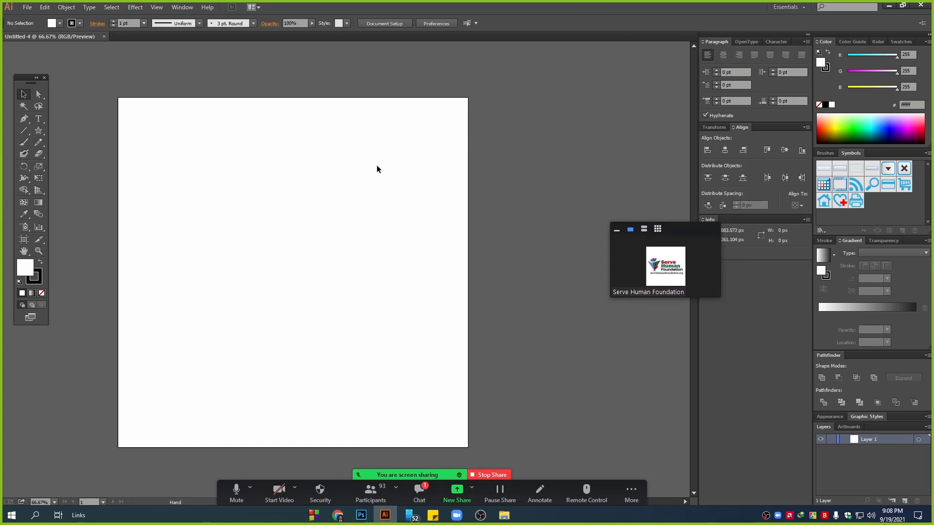
Step: View the artboard at 100% and move the floating meeting video window off the artboard
key("ctrl+1")
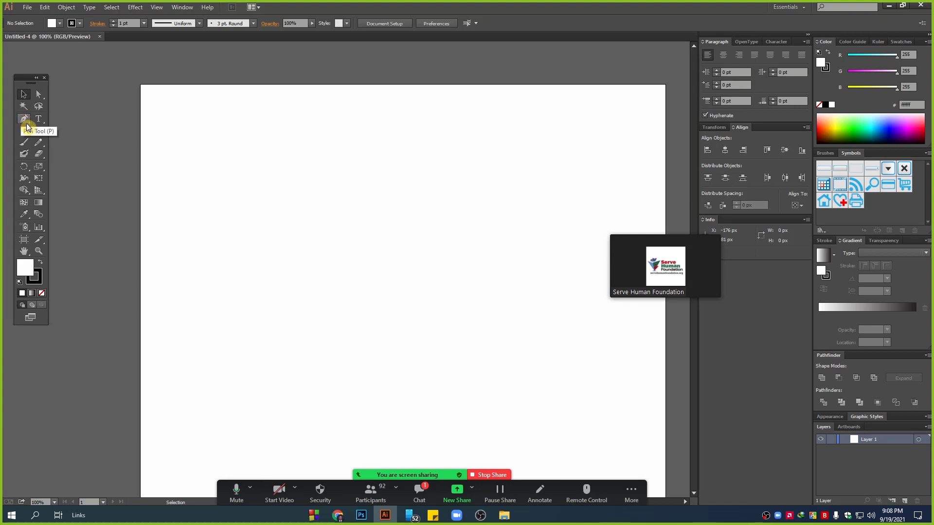
left_click_drag(27, 127, 23, 97)
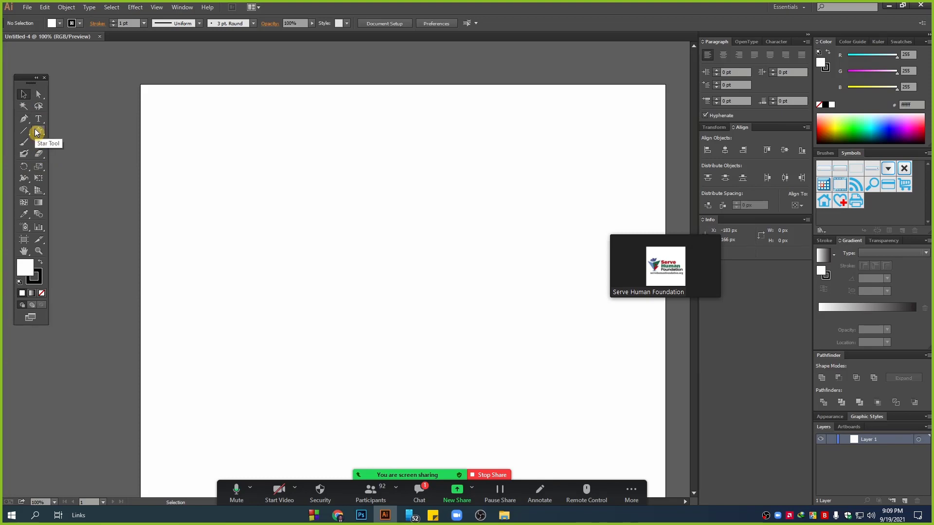
left_click_drag(683, 260, 769, 305)
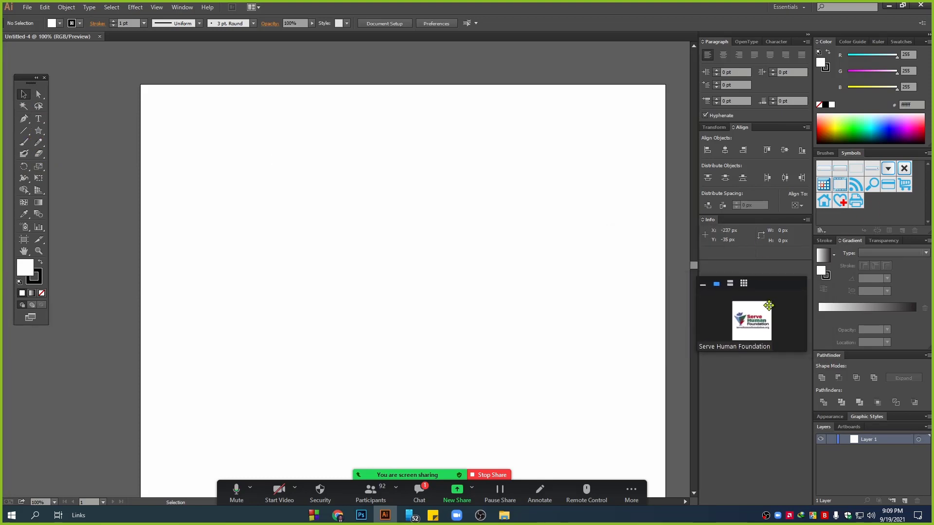
left_click(39, 120)
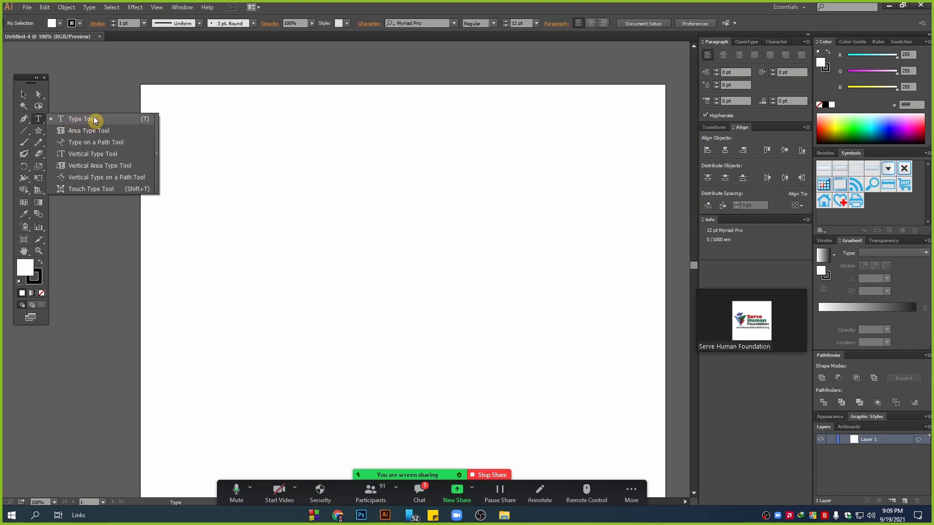
Step: Mute all participants in the Zoom meeting and minimize the participant list
left_click(370, 493)
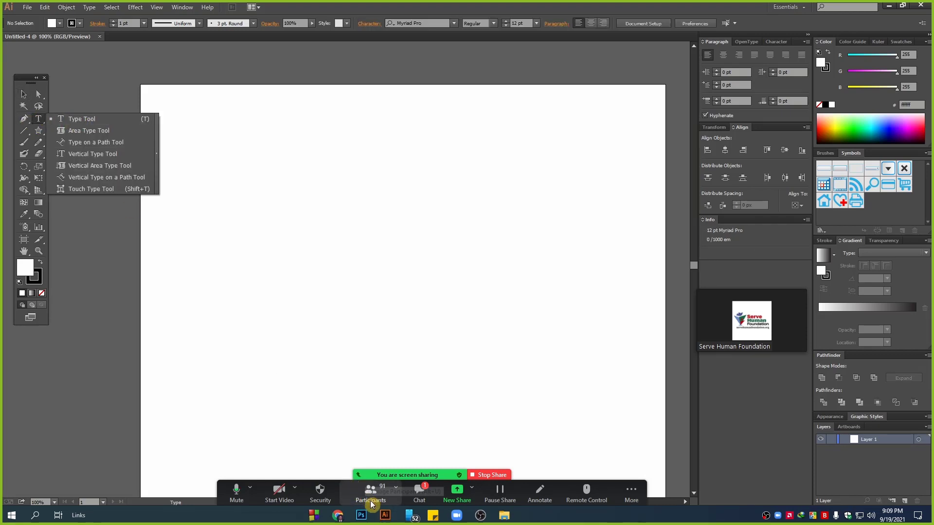
left_click(474, 324)
left_click(518, 282)
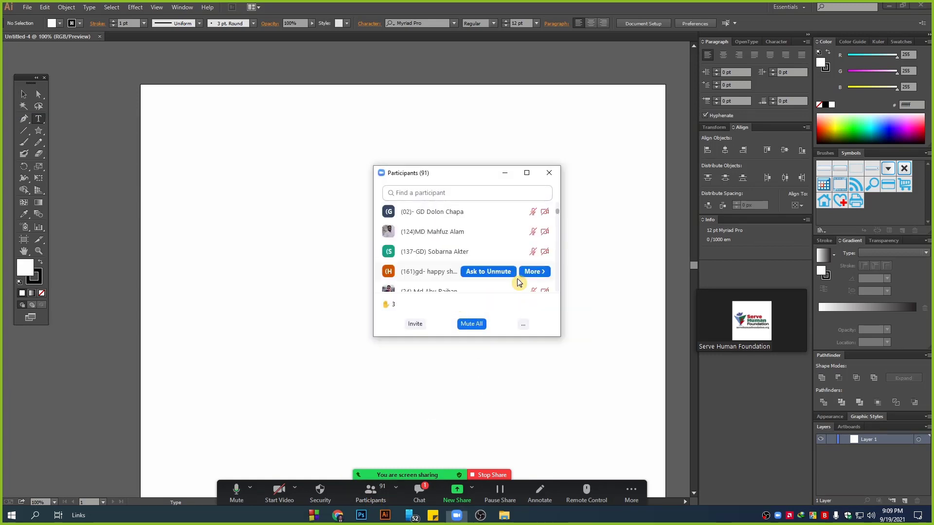
left_click(510, 177)
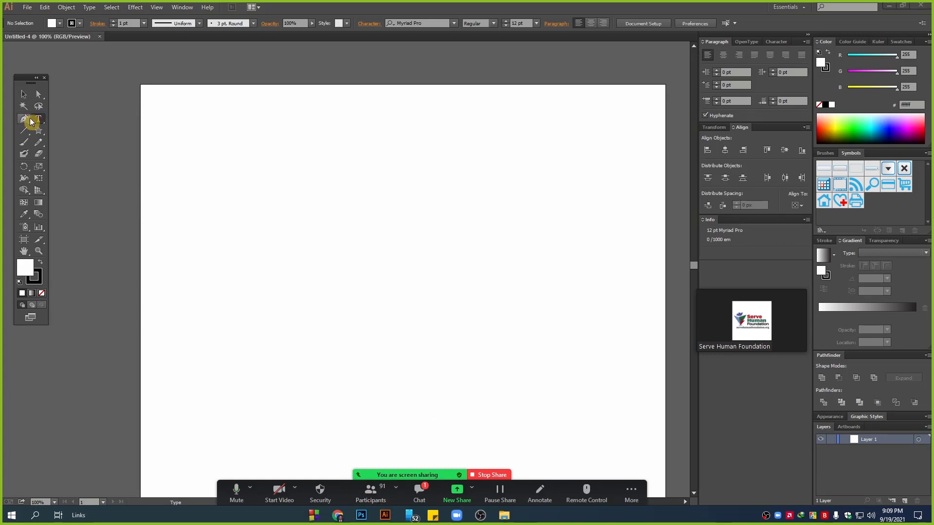
Step: Add a line of point text reading "Serve Human Foundation" near the middle of the artboard with the Type tool
left_click(39, 120)
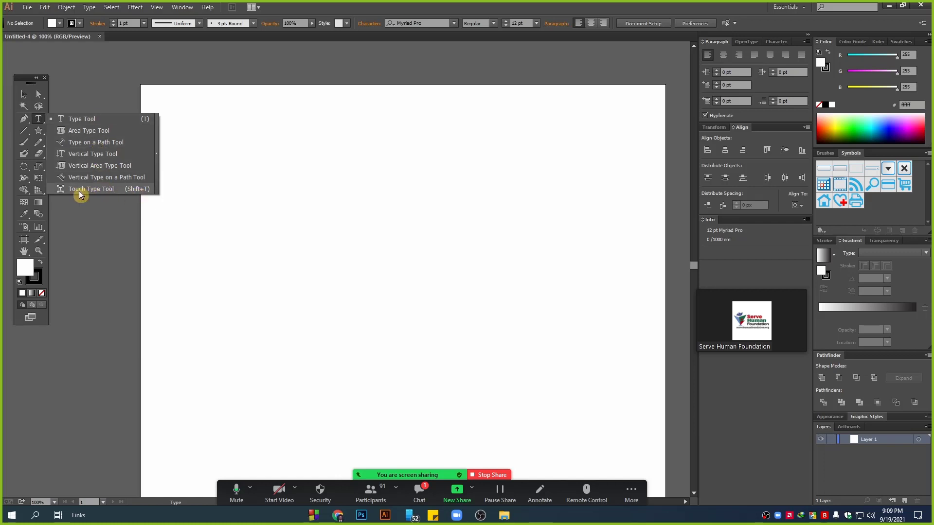
left_click(88, 122)
left_click(388, 278)
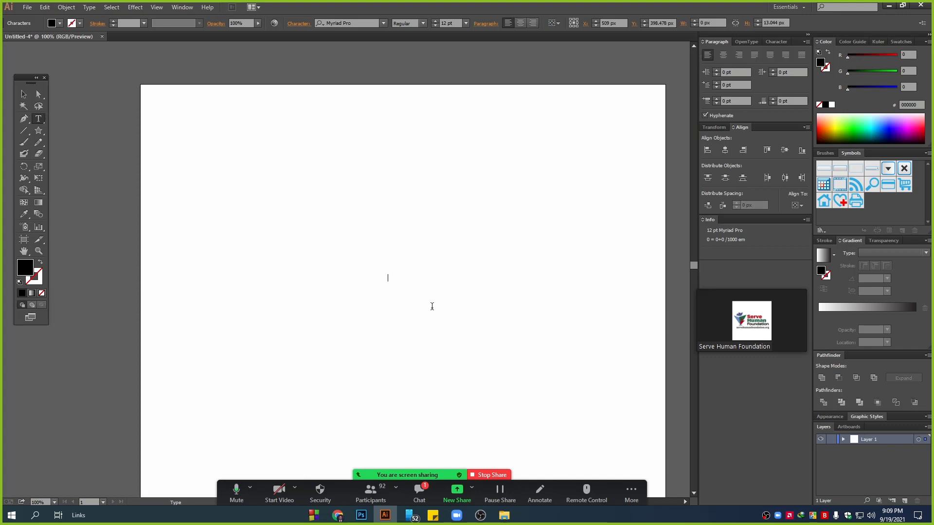
type("SEr")
type("ve HU")
type("uman Foundation")
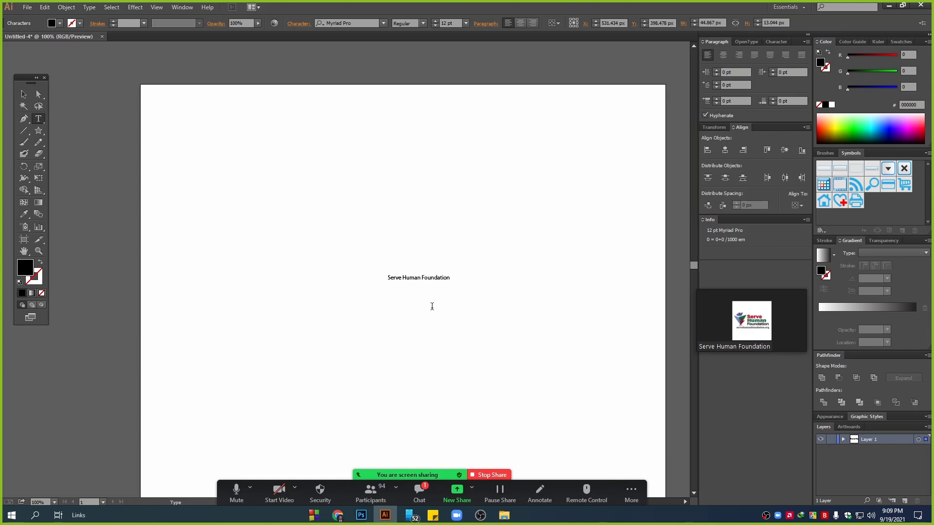
Step: Scale the text proportionally to about 43 pt and move it to the upper left area of the artboard
left_click(24, 94)
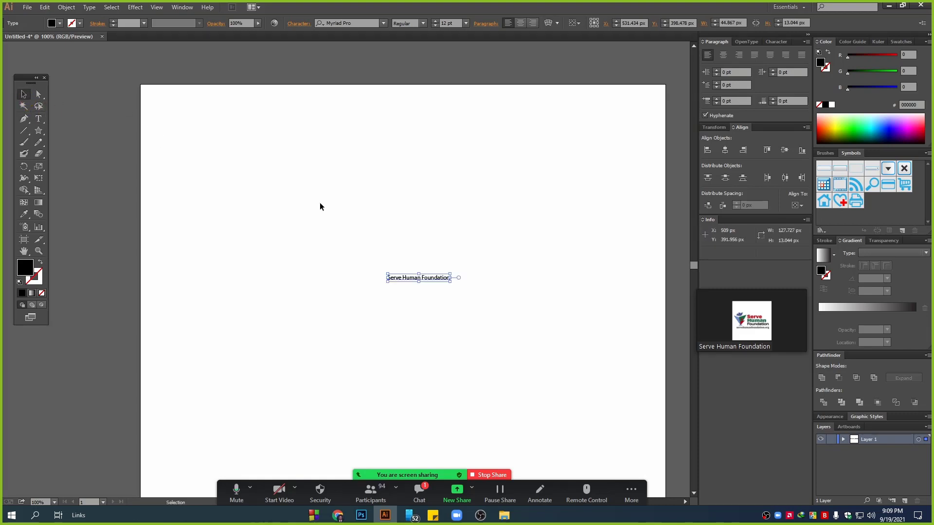
left_click_drag(451, 282, 579, 450)
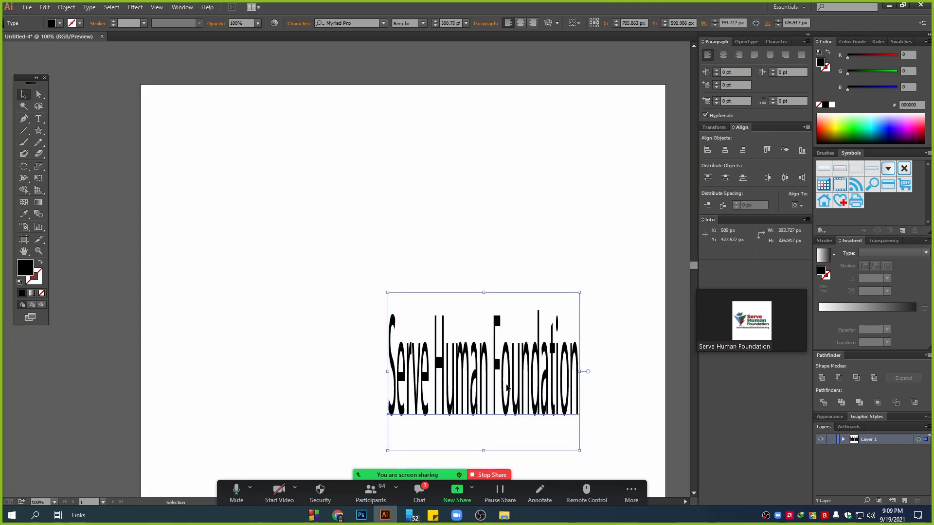
key("ctrl+z")
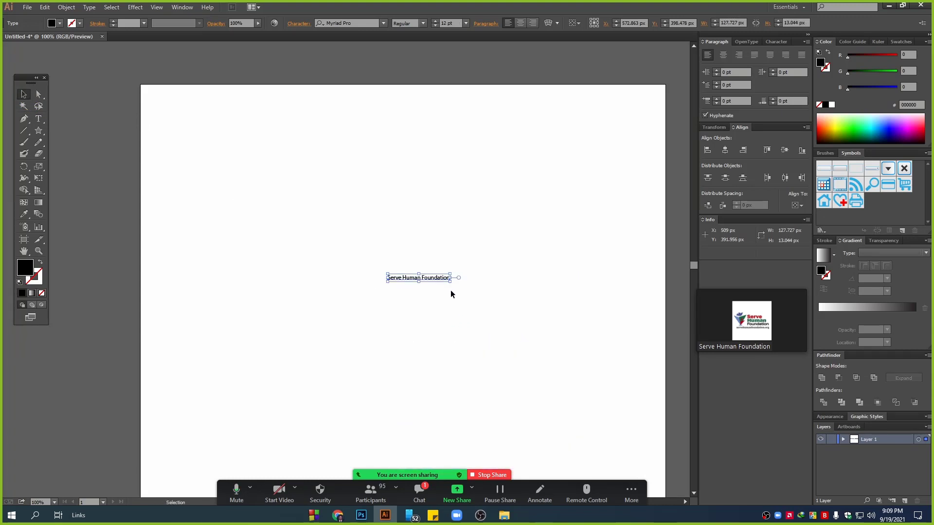
left_click_drag(451, 282, 545, 402)
left_click_drag(513, 279, 437, 209)
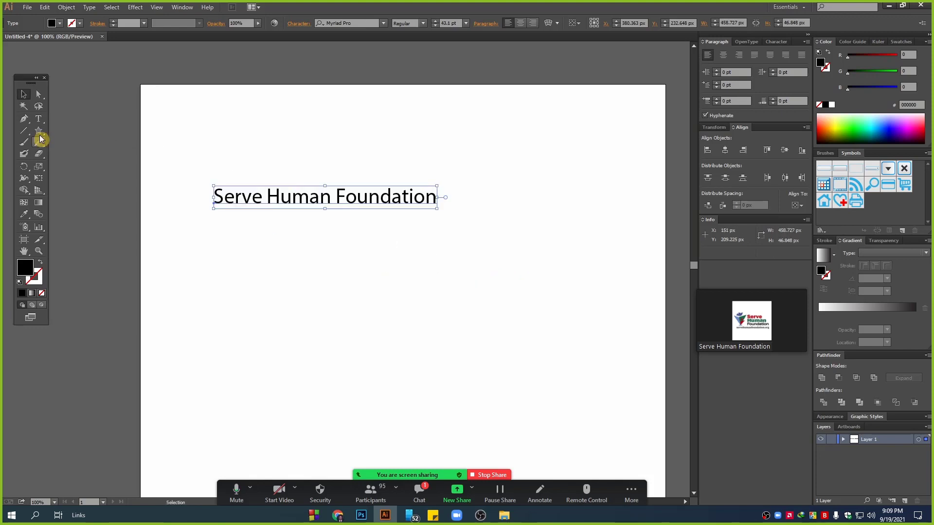
Step: Add a second test text line reading "KADFJKASDF" below the existing text and delete it
left_click(39, 122)
left_click(81, 119)
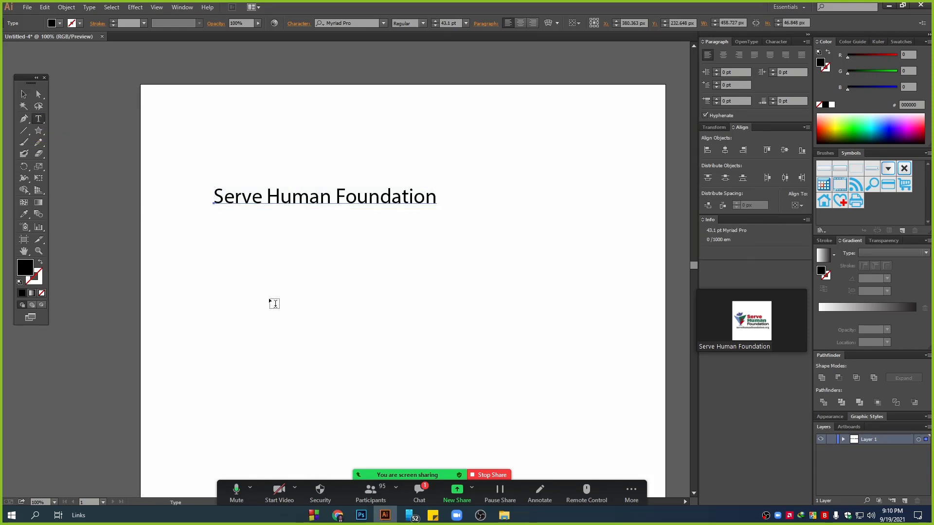
left_click(241, 302)
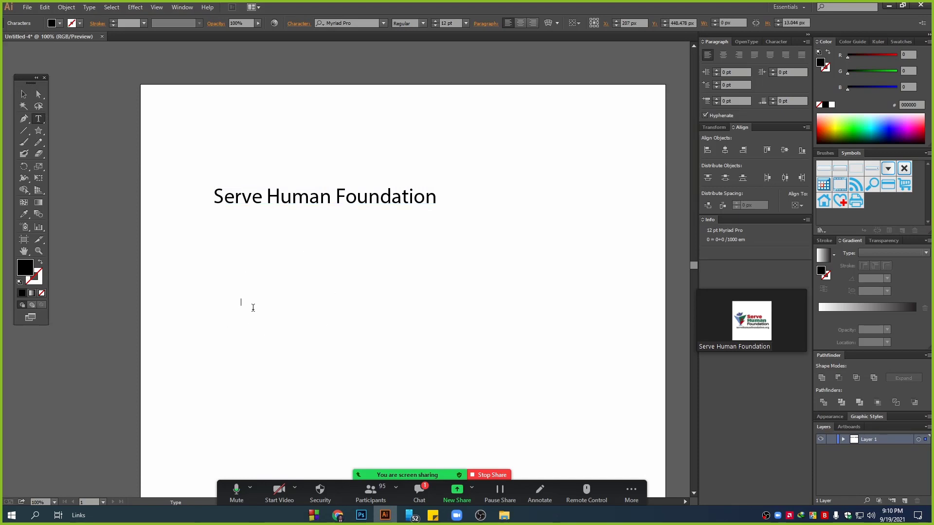
type("KADFIK")
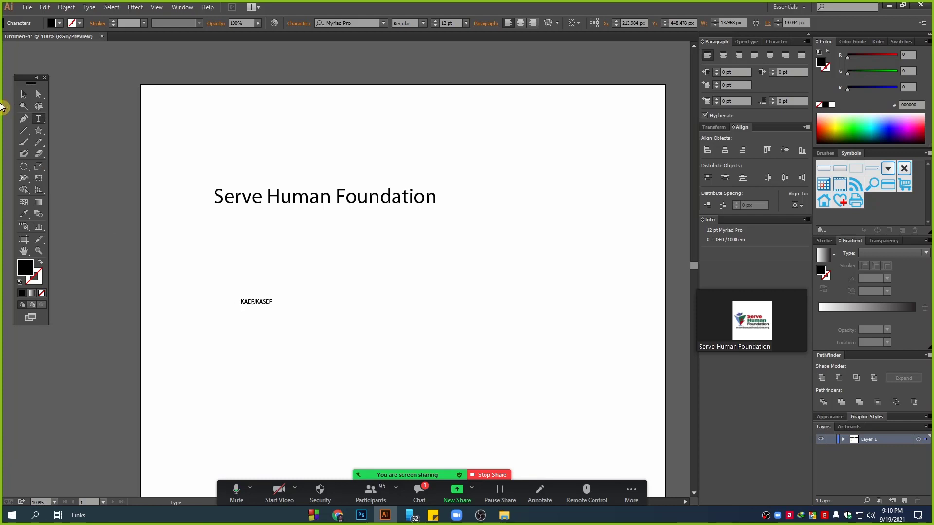
left_click(23, 94)
key("Delete")
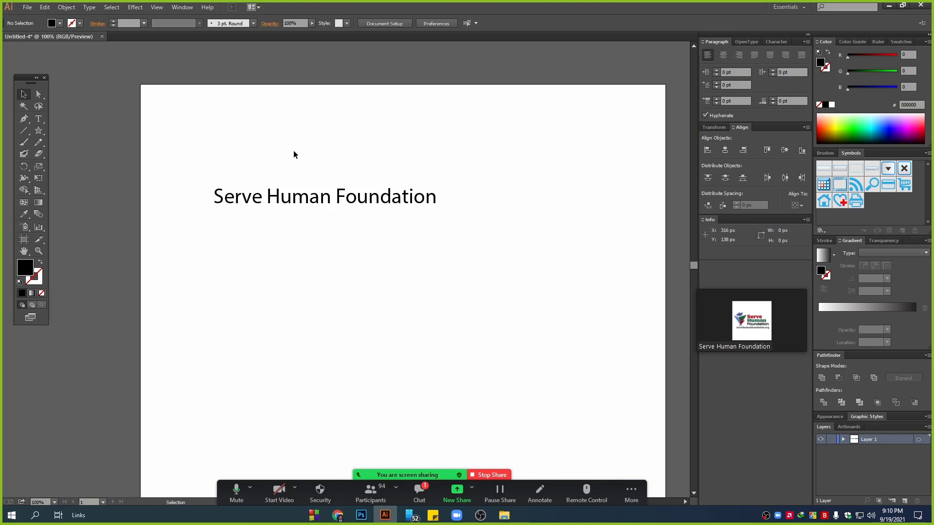
Step: Enlarge the "Serve Human Foundation" text proportionally to about 59 pt and shift it slightly lower on the artboard
left_click_drag(185, 132, 454, 359)
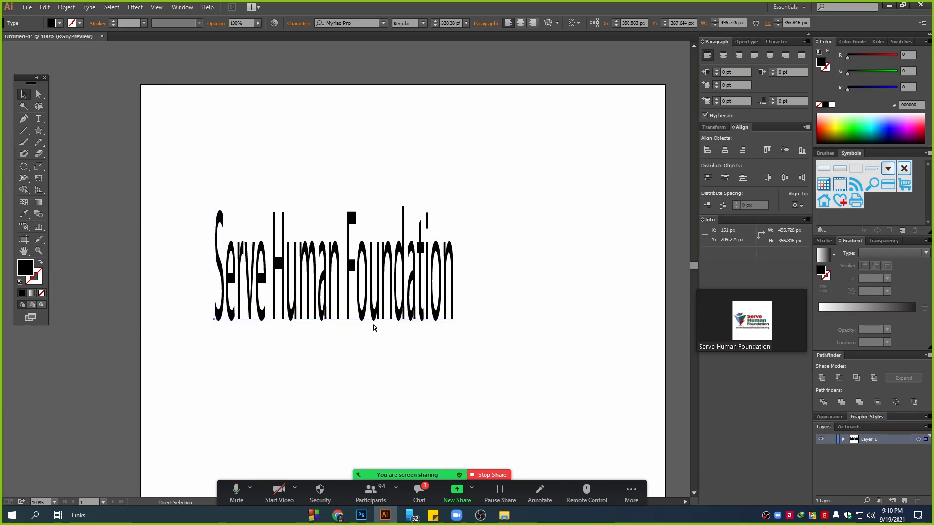
key("ctrl+z")
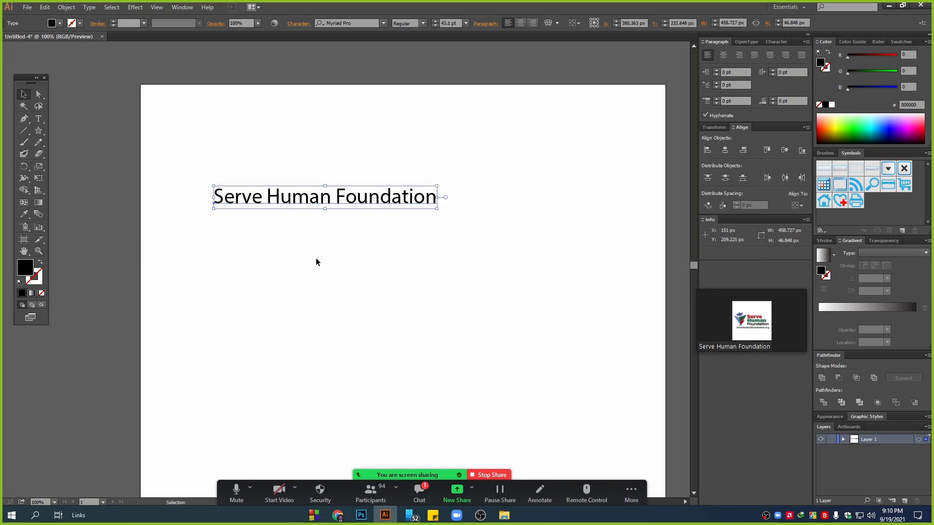
left_click_drag(437, 210, 519, 298)
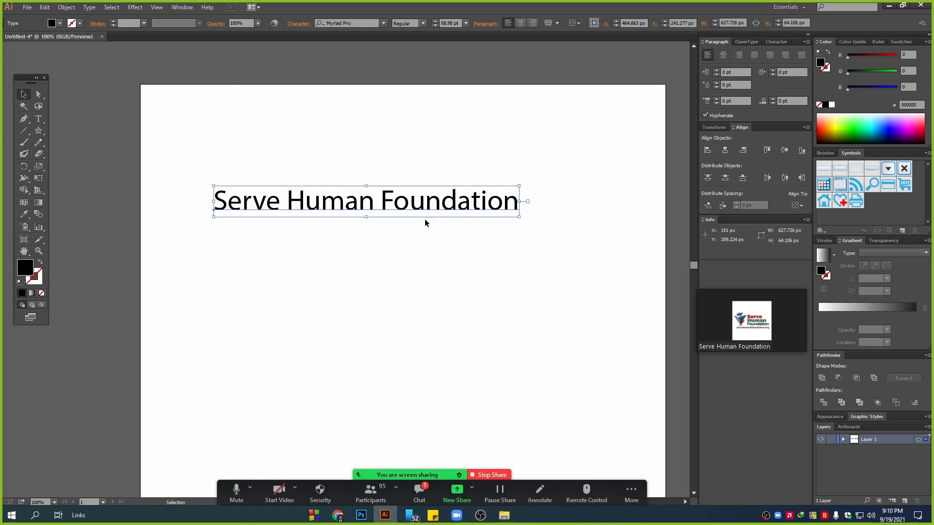
mouse_move(425, 220)
left_mouse_down()
mouse_move(460, 232)
mouse_move(450, 230)
mouse_move(463, 208)
mouse_move(424, 237)
left_mouse_up()
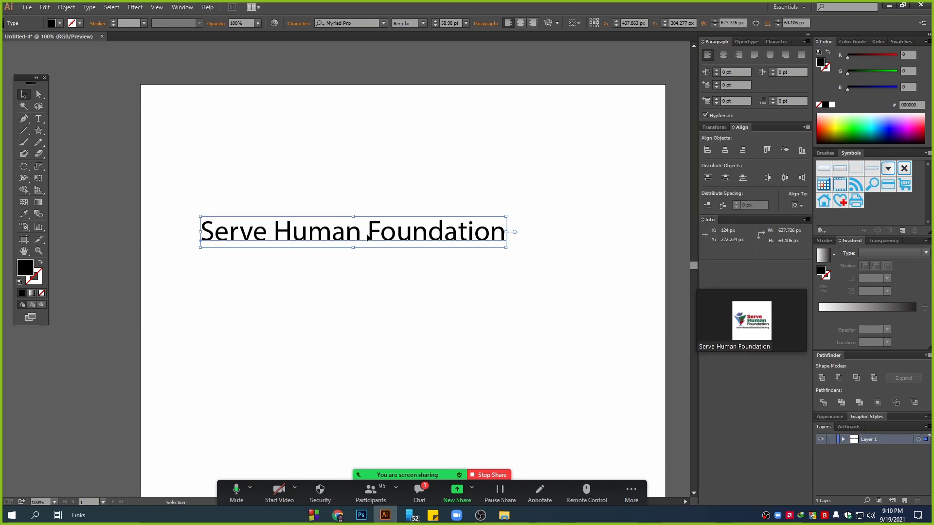
left_click_drag(277, 237, 286, 232)
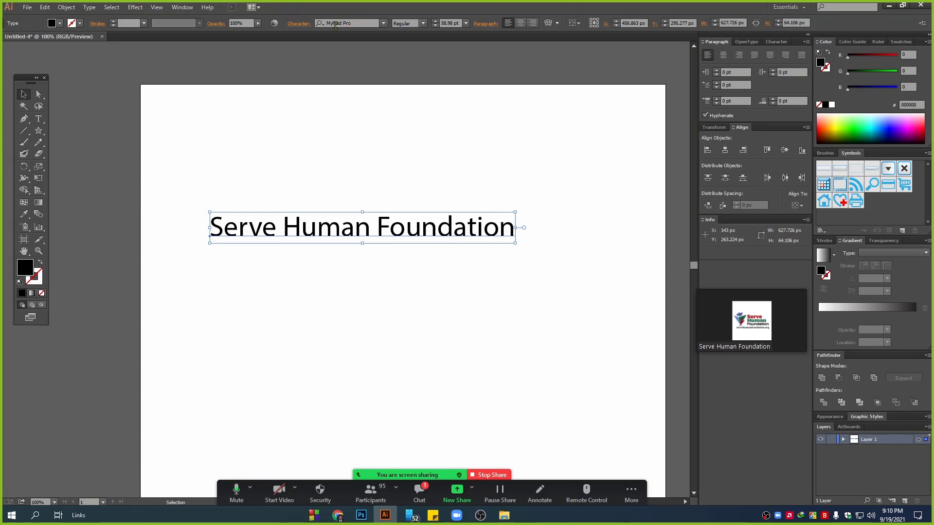
Step: Display the Character settings for the text and select the font family name for editing
left_click(385, 24)
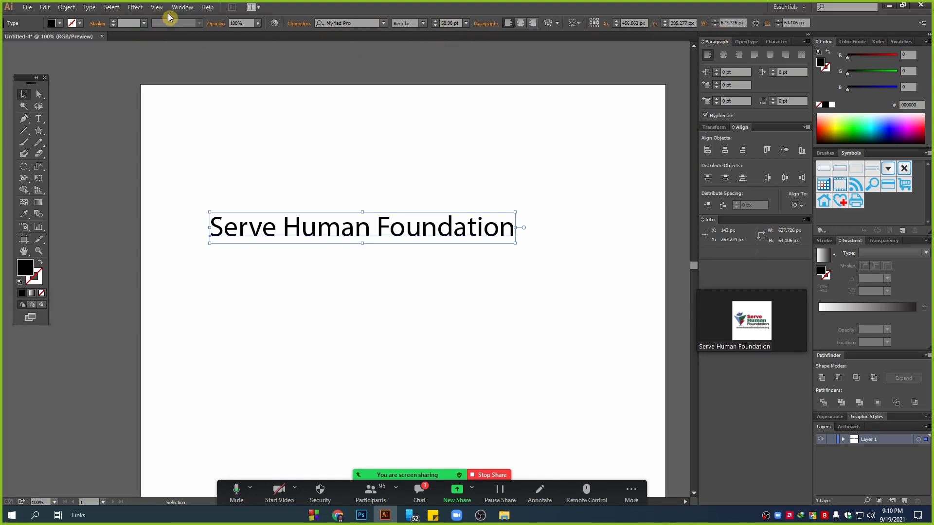
left_click(181, 8)
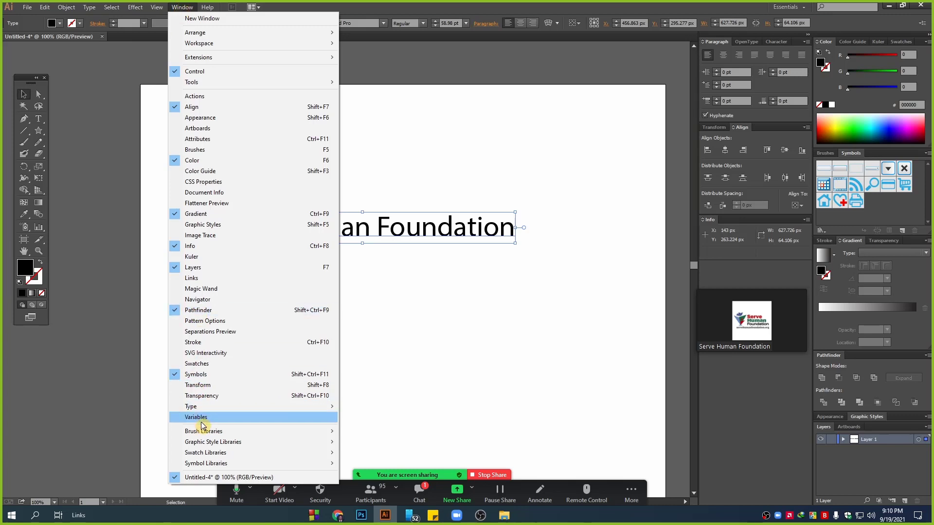
mouse_move(207, 408)
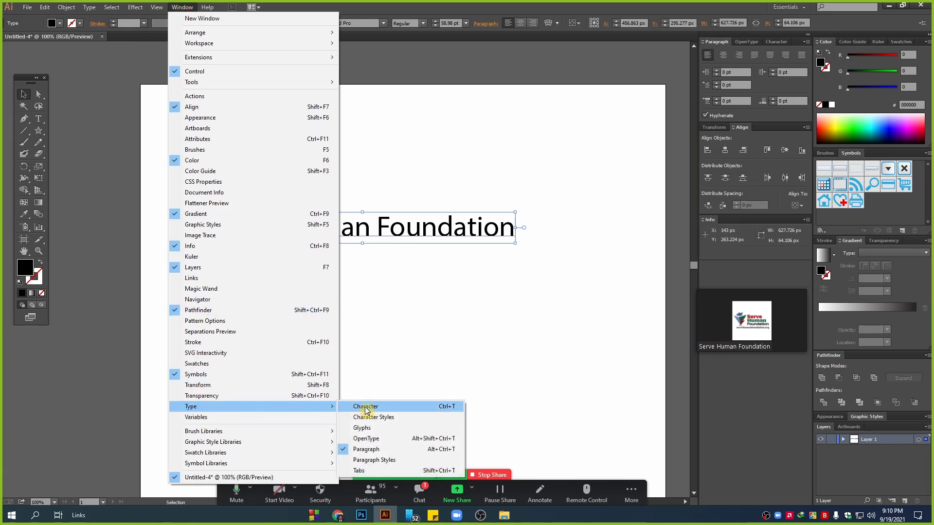
left_click(397, 409)
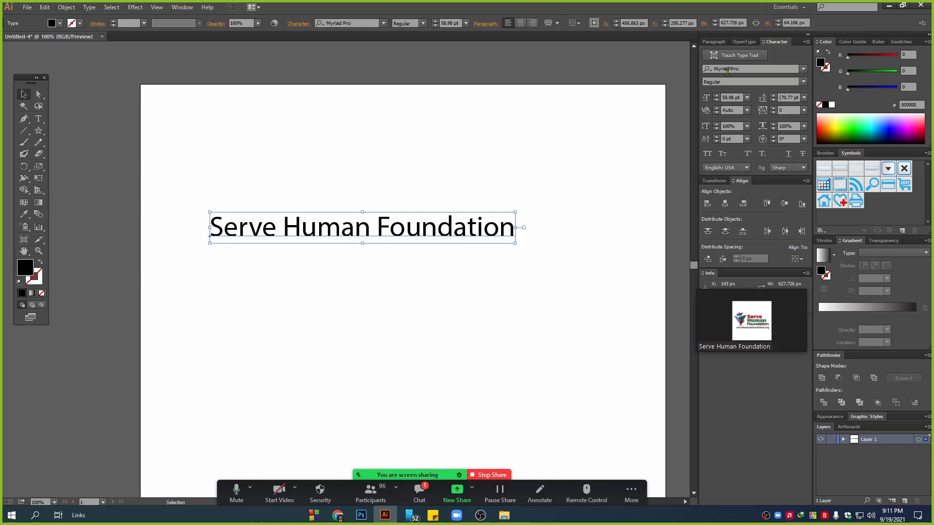
left_click_drag(714, 69, 737, 69)
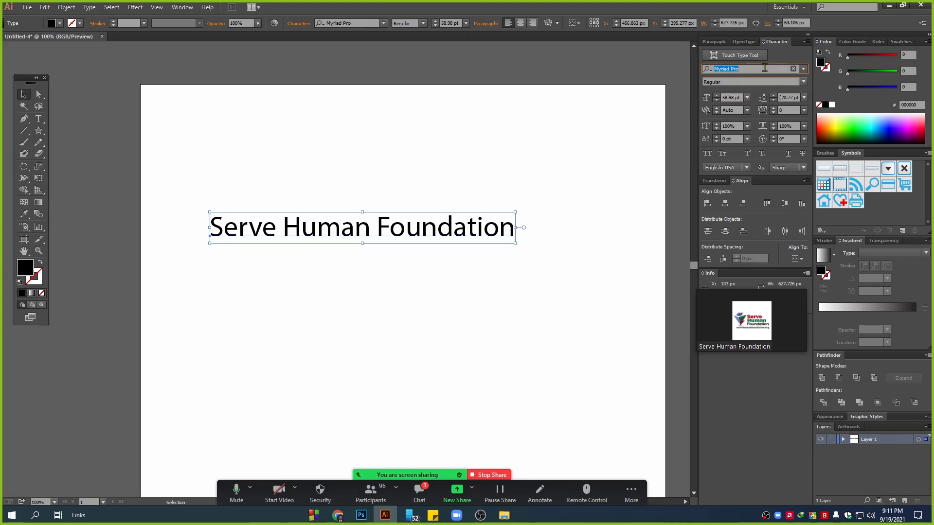
Step: Mute all meeting participants again and minimize the Zoom participant list
left_click(370, 491)
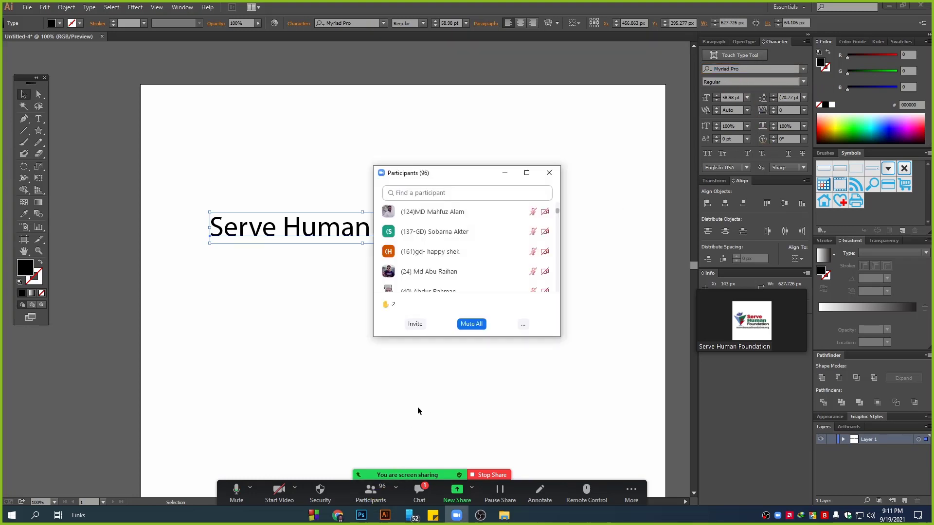
left_click(469, 324)
left_click(521, 282)
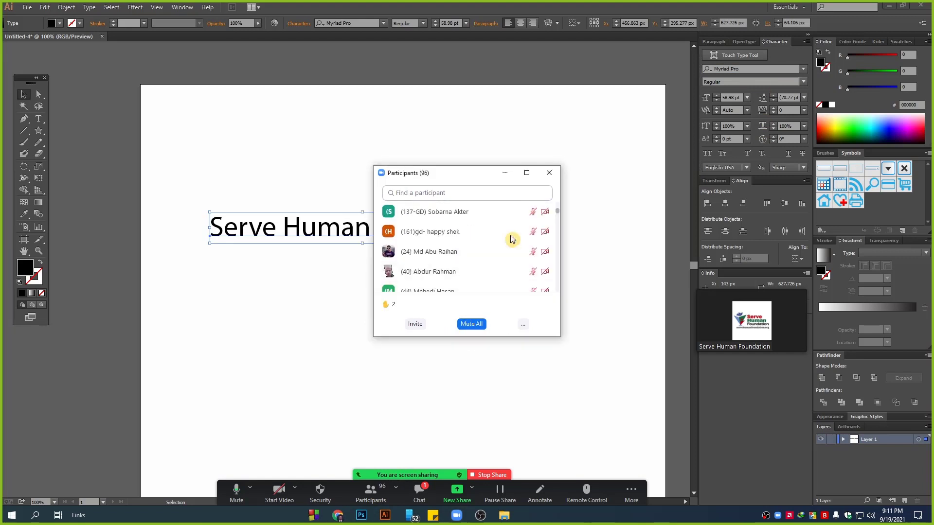
left_click(501, 173)
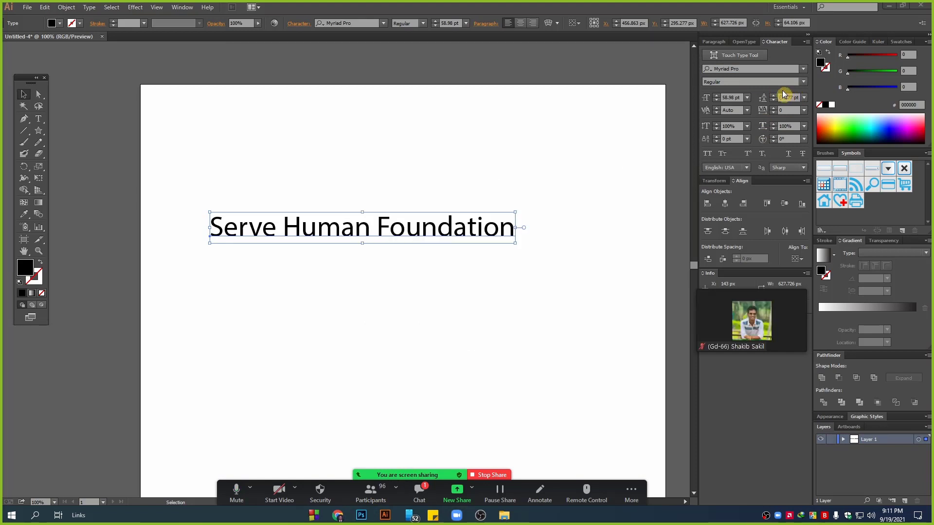
Step: Change the font of the "Serve Human Foundation" text to Algerian
left_click(804, 71)
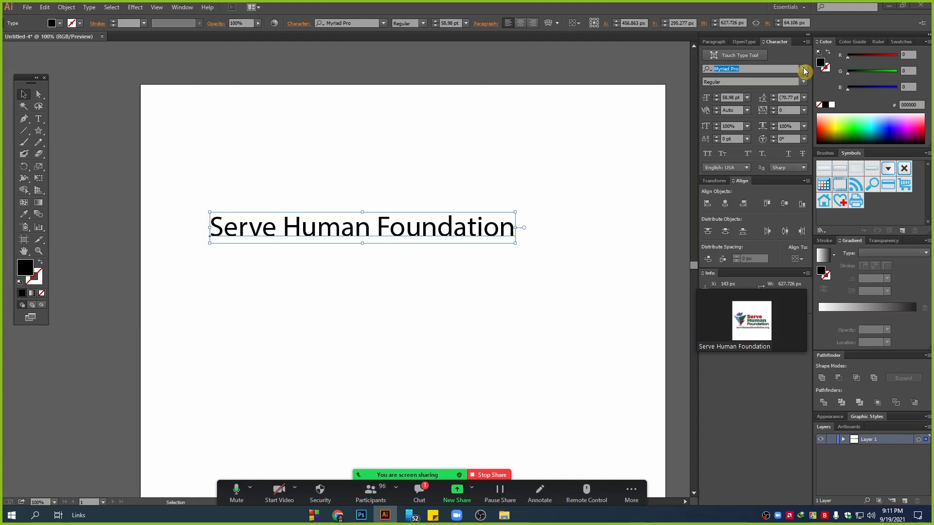
scroll(759, 260, "up", 15)
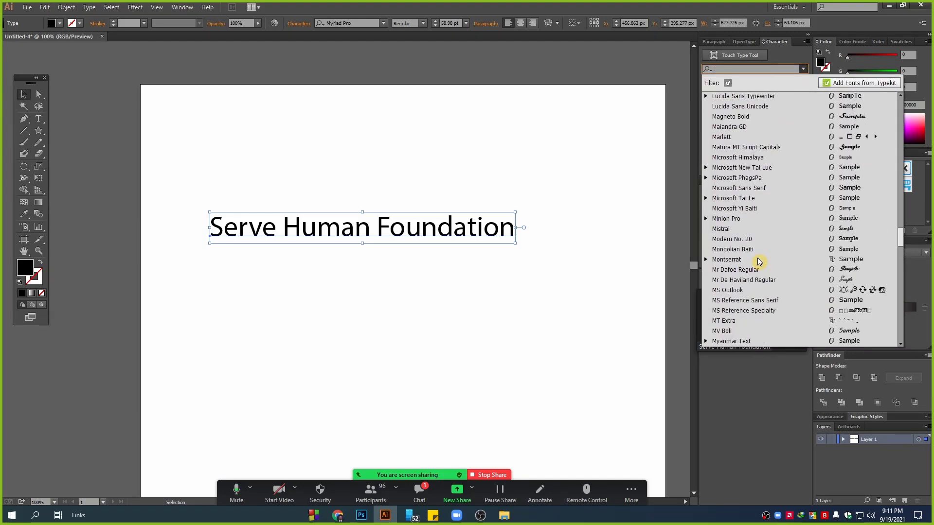
scroll(759, 260, "up", 20)
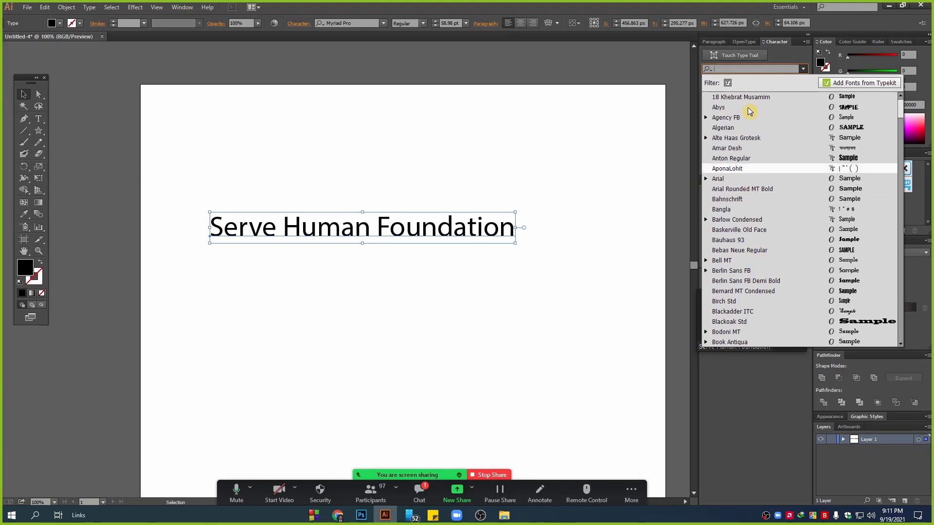
left_click(736, 129)
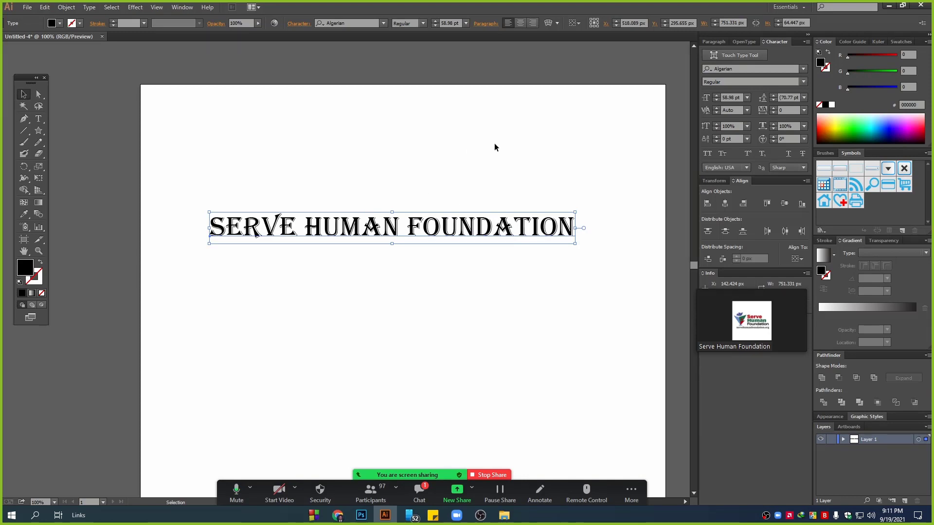
Step: Cycle the "Serve Human Foundation" text through successive font families after Algerian, ending on Bodoni MT
left_click(734, 69)
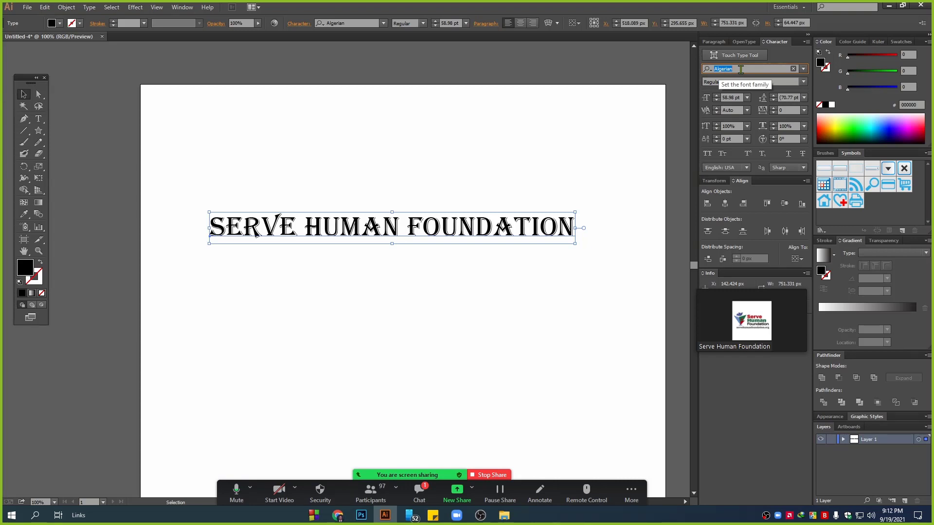
key("Down")
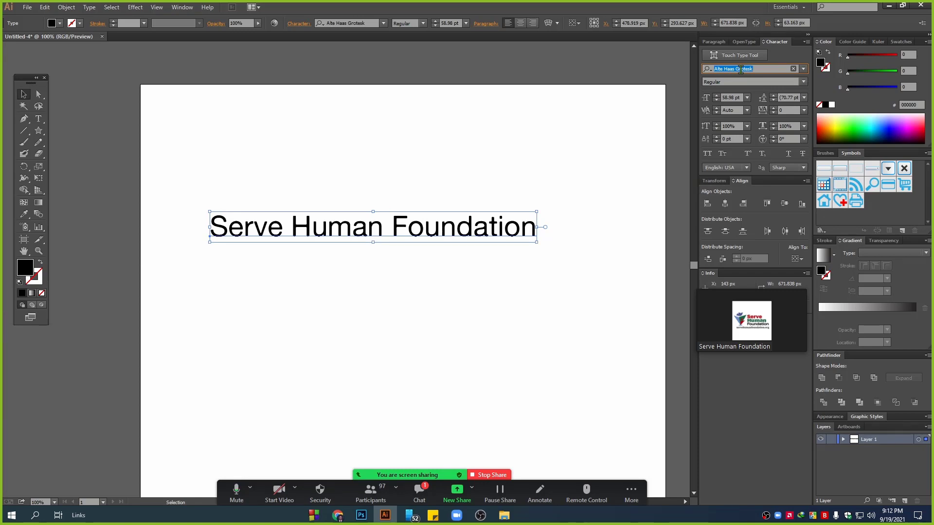
key("Down")
key("Down")
key("Down")
key("Down")
key("Down")
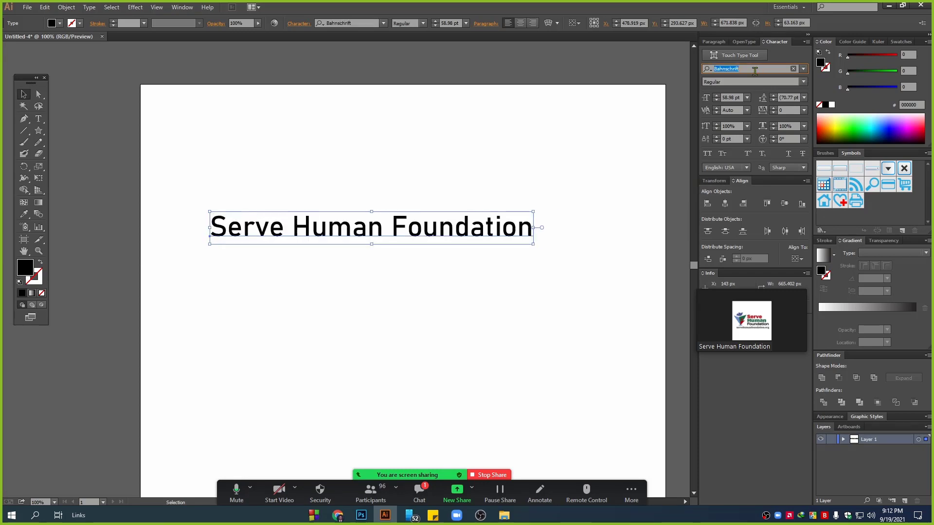
key("Down")
key("Down")
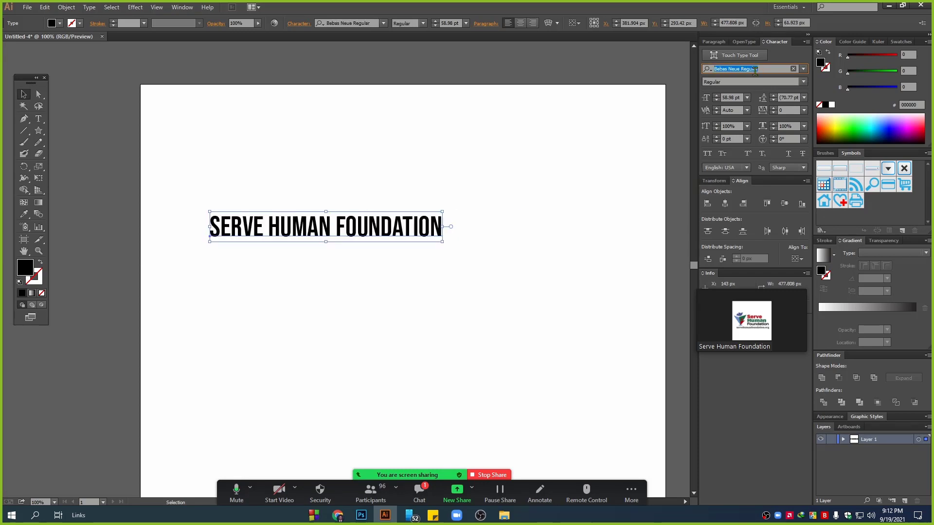
key("Down")
key("Down")
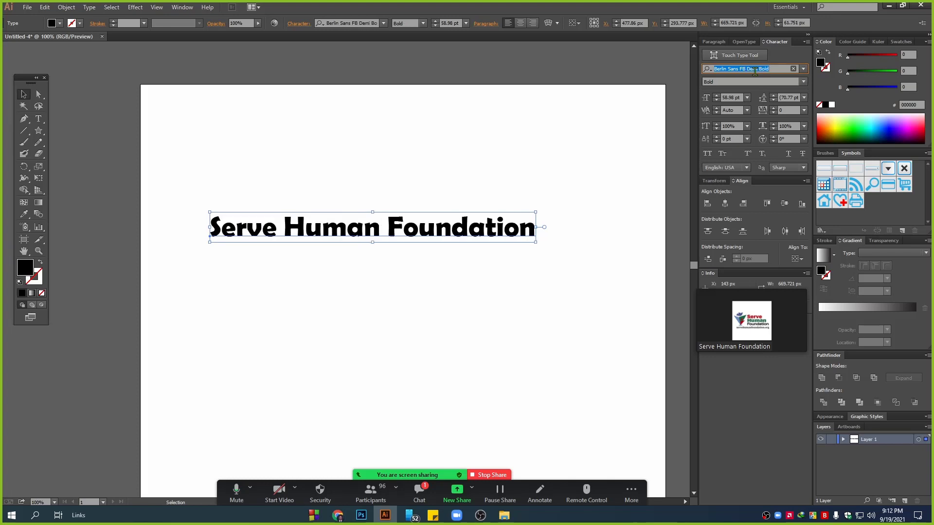
key("Down")
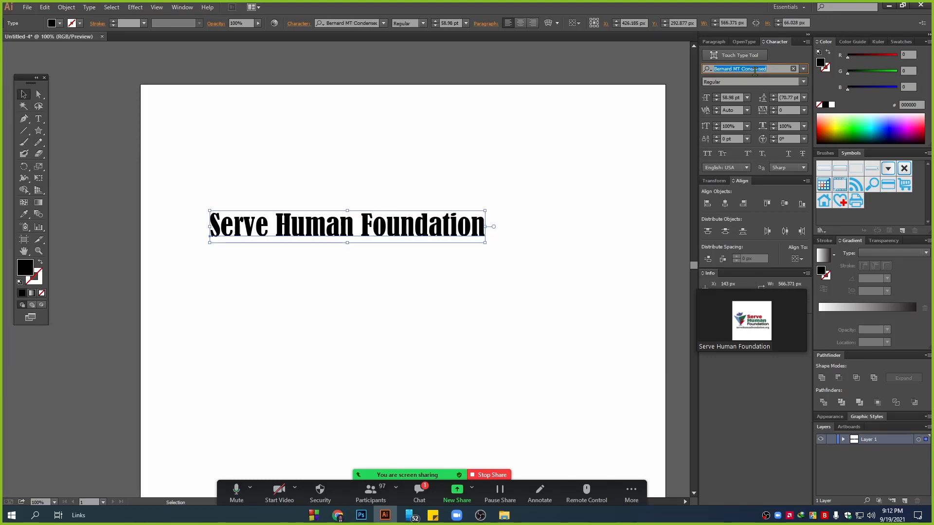
key("Down")
key("Down")
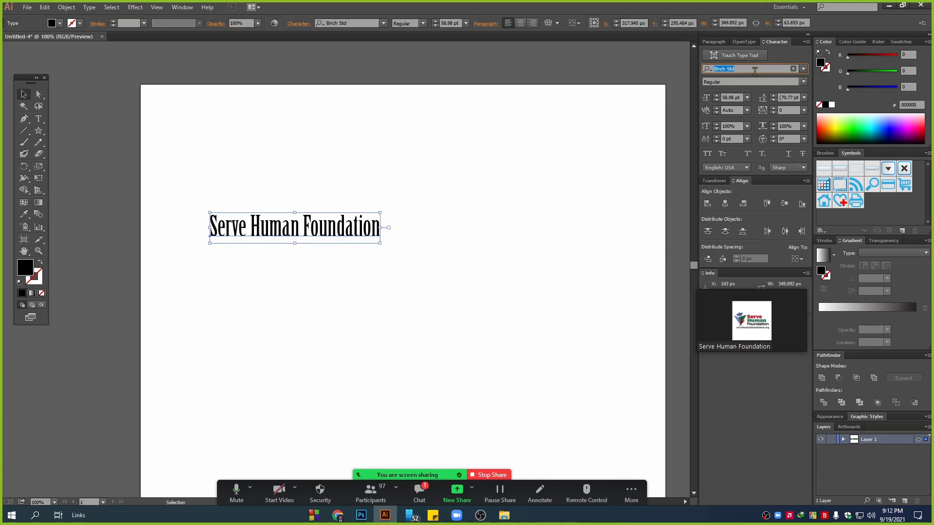
key("Down")
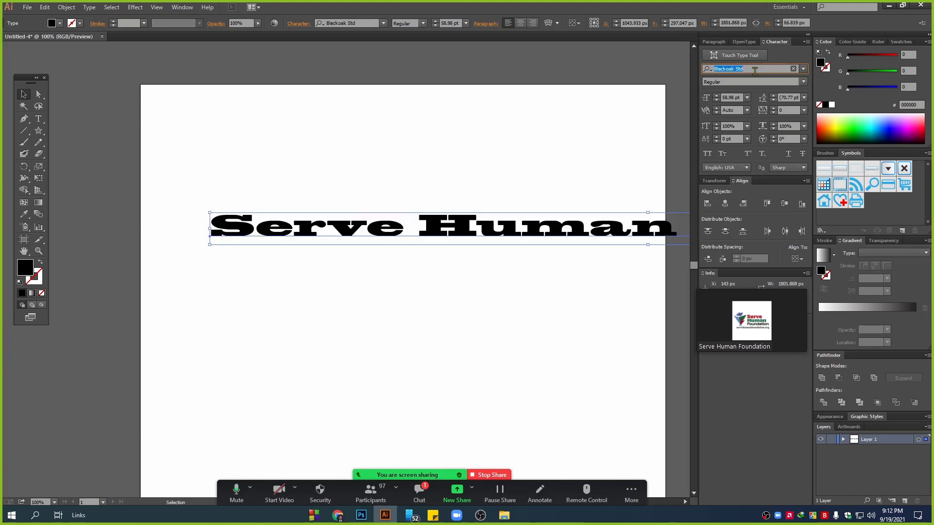
key("Down")
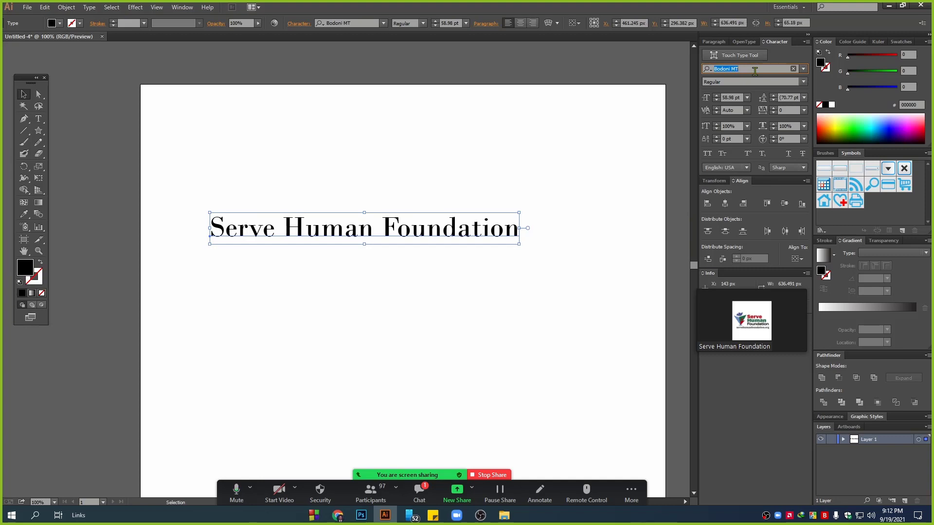
Step: Change the font of the "Serve Human Foundation" text to Barlow Condensed
left_click(803, 69)
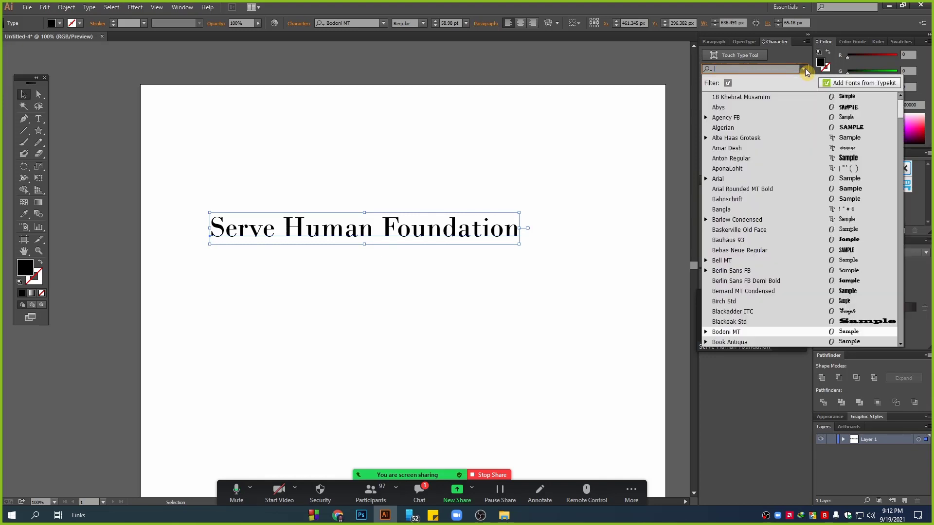
left_click(760, 220)
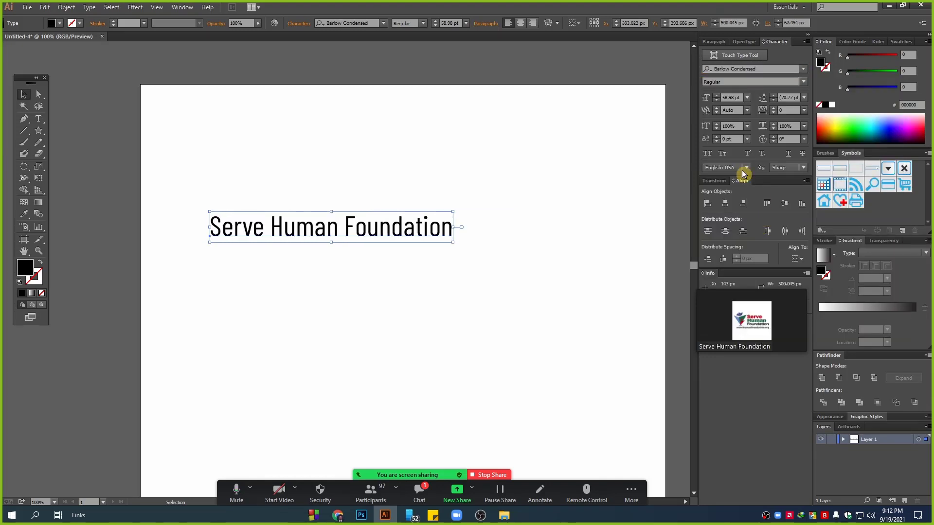
left_click(732, 80)
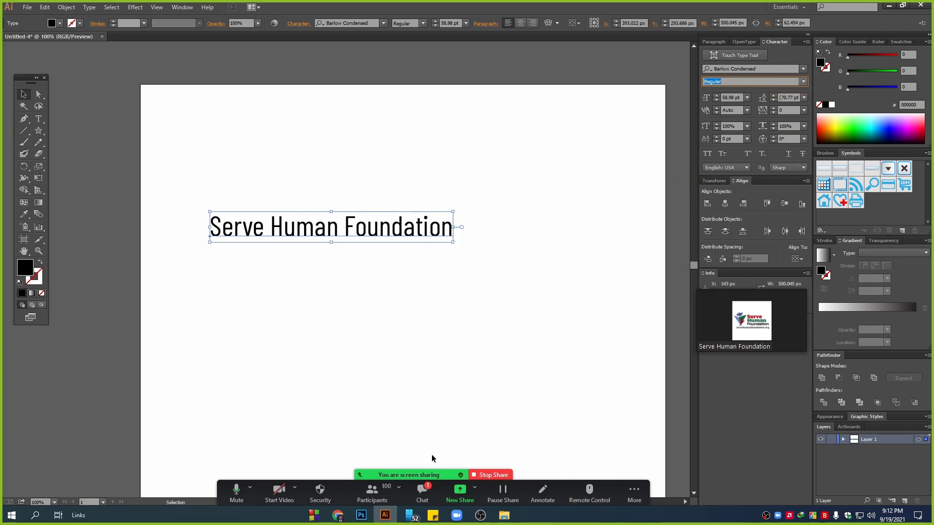
Step: Mute all current and new participants in the Zoom meeting and minimize the participant list
left_click(371, 490)
left_click(472, 325)
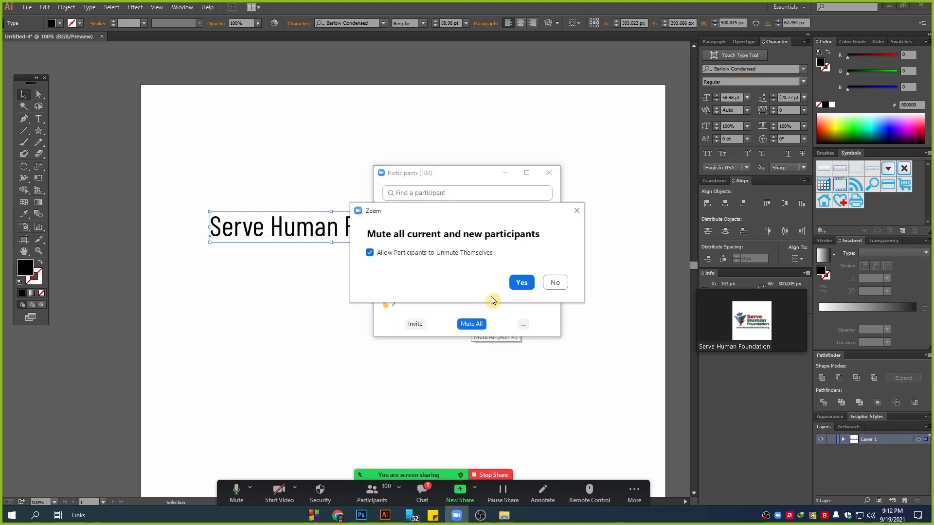
left_click(519, 280)
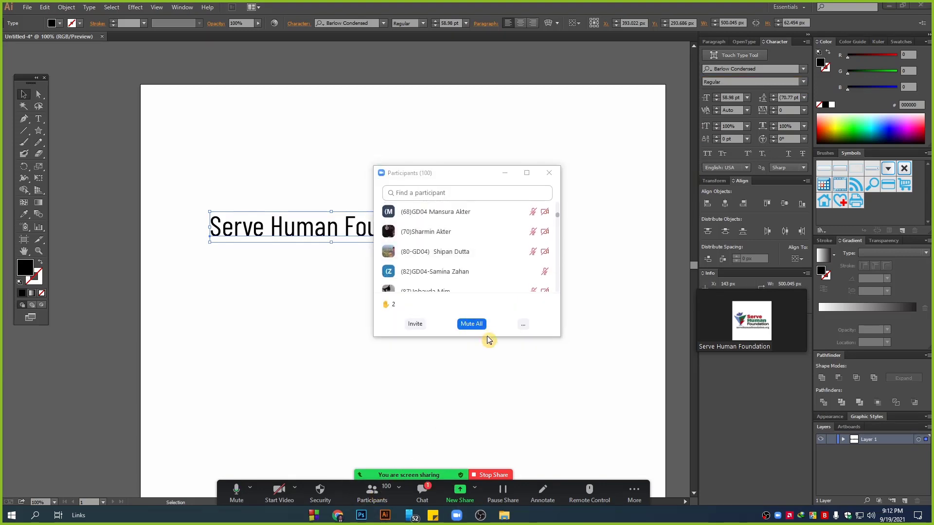
left_click(505, 173)
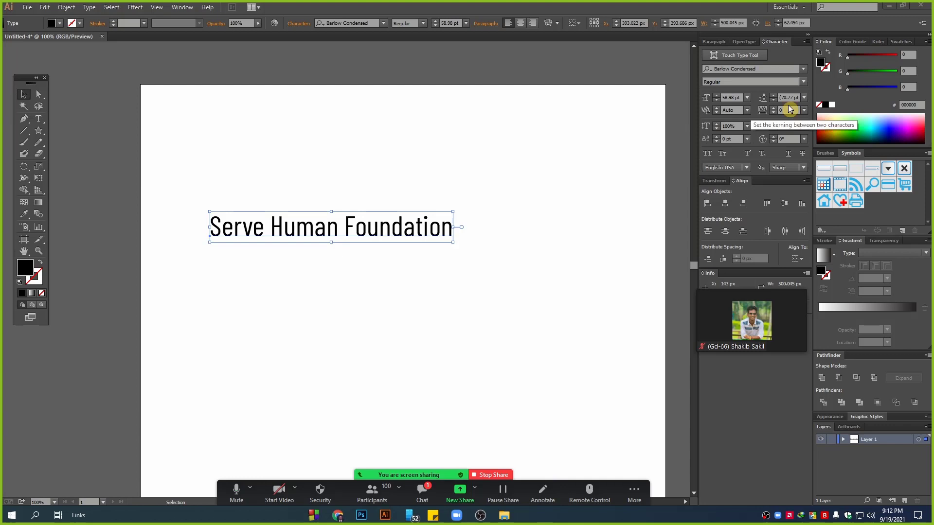
Step: Search the font families for "MY" and apply Myriad Pro Condensed to the "Serve Human Foundation" text
left_click(768, 81)
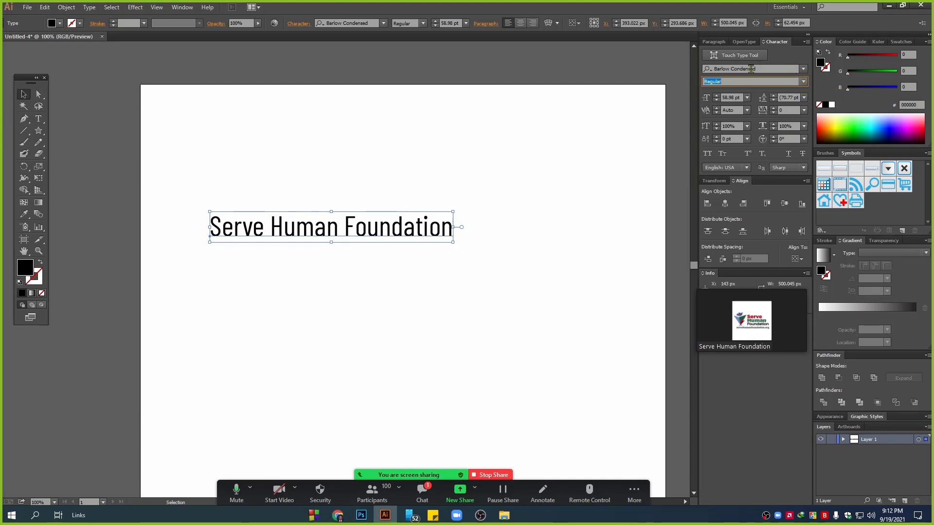
left_click(782, 68)
type("MYD")
key("BackSpace")
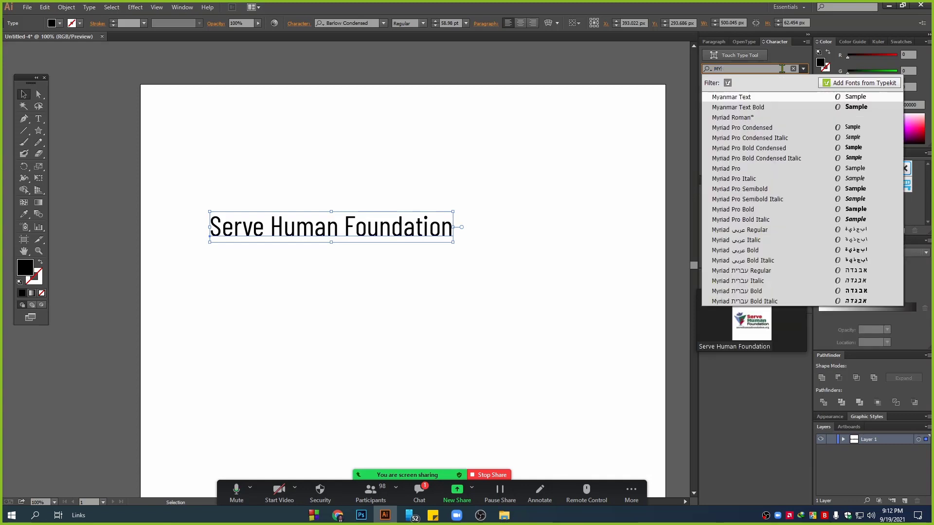
key("Down")
key("Down")
key("Down")
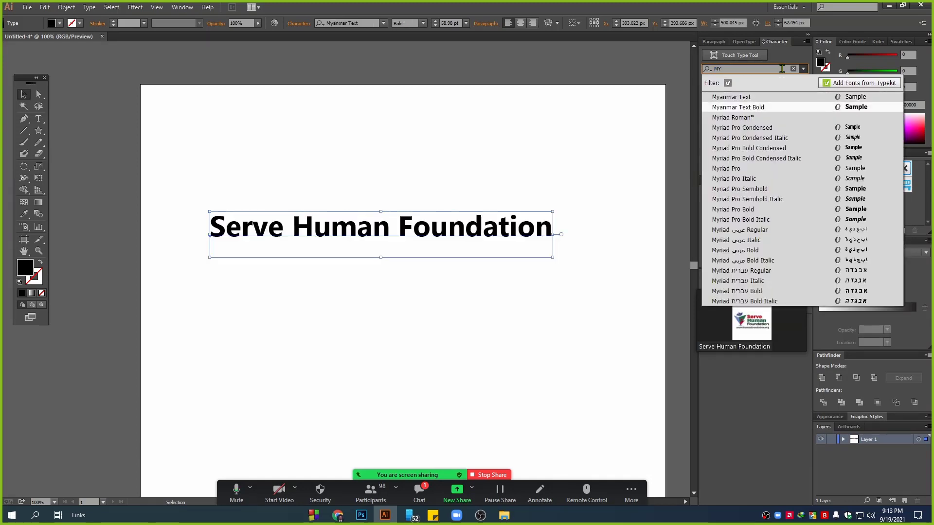
key("Return")
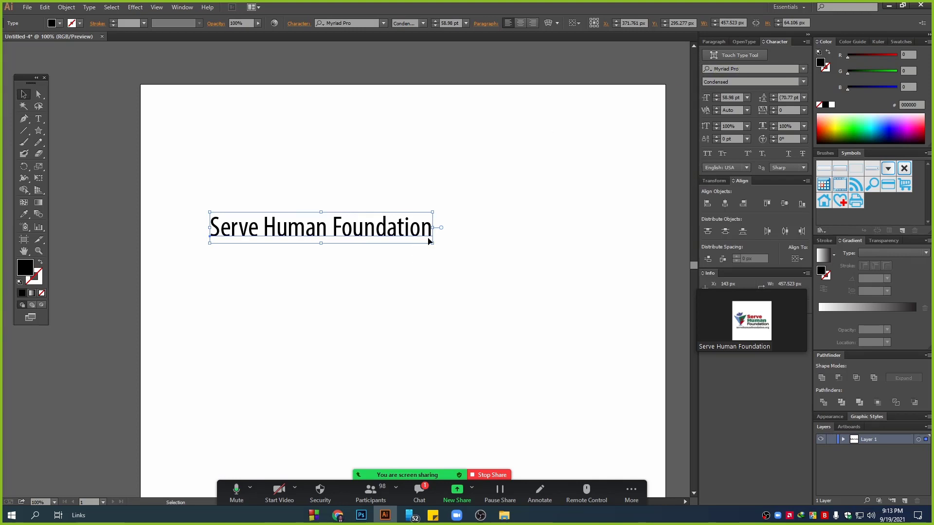
Step: Enlarge the "Serve Human Foundation" text proportionally to about 112 pt and set its font style to Bold
left_click_drag(432, 227, 632, 231)
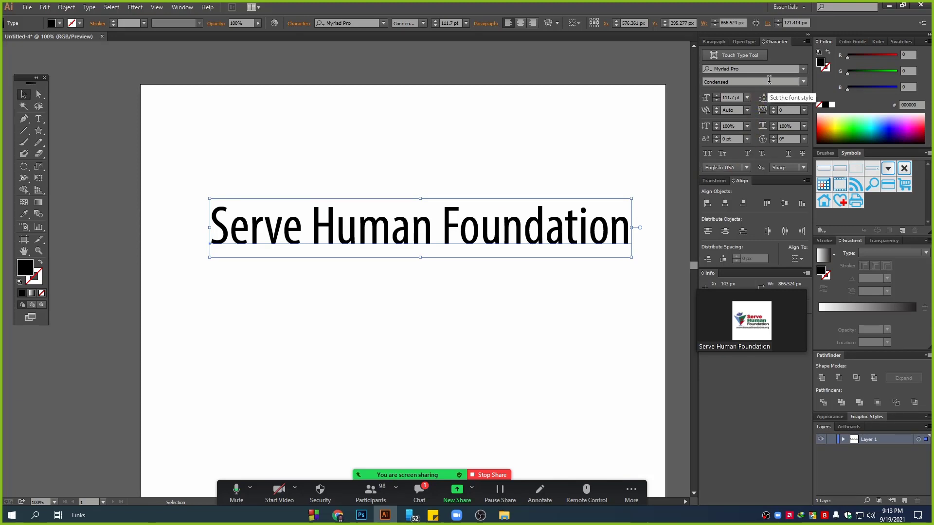
left_click(802, 82)
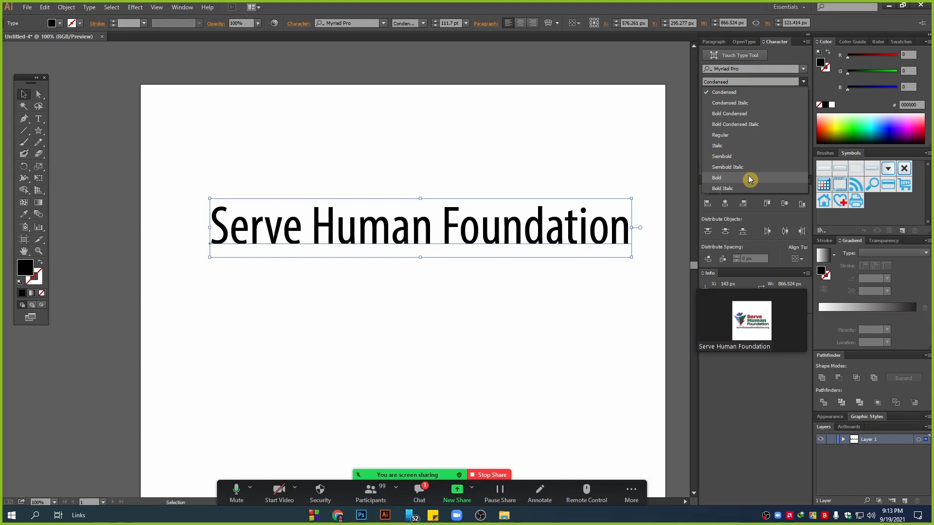
left_click(721, 181)
Step: Shrink the "Serve Human Foundation" text proportionally to about 75 pt and center it horizontally in the artboard's upper half
left_click_drag(551, 227, 473, 233)
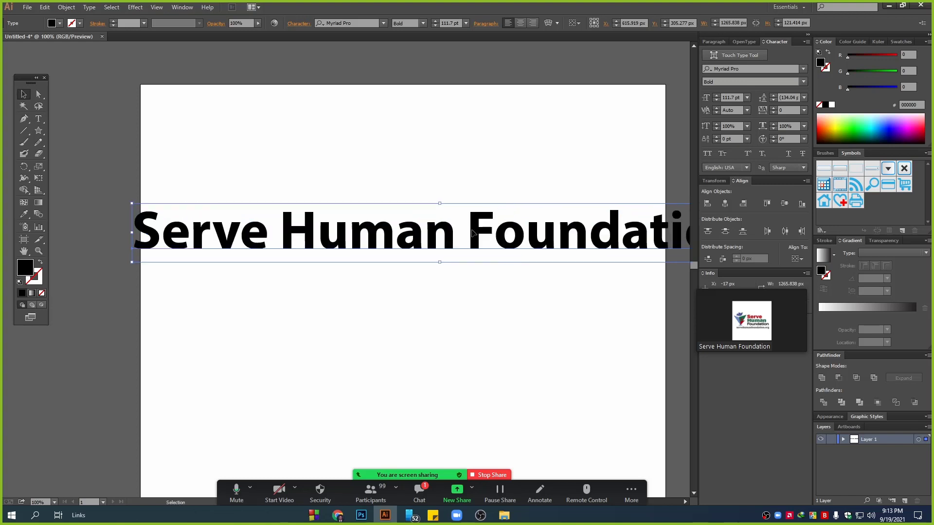
left_click_drag(132, 233, 336, 253)
left_click_drag(504, 229, 420, 227)
left_click_drag(571, 230, 503, 233)
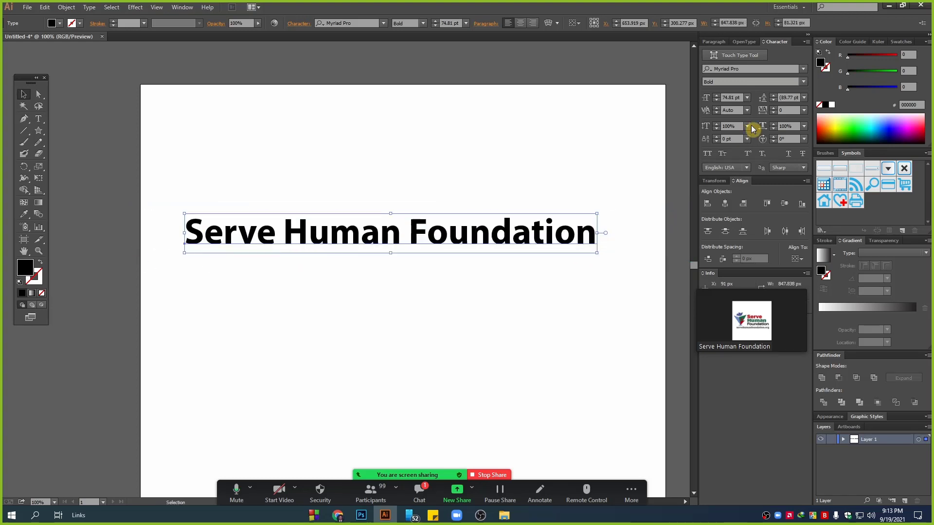
Step: Examine the font styles available for Myriad Pro
left_click(804, 81)
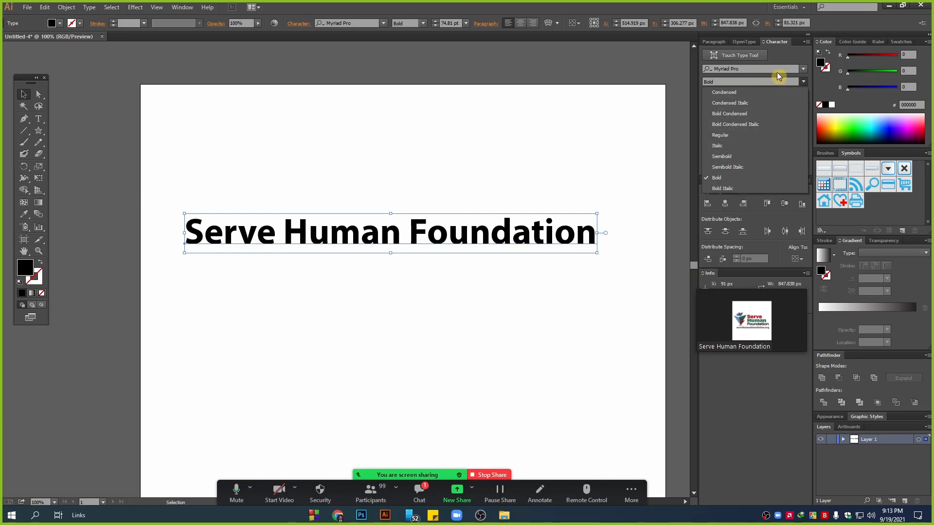
left_click(750, 81)
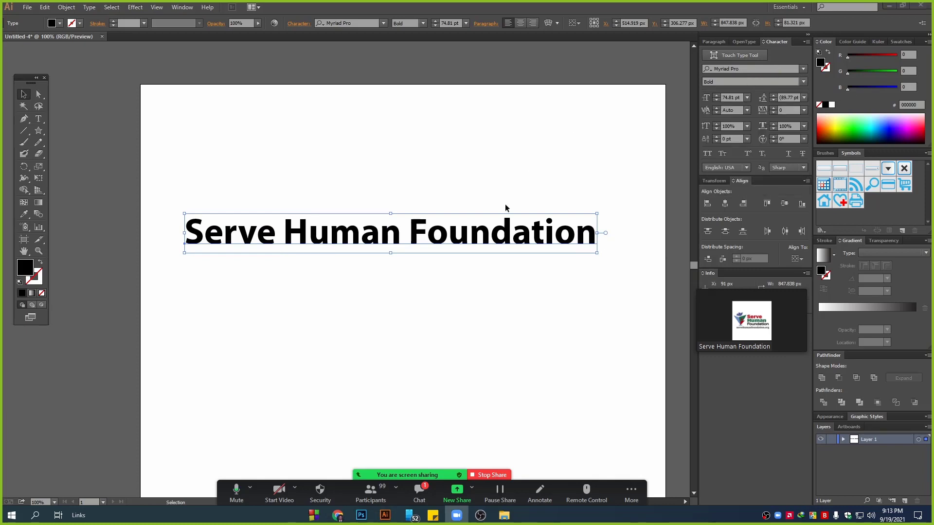
left_click(499, 241)
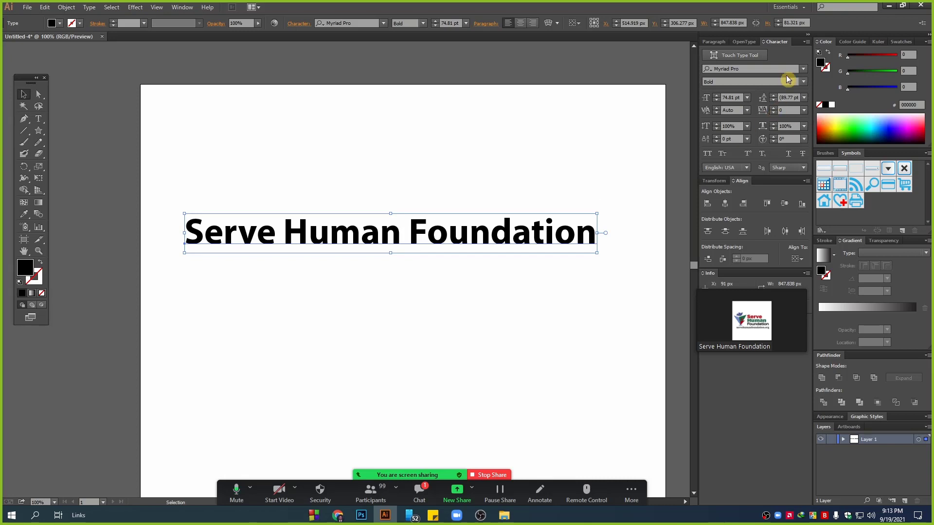
Step: Change the font of the "Serve Human Foundation" text to Mistral with the Regular style
left_click(803, 68)
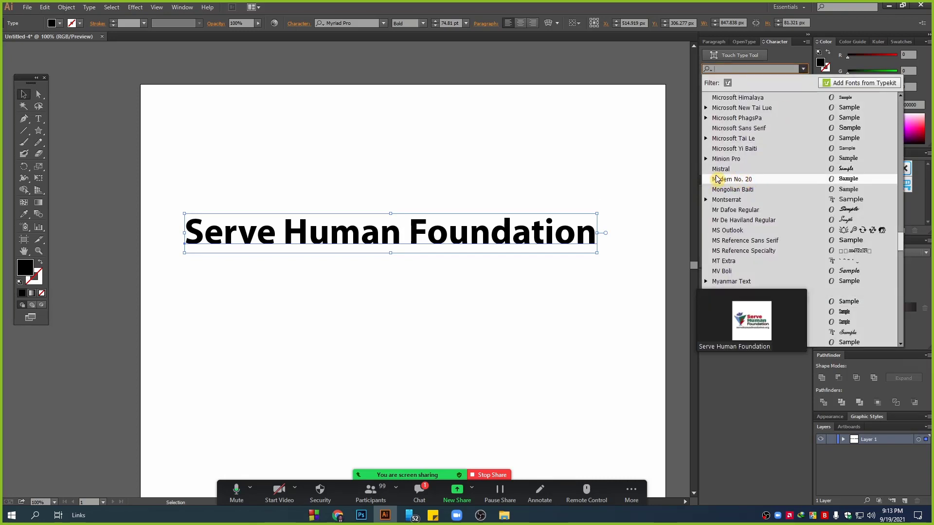
left_click(742, 171)
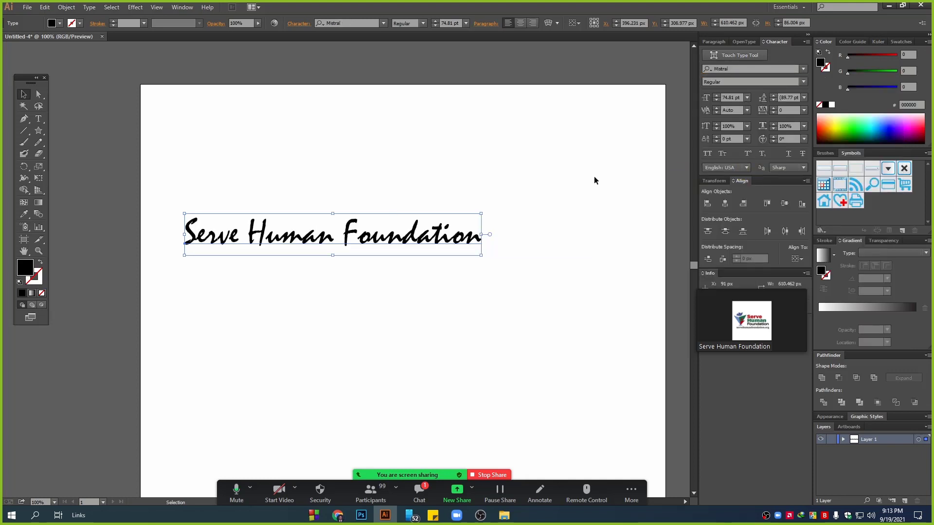
left_click(803, 83)
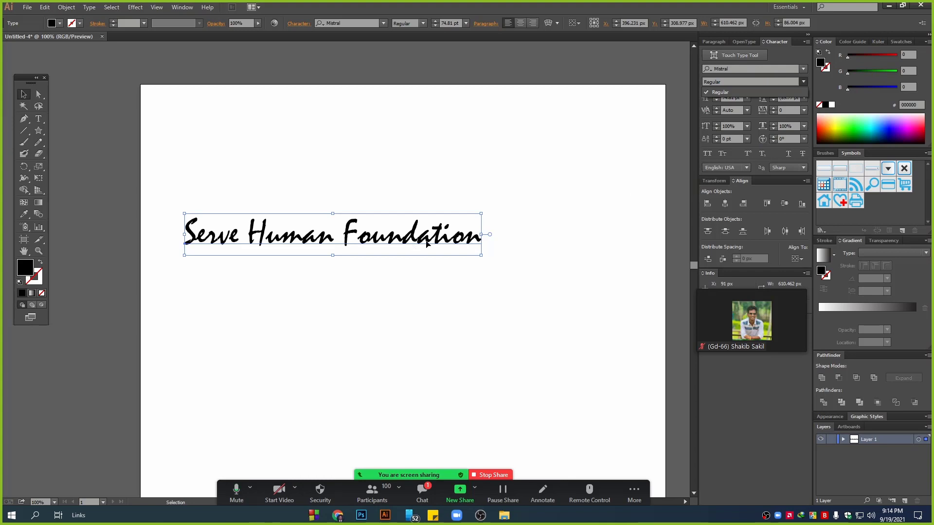
left_click(735, 92)
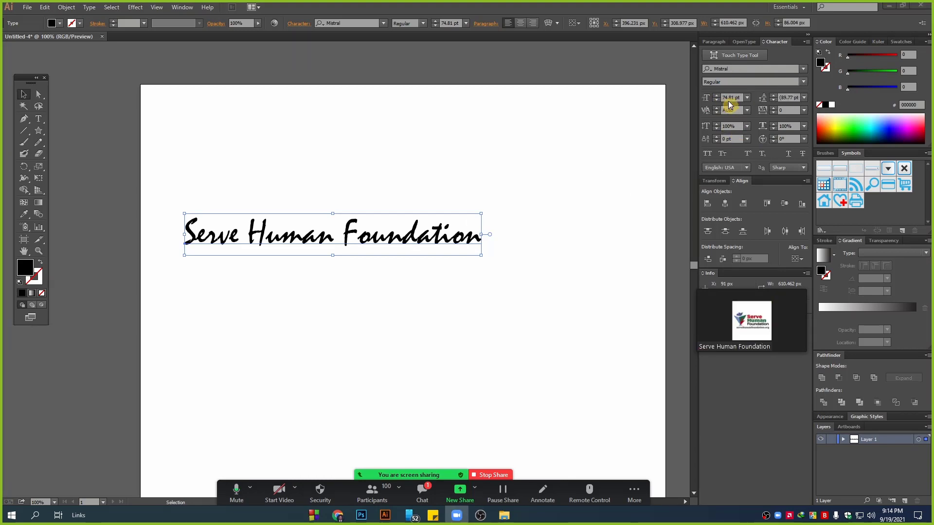
Step: Increase the font size of the "Serve Human Foundation" text gradually to 100 pt and set it to 120 pt
left_click(728, 97)
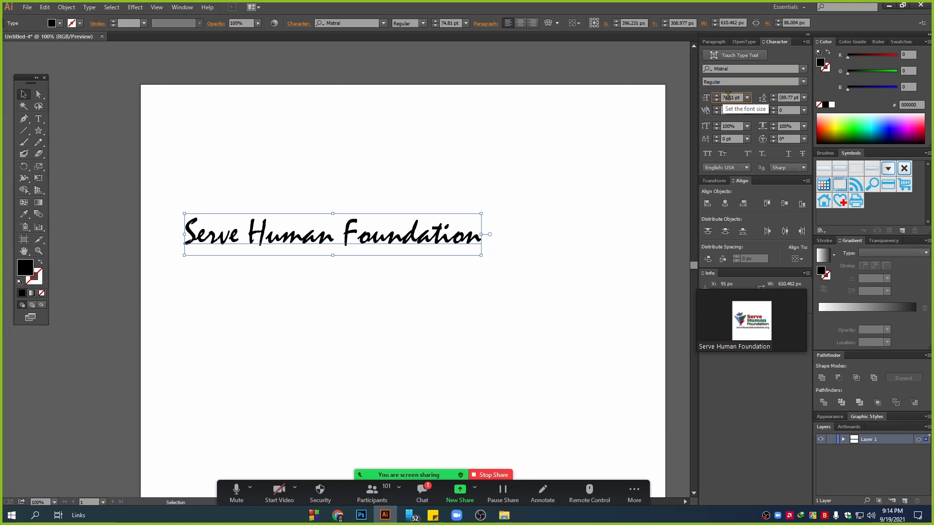
scroll(728, 96, "up", 14)
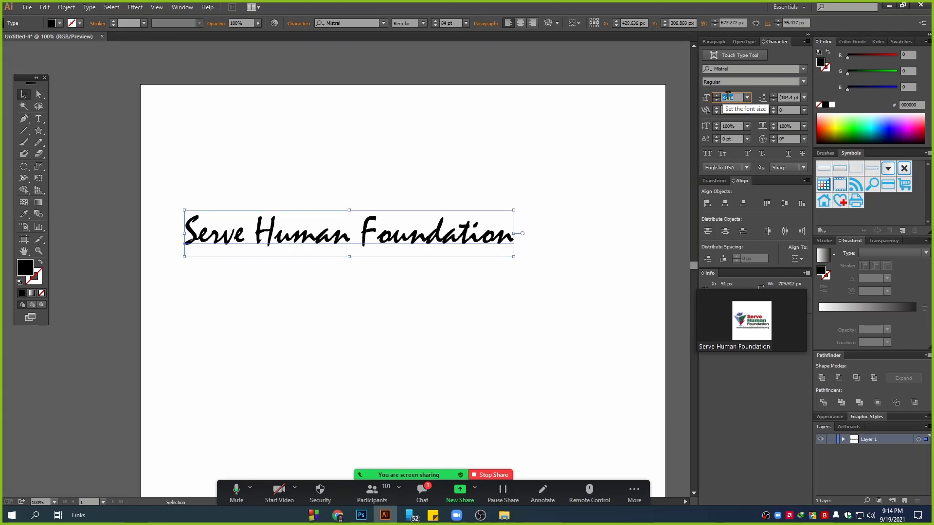
scroll(727, 96, "up", 11)
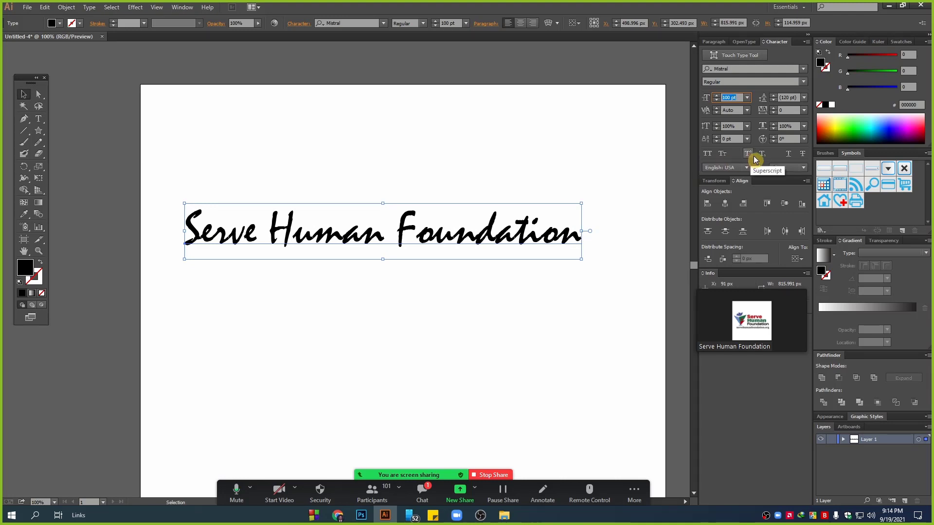
type("120")
key("Return")
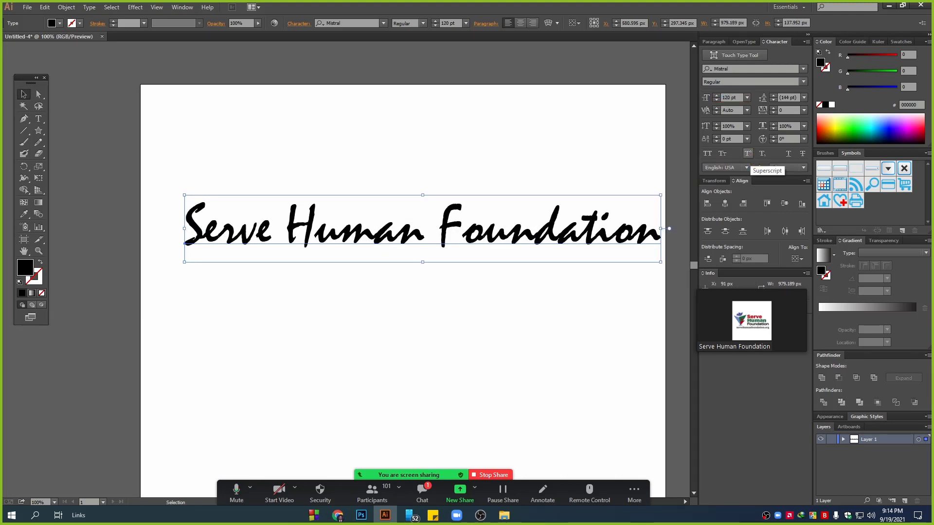
Step: Examine the preset font sizes available for the selected "Serve Human Foundation" text
left_click(748, 98)
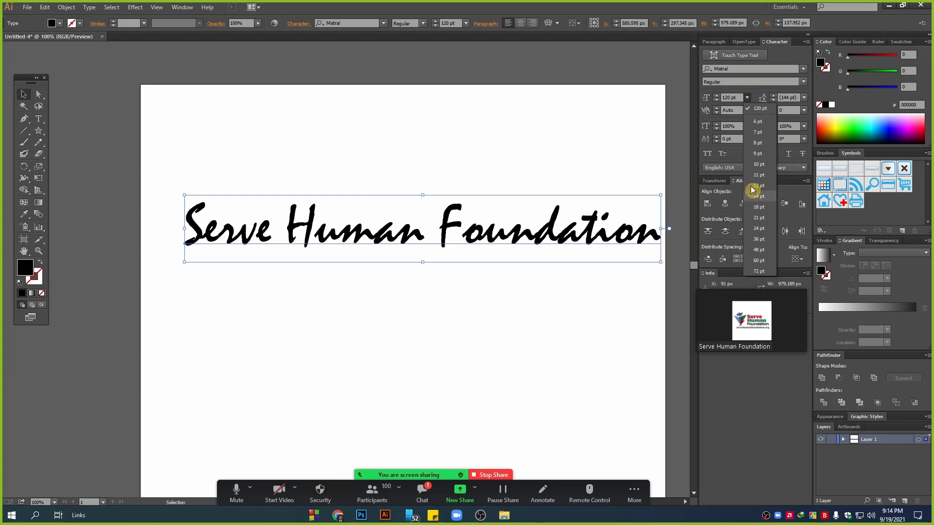
left_click(752, 95)
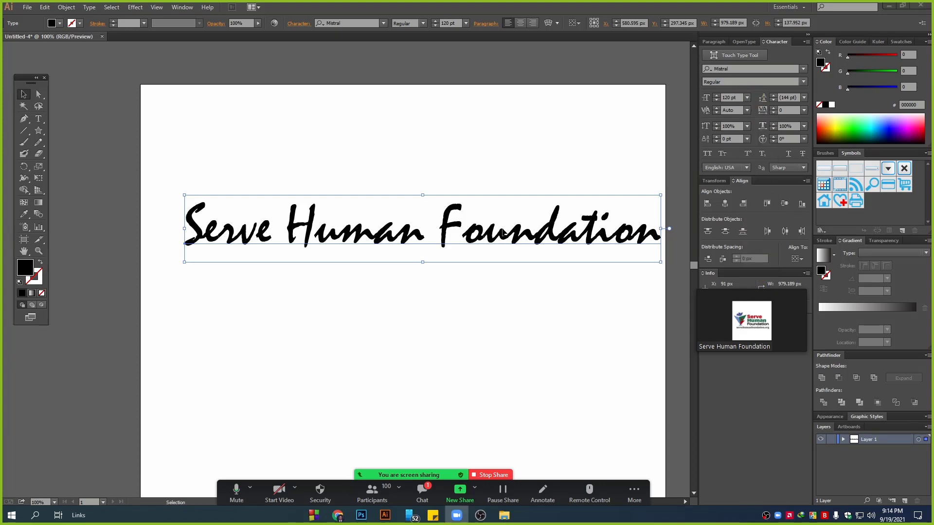
left_click(738, 97)
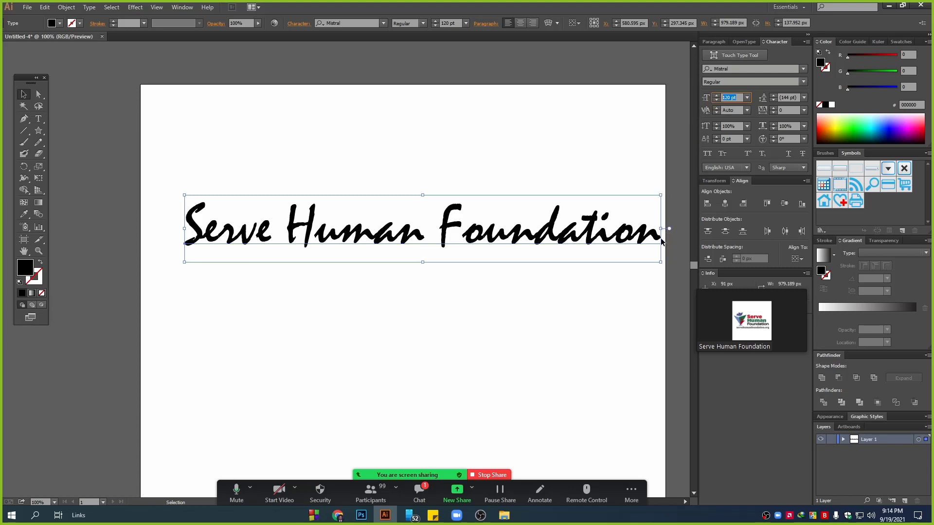
Step: Shrink the "Serve Human Foundation" text proportionally to about 46 pt and move it to the middle of the artboard's upper half
left_click_drag(662, 229, 381, 229)
key("ctrl+z")
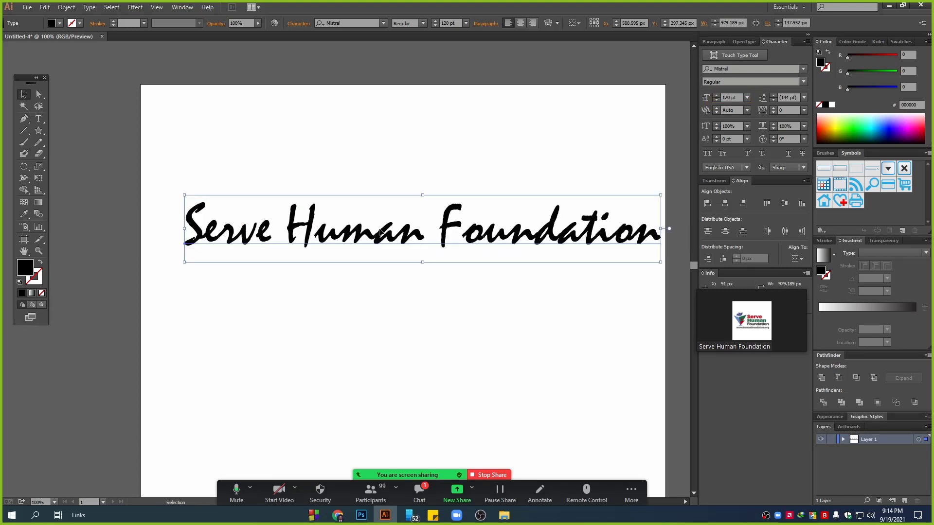
left_click_drag(662, 228, 369, 272)
left_click_drag(303, 231, 445, 215)
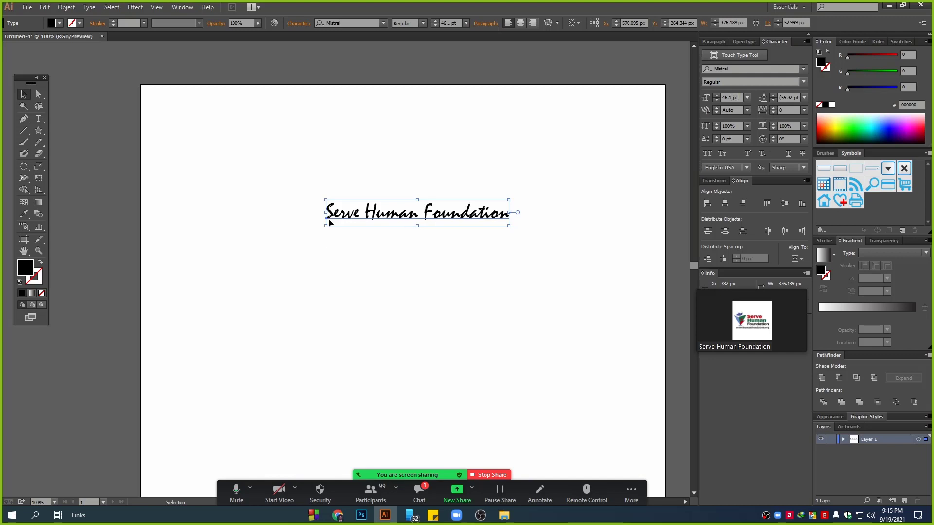
Step: Enlarge the "Serve Human Foundation" text proportionally to about 102 pt and center it horizontally on the artboard
left_click_drag(325, 213, 104, 209)
left_click_drag(382, 205, 483, 257)
scroll(483, 256, "down", 2)
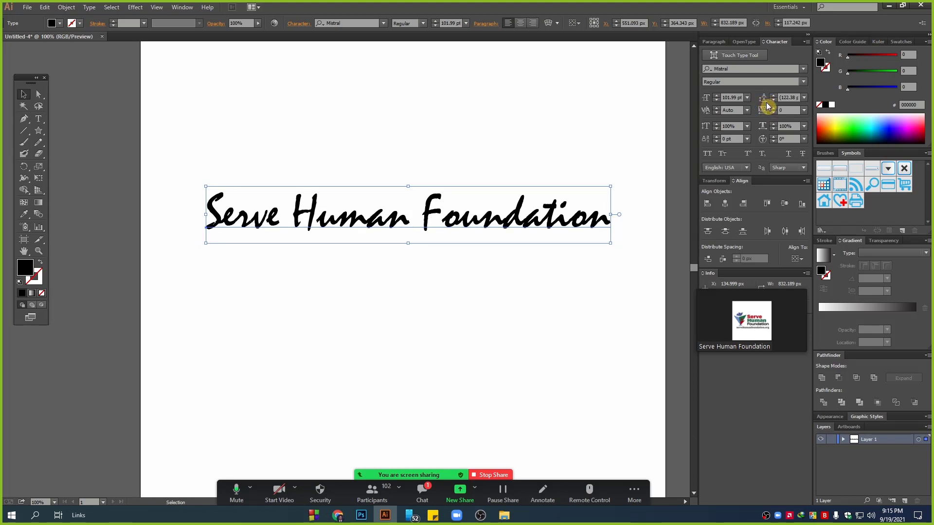
Step: Add a second line reading "Serve Human Foundation" below the first line in the same text object
double_click(579, 218)
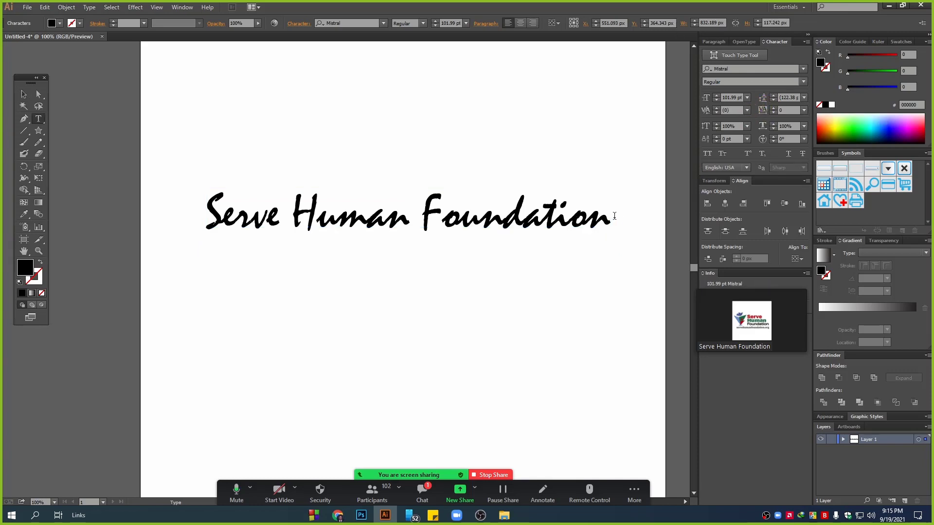
left_click_drag(611, 214, 146, 215)
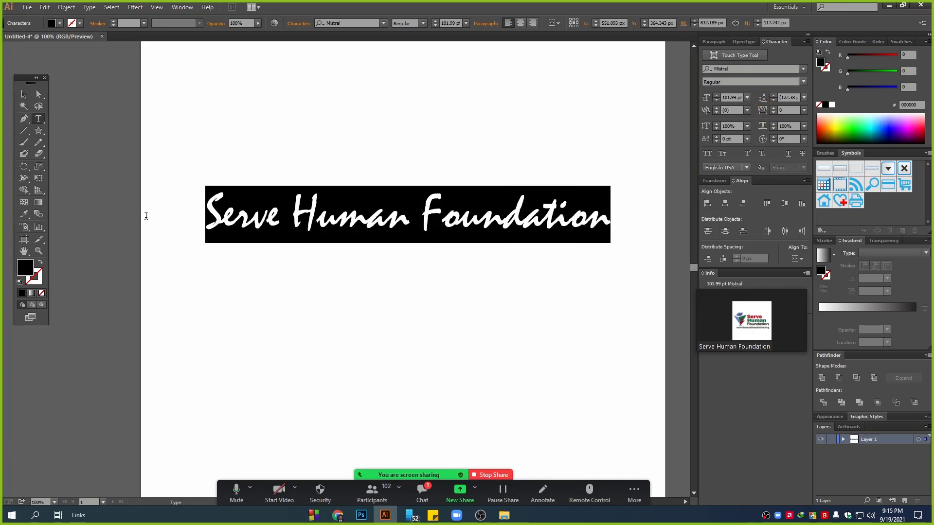
left_click(602, 224)
type("Serve Human Foundation")
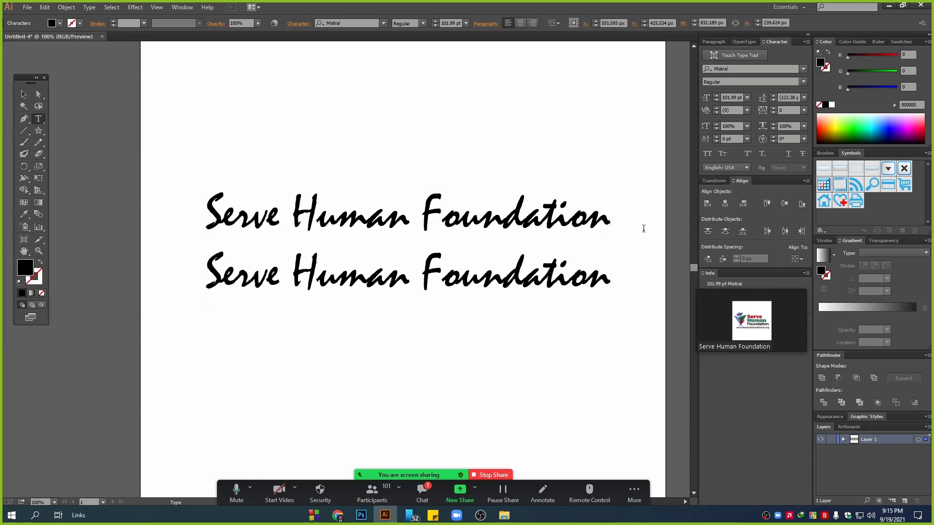
Step: Change the font of both text lines to Myriad Pro Regular and shift the text block left on the artboard
key("ctrl+a")
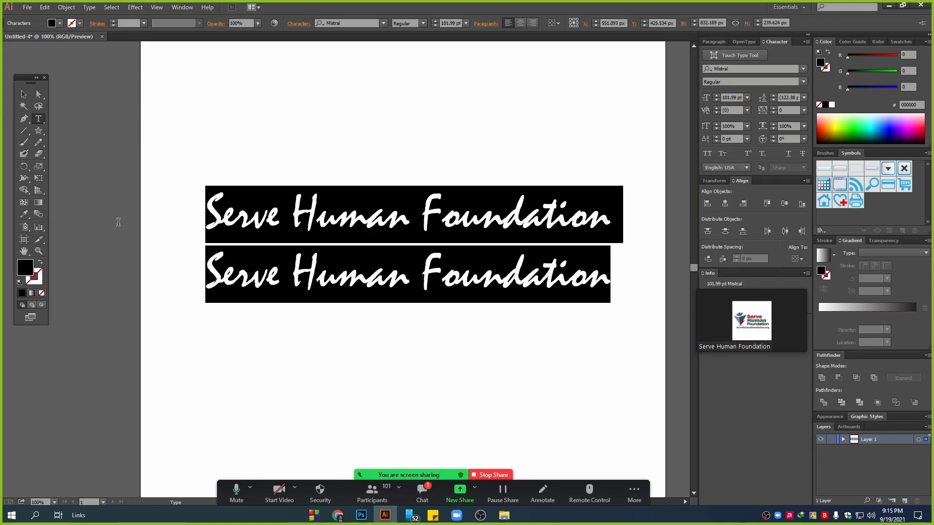
left_click(745, 71)
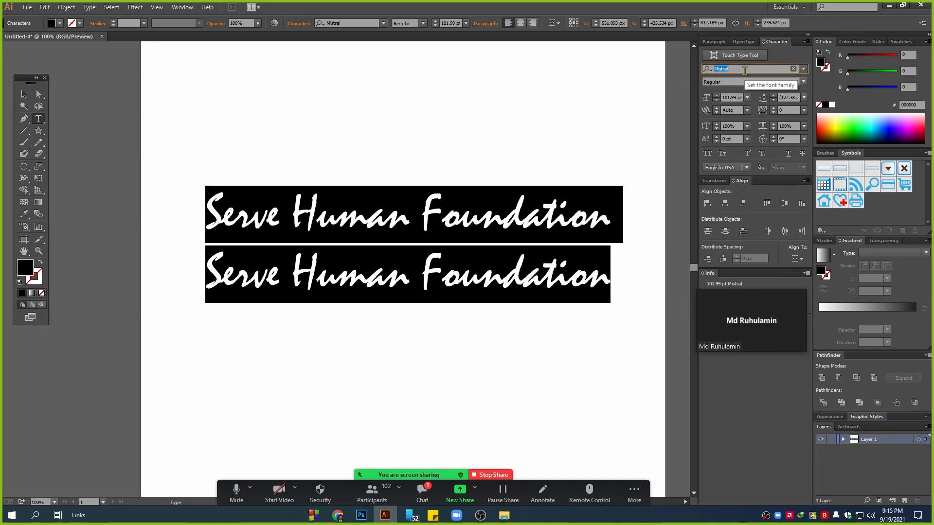
type("myri")
key("Down")
key("Down")
key("Down")
key("Down")
key("Down")
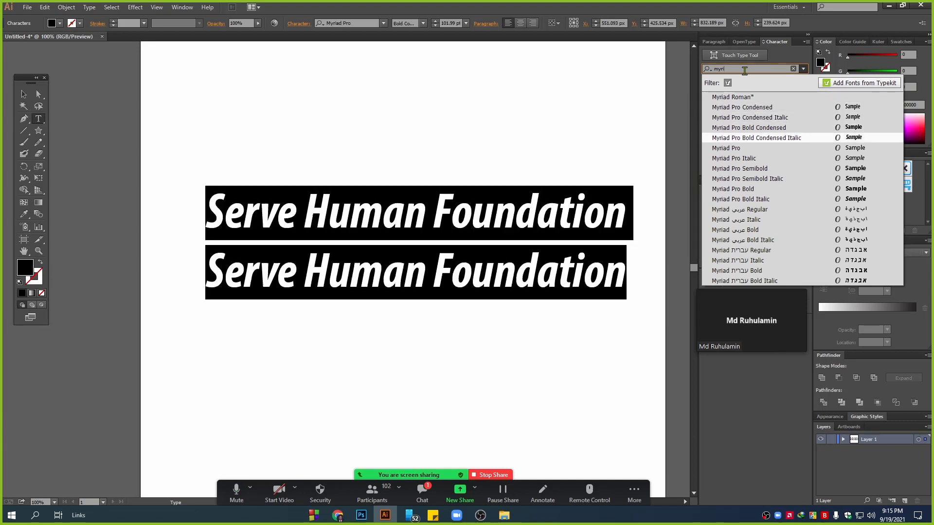
key("Return")
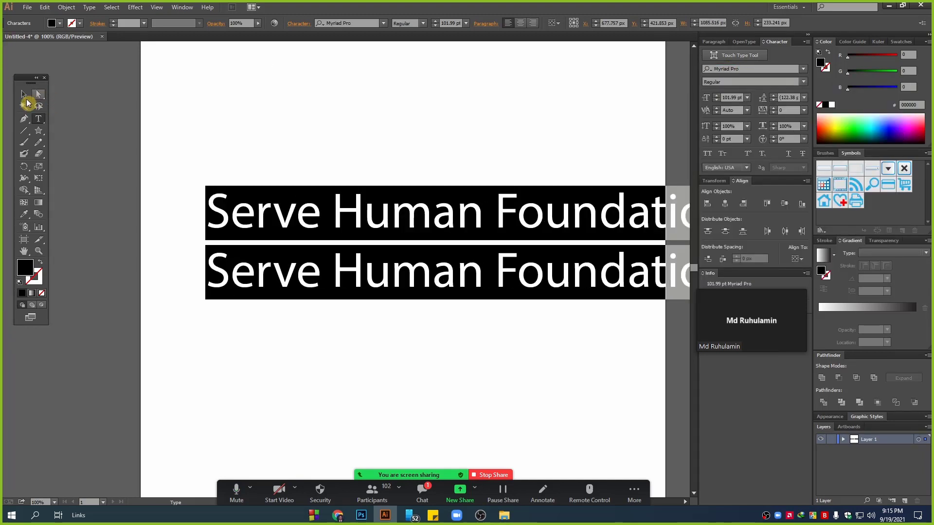
left_click(23, 94)
left_click_drag(328, 223, 271, 220)
Step: Mute all participants in the Zoom meeting and minimize the participant list
left_click(372, 491)
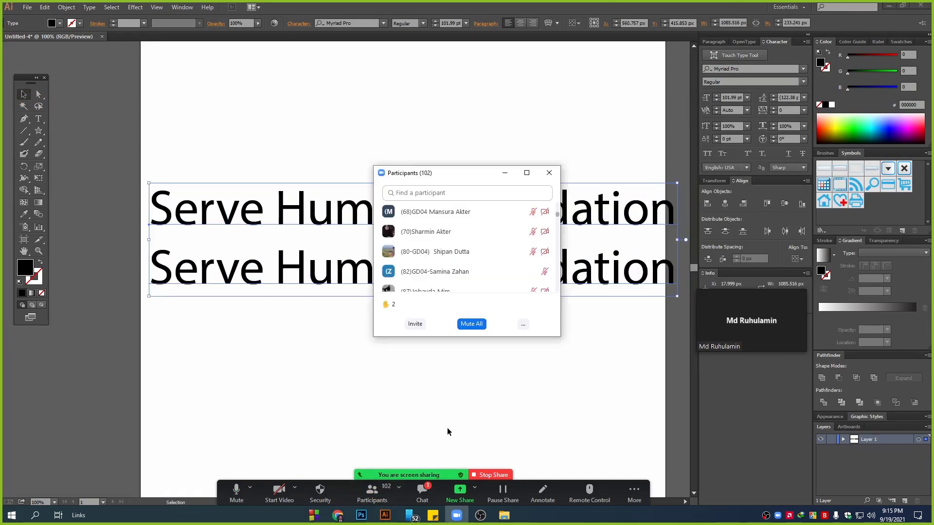
left_click(474, 324)
left_click(522, 283)
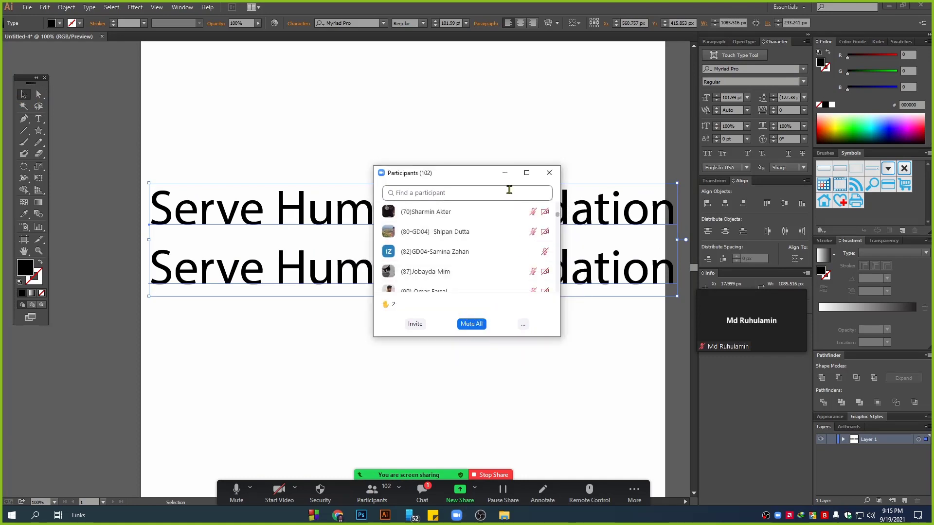
left_click(505, 173)
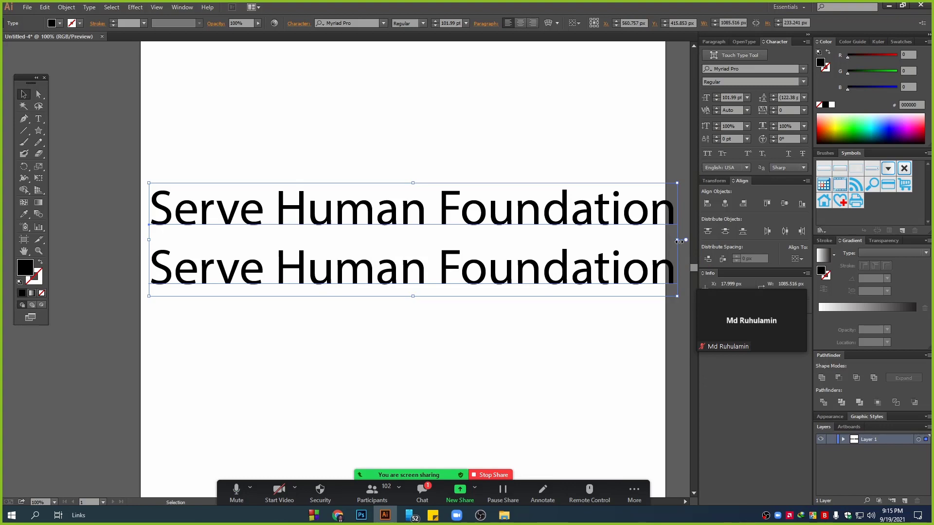
Step: Shrink the two-line text proportionally to about 85 pt and place it within the artboard's upper half
left_click_drag(679, 241, 591, 241)
left_click_drag(514, 220, 548, 215)
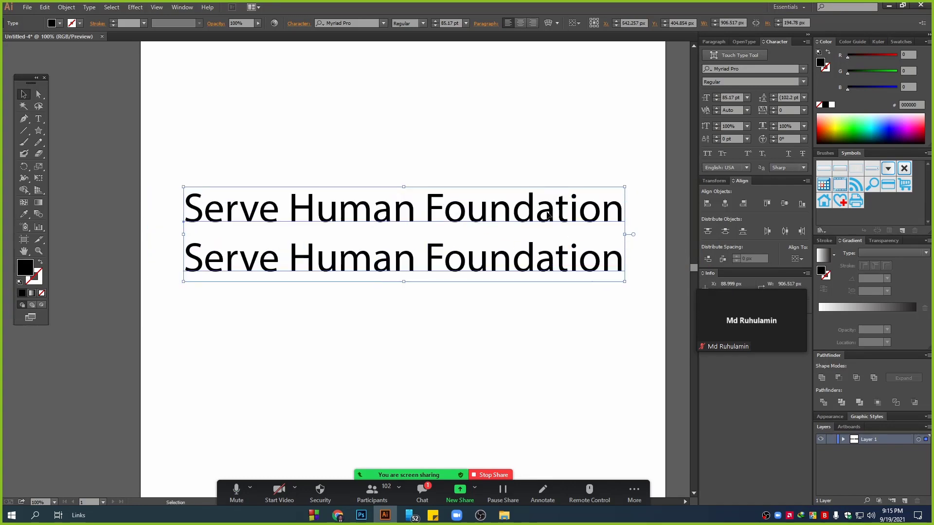
scroll(488, 194, "down", 4)
left_click_drag(490, 181, 473, 184)
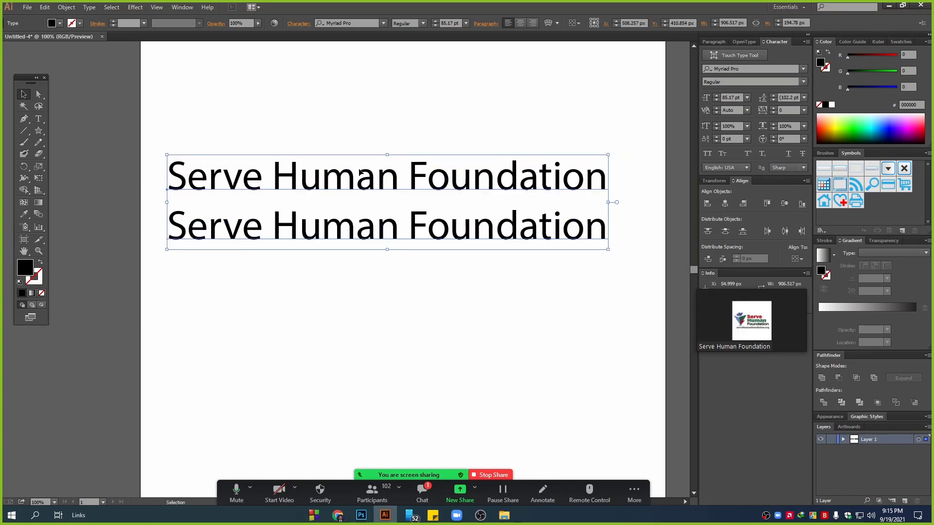
Step: Increase the leading between the two text lines gradually to 211 pt
left_click(776, 98)
left_click(775, 98)
left_click(775, 98)
left_click(775, 98)
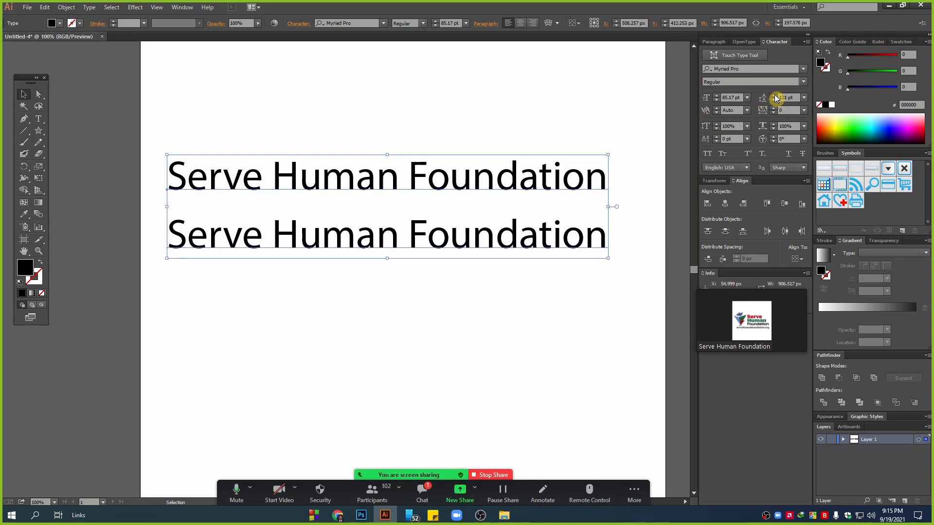
left_click(775, 98)
left_click(776, 98)
left_click(776, 98)
left_click(775, 98)
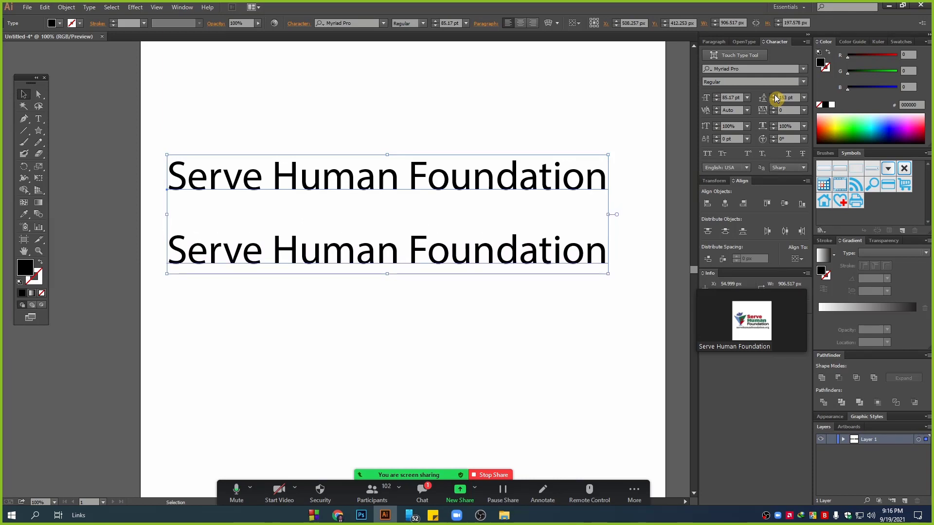
left_click(776, 98)
left_click(776, 97)
left_click(776, 98)
left_click(775, 98)
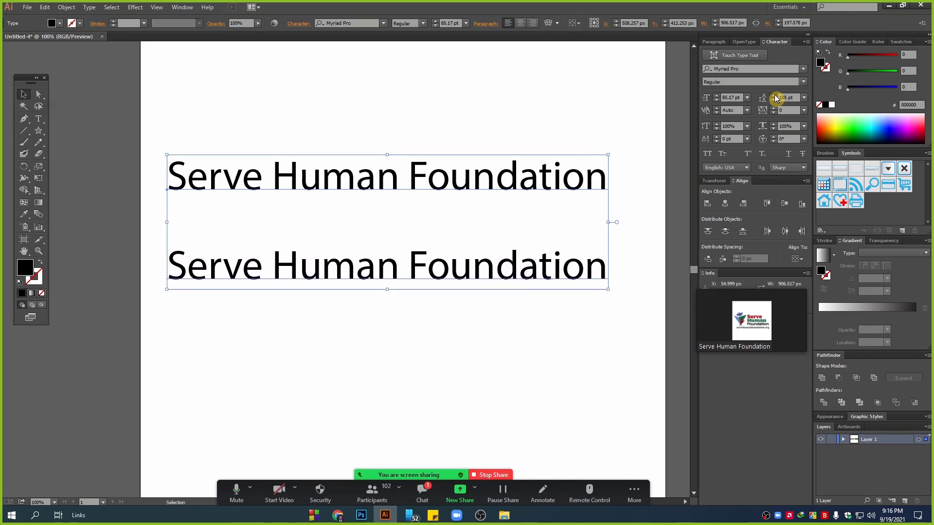
left_click(775, 97)
left_click(776, 98)
left_click(776, 98)
left_click(776, 98)
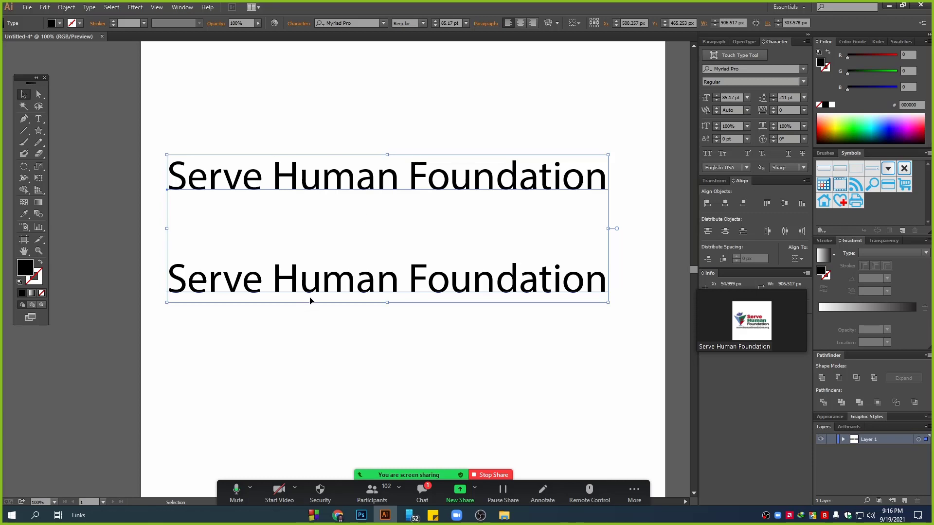
Step: Reduce the leading between the two text lines to 65 pt
left_click(773, 100)
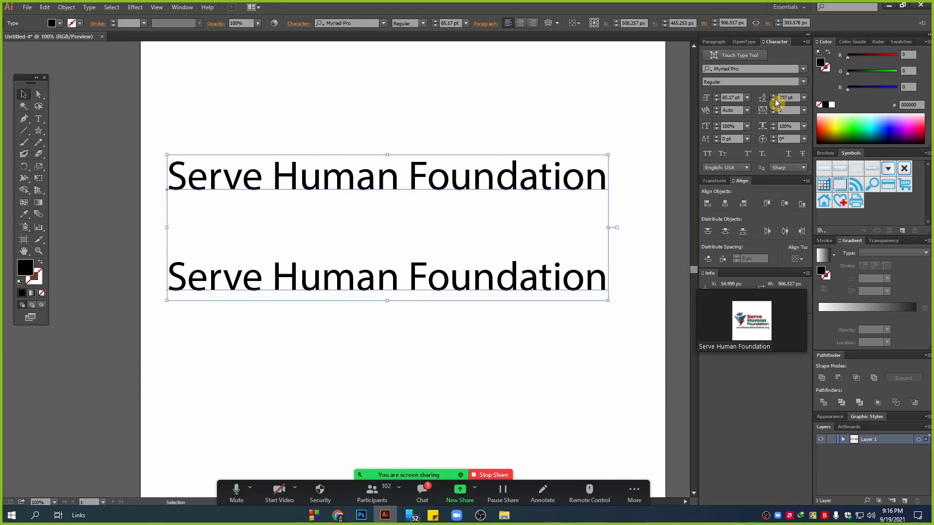
left_click_drag(774, 101, 774, 103)
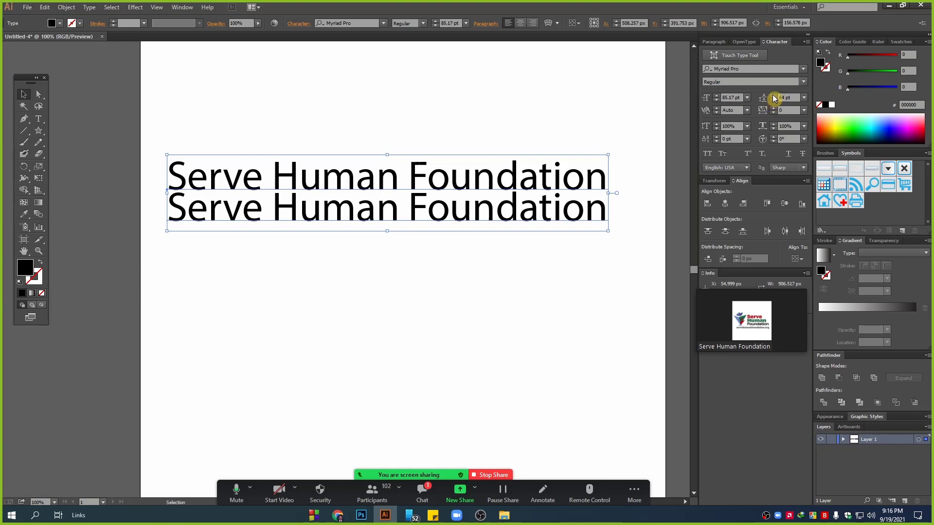
left_click(773, 95)
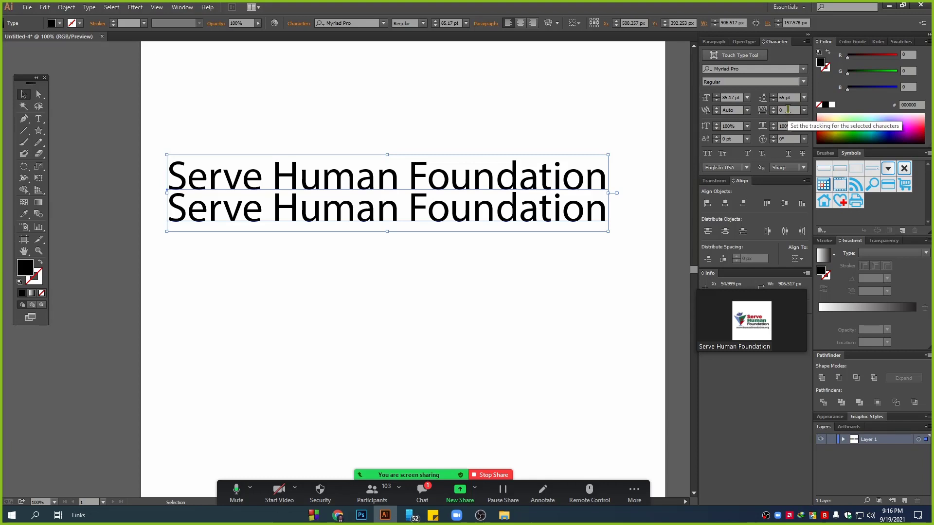
Step: Set the tracking of the two-line text to 50 and increase it to 100
left_click(777, 111)
left_click(789, 110)
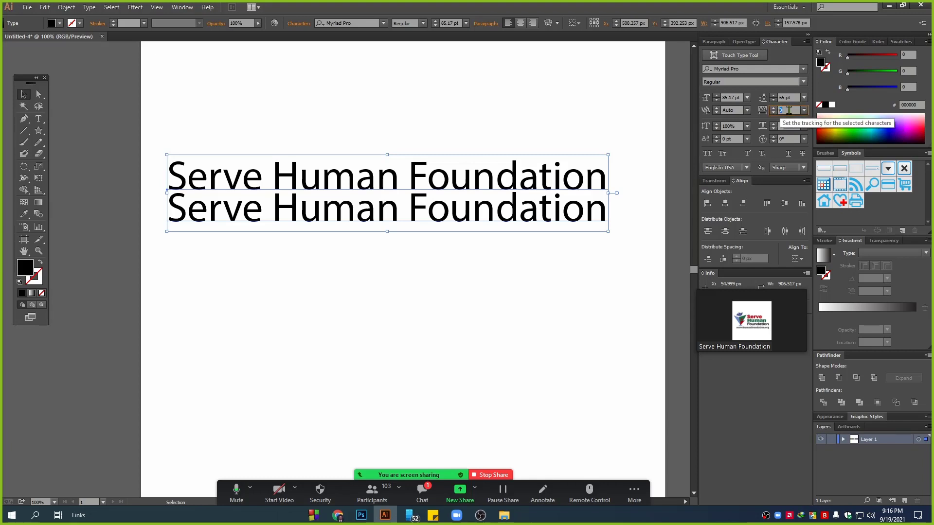
key("Return")
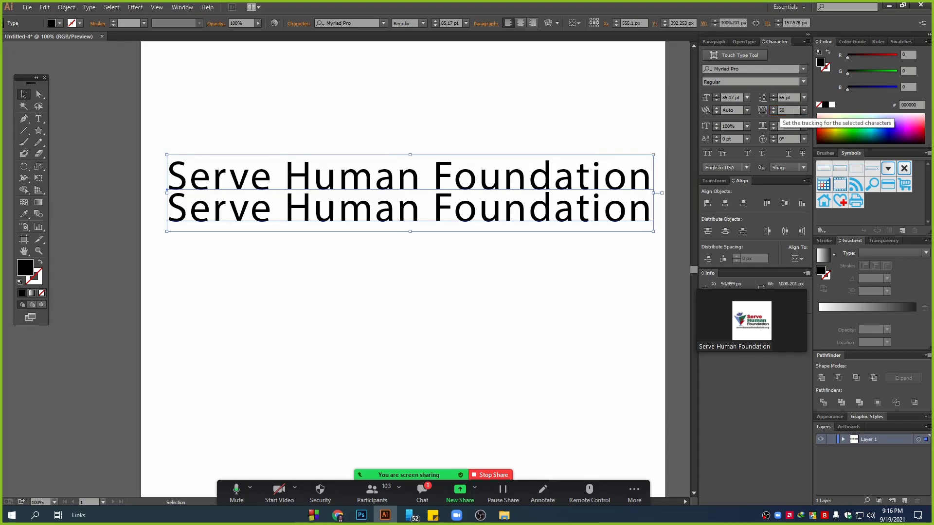
left_click(781, 109)
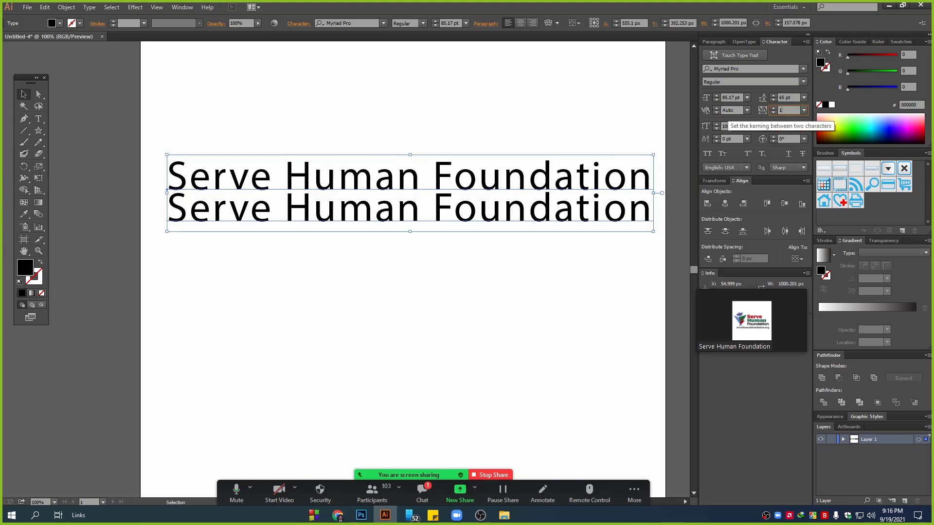
key("Return")
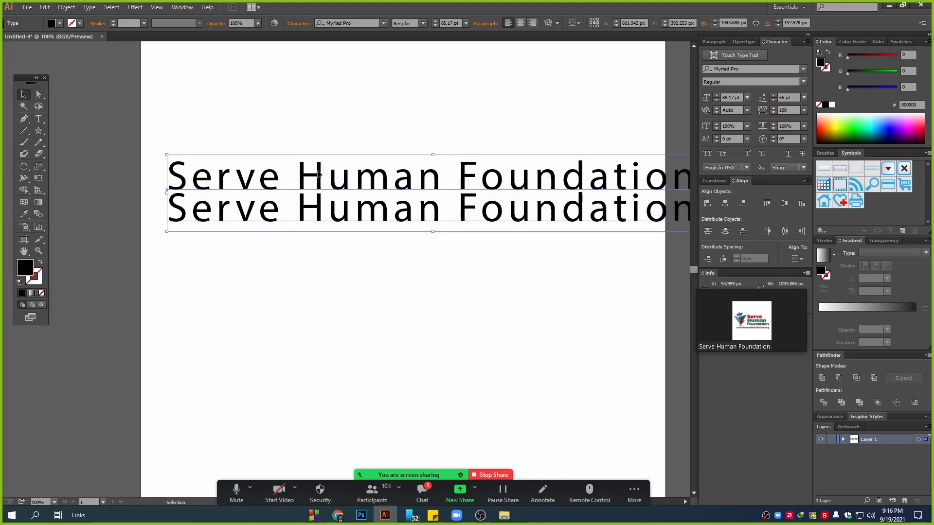
Step: Extend the artboard's left edge outward with the Artboard tool and center the two-line text on the widened artboard
left_click(23, 239)
left_click_drag(58, 252, 8, 248)
left_click(23, 95)
left_click_drag(435, 182, 290, 182)
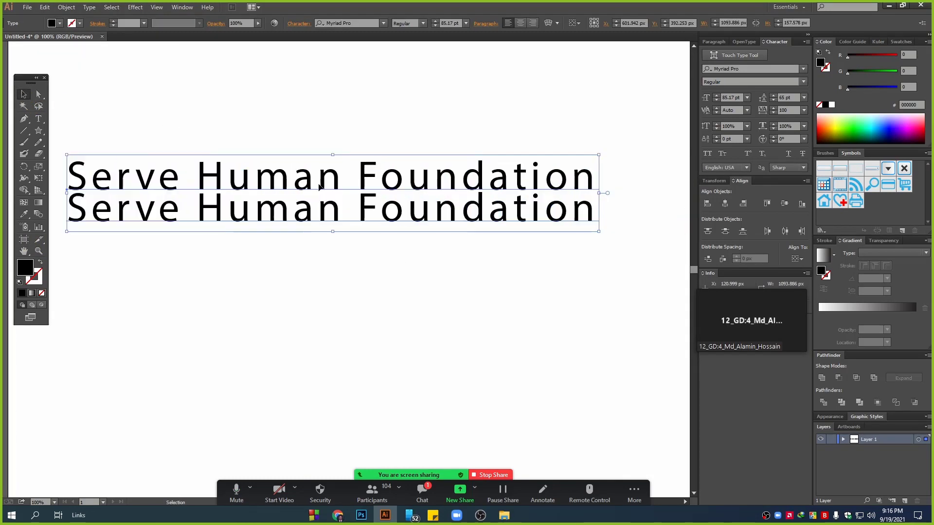
left_click_drag(469, 181, 524, 201)
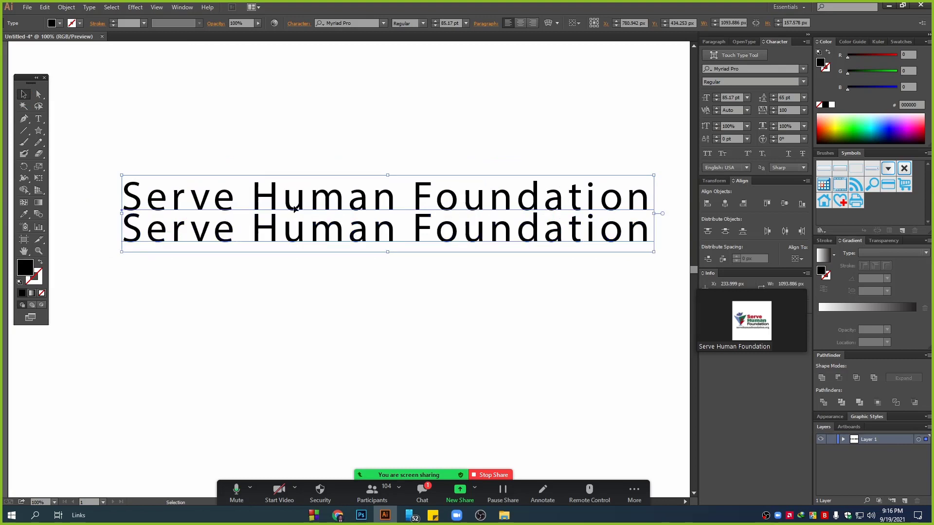
left_click(793, 111)
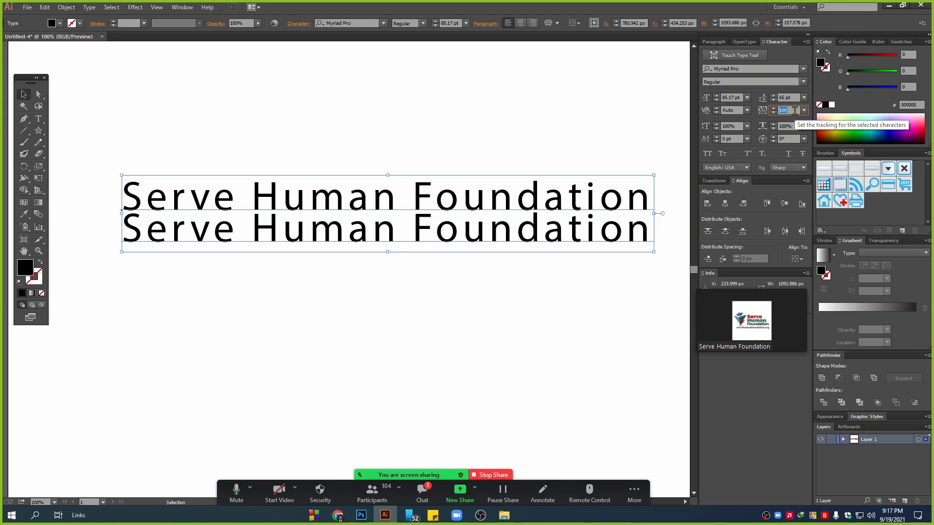
scroll(482, 185, "down", 2)
left_click_drag(452, 160, 445, 311)
double_click(608, 329)
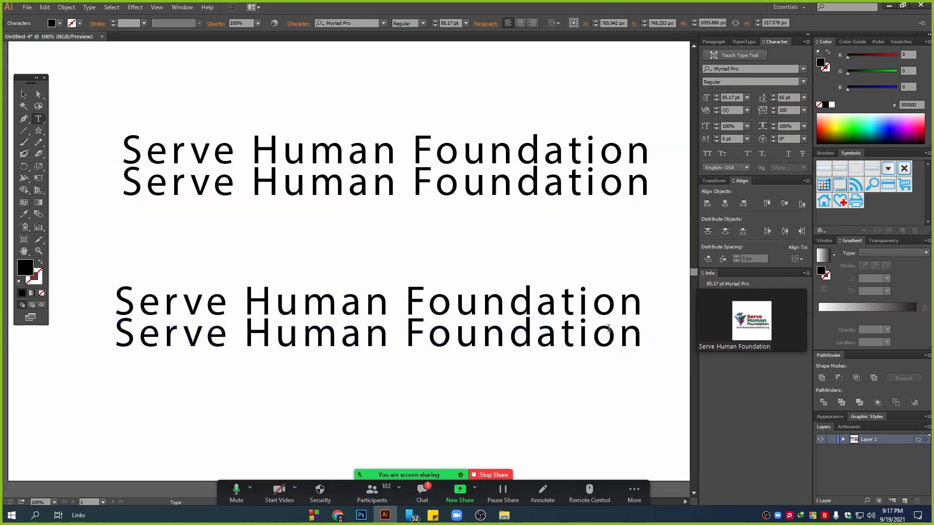
key("ctrl+a")
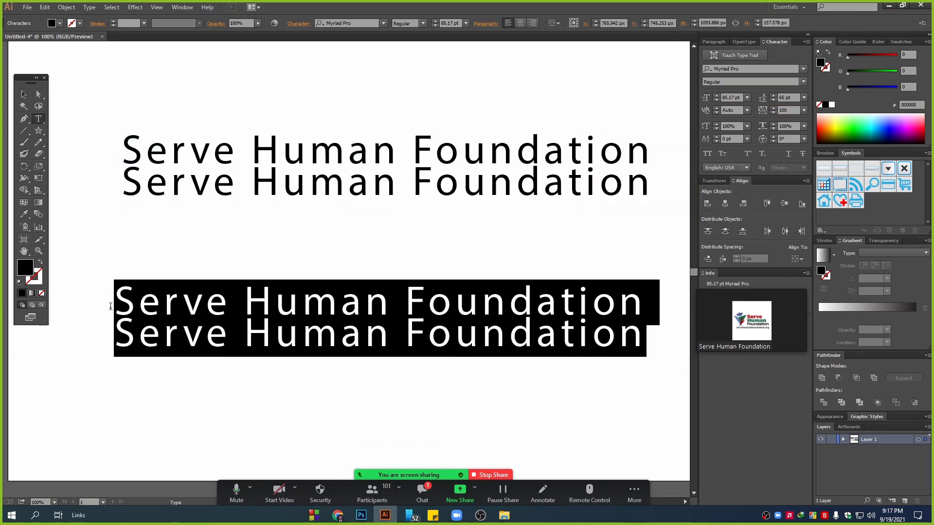
type("www.website")
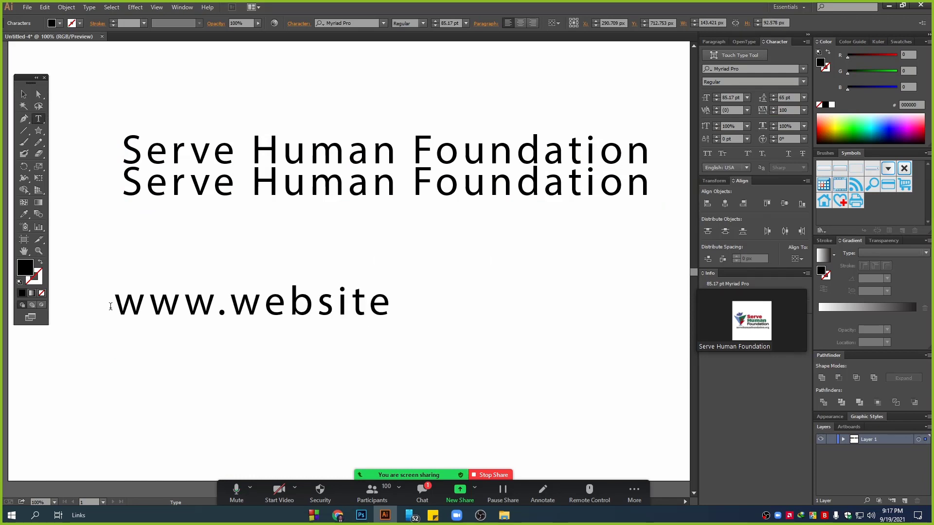
type(".com")
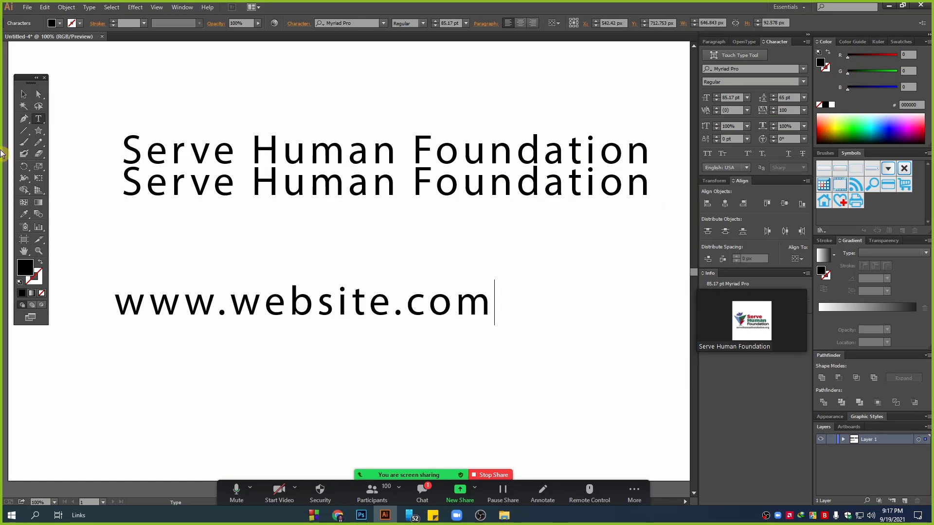
left_click(24, 94)
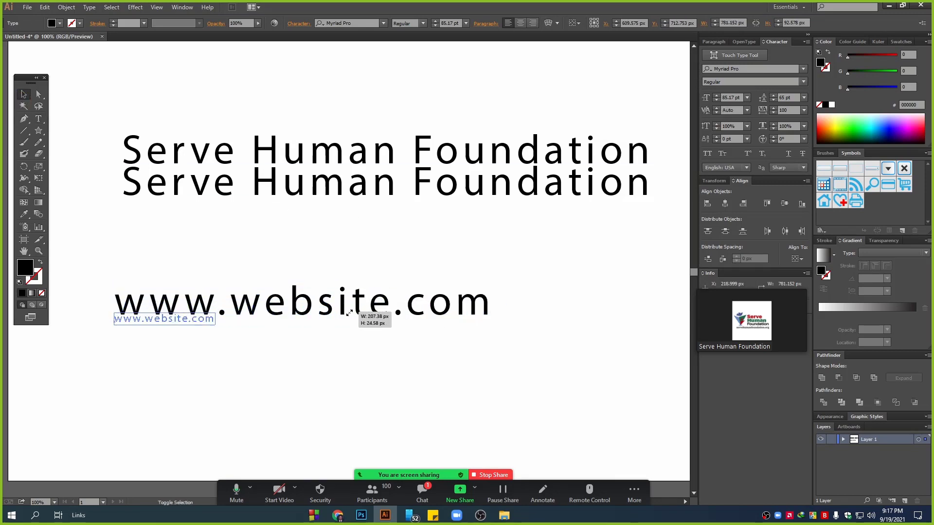
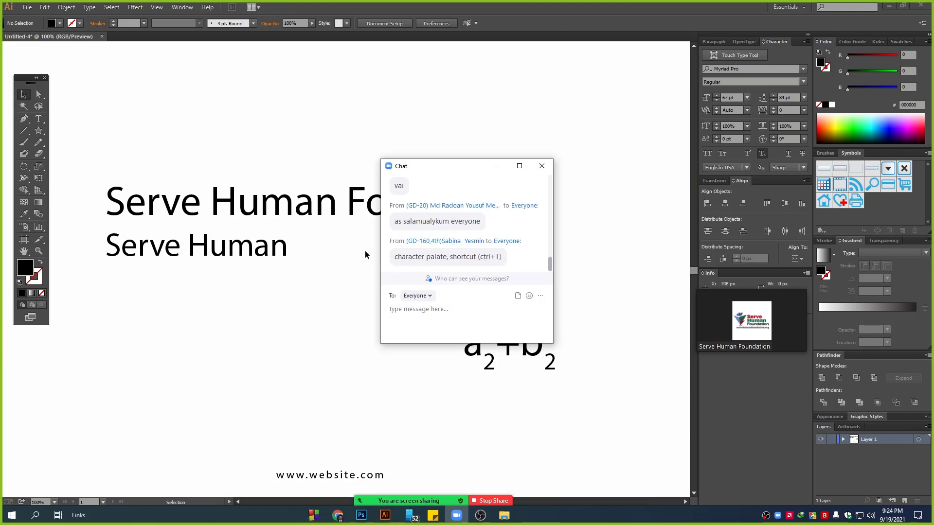
Step: Dismiss the chat window, place a duplicate of the subscript formula to its left, and move the two-line Serve Human text upward
left_click(505, 166)
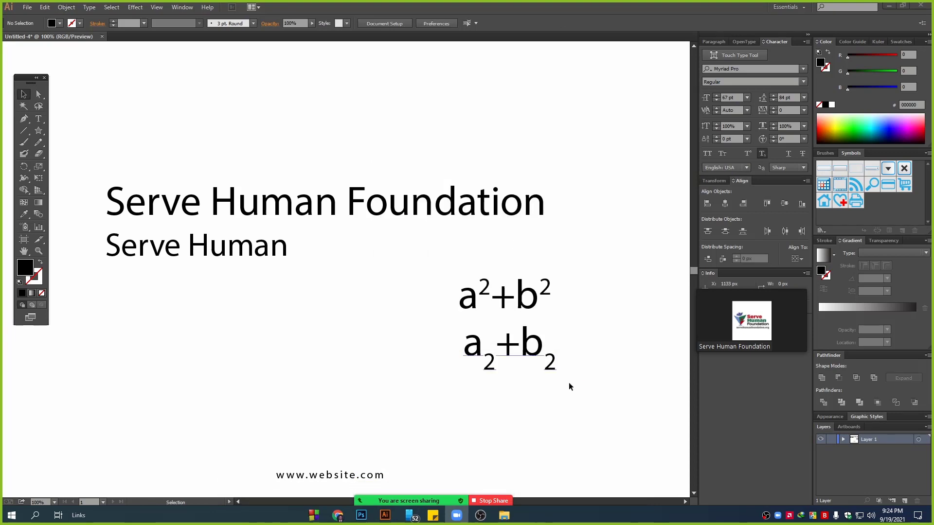
left_click(541, 352)
left_click_drag(541, 351, 365, 352)
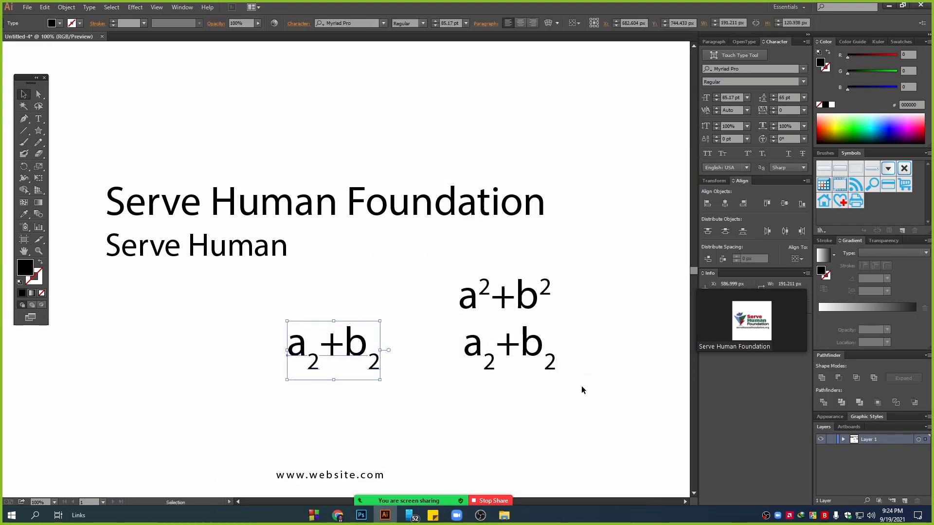
left_click_drag(582, 386, 351, 348)
left_click_drag(295, 201, 334, 126)
key("space")
left_click_drag(439, 167, 362, 249)
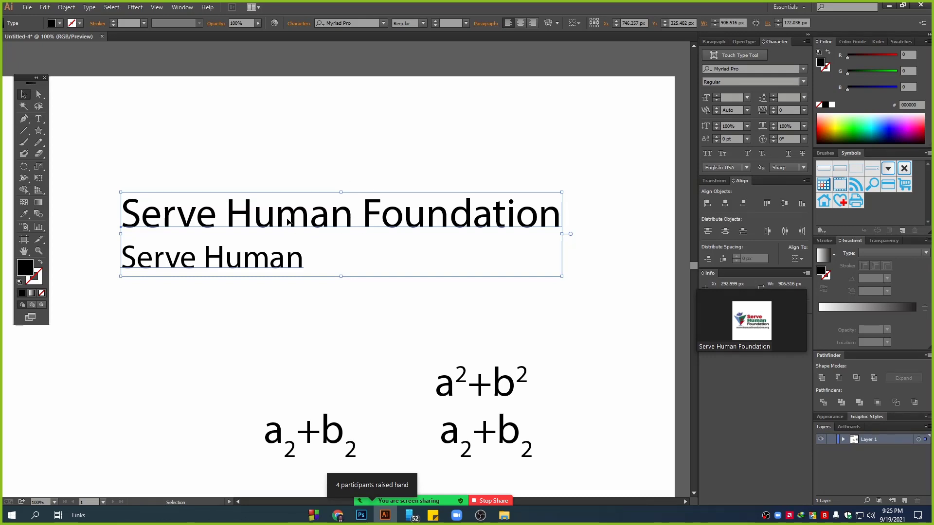
Step: Replace the entire content of the two-line Serve Human text object with "is on"
mouse_move(304, 266)
left_mouse_down()
mouse_move(286, 257)
mouse_move(299, 257)
left_mouse_up()
double_click(275, 256)
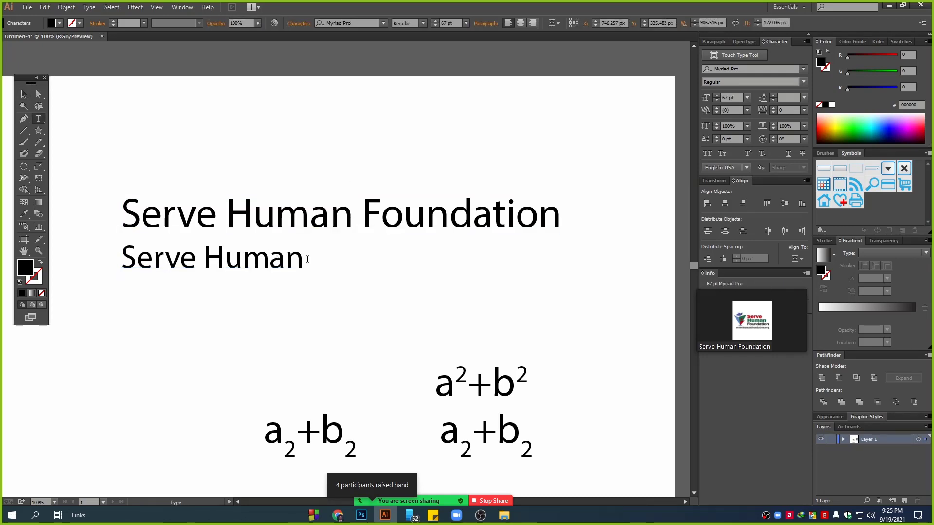
key("ctrl+a")
type("is on")
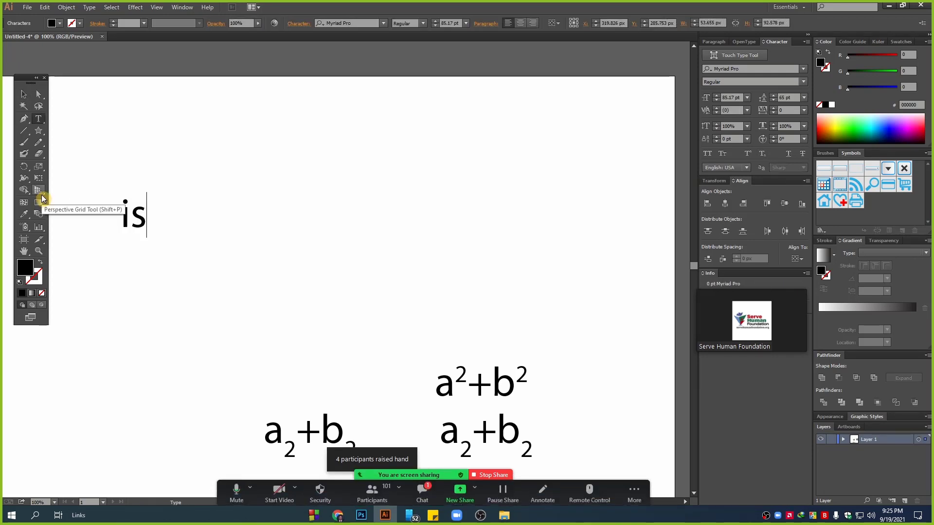
Step: Color the word "is" red (ff0000) and apply strikethrough to it
double_click(135, 210)
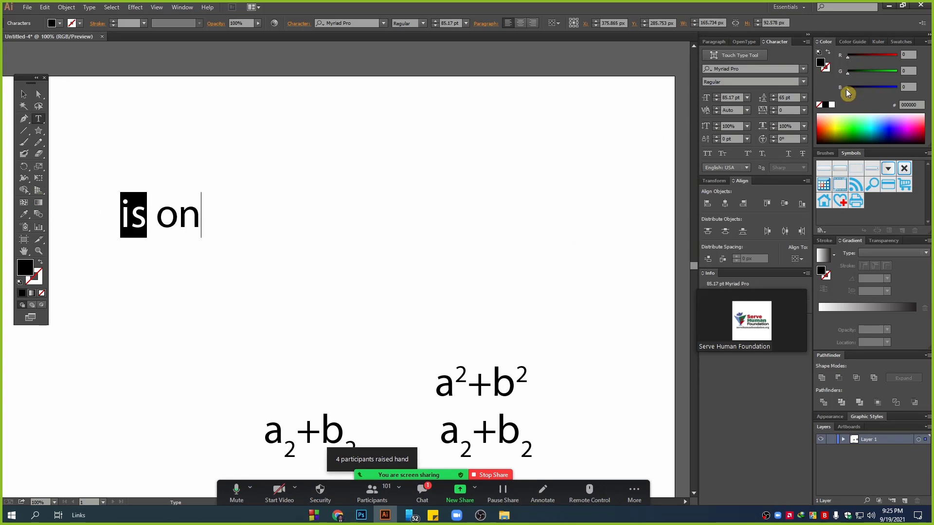
left_click_drag(868, 58, 905, 55)
left_click(803, 153)
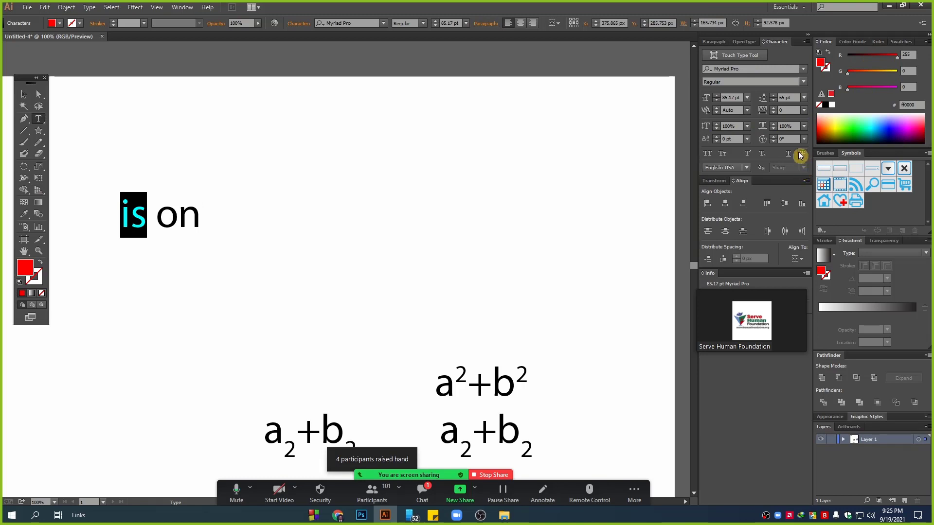
left_click(156, 210)
left_click(24, 94)
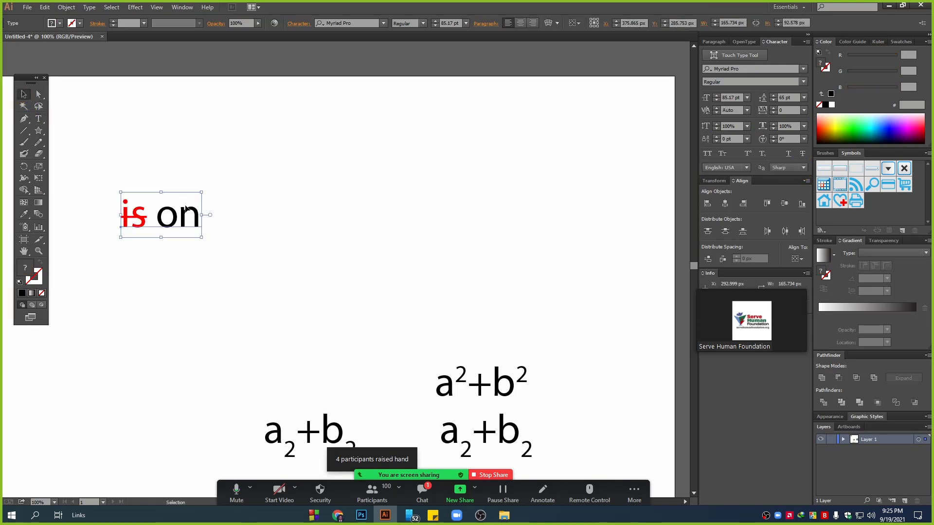
Step: Move the "is on" text toward the artboard's middle and place an underlined duplicate of it directly below
left_click_drag(185, 206, 366, 197)
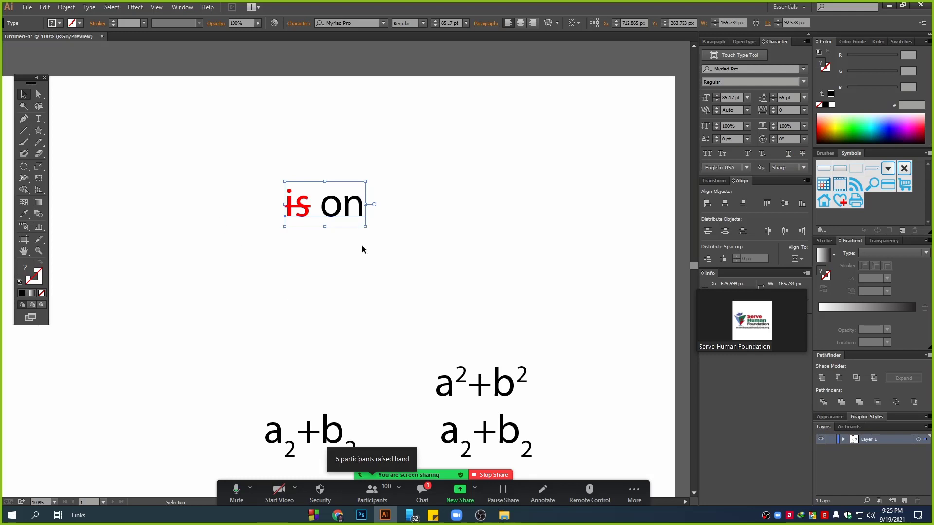
left_click_drag(352, 209, 390, 261)
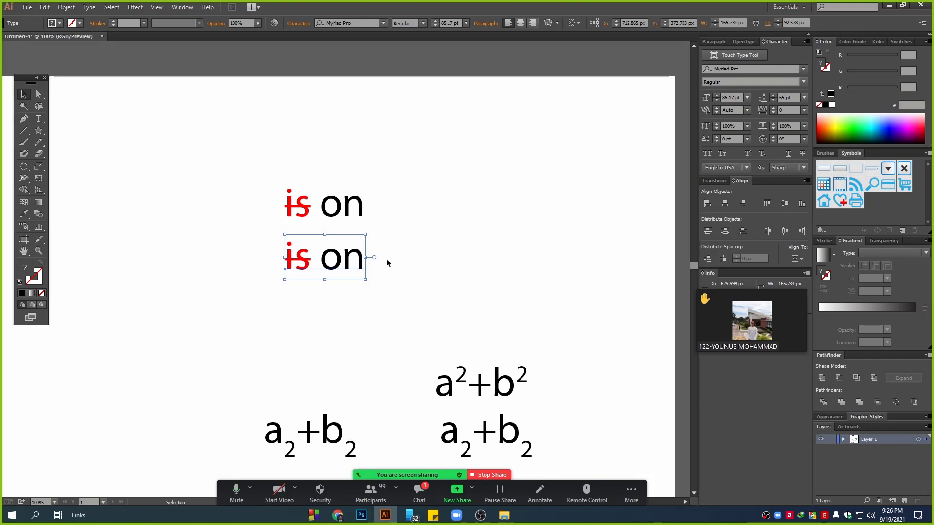
left_click(788, 159)
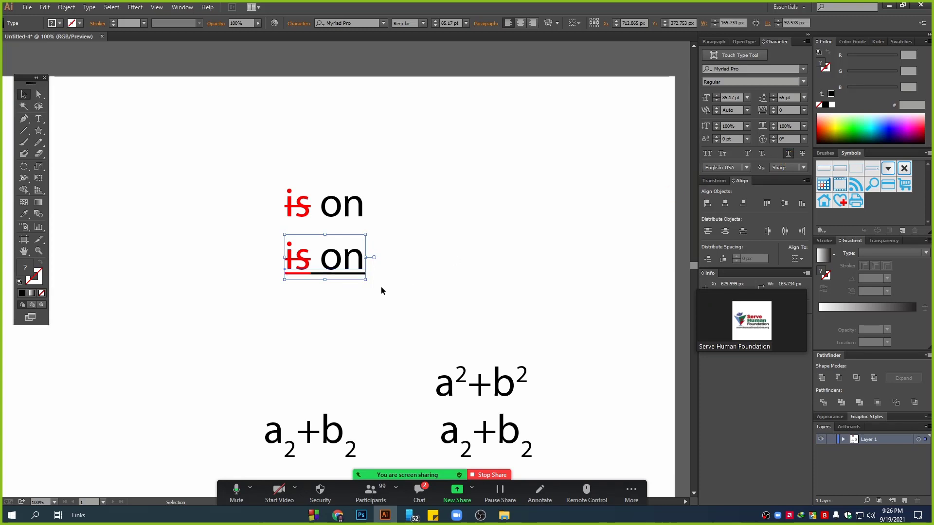
Step: Shift the underlined "is on" copy slightly right and down, and move the floating meeting thumbnail off the object position information
scroll(305, 291, "up", 2)
left_click_drag(441, 198, 487, 231)
scroll(402, 335, "up", 1)
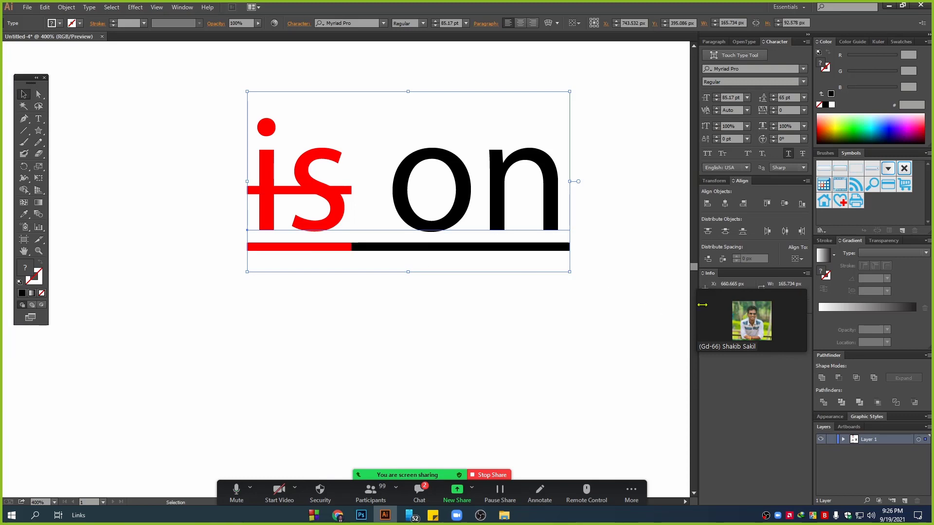
left_click_drag(764, 307, 777, 353)
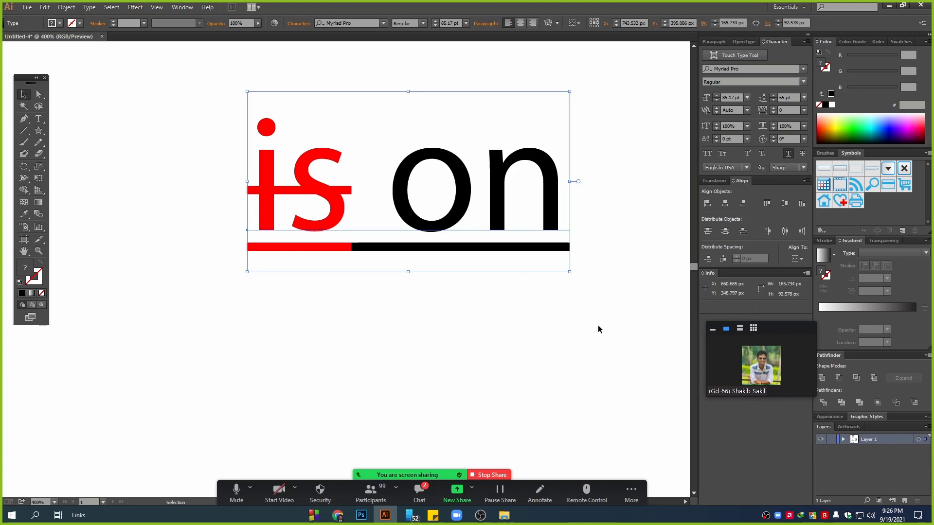
scroll(501, 343, "up", 3)
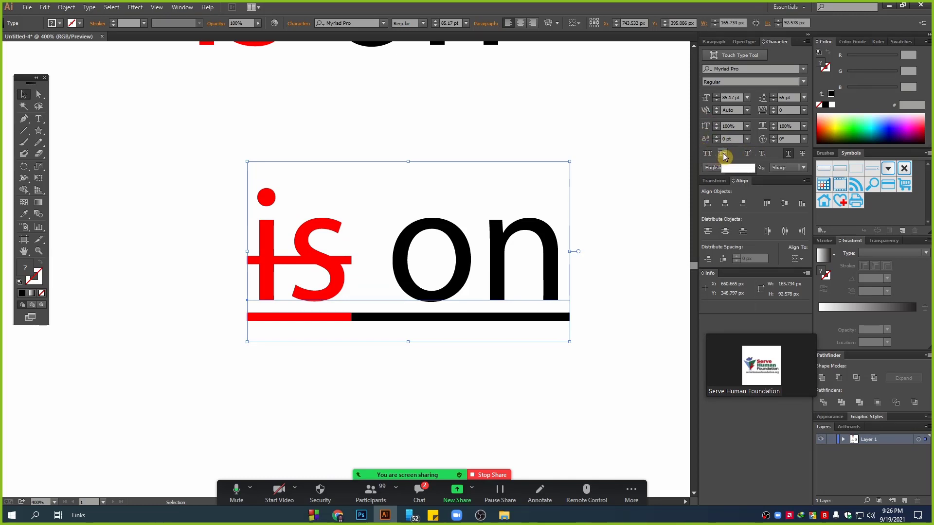
Step: Hide the additional Character options and show them again
left_click(807, 42)
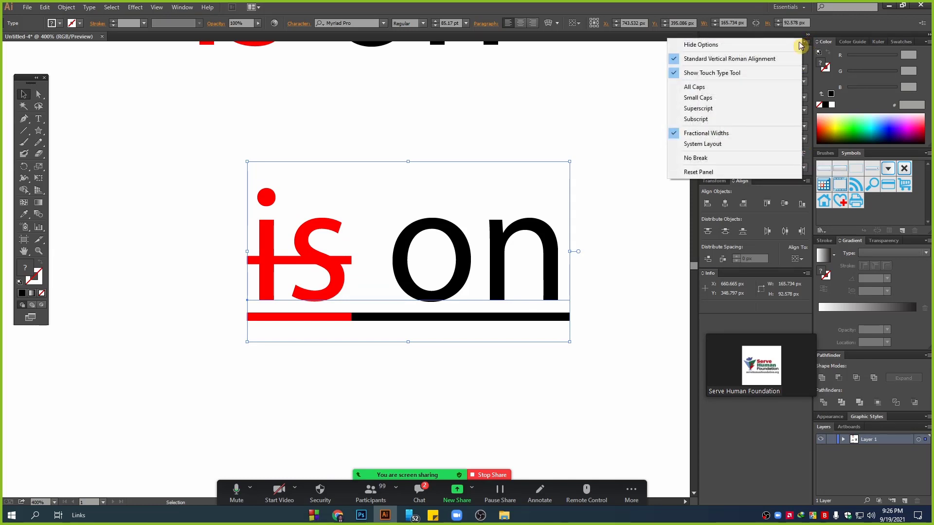
left_click(720, 46)
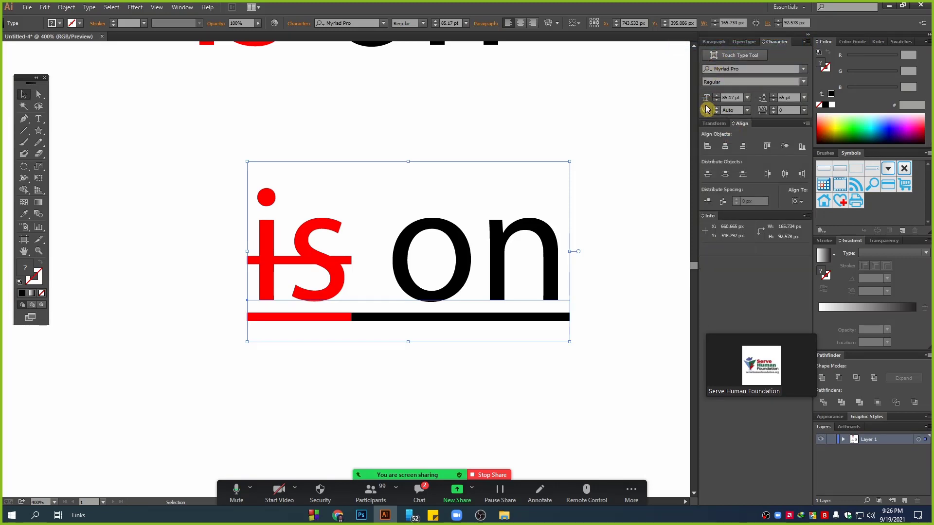
left_click(809, 45)
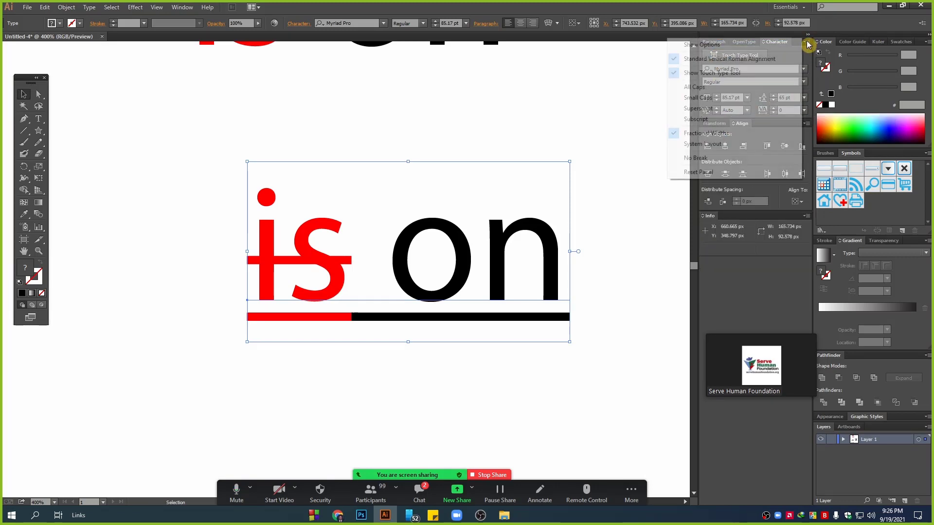
left_click(734, 46)
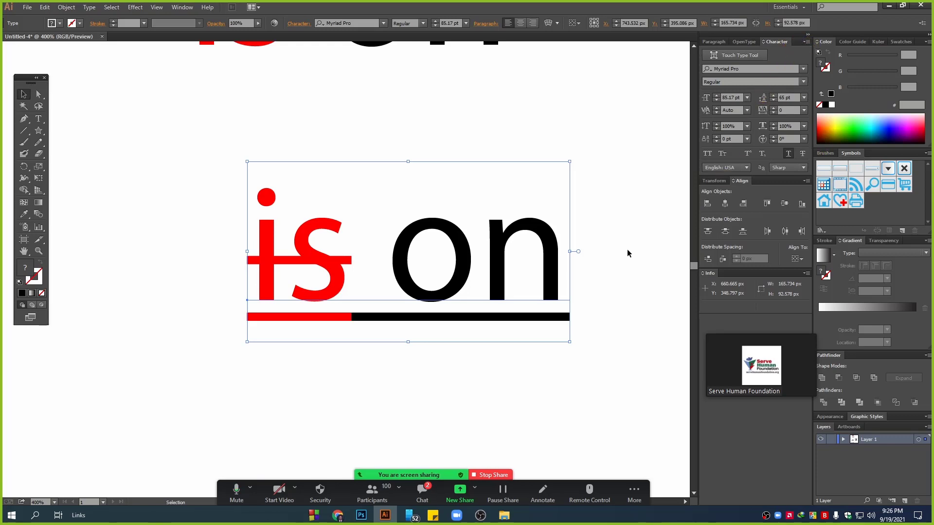
scroll(527, 271, "down", 1)
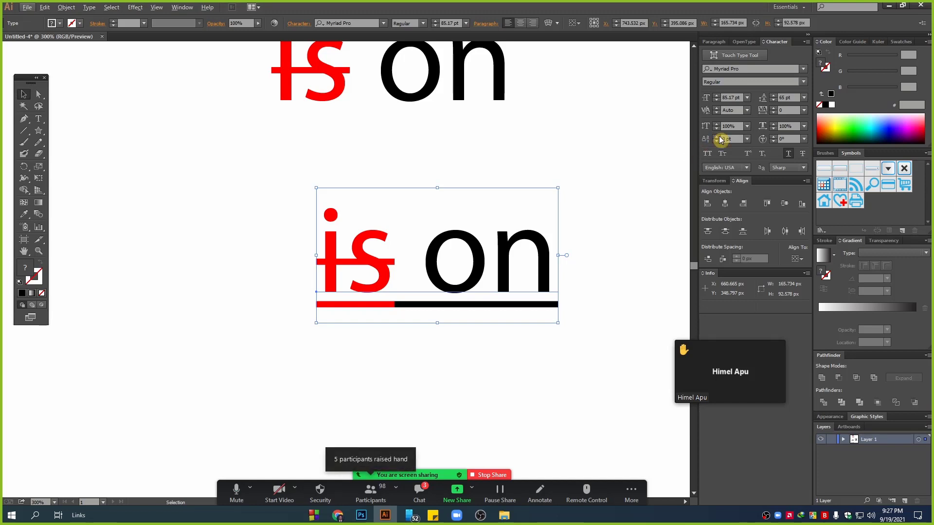
scroll(643, 186, "up", 1)
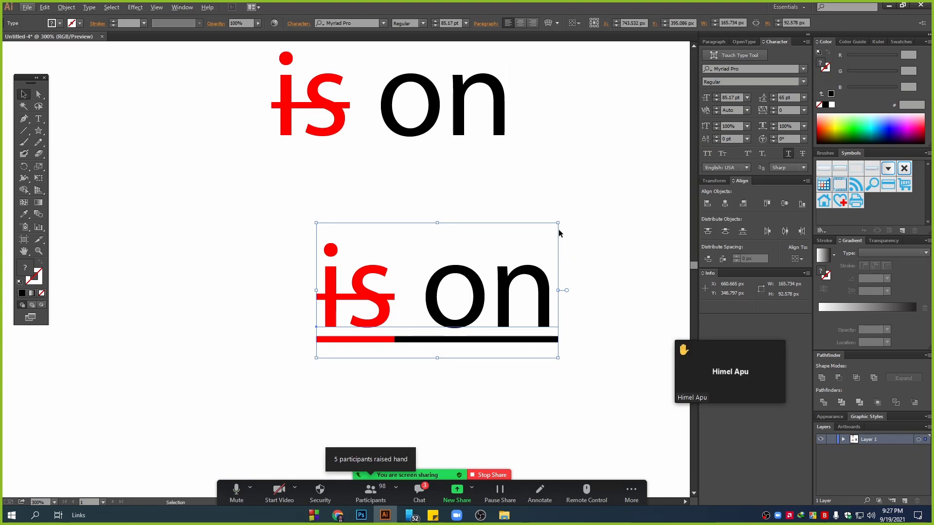
Step: Stop the screen share in the Zoom meeting and let a participant share their screen
left_click(485, 475)
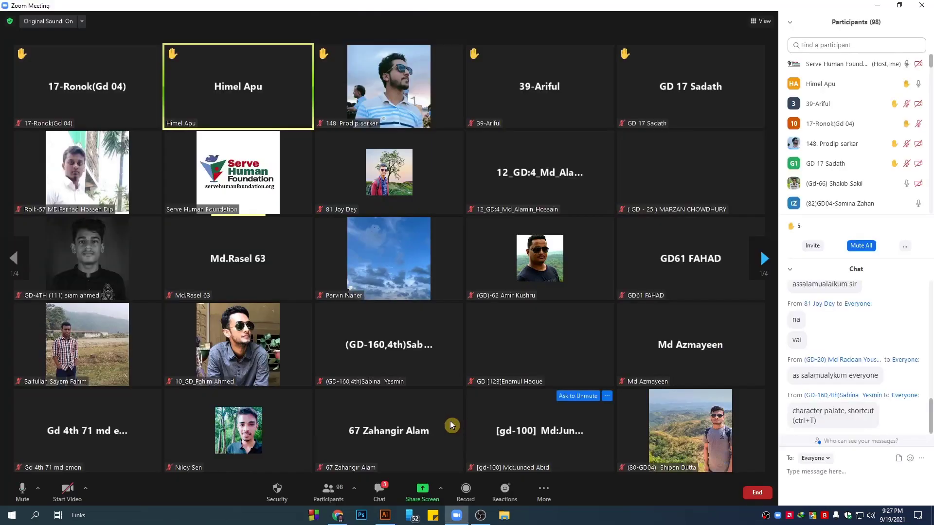
left_click(440, 488)
left_click(464, 454)
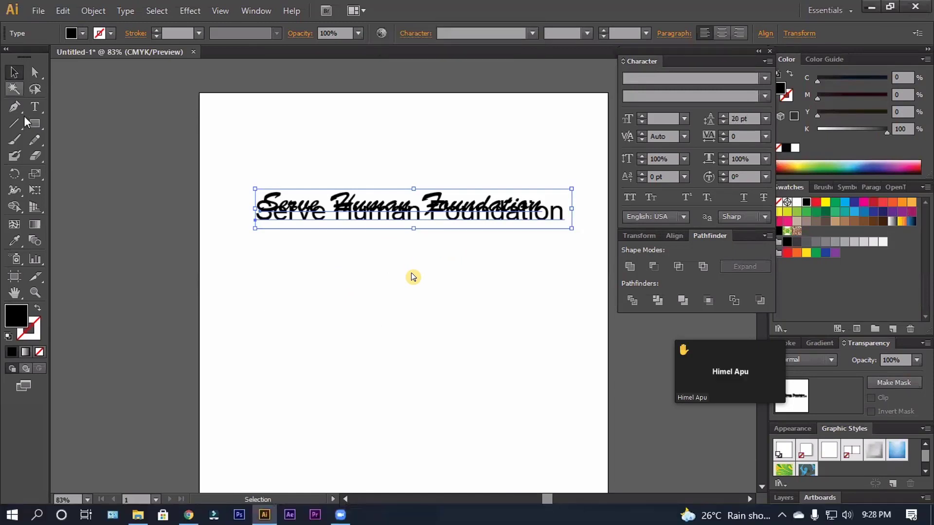
Step: Add a "Ser" text object in Arial 72 pt below the overlapping Serve Human Foundation lines in the participant's document
left_click(35, 108)
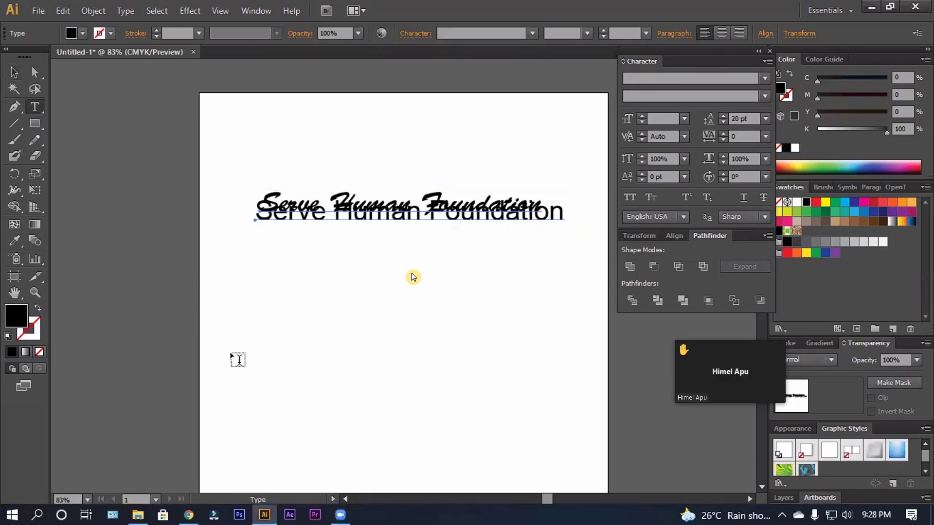
left_click(259, 329)
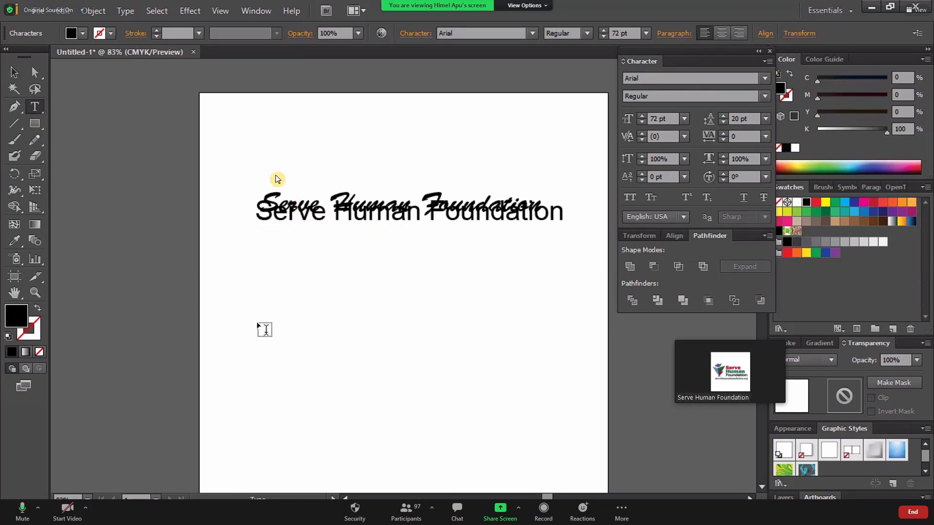
type("Ser")
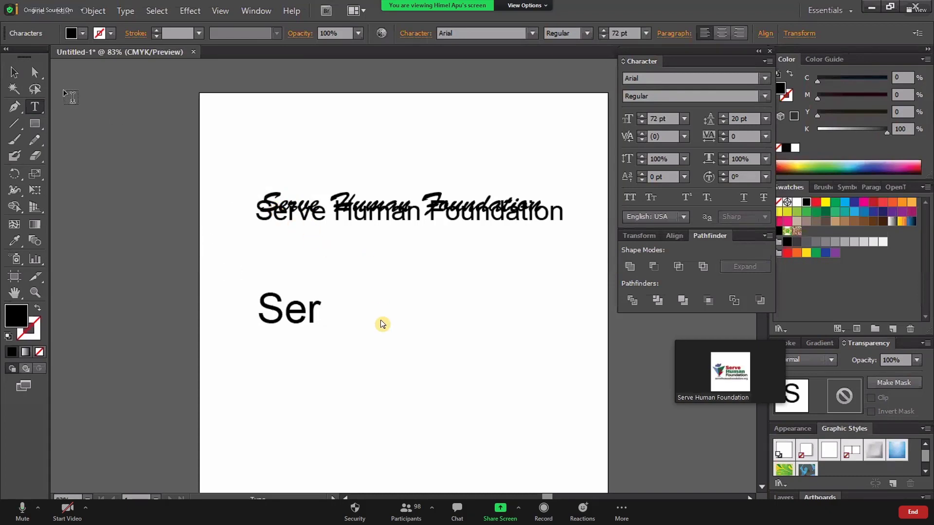
left_click(14, 72)
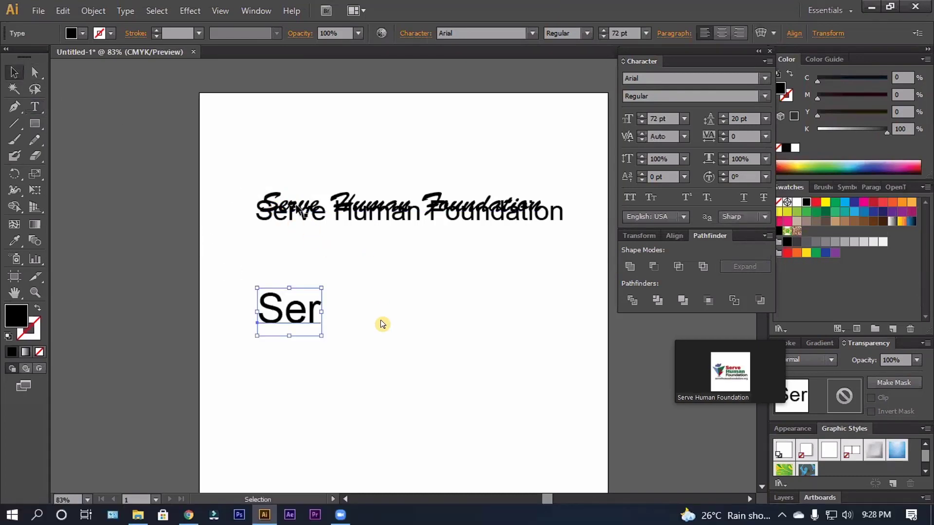
Step: Move the Arial "Serve Human Foundation" line down so it sits clear below the script-font line
left_click(274, 213)
left_click(331, 232)
left_click(331, 231)
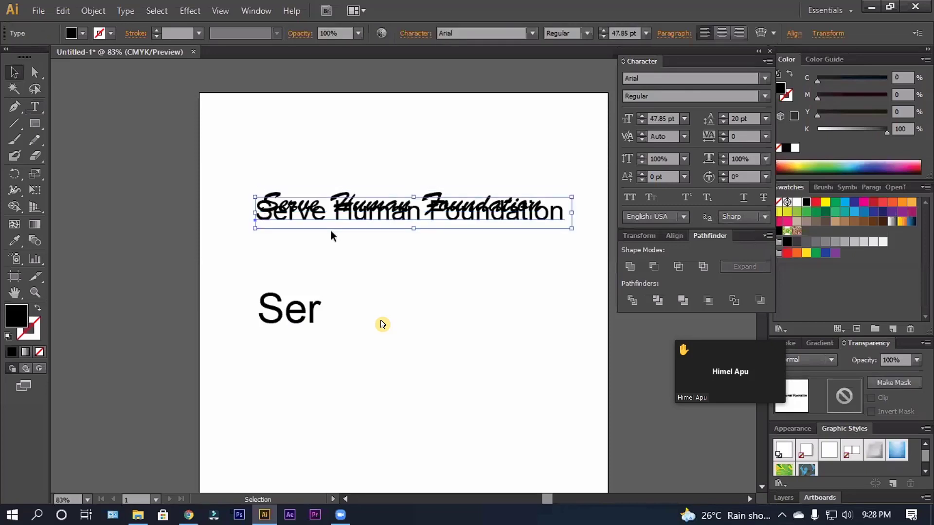
left_click_drag(369, 215, 378, 256)
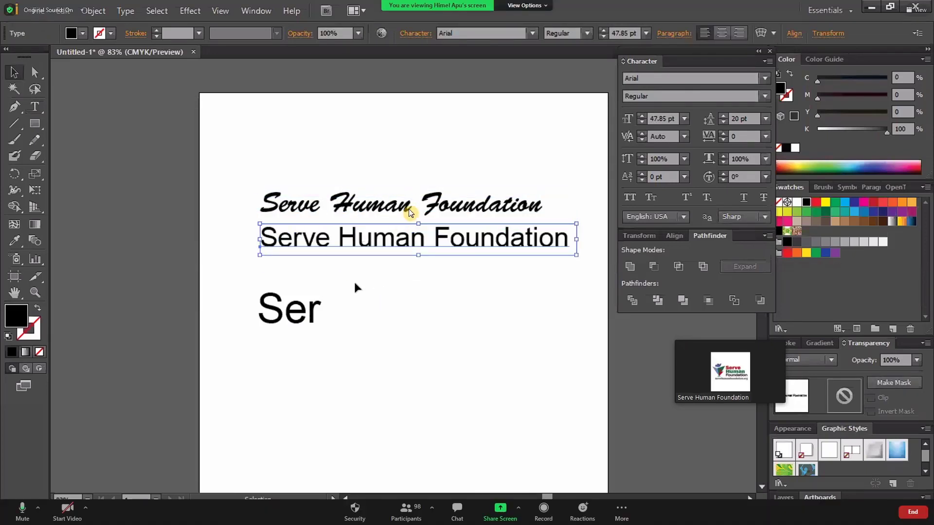
Step: Turn on annotation for the participant's shared screen and draw marks around the Serve Human Foundation text
left_click(528, 6)
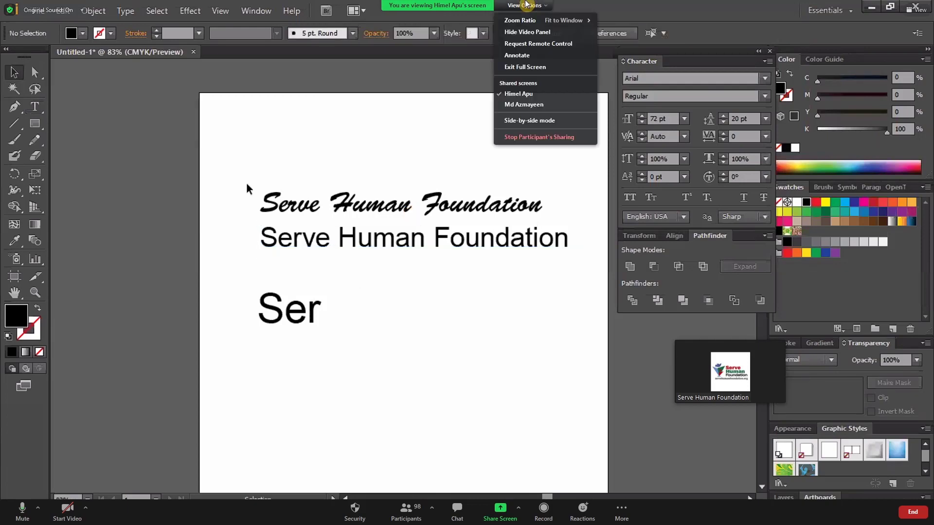
left_click(522, 56)
mouse_move(476, 167)
left_mouse_down()
mouse_move(467, 198)
mouse_move(461, 181)
mouse_move(464, 201)
mouse_move(502, 189)
left_mouse_up()
mouse_move(469, 302)
left_mouse_down()
mouse_move(440, 250)
mouse_move(452, 250)
left_mouse_up()
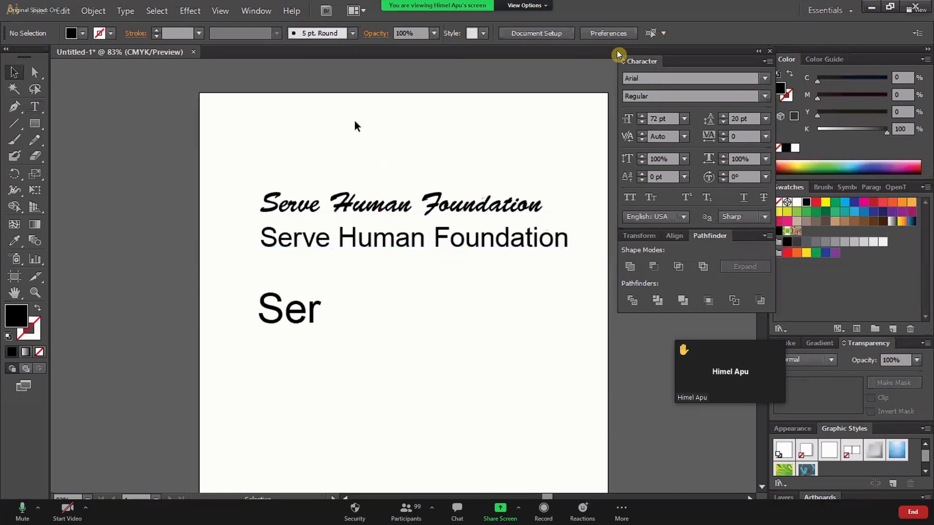
left_click(520, 6)
left_click(414, 145)
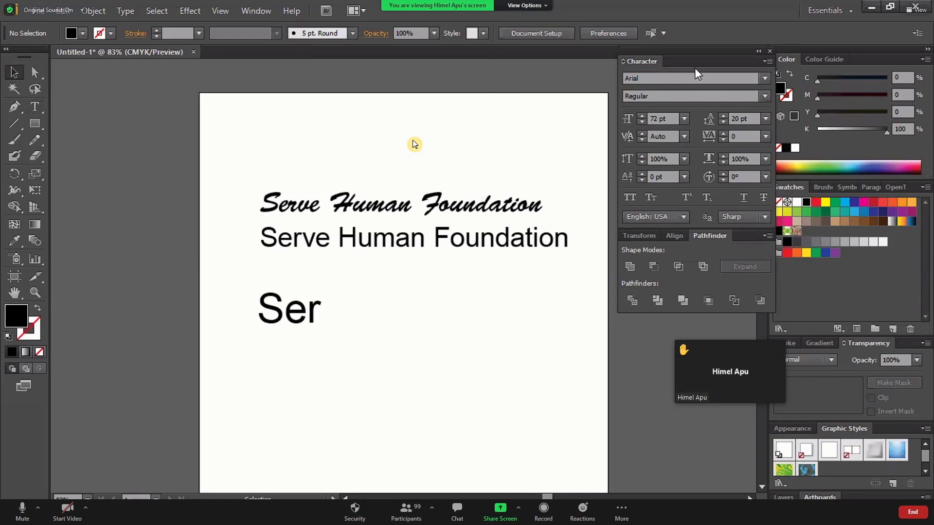
Step: Leave the participant's shared screen in the Zoom meeting and share the host's full screen again
left_click(525, 5)
left_click(529, 100)
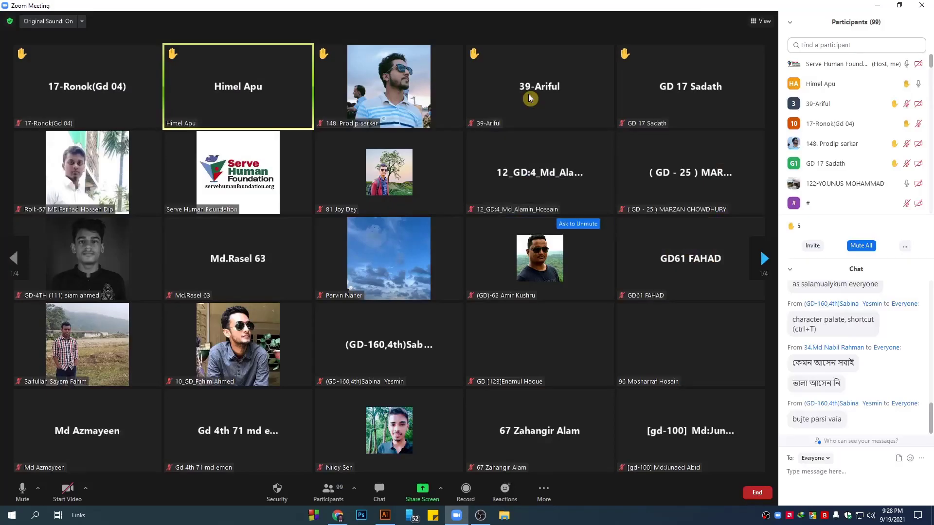
left_click(422, 489)
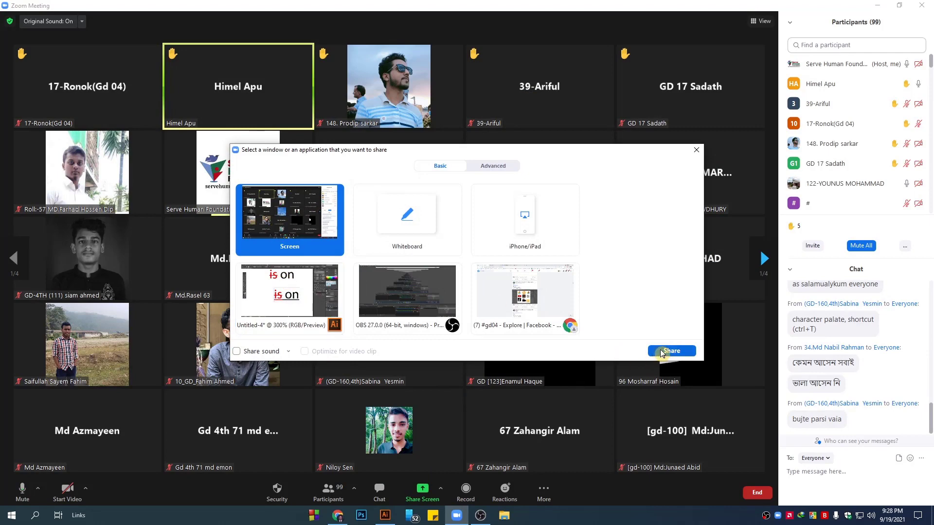
left_click(664, 350)
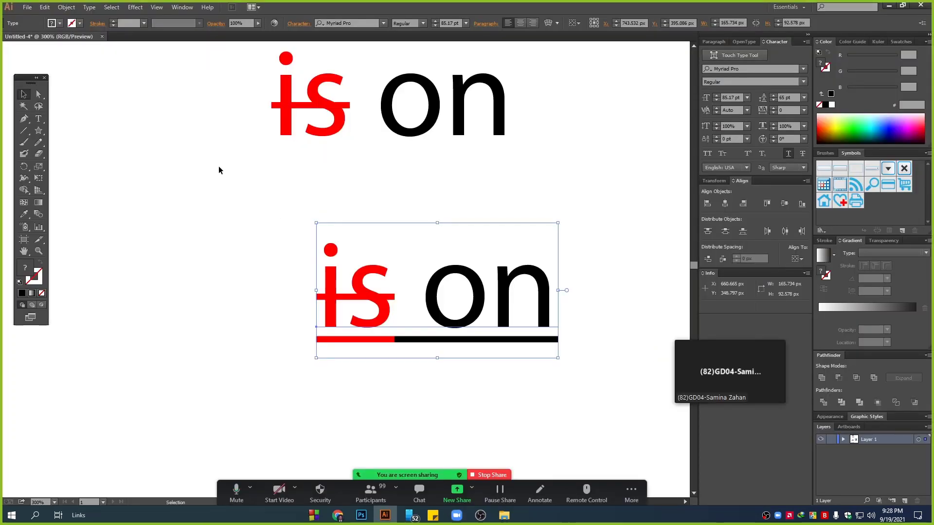
Step: Add a "server" text object in 67 pt Myriad Pro in the empty area below the underlined "is on" line
scroll(218, 170, "up", 1)
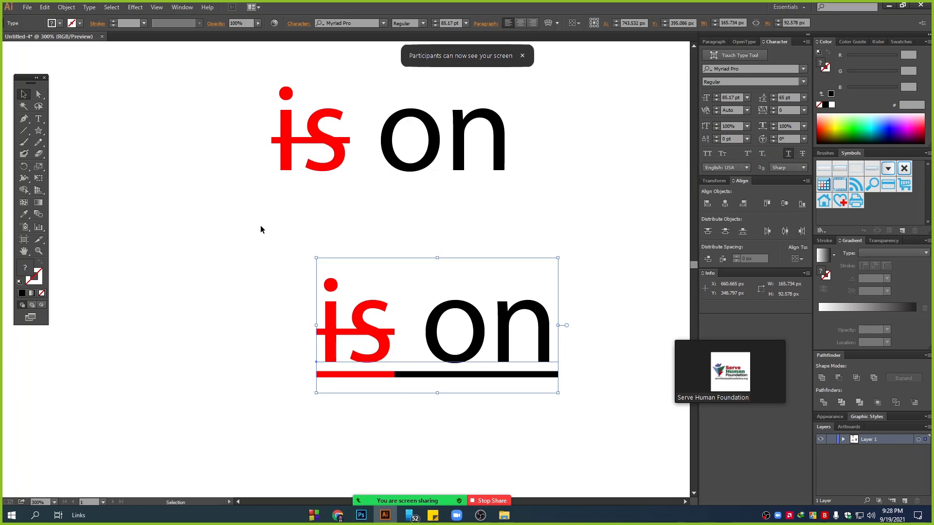
scroll(294, 258, "down", 5)
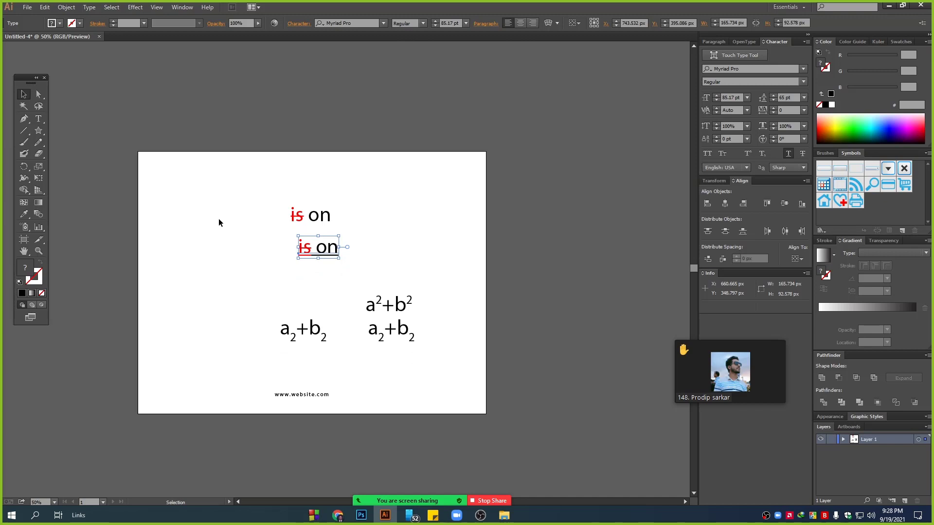
scroll(311, 287, "up", 2)
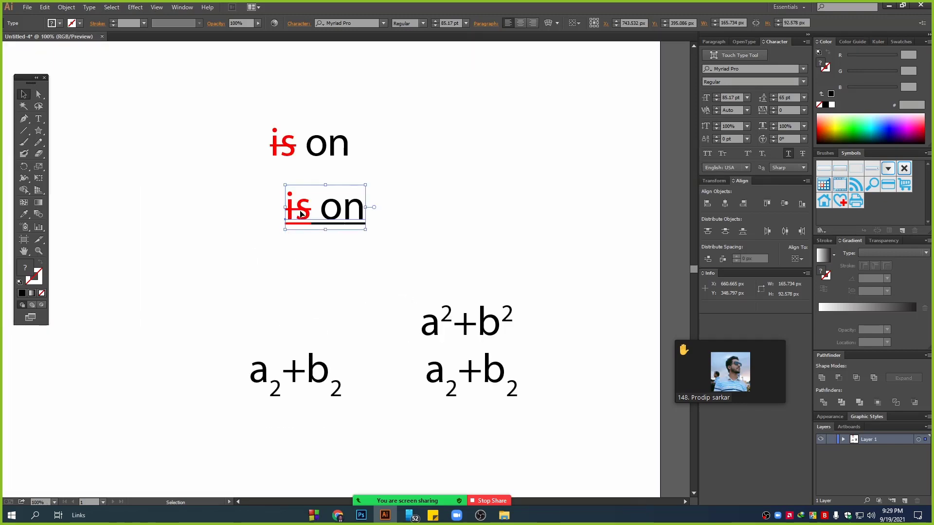
left_click(260, 257)
scroll(321, 351, "up", 1)
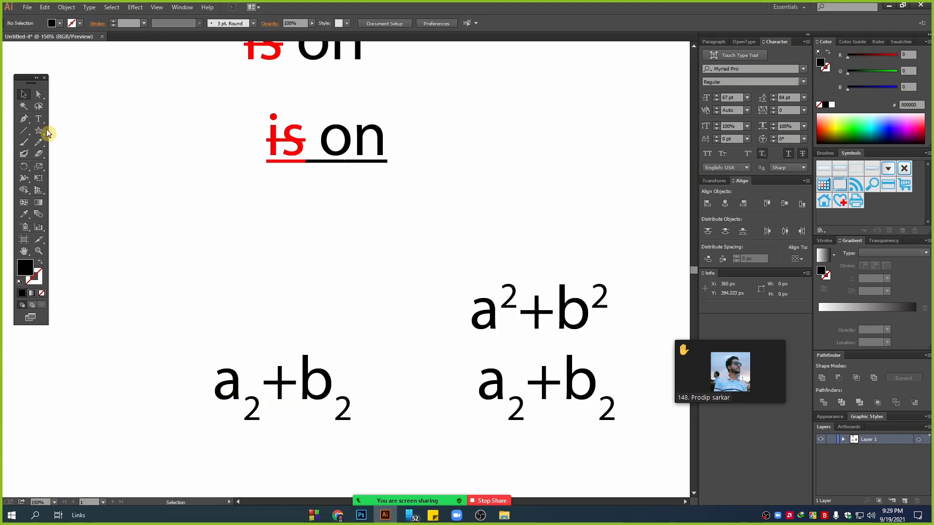
left_click(39, 118)
left_click(195, 253)
type("server")
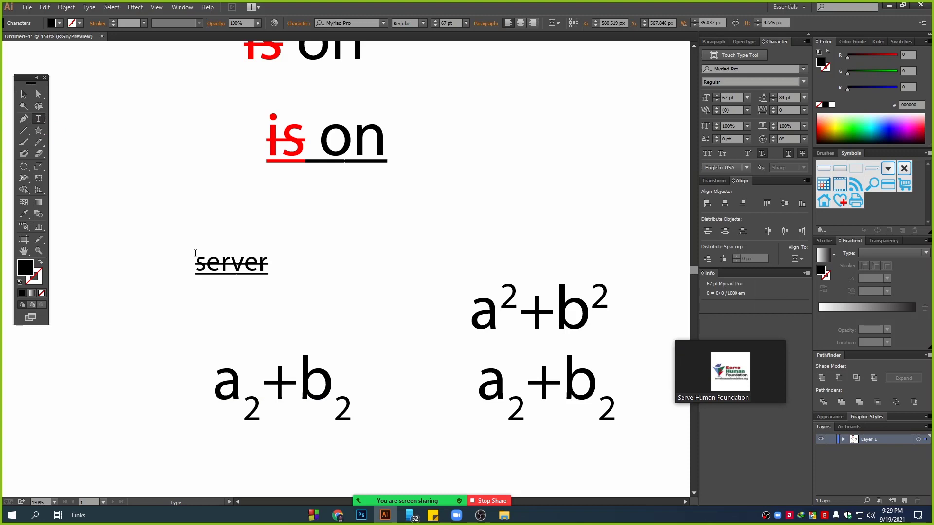
key("Escape")
Step: Remove the subscript and underline formatting from "server" and move it above the a²+b² formula
left_click(761, 156)
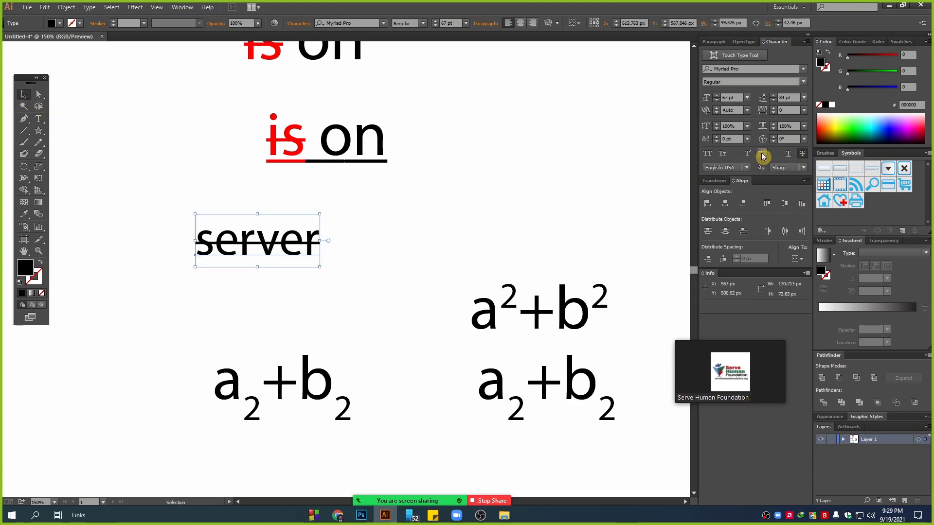
left_click_drag(276, 241, 603, 178)
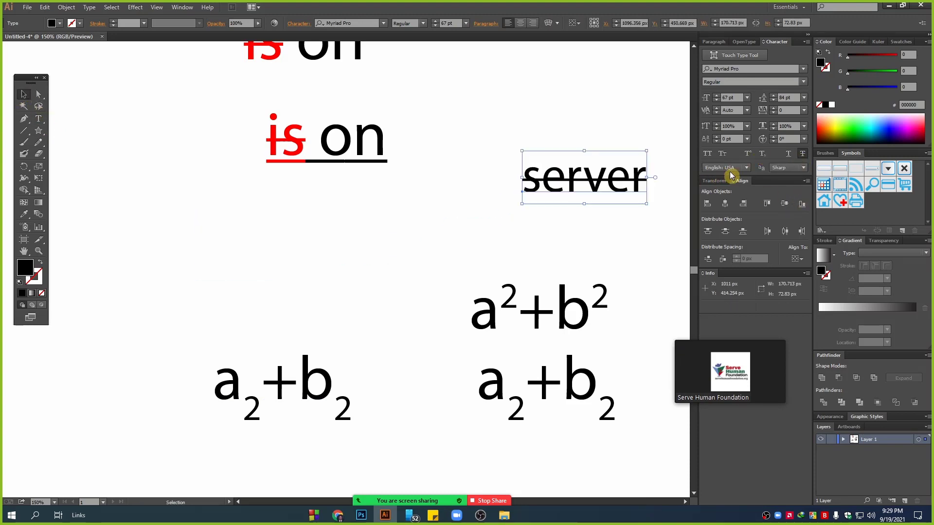
Step: Remove the strikethrough from "server" and apply it again
left_click(803, 153)
left_click_drag(617, 129, 439, 140)
scroll(423, 237, "up", 2)
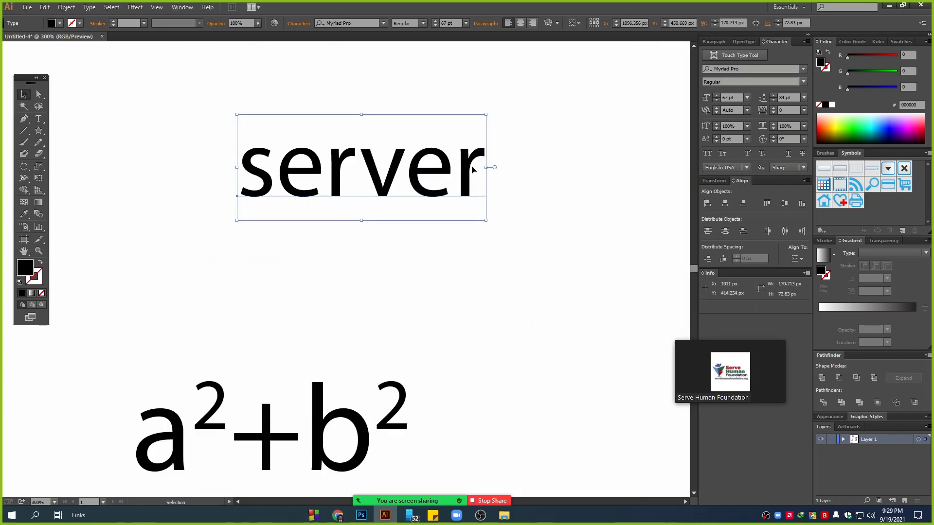
left_click(802, 154)
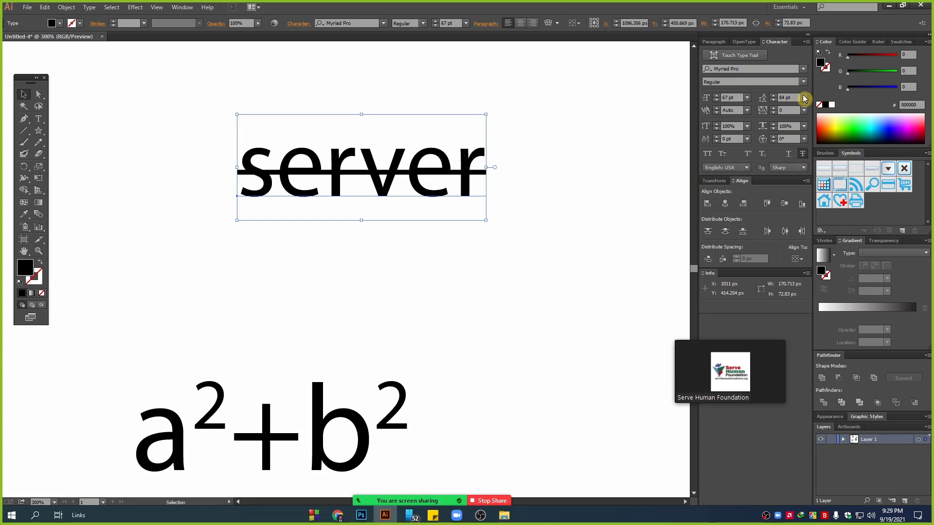
Step: Set the struck-through "server" text's fill to red with an R value of 246, and deselect it
left_click_drag(848, 56, 896, 58)
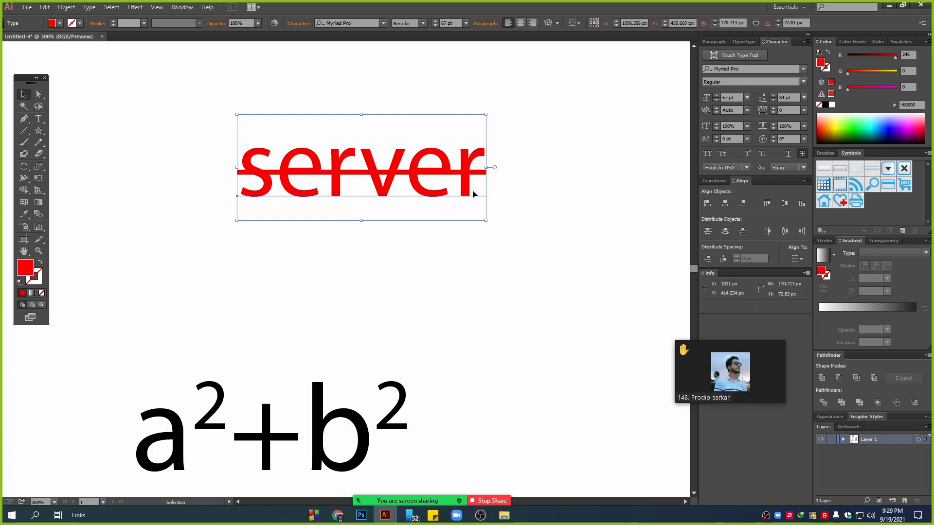
left_click(523, 275)
scroll(436, 290, "down", 2)
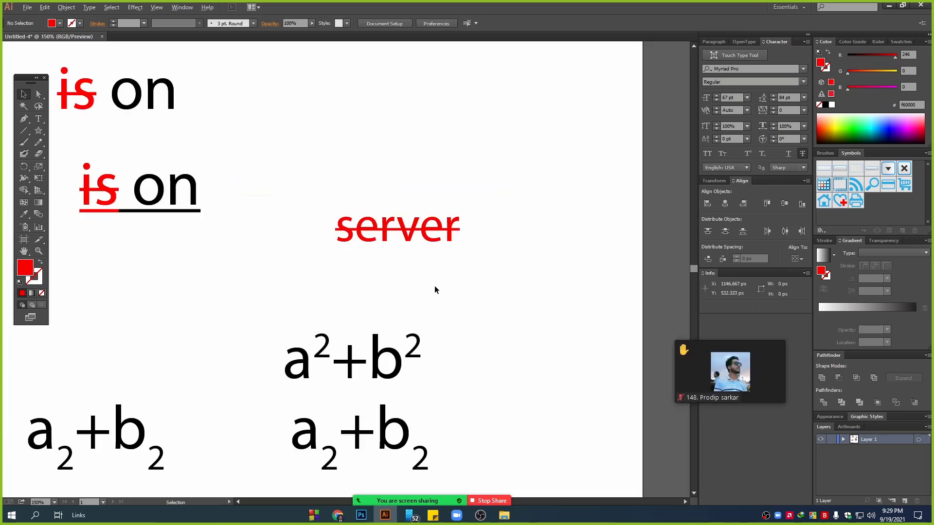
scroll(434, 290, "up", 2)
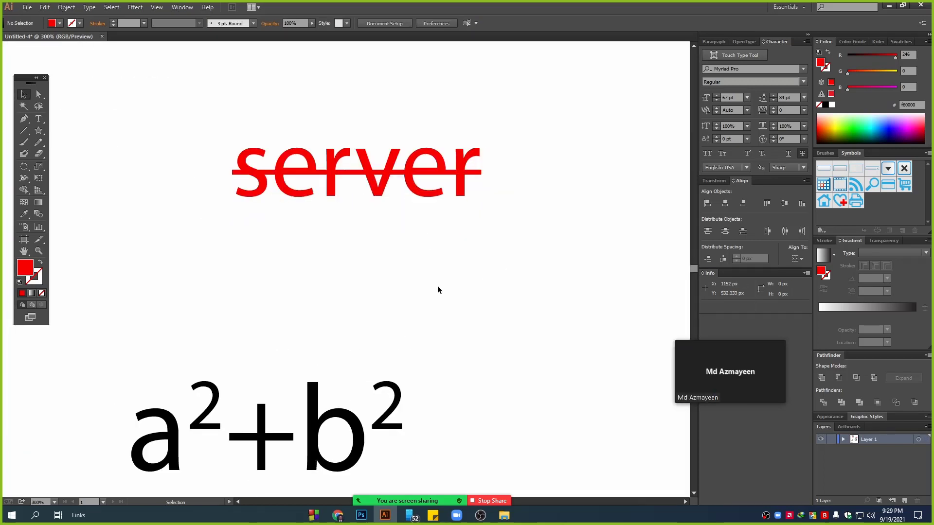
scroll(438, 287, "up", 1)
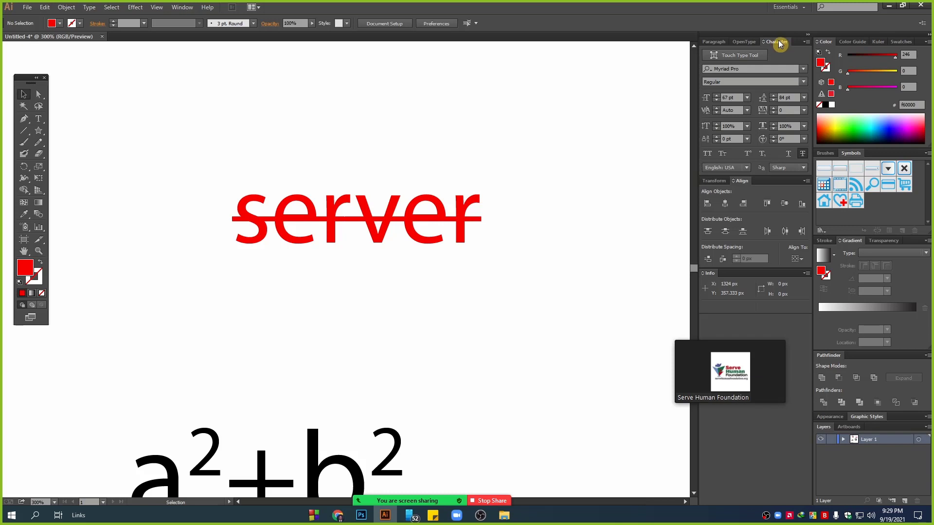
Step: Examine where the Character panel is listed among the Type panels and which extra options its own menu offers
left_click(182, 8)
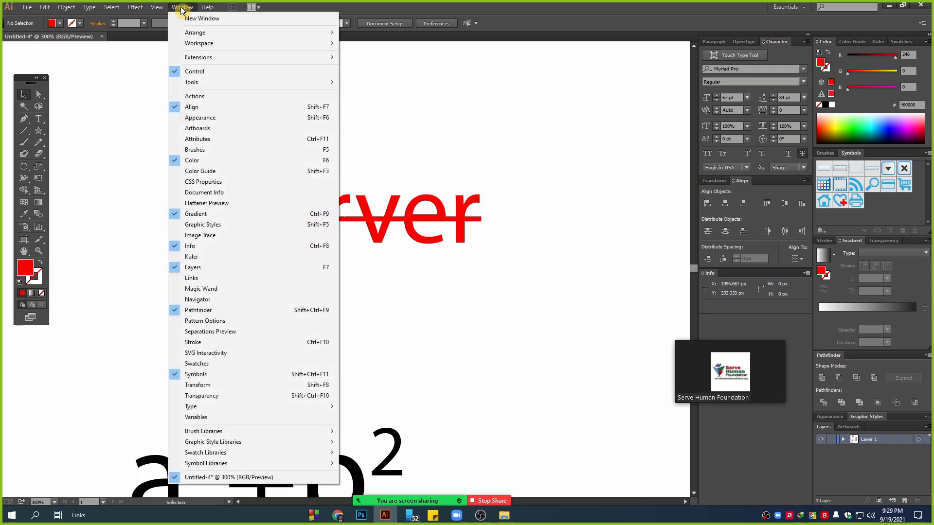
mouse_move(184, 406)
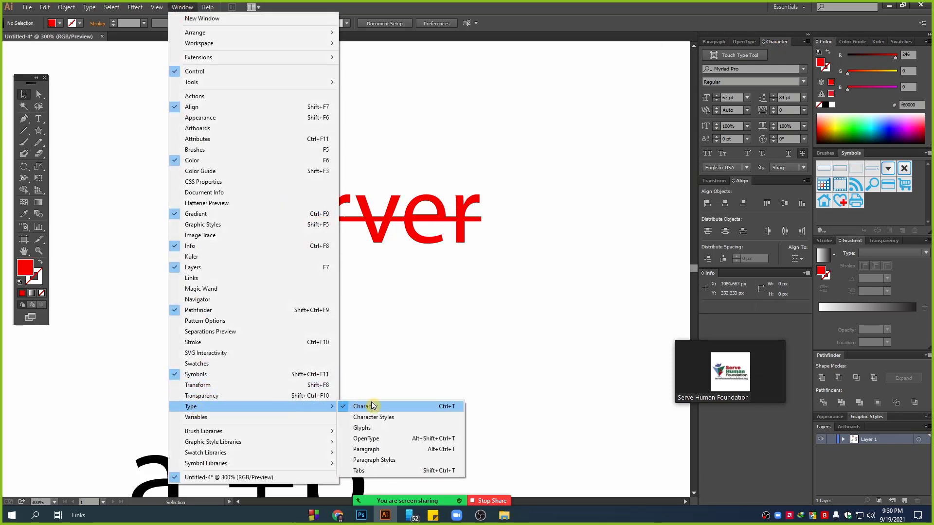
left_click(783, 43)
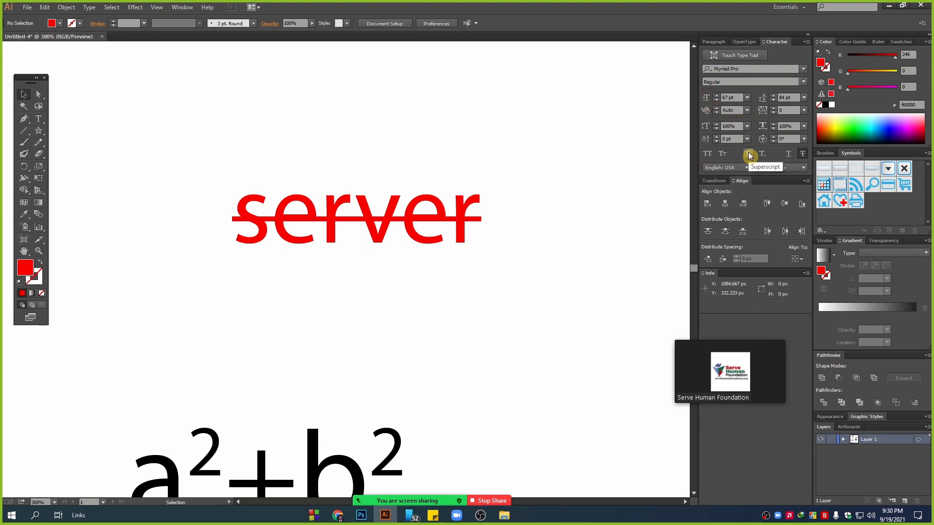
left_click(807, 43)
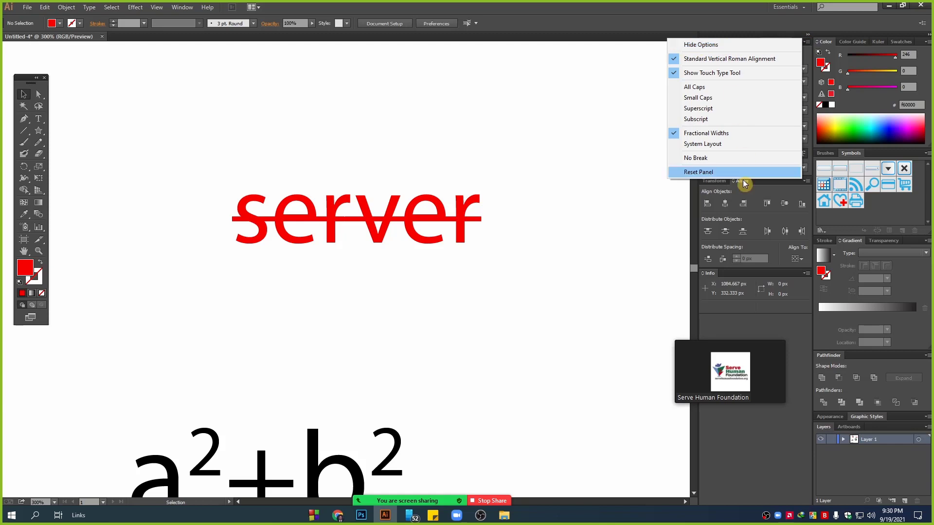
left_click(540, 157)
scroll(460, 189, "down", 4)
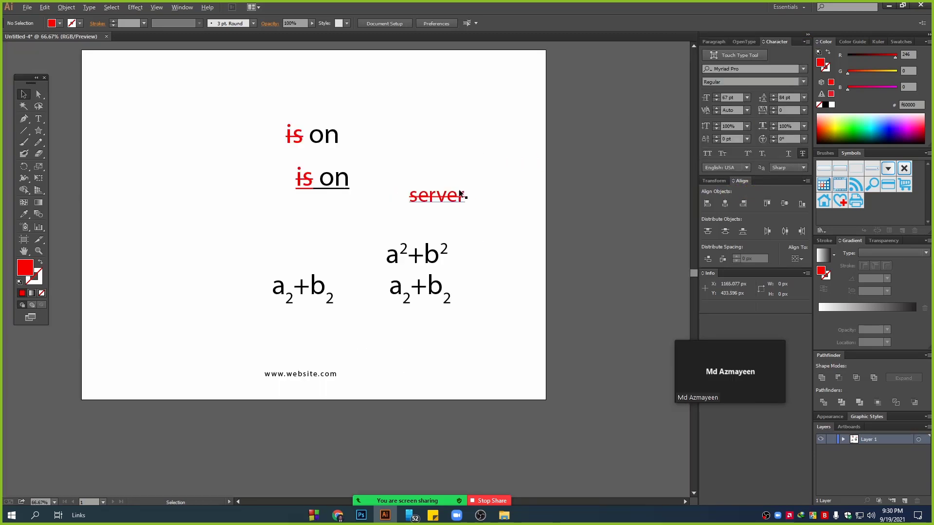
left_click_drag(162, 91, 540, 315)
key("Delete")
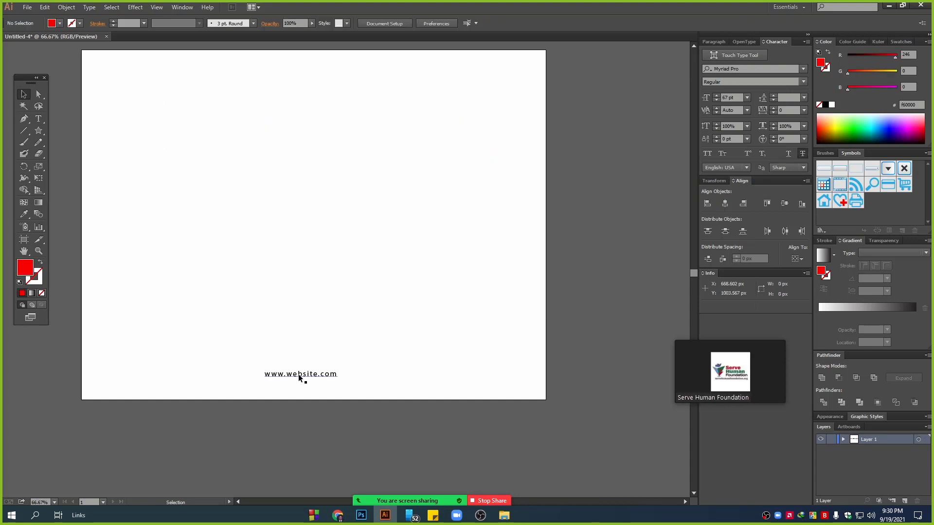
left_click_drag(302, 377, 236, 156)
scroll(68, 123, "up", 2)
left_click_drag(38, 120, 89, 121)
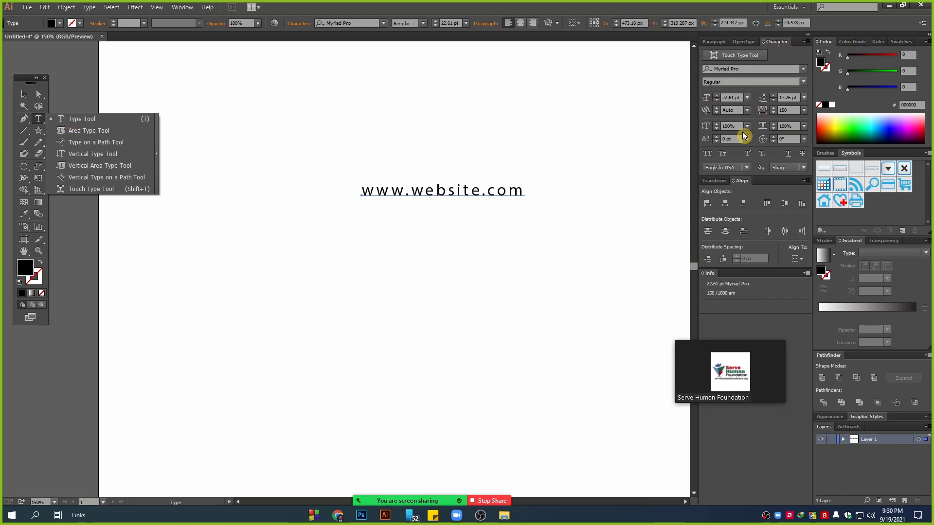
left_click(91, 121)
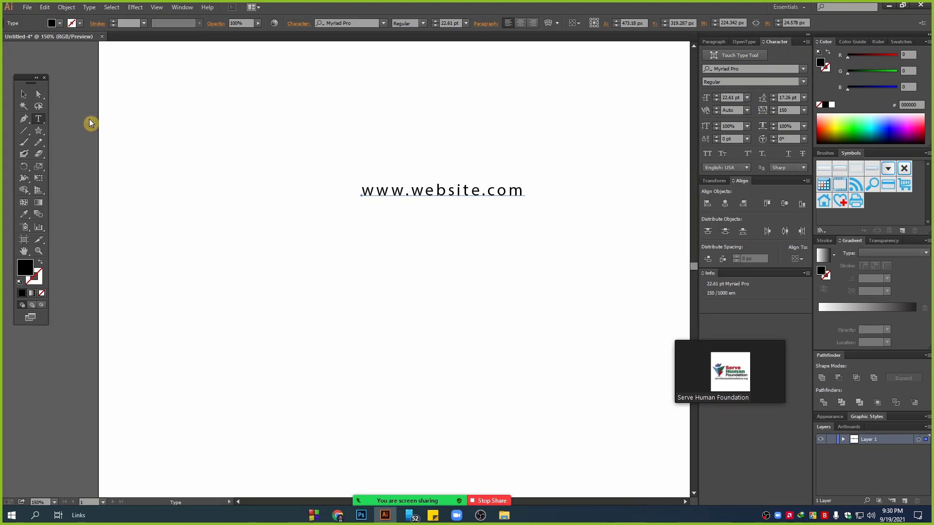
scroll(438, 266, "down", 2)
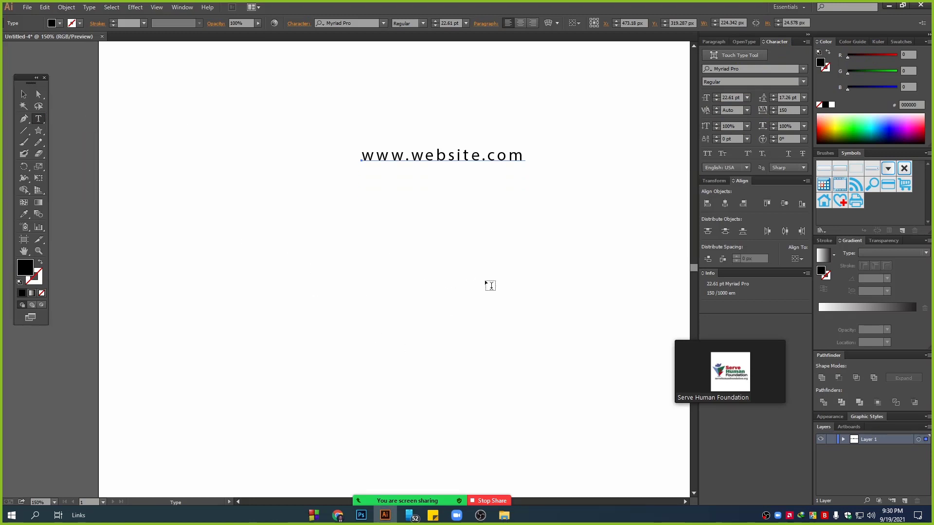
left_click_drag(246, 227, 548, 365)
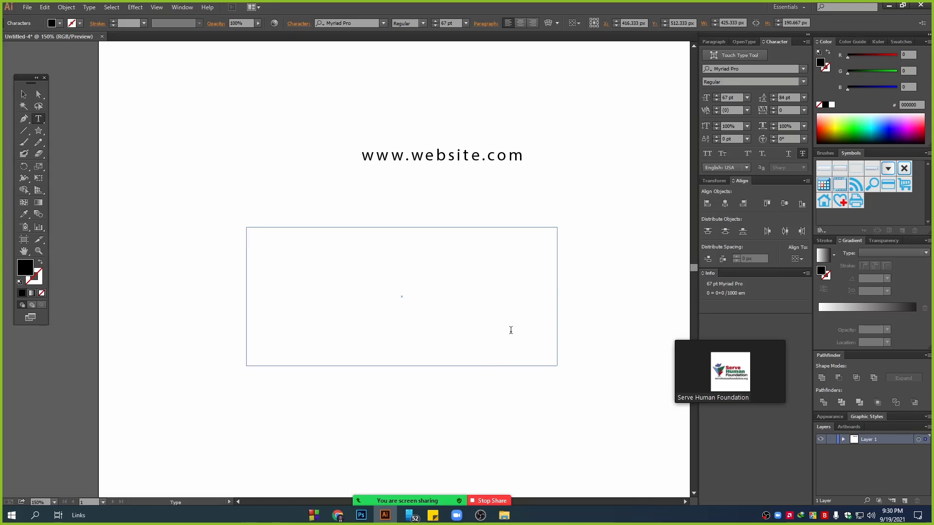
type("serve ")
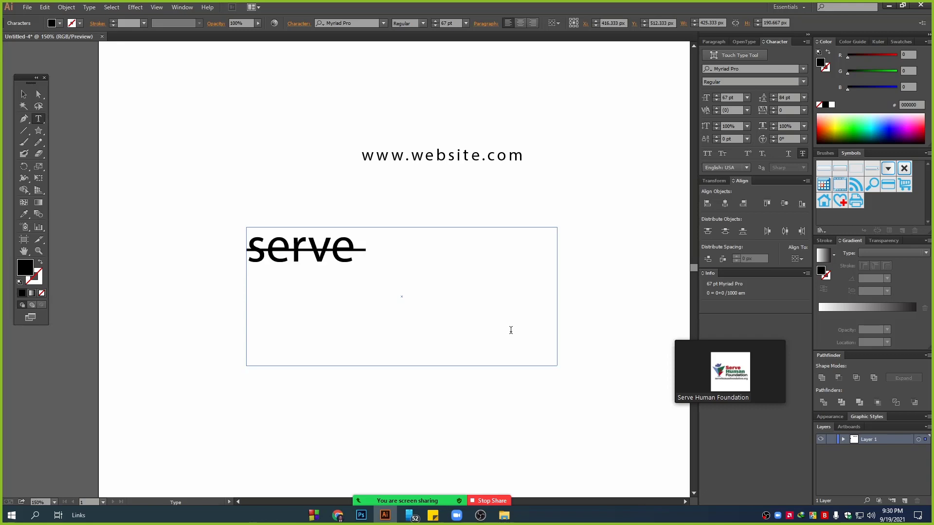
type("hu")
key("BackSpace")
type("human")
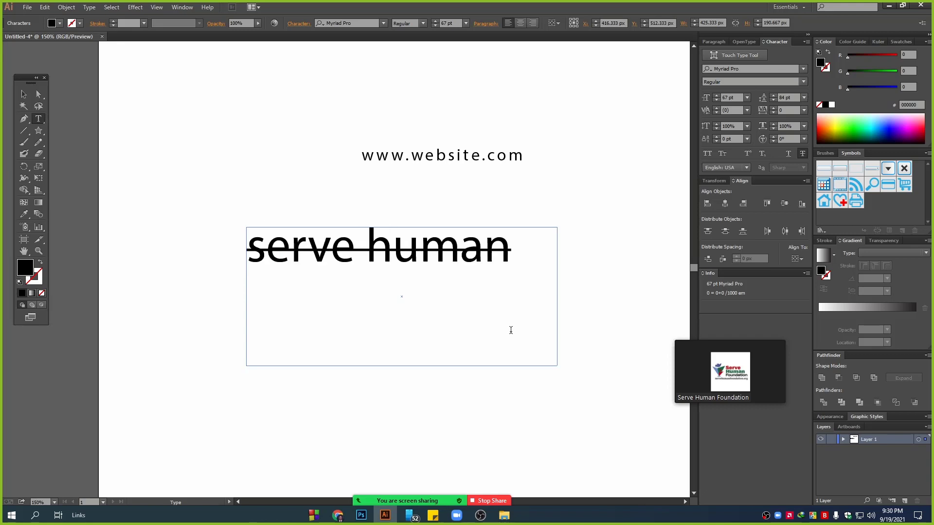
type(" foundation")
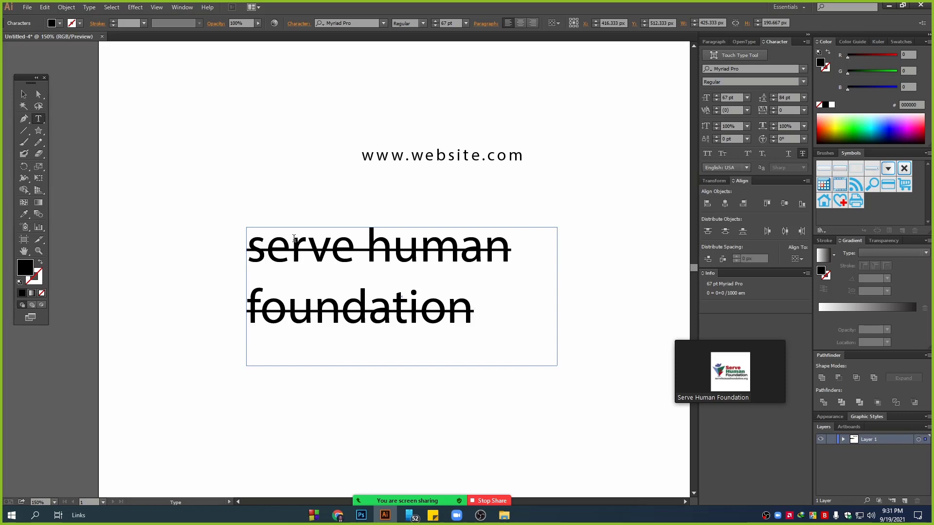
left_click(23, 94)
left_click_drag(40, 120, 77, 122)
scroll(229, 192, "up", 5)
left_click_drag(182, 77, 626, 209)
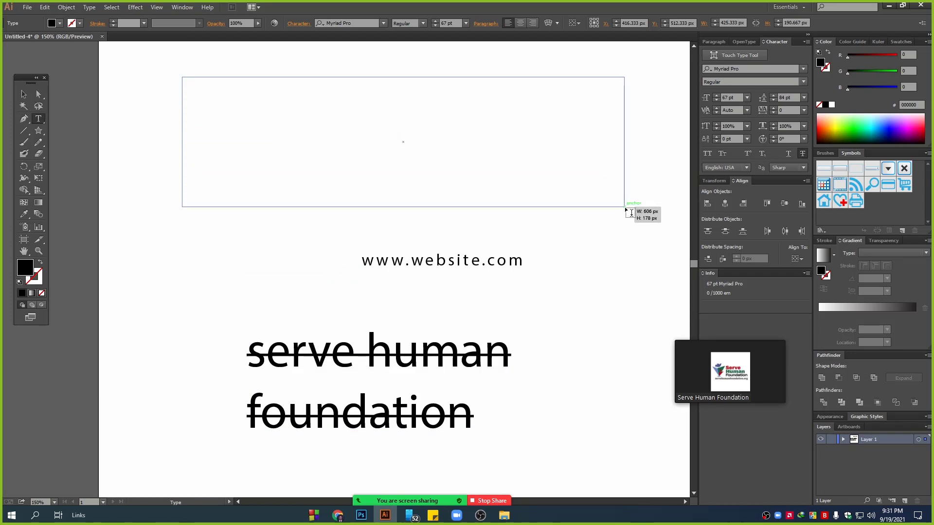
mouse_move(630, 212)
left_mouse_down()
mouse_move(480, 180)
mouse_move(612, 217)
left_mouse_up()
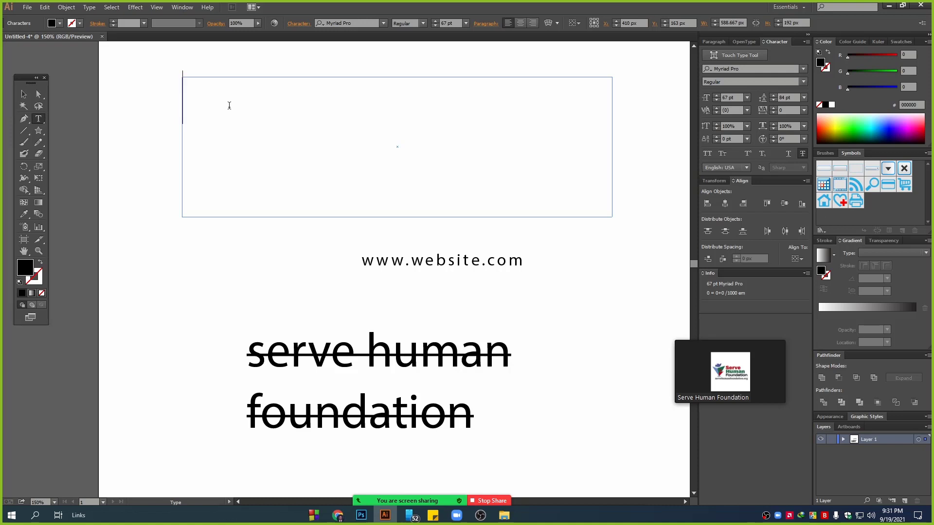
Step: Fill the new text area with the Mistral text "Serve Human Foundation", clearing the stray struck-through letters before it
type("se")
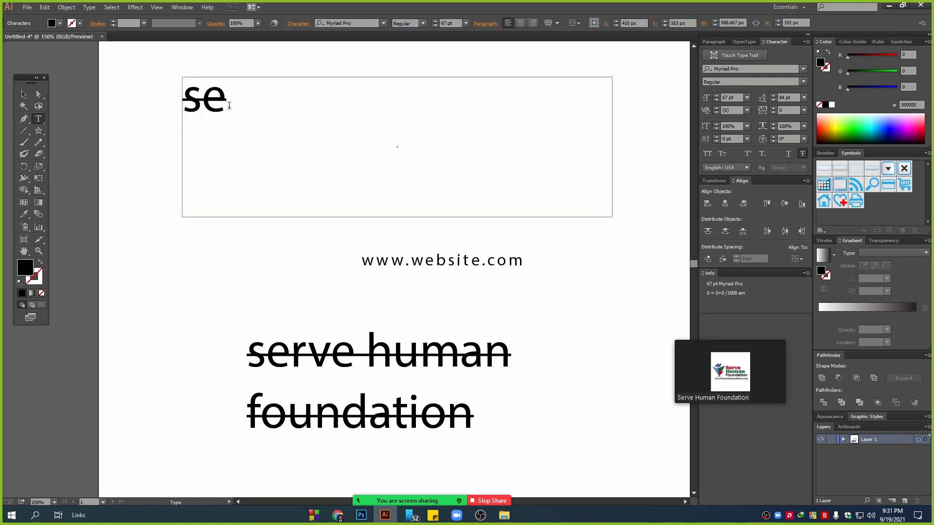
type("r")
key("BackSpace")
key("BackSpace")
key("BackSpace")
key("BackSpace")
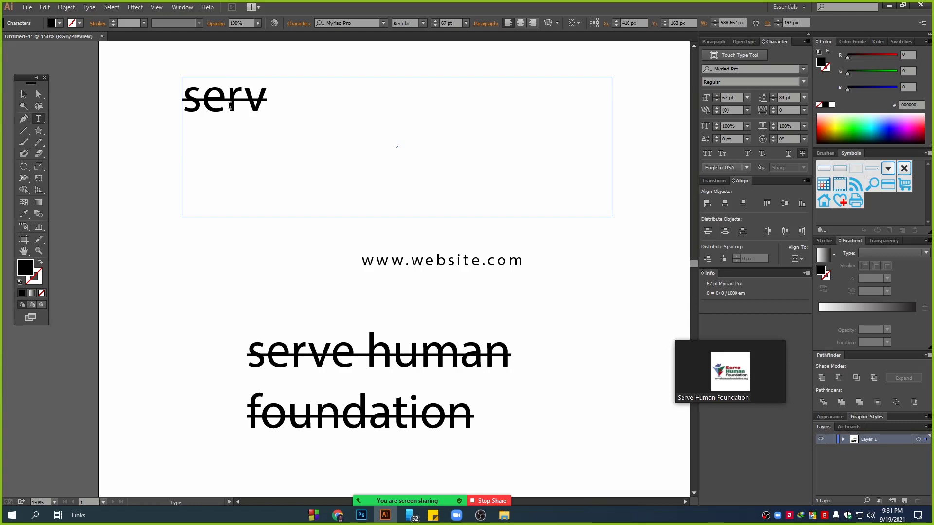
type("Serve Human Foundation")
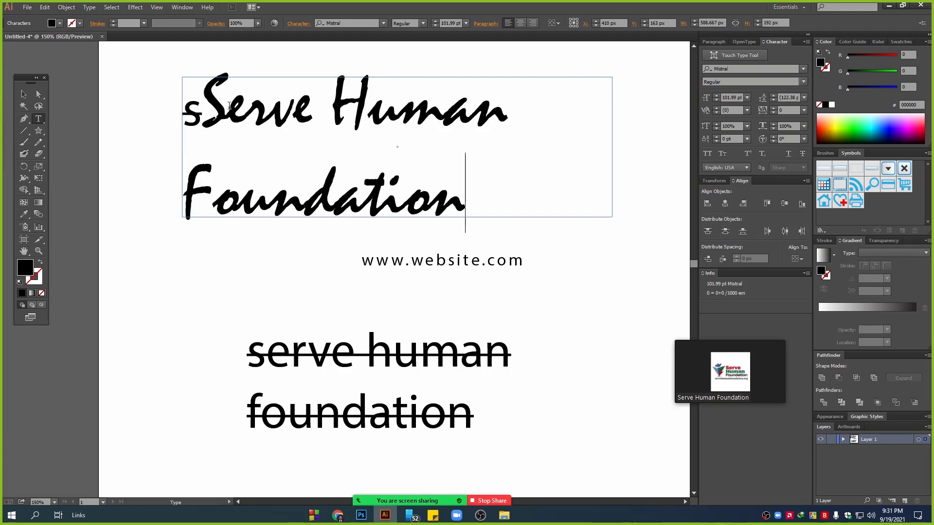
left_click(202, 106)
key("BackSpace")
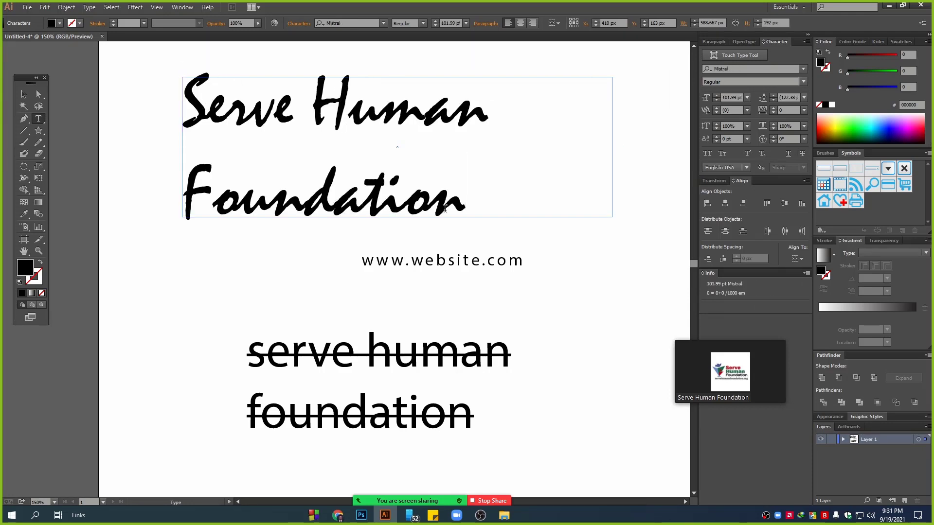
Step: Copy "Serve Human Foundation", paste it repeatedly at the end of the same text area, and add a space after the first phrase
left_click_drag(464, 209, 185, 122)
key("ctrl+c")
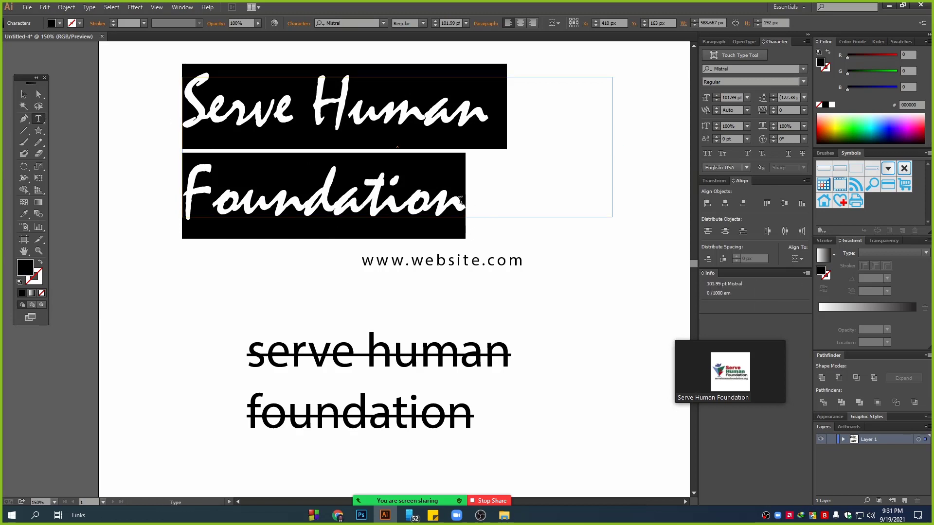
left_click(477, 210)
key("ctrl+v")
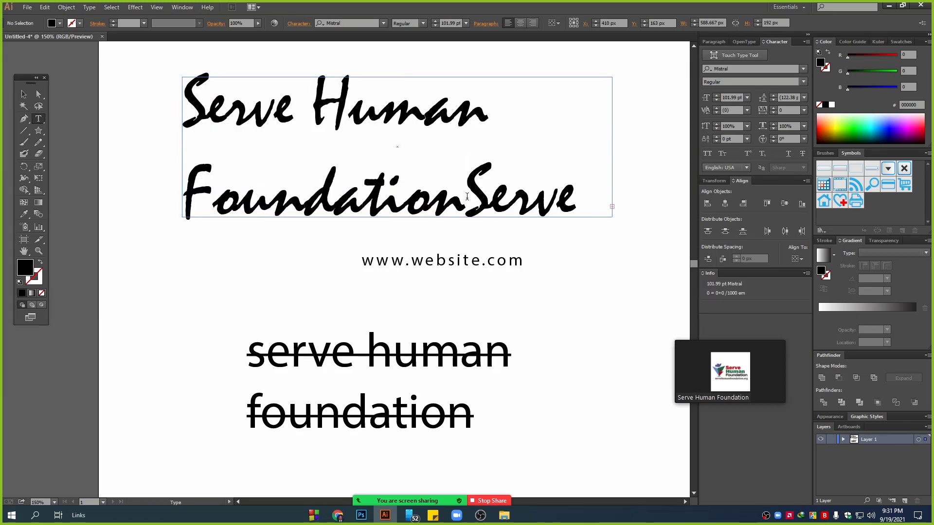
left_click(465, 195)
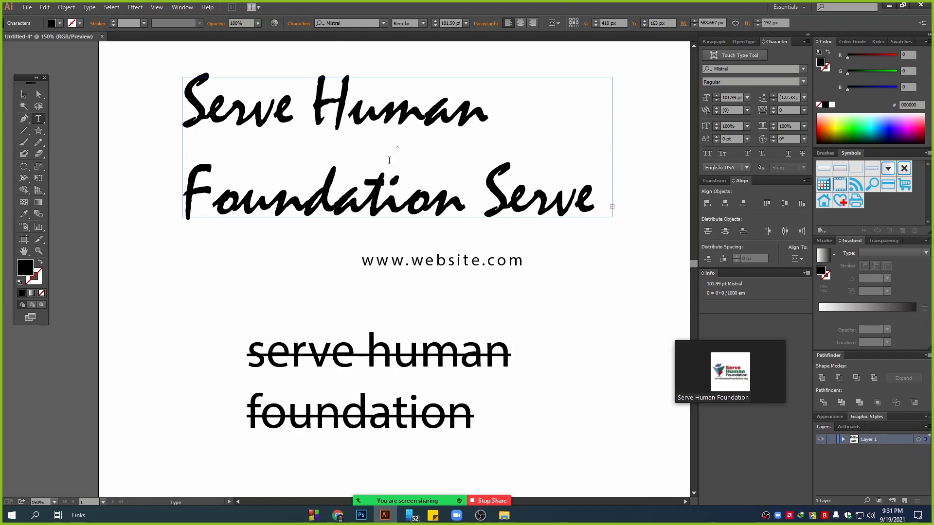
Step: Move the Mistral text area about 88 px to the right on the artboard
left_click(23, 94)
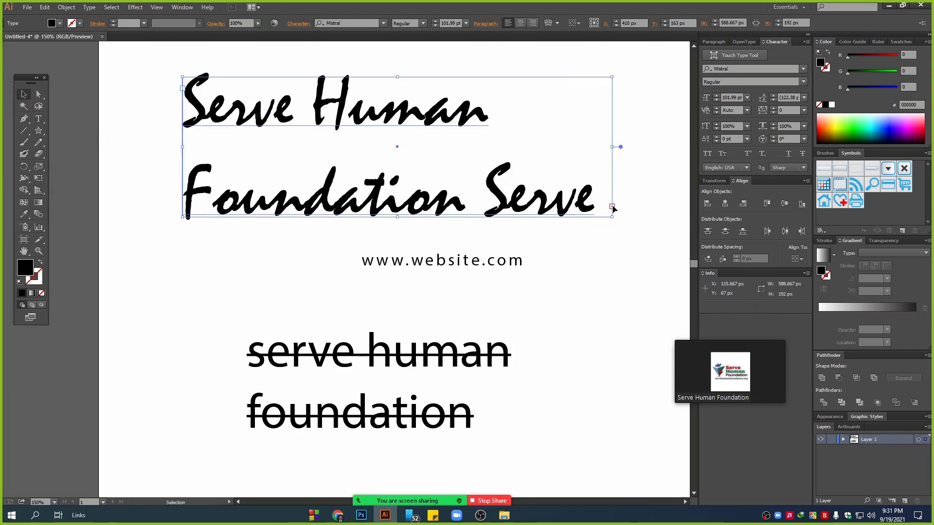
left_click(627, 284)
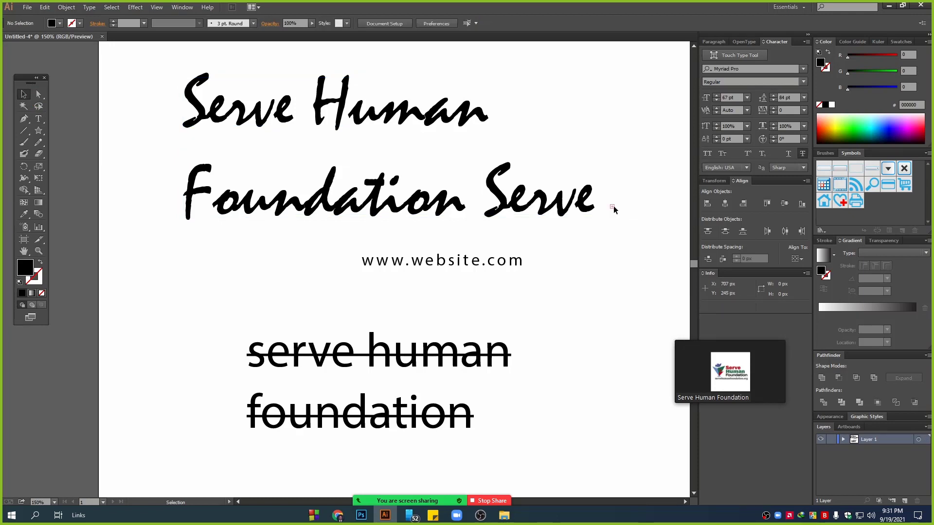
scroll(629, 253, "up", 2)
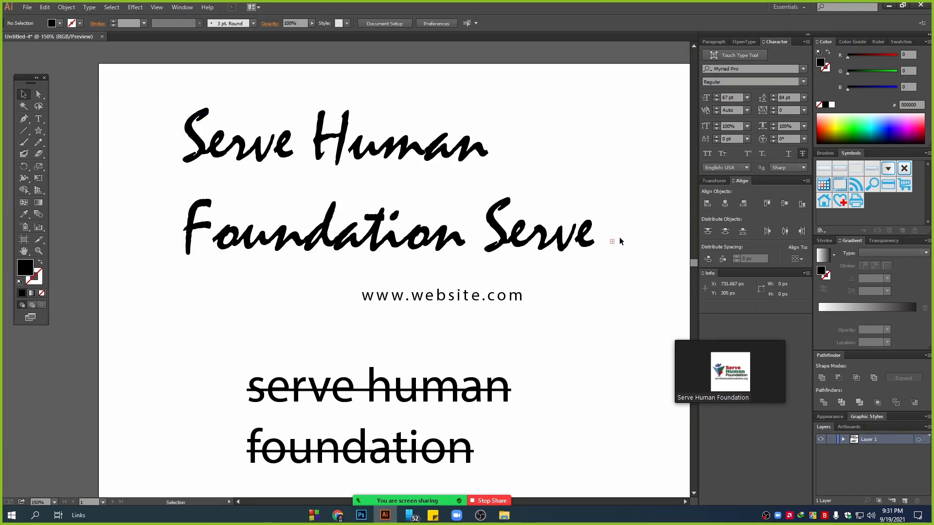
left_click_drag(307, 176, 371, 166)
scroll(340, 263, "down", 3)
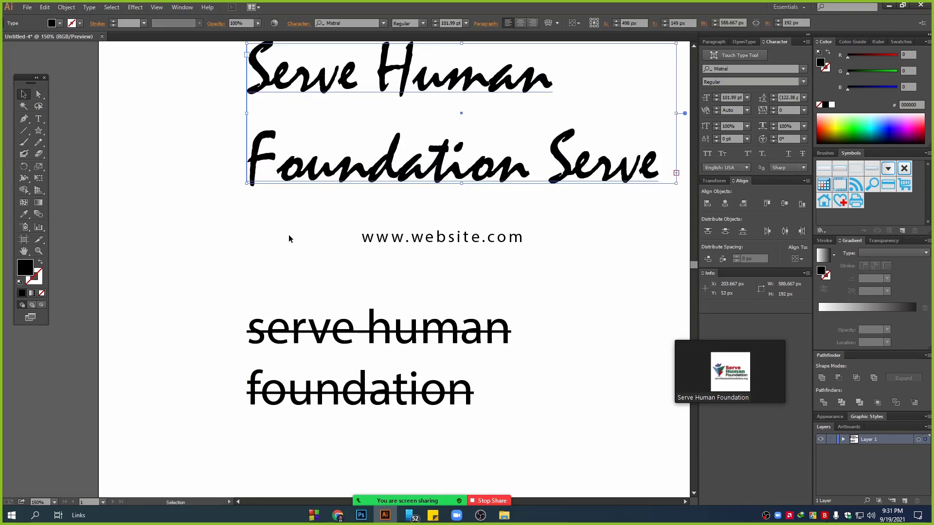
left_click_drag(274, 215, 545, 451)
scroll(487, 340, "down", 2)
left_click_drag(478, 302, 261, 410)
scroll(485, 378, "up", 3)
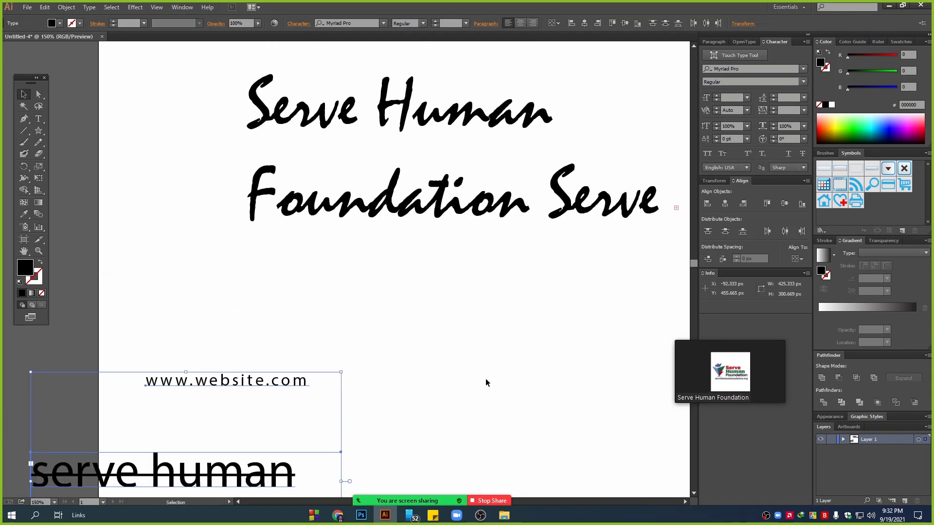
Step: Extend the Mistral text area's lower edge until the frame is about 581 px tall
left_click_drag(548, 252, 545, 252)
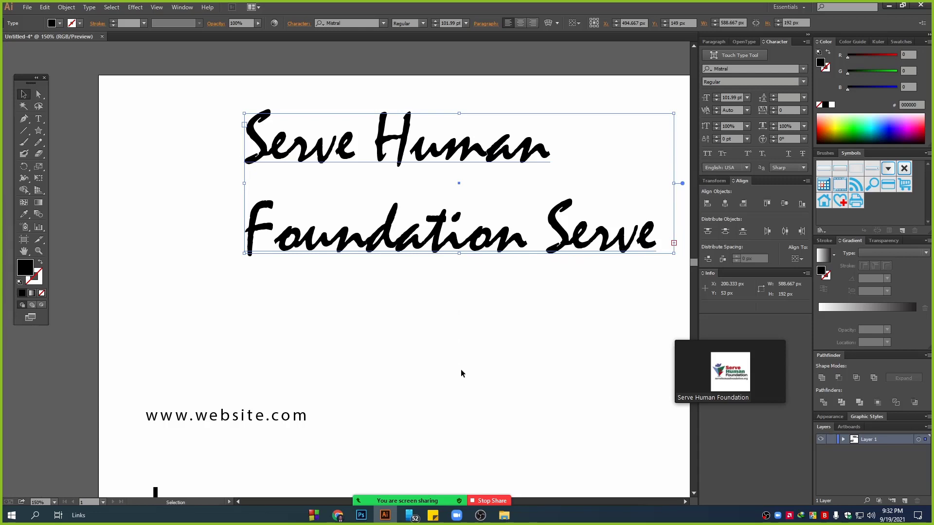
left_click_drag(460, 254, 445, 377)
scroll(446, 377, "down", 4)
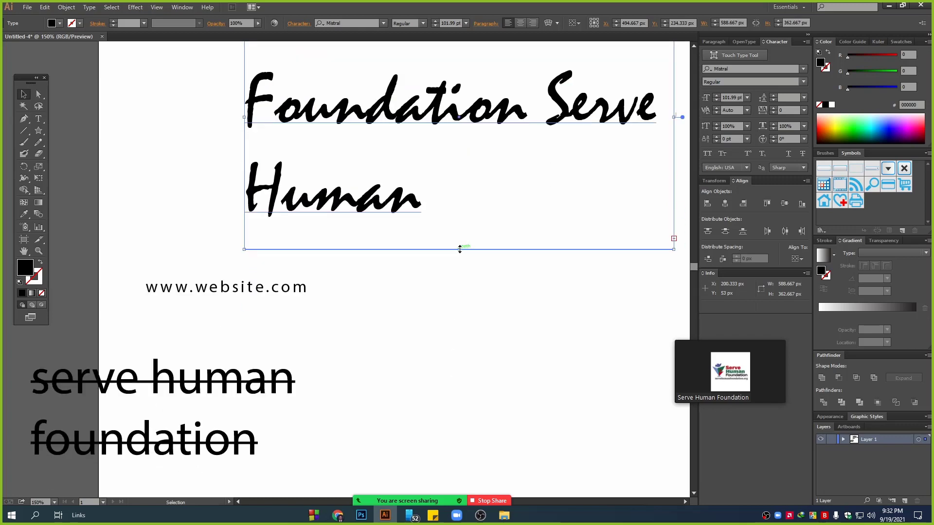
left_click_drag(459, 249, 453, 410)
scroll(440, 344, "down", 2)
left_click_drag(466, 258, 584, 290)
left_click_drag(207, 178, 293, 445)
key("Delete")
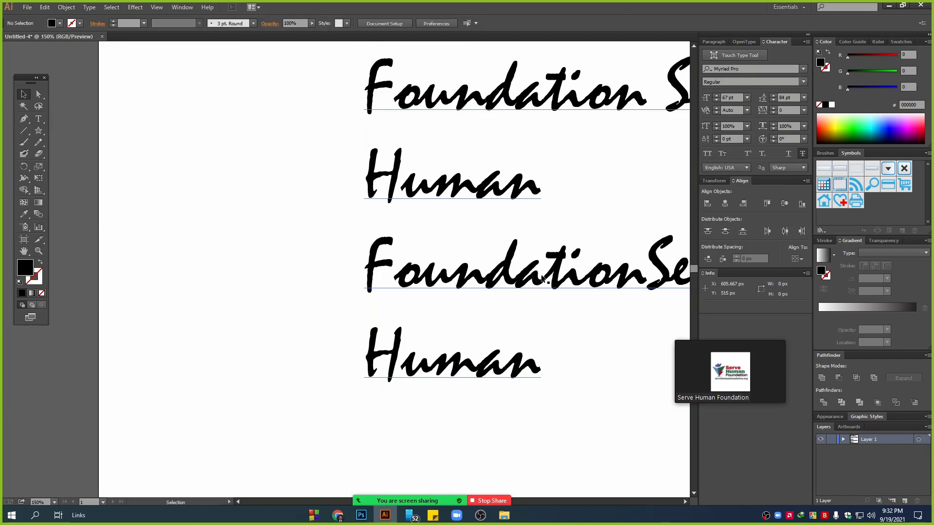
Step: Move the Mistral text area back left, extend its height to about 852 px, and deselect it
left_click_drag(542, 278, 378, 307)
key("ctrl+minus")
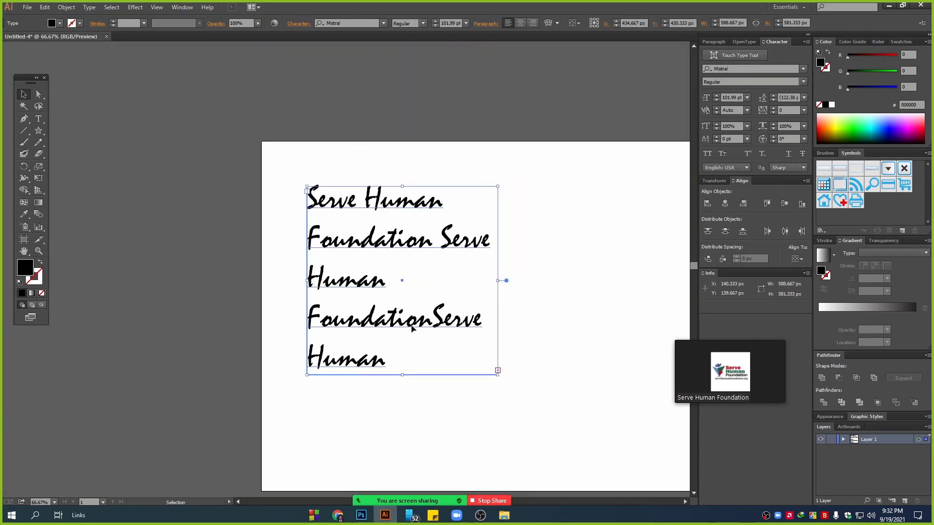
left_click_drag(405, 374, 402, 462)
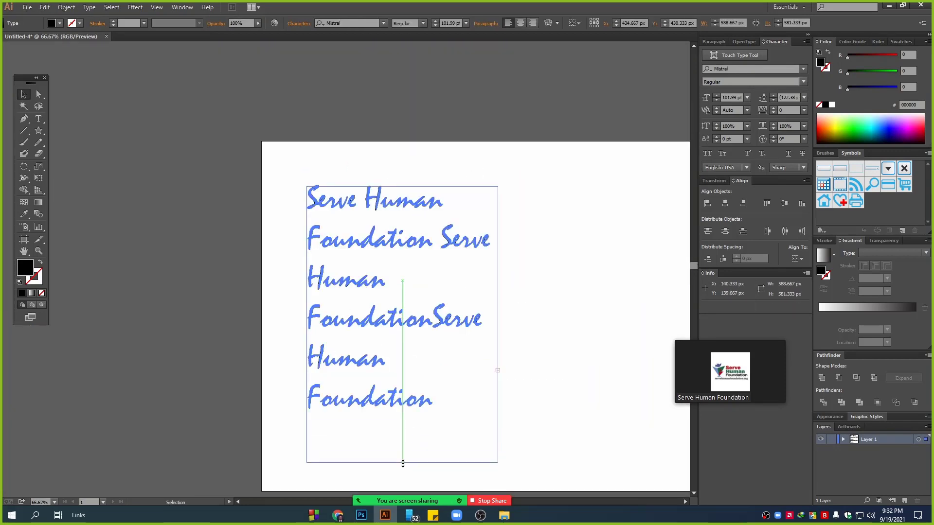
left_click(571, 376)
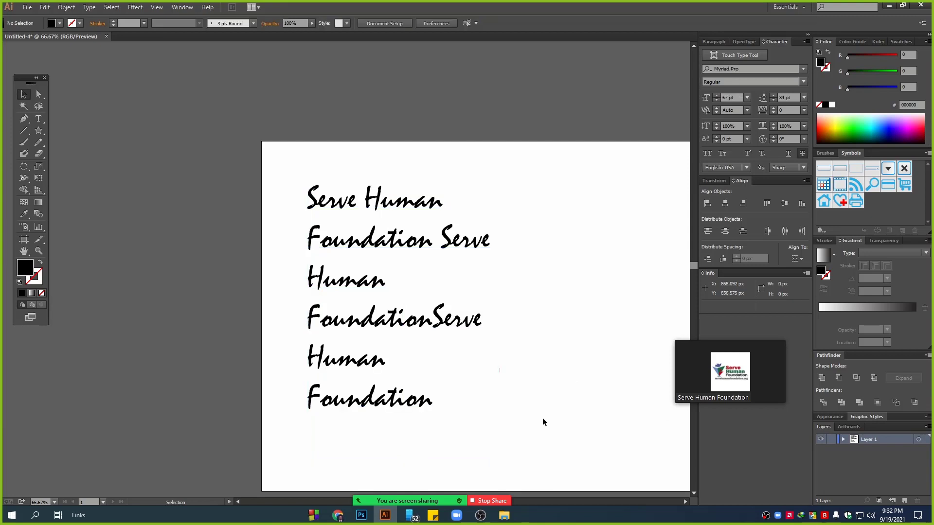
Step: Set the font size of all the text in the Mistral text area to 50 pt
left_click(434, 231)
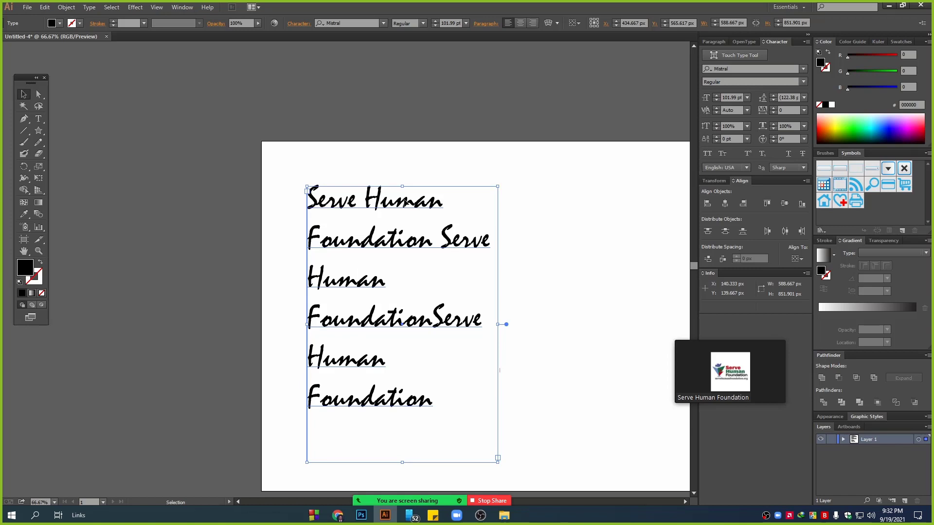
double_click(372, 357)
left_click_drag(428, 401, 340, 183)
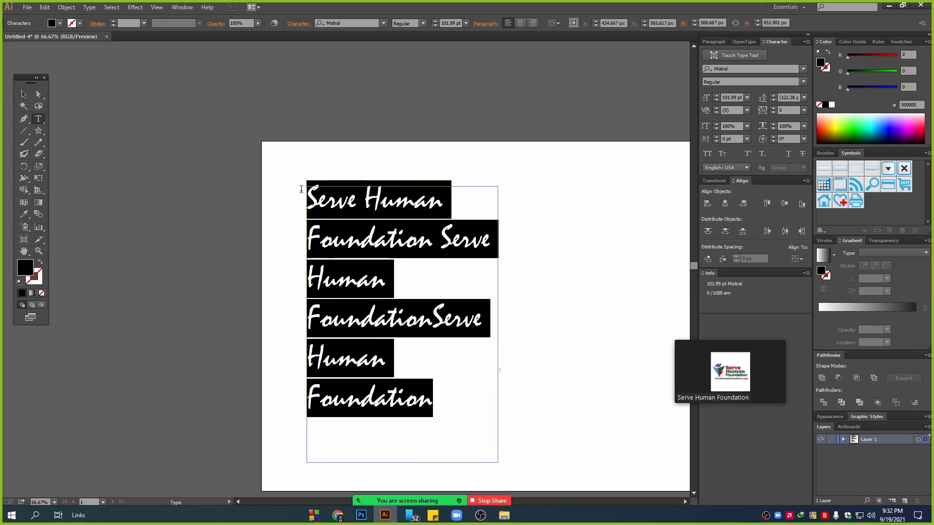
left_click(727, 97)
scroll(727, 98, "down", 20)
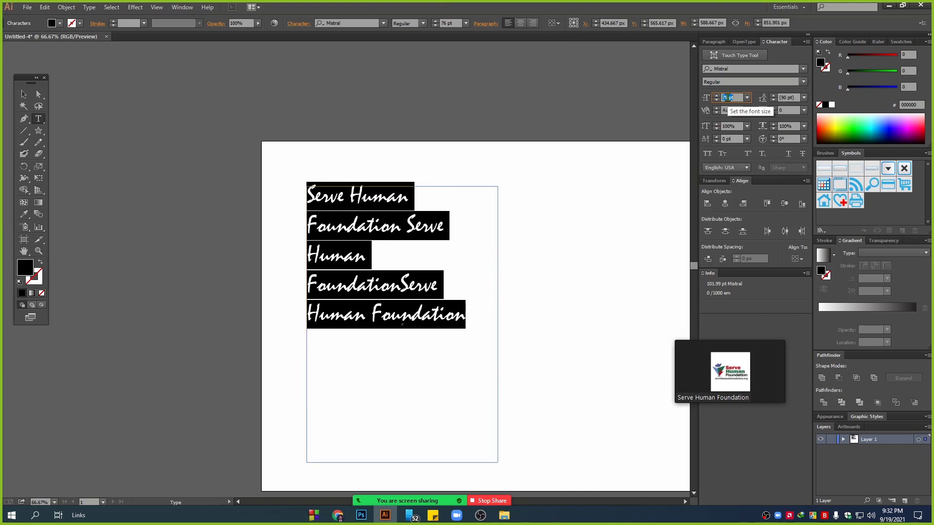
scroll(724, 97, "down", 20)
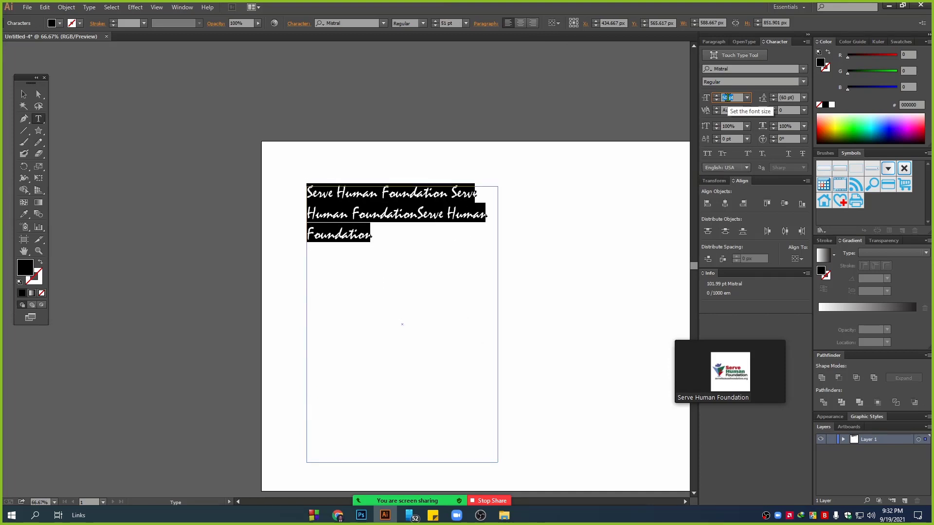
left_click(462, 191)
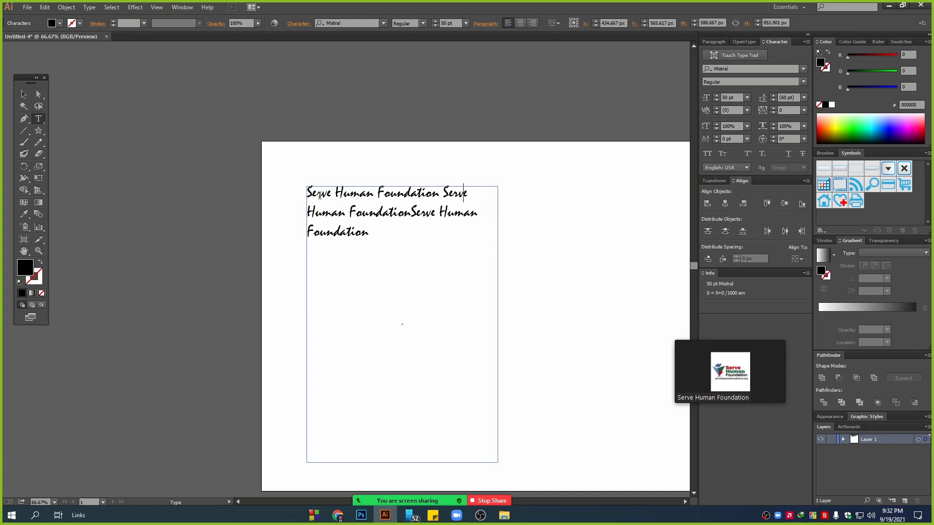
Step: Shorten the text area to about 183 px tall so its lower edge sits just below the last line
left_click(23, 94)
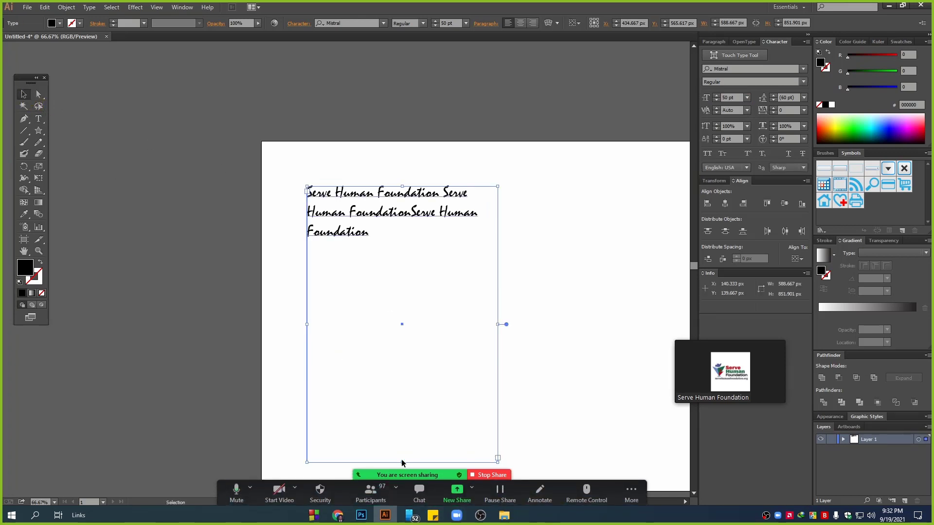
left_click_drag(403, 463, 385, 246)
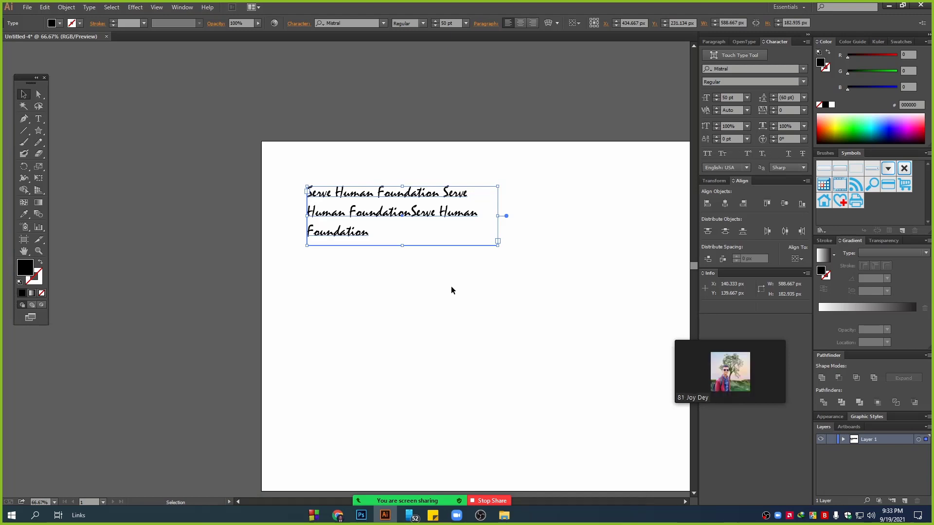
scroll(456, 281, "up", 1)
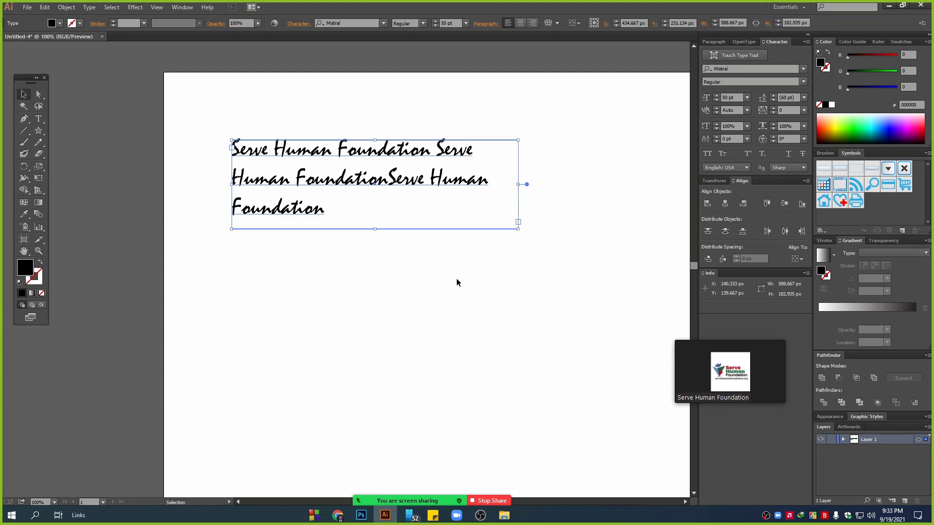
Step: Draw a rectangle about 552 by 498 px below the text area with the Rectangle tool
scroll(456, 279, "down", 2)
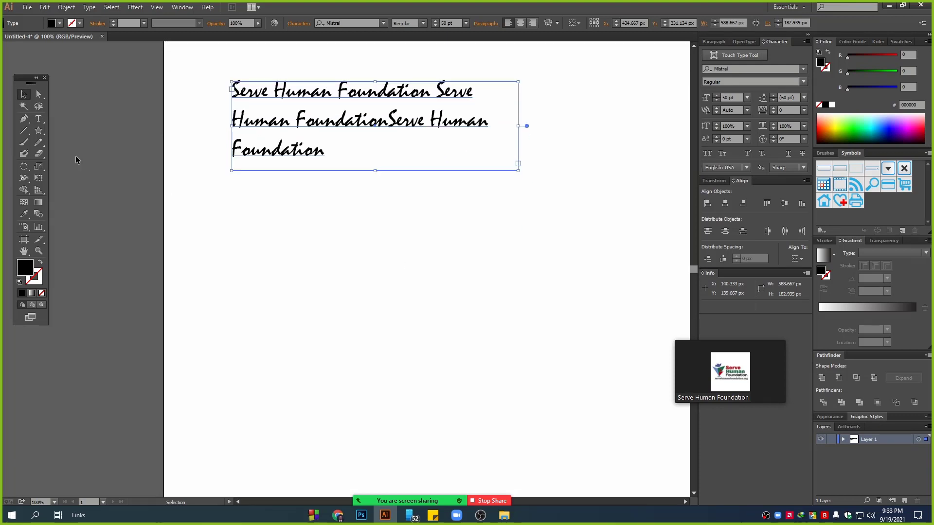
left_click(40, 131)
left_click(74, 128)
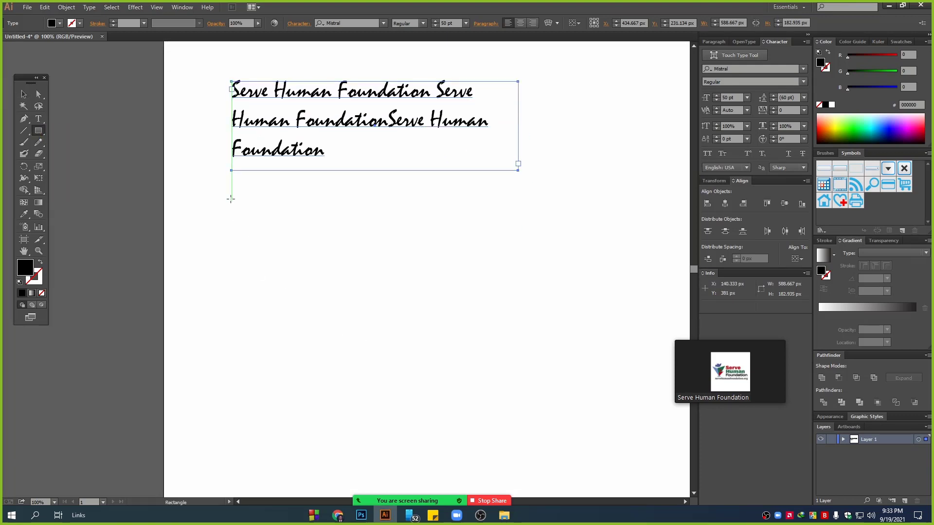
left_click_drag(232, 199, 500, 441)
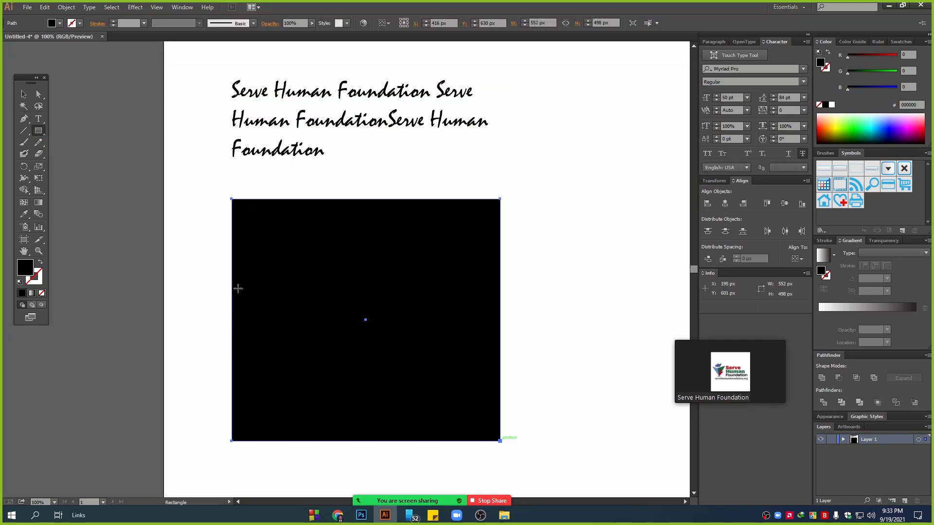
left_click(36, 100)
left_click(24, 94)
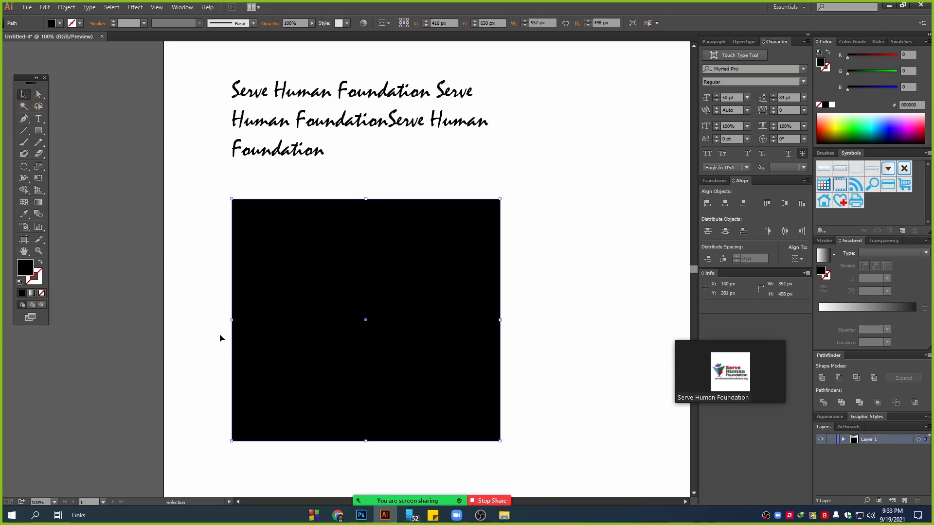
Step: Swap the rectangle's fill and stroke, turn it into a text area with the Type tool, and enter "dfdsf"
left_click(41, 262)
left_click(38, 119)
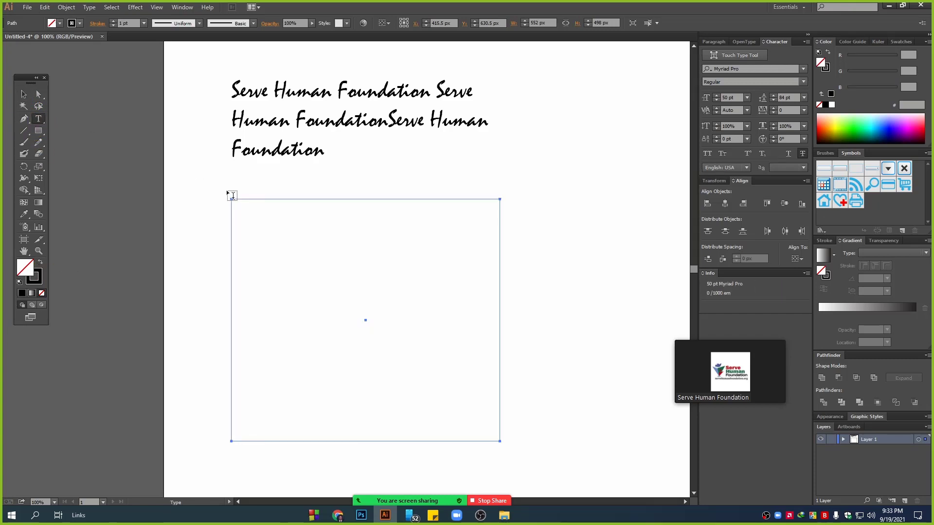
left_click(238, 207)
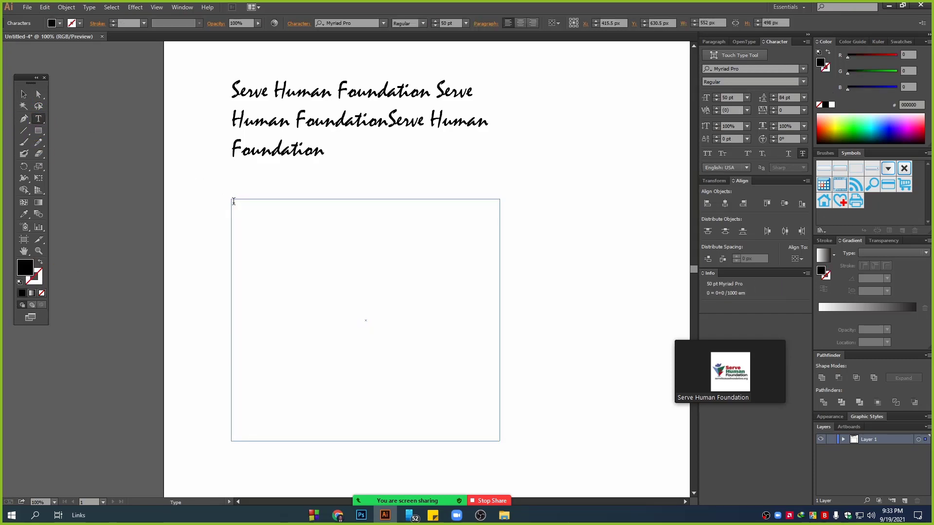
type("dfdsf")
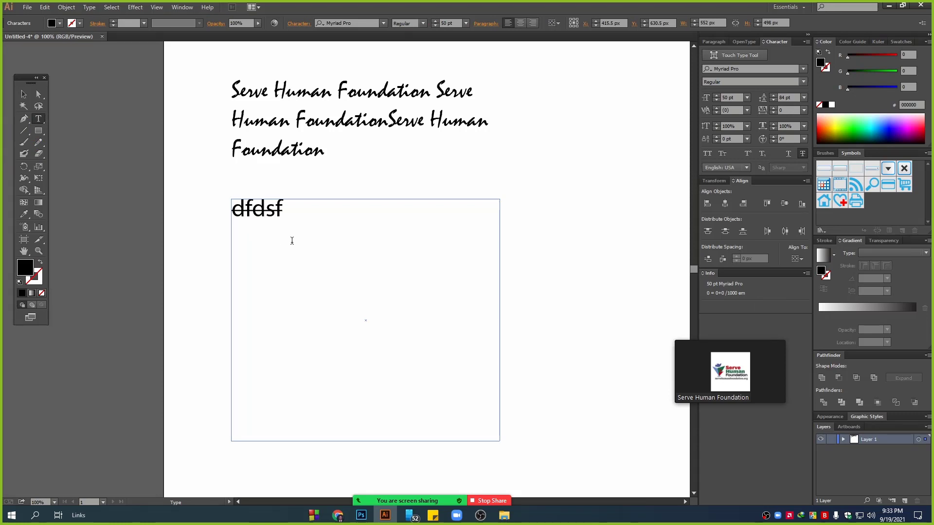
Step: Replace "dfdsf" in the lower text area with the copied Mistral text "Serve Human Foundation", inserted twice in a row
key("shift+Left")
key("ctrl+a")
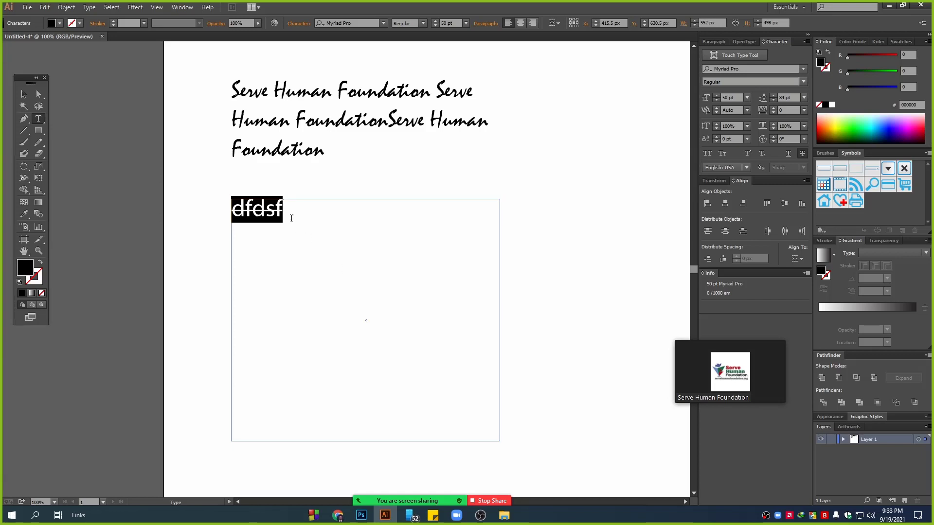
type("Serve Human Foundation")
type("Serve Human Foundation")
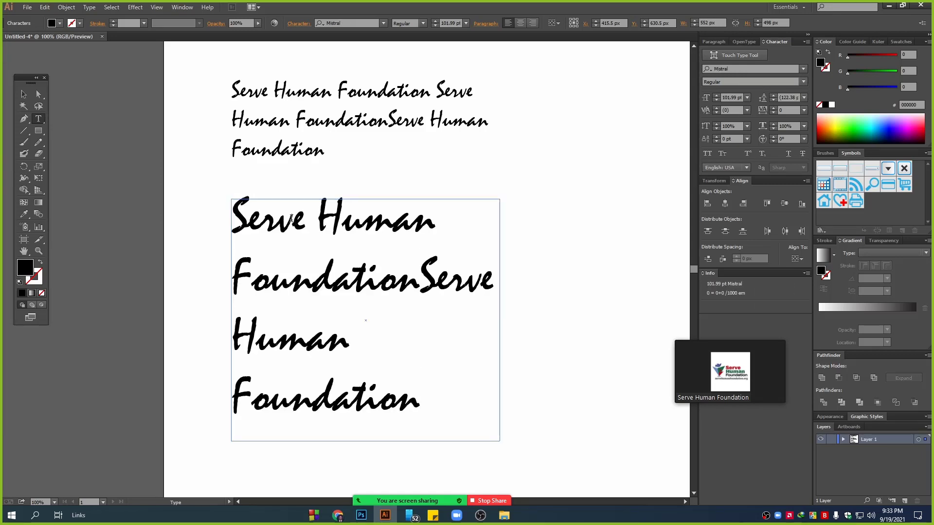
left_click(24, 94)
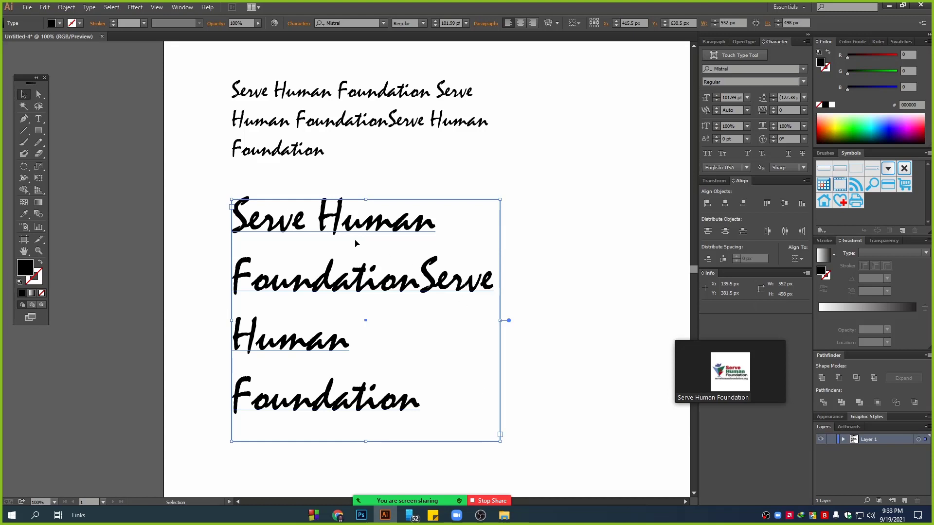
scroll(399, 395, "down", 2)
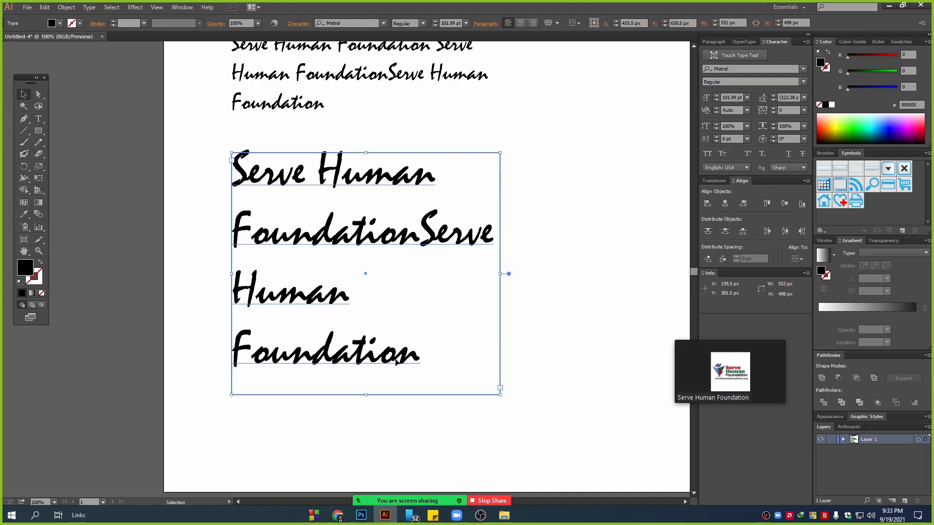
scroll(397, 362, "up", 2)
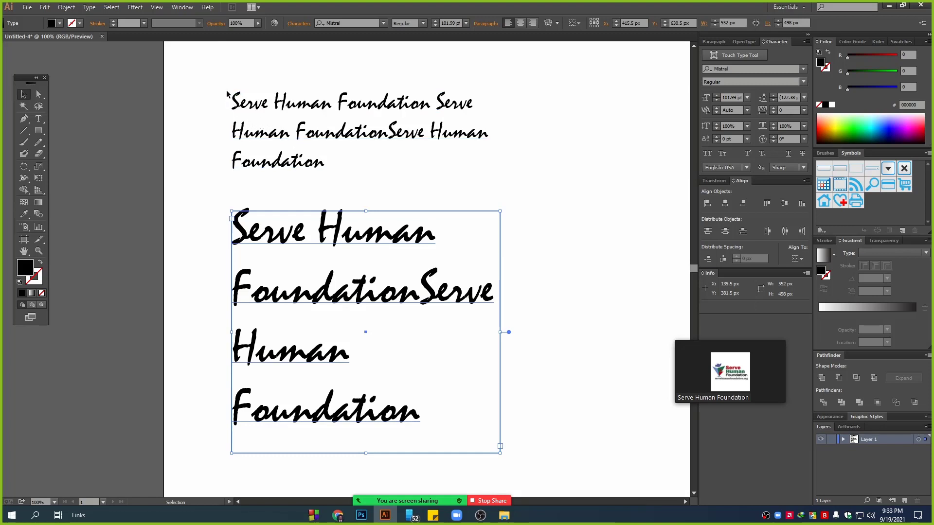
left_click(38, 120)
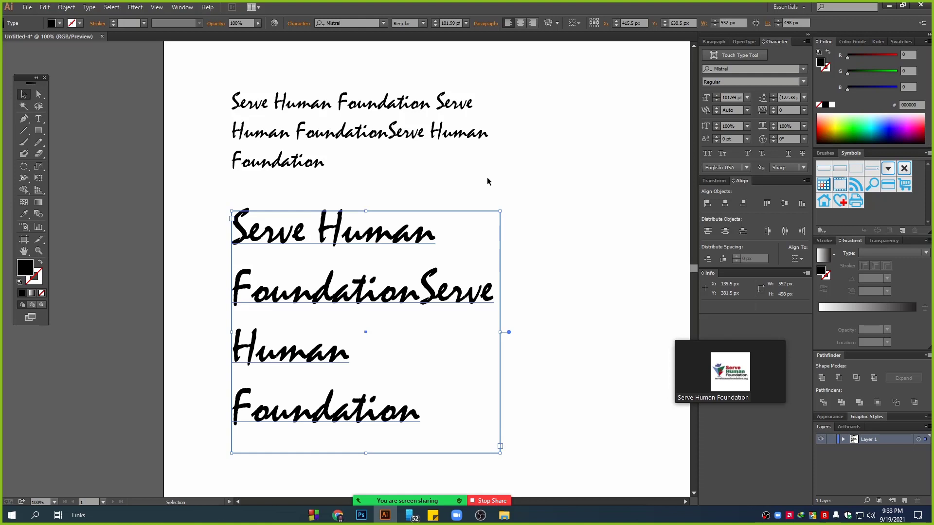
scroll(476, 245, "down", 2)
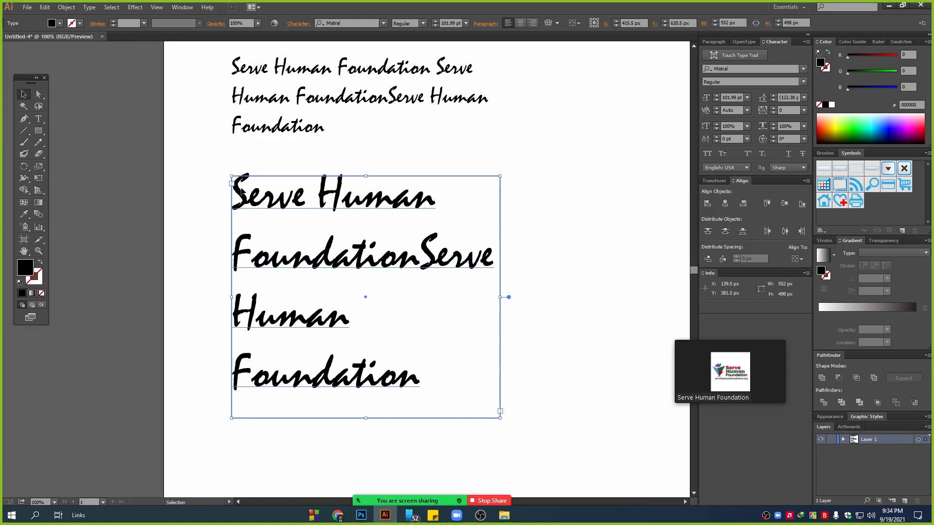
left_click_drag(39, 119, 83, 148)
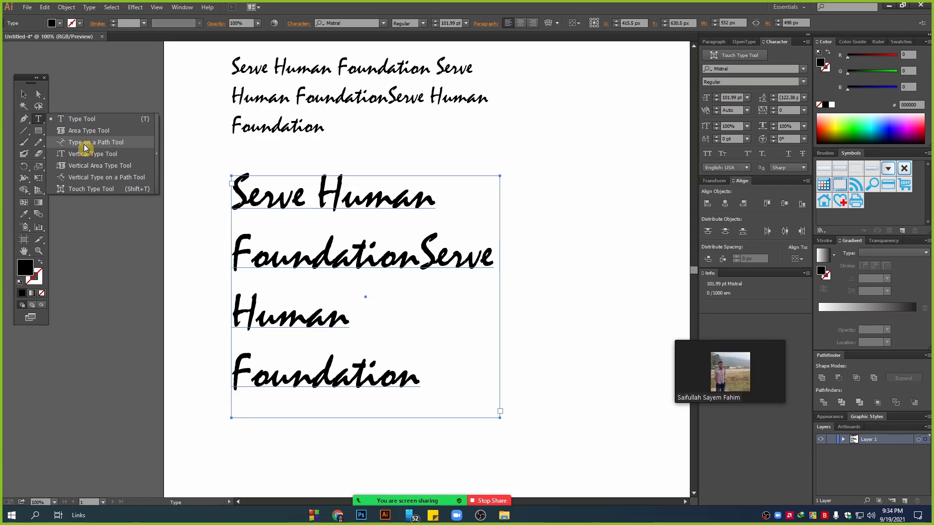
Step: Select both "Serve Human Foundation" text areas together and delete them from the artboard
left_click(24, 94)
left_click_drag(604, 205, 377, 80)
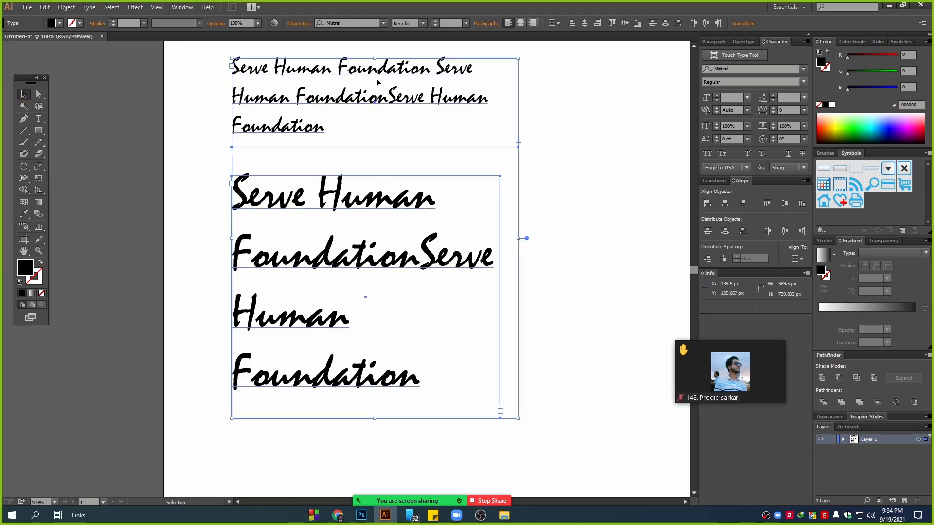
key("Delete")
Step: Draw an open S-shaped curve about 825 by 445 px with the Pen tool, rising across the artboard through three anchor points
left_click(28, 125)
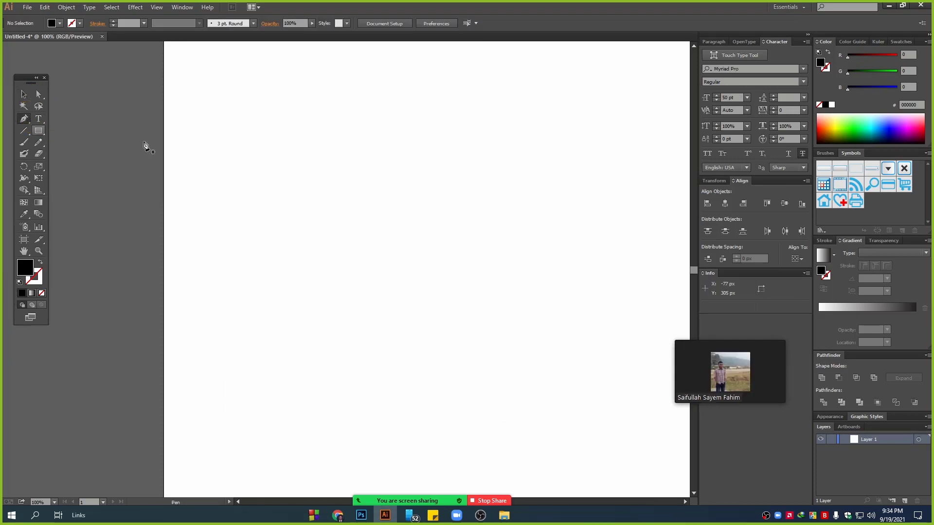
left_click(216, 330)
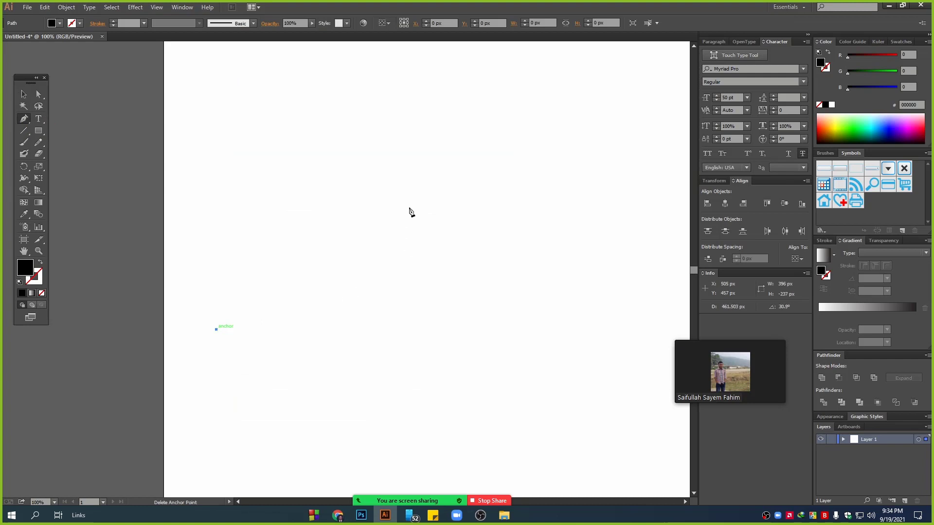
left_click_drag(415, 189, 566, 208)
left_click_drag(617, 113, 654, 67)
Step: Swap the curve's fill and stroke so that it has no fill and a black stroke
left_click(40, 262)
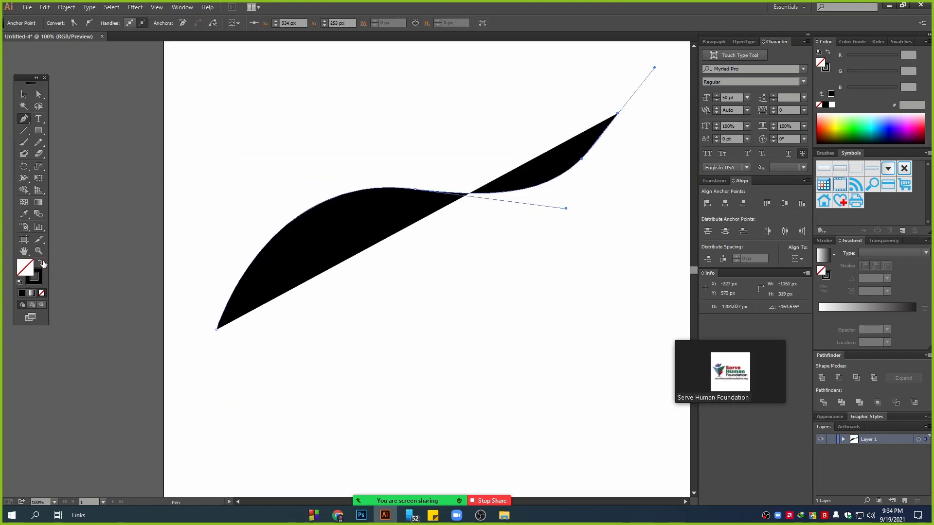
left_click(39, 279)
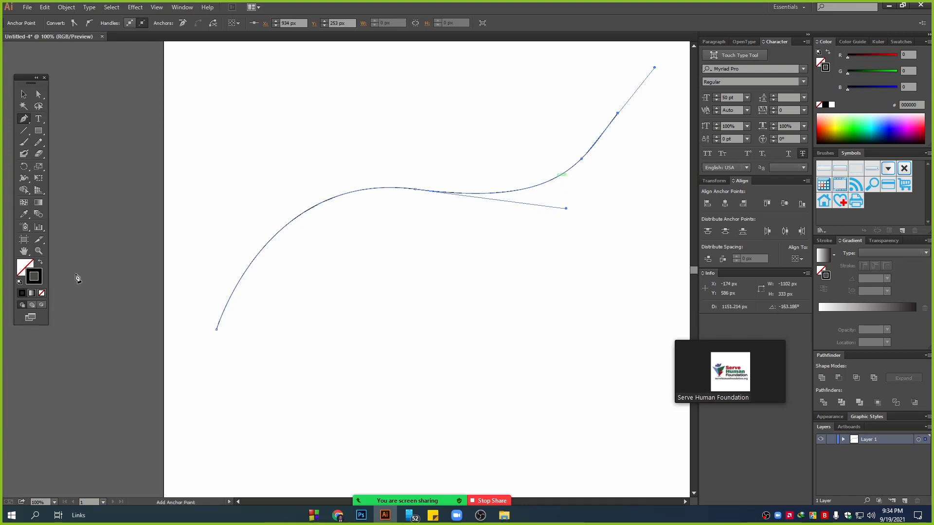
left_click(40, 261)
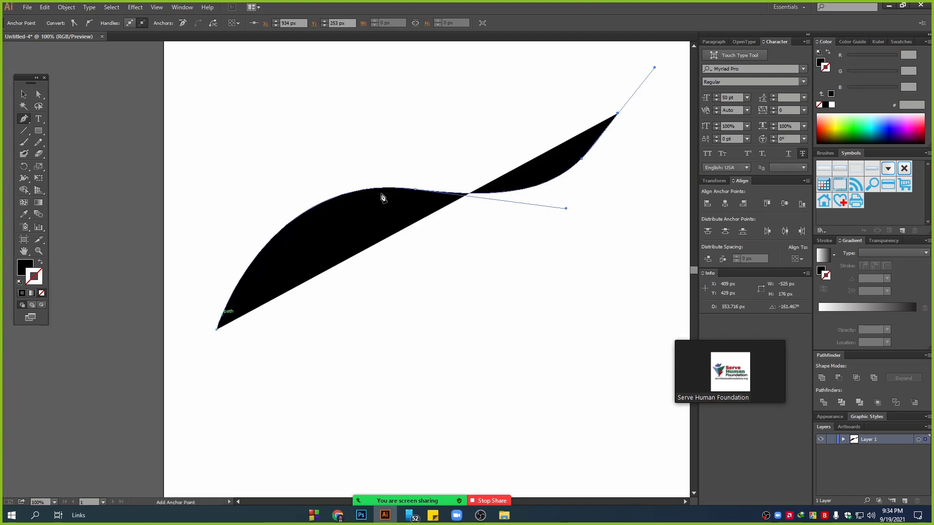
left_click(41, 261)
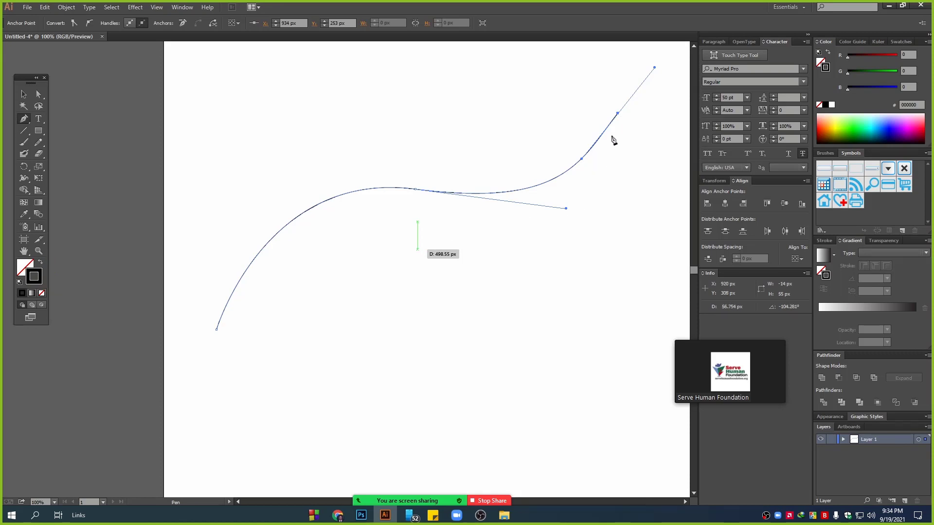
left_click(23, 94)
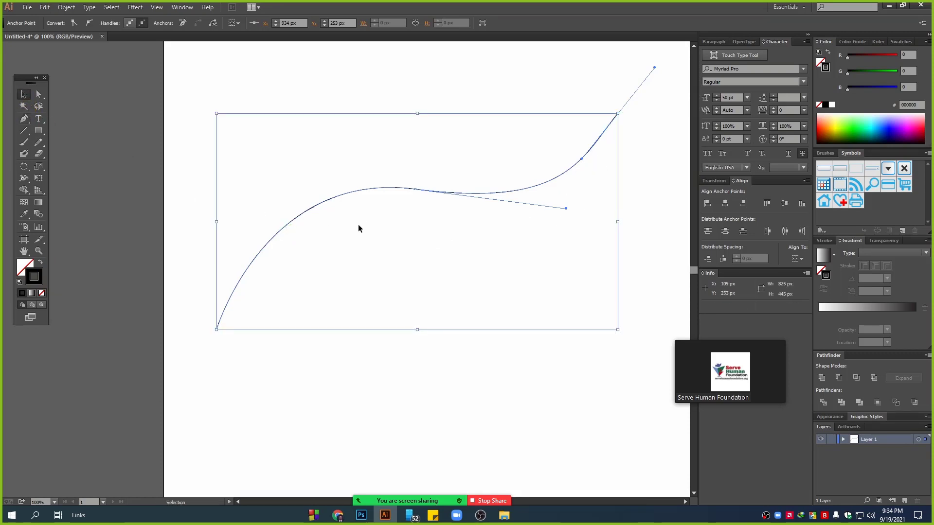
Step: Start type on a path at the curve's lower end and enter "serve human foundation"
left_click_drag(39, 120, 65, 155)
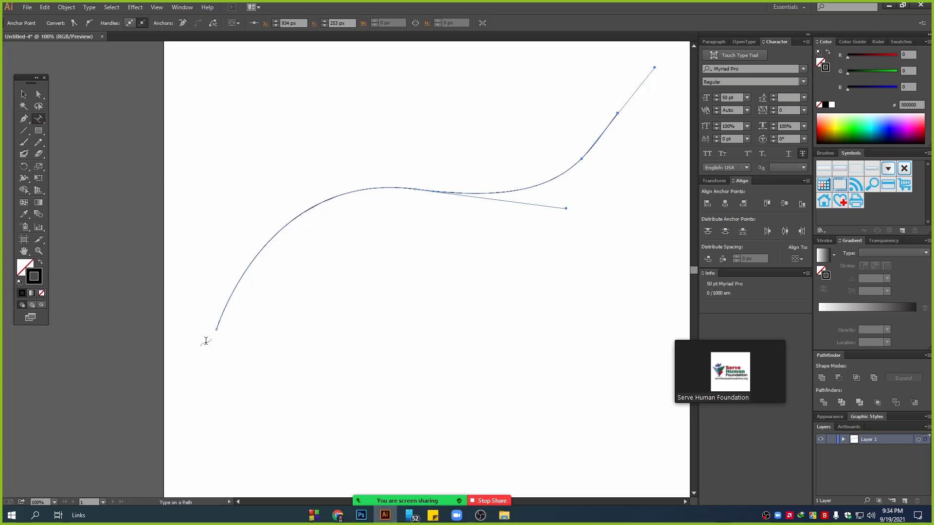
left_click(217, 330)
left_click(217, 330)
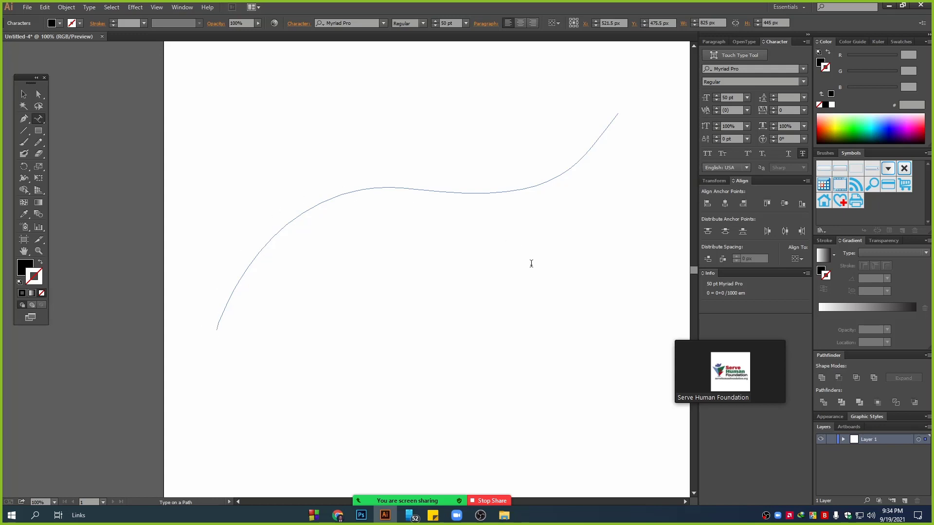
type("serve")
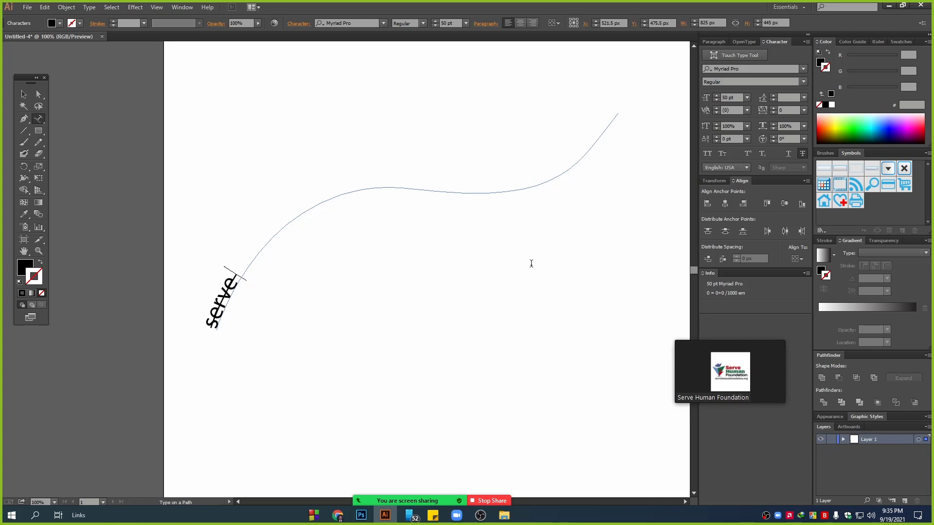
type(" human foun")
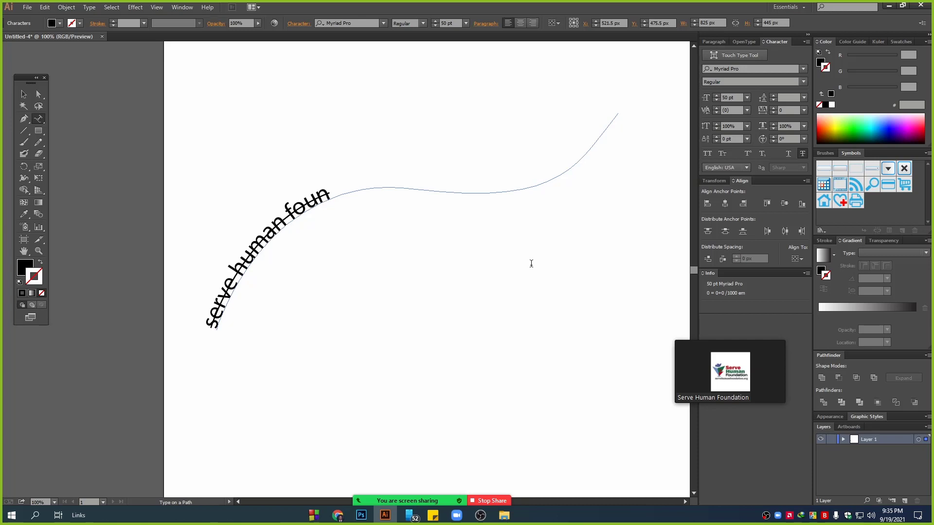
type("dation")
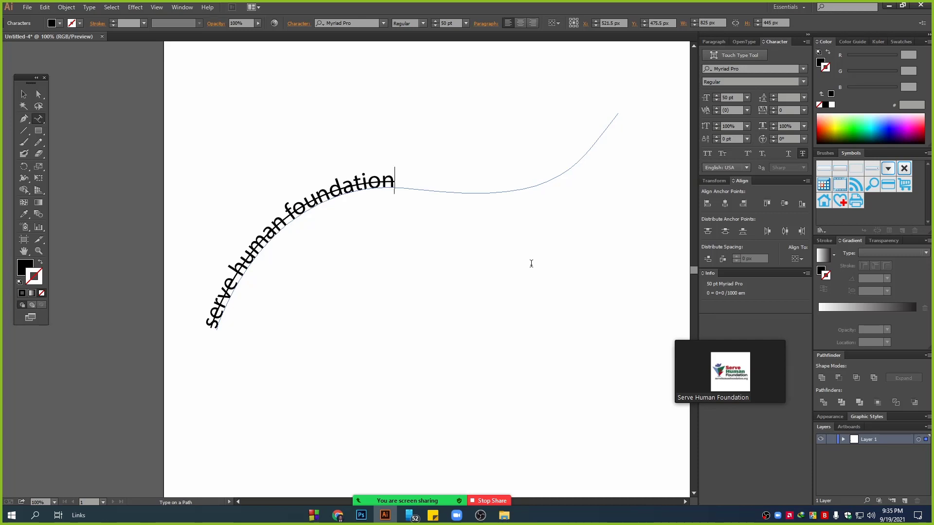
Step: Continue the path text with a second "serve human foundation", correcting the typing mistakes
type(" serve")
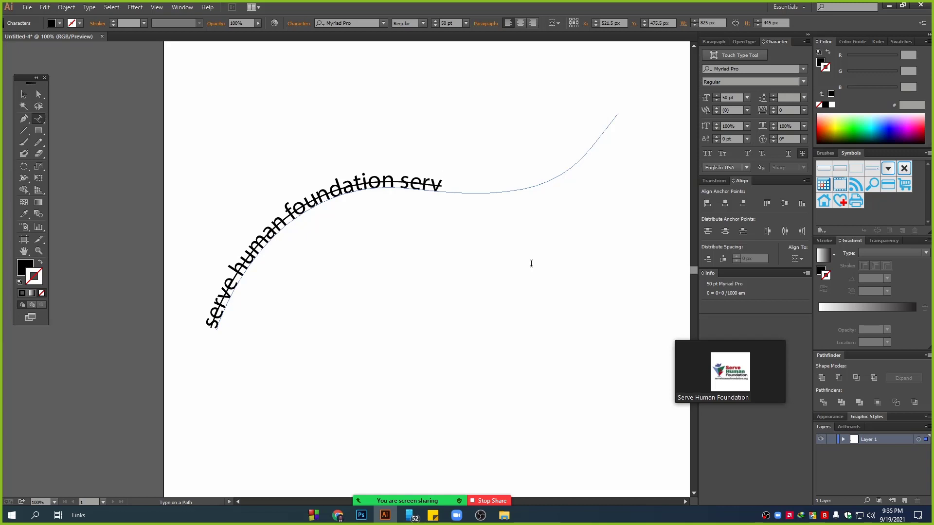
type(" hu")
key("BackSpace")
type("human fjous")
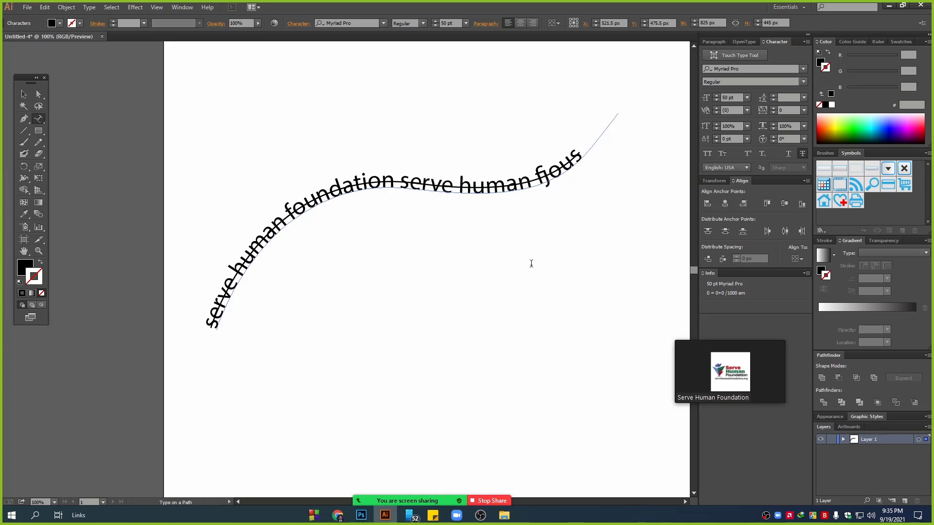
type("h")
key("BackSpace")
key("BackSpace")
key("BackSpace")
key("BackSpace")
key("BackSpace")
key("BackSpace")
type("o")
key("BackSpace")
type("foundation")
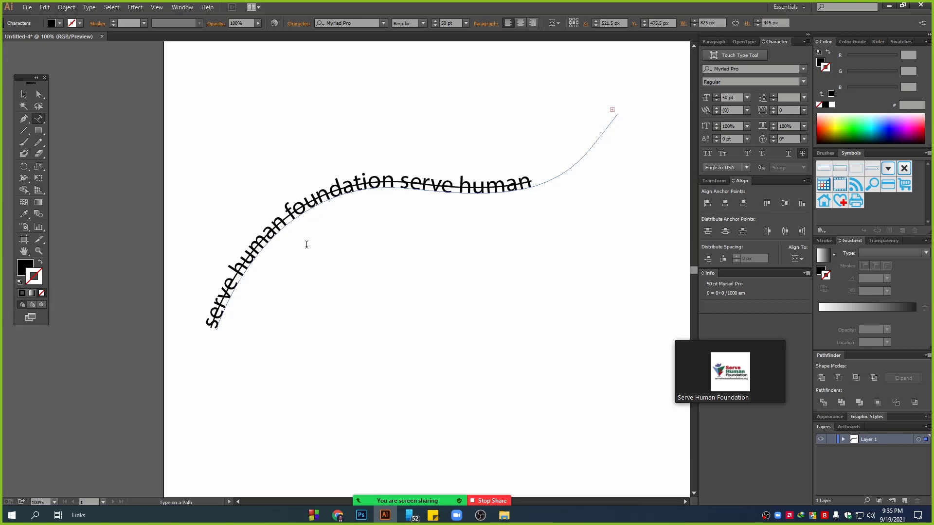
Step: Select all the visible text on the curve and turn off its strikethrough
left_click_drag(208, 330, 565, 196)
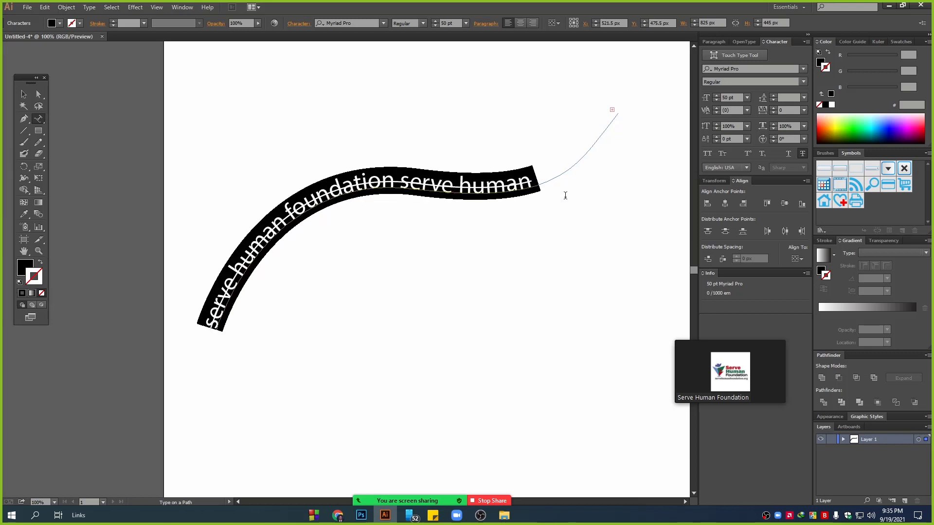
left_click(803, 155)
left_click(496, 177)
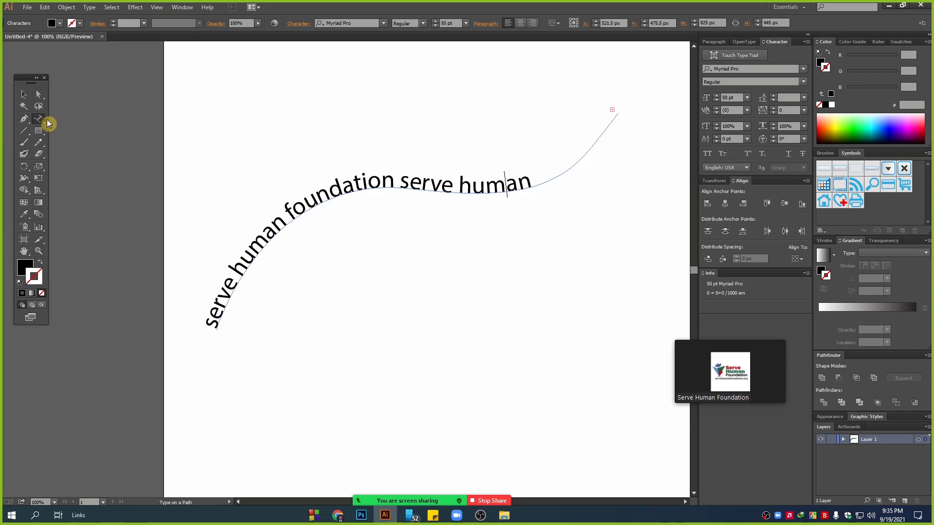
scroll(322, 256, "up", 1)
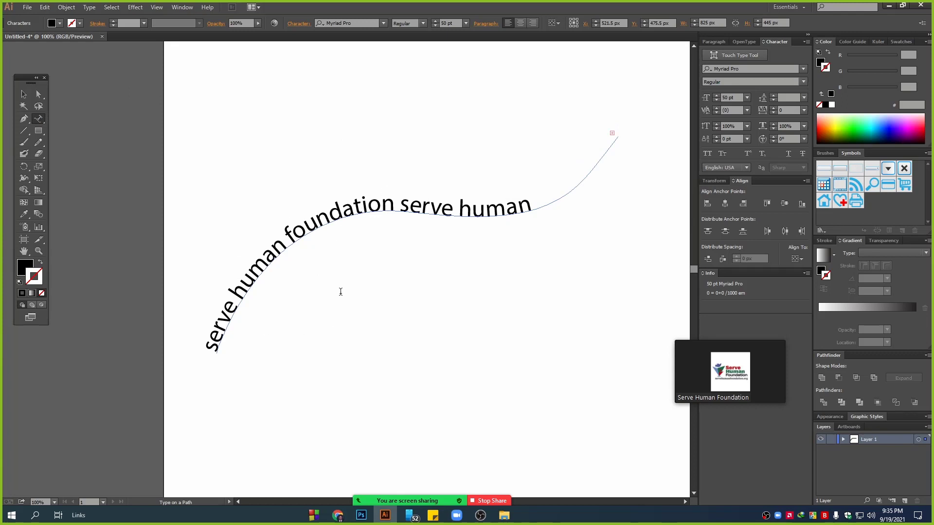
Step: Select the text on the curved path and delete it from the artboard
left_click_drag(38, 119, 108, 148)
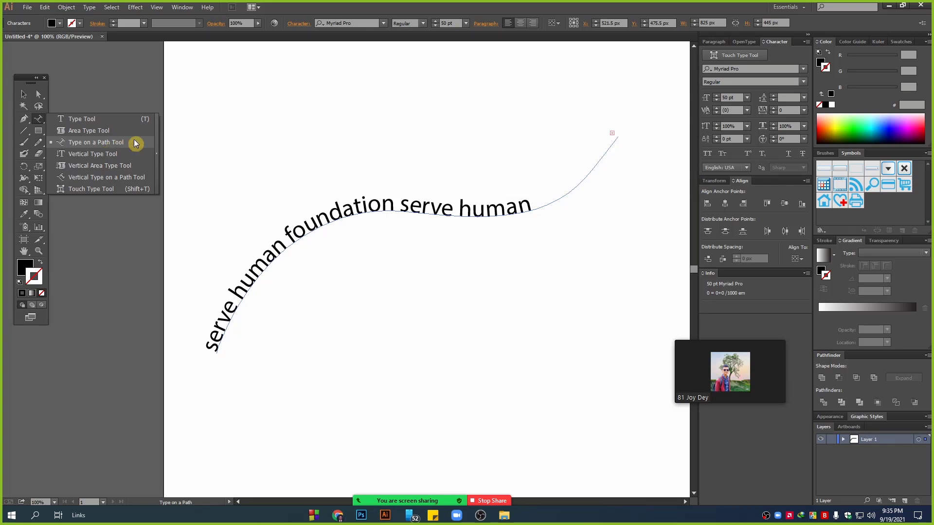
left_click(24, 93)
left_click_drag(271, 142, 437, 279)
key("Delete")
Step: Add the vertical text "serve human" with the Vertical Type tool and move it to the artboard's upper left area
left_click_drag(40, 121, 138, 156)
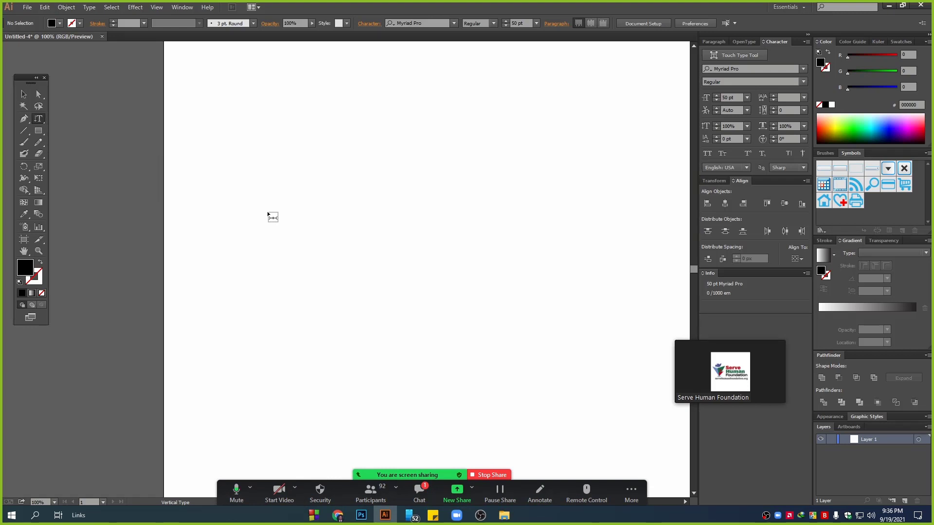
left_click(288, 323)
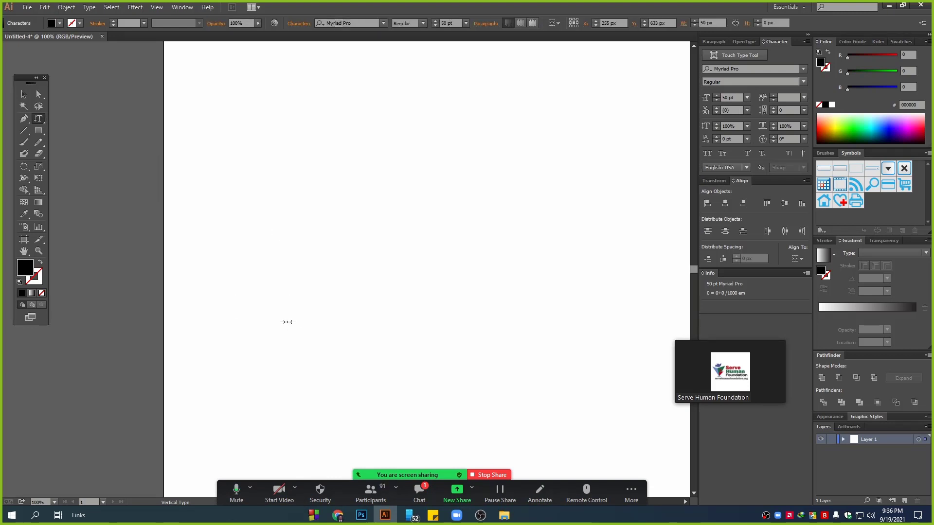
type("serve human")
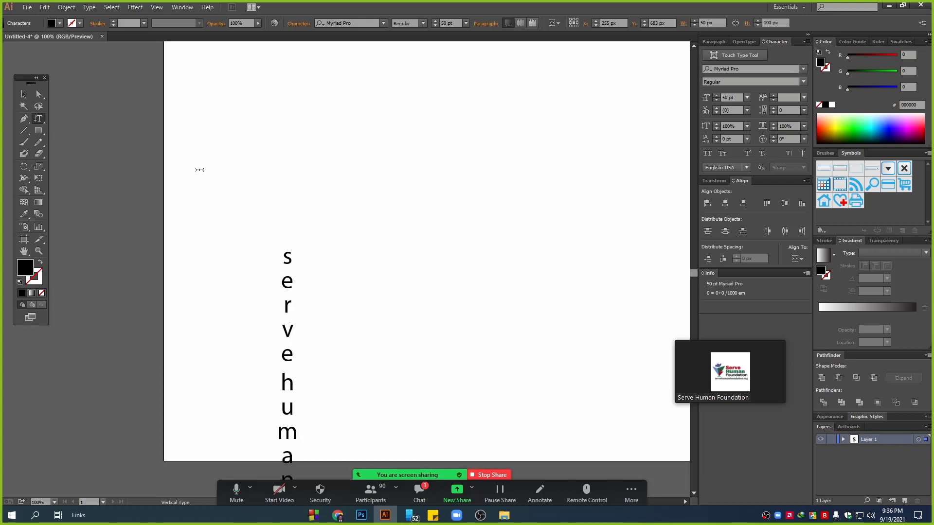
left_click(23, 94)
left_click_drag(288, 249, 263, 112)
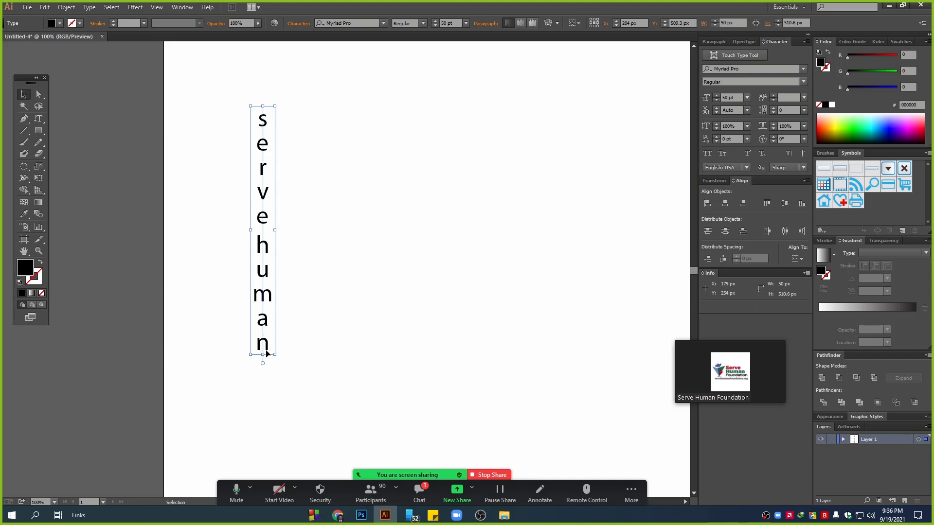
Step: Open the Zoom meeting chat to check the messages and minimize its window
left_click(419, 491)
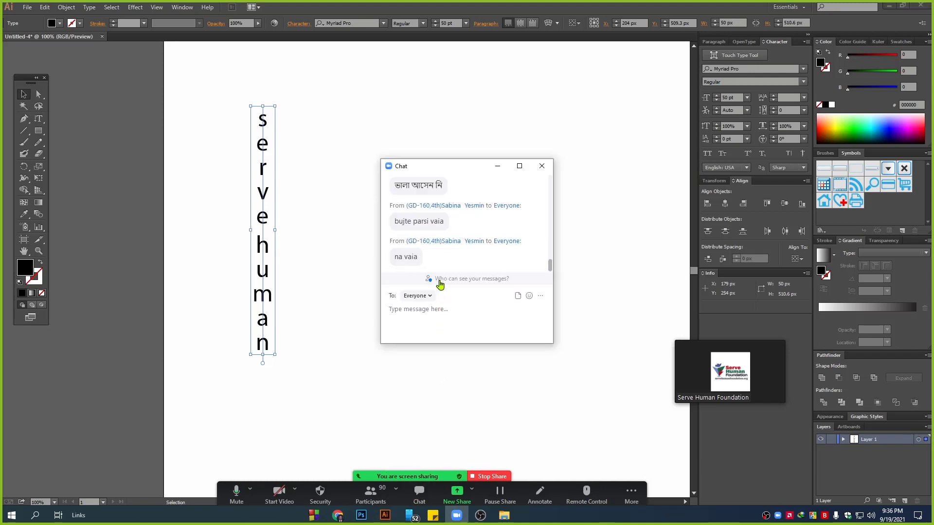
left_click(497, 166)
Step: Move the vertical "serve human" text off the artboard onto the empty canvas to its left
left_click(43, 122)
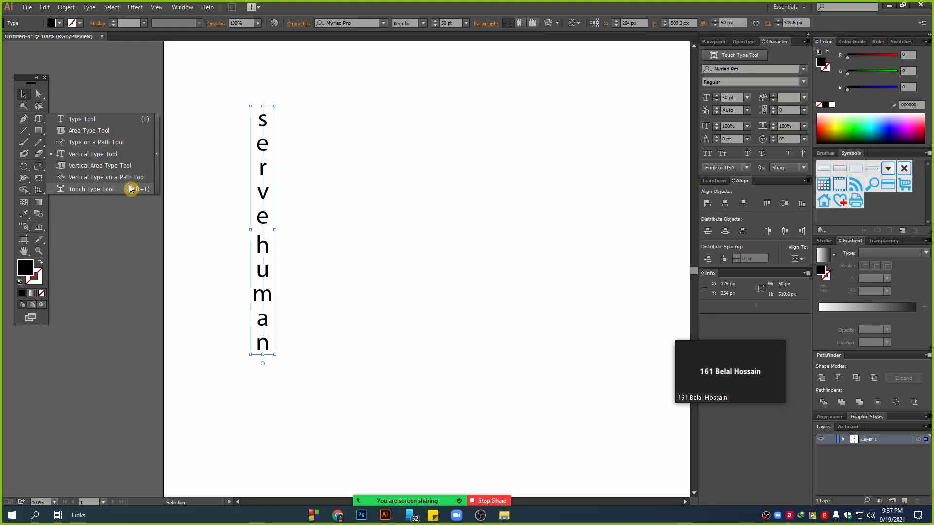
left_click(23, 94)
left_click(238, 161)
left_click_drag(252, 157, 118, 155)
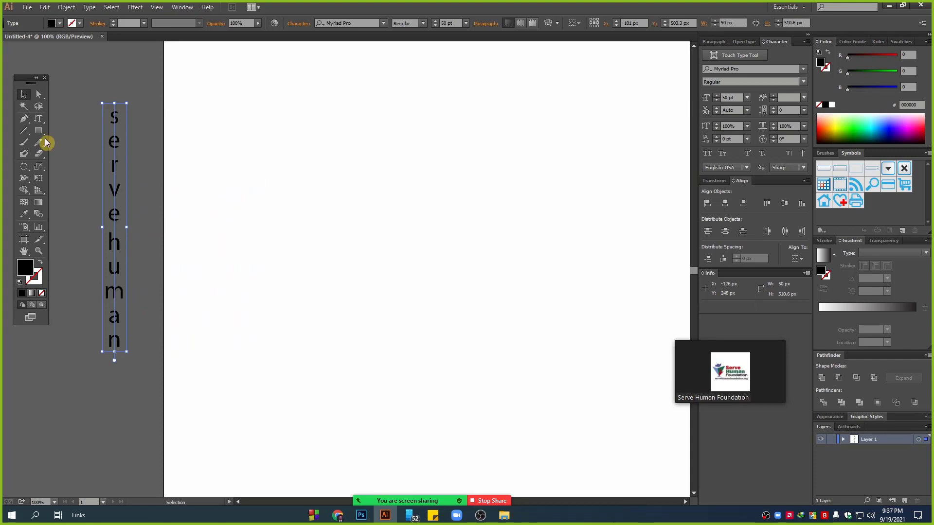
Step: Draw a circle about 386 px wide with the Ellipse tool, move it slightly left, and swap its fill and stroke to leave a black outline
left_click_drag(40, 133, 95, 155)
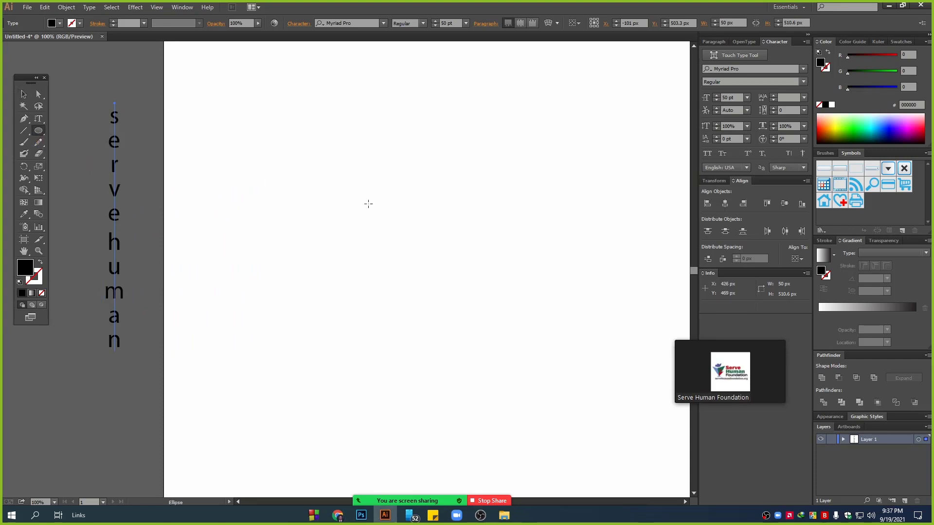
left_click_drag(362, 187, 540, 374)
left_click(24, 96)
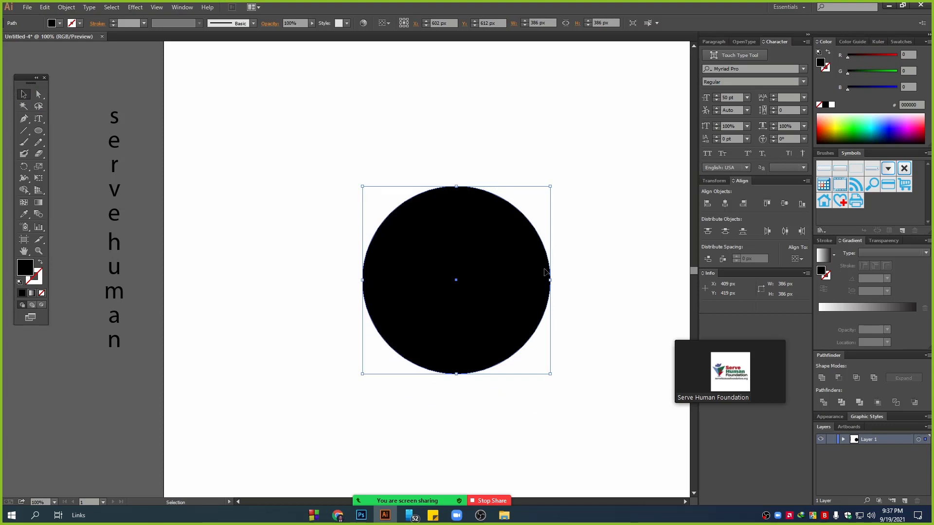
left_click_drag(479, 321, 435, 315)
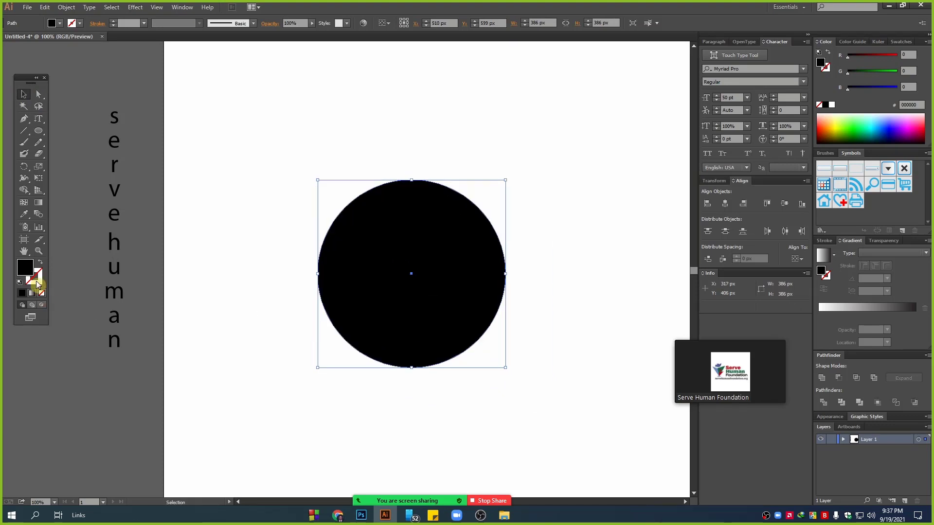
left_click(39, 263)
Step: Add the text "serve human foundation" along the circle with the Type on a Path tool, starting from its topmost point
scroll(422, 185, "up", 2)
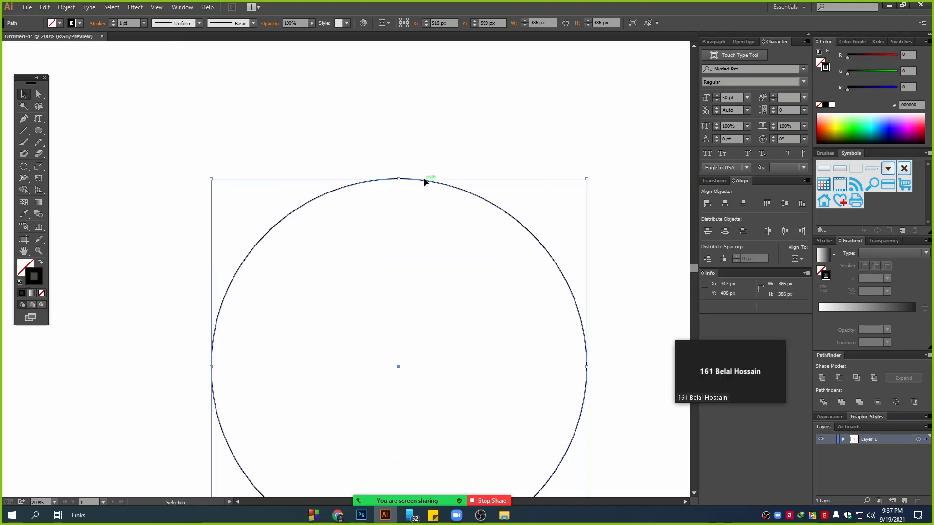
left_click(41, 119)
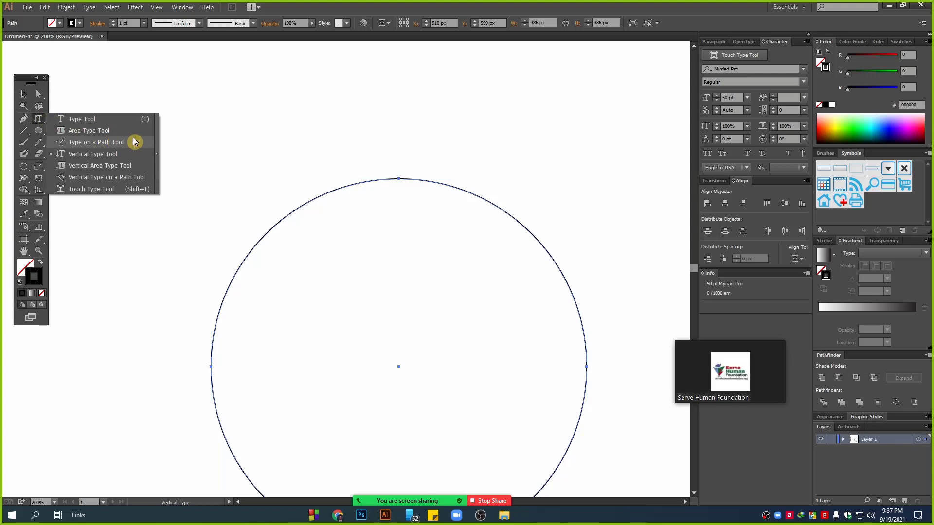
left_click(113, 142)
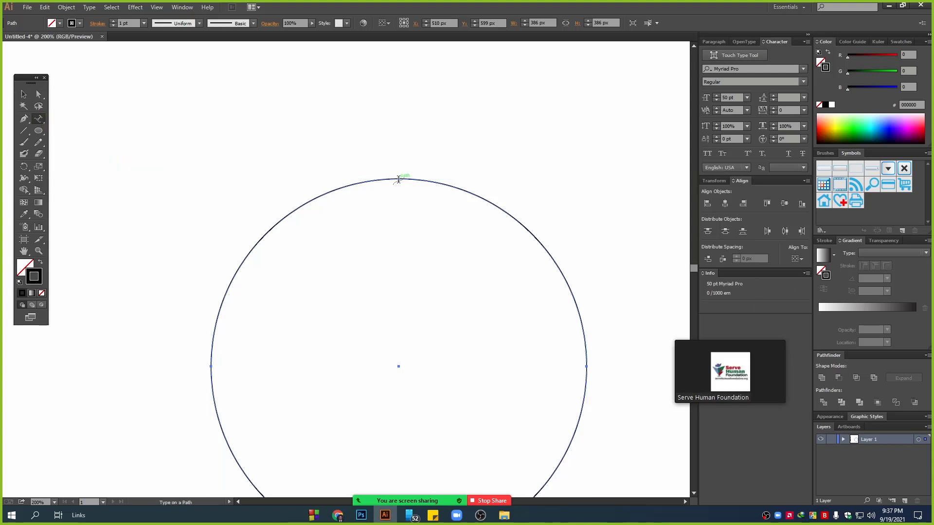
left_click(398, 180)
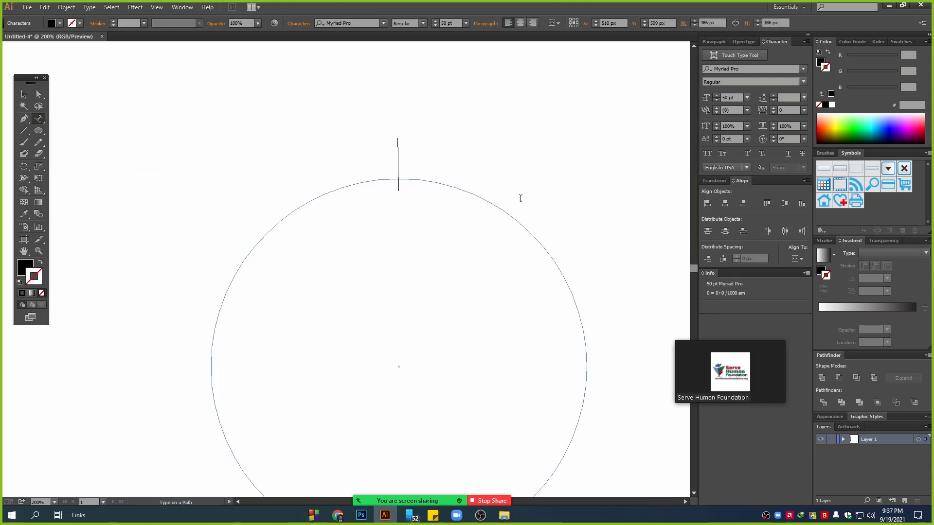
type("ser")
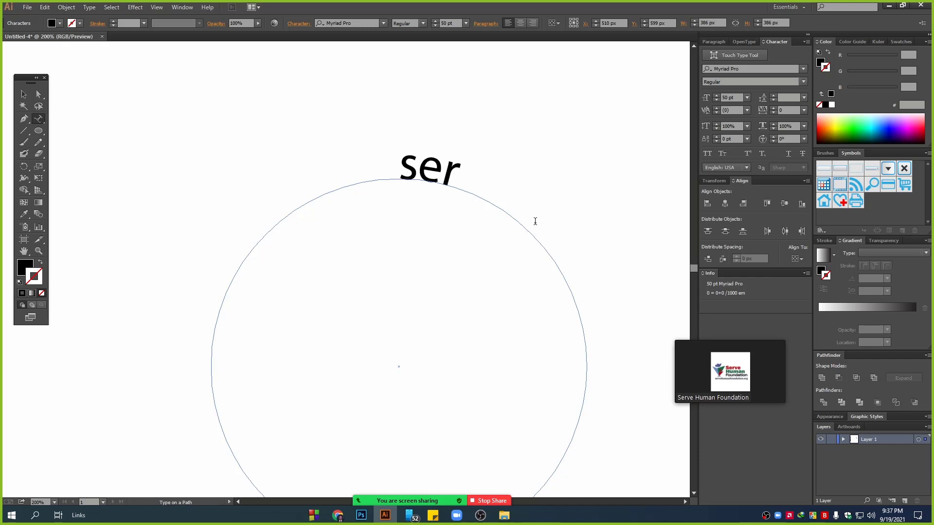
type("ve hum")
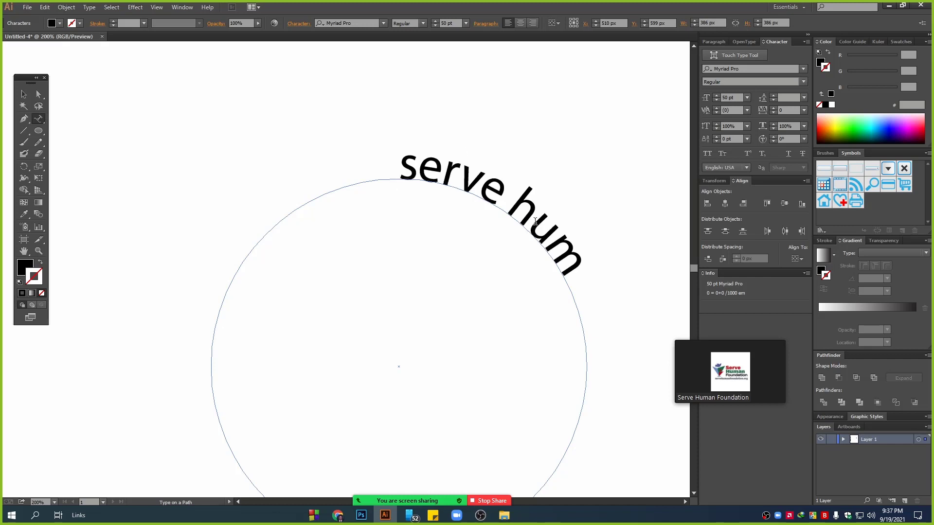
type("an foundation")
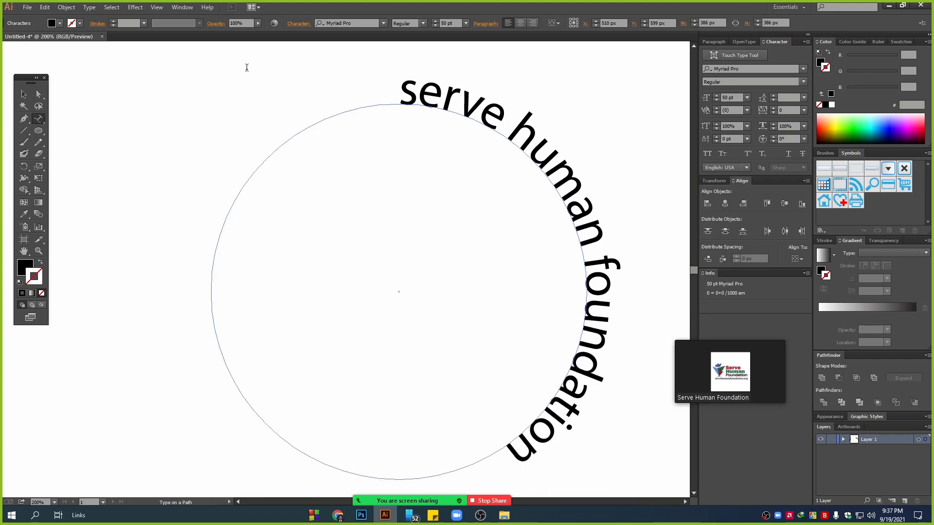
left_click(28, 96)
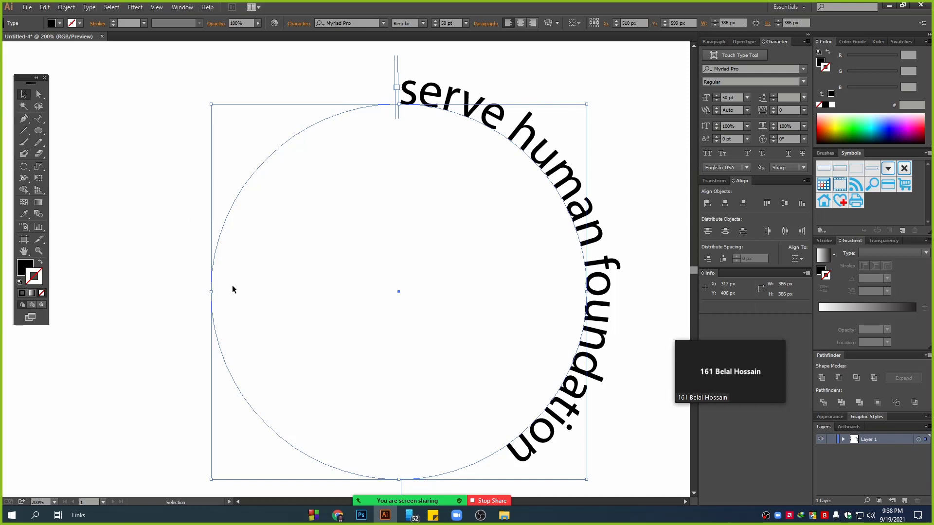
Step: Centre-align the circular text and rotate it half a turn so it arches over the upper half of the circle
scroll(233, 289, "down", 1)
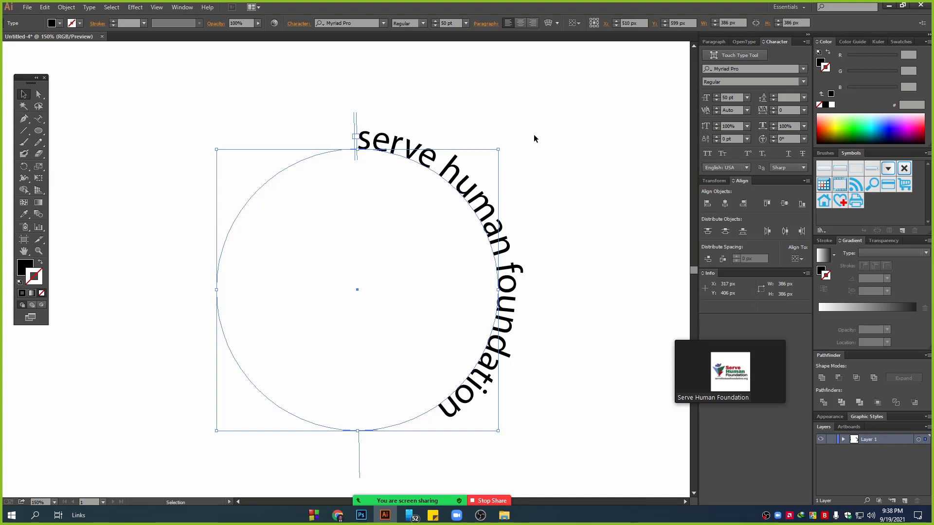
left_click(713, 42)
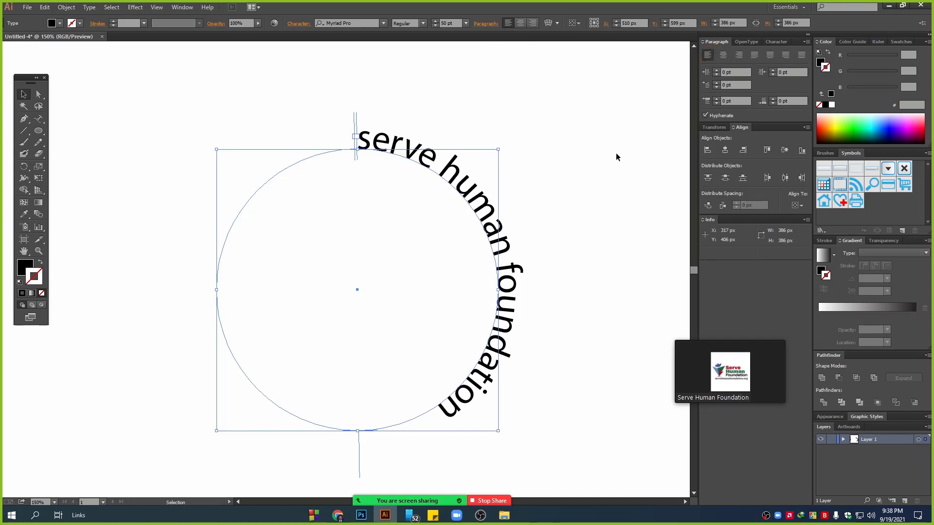
left_click(723, 56)
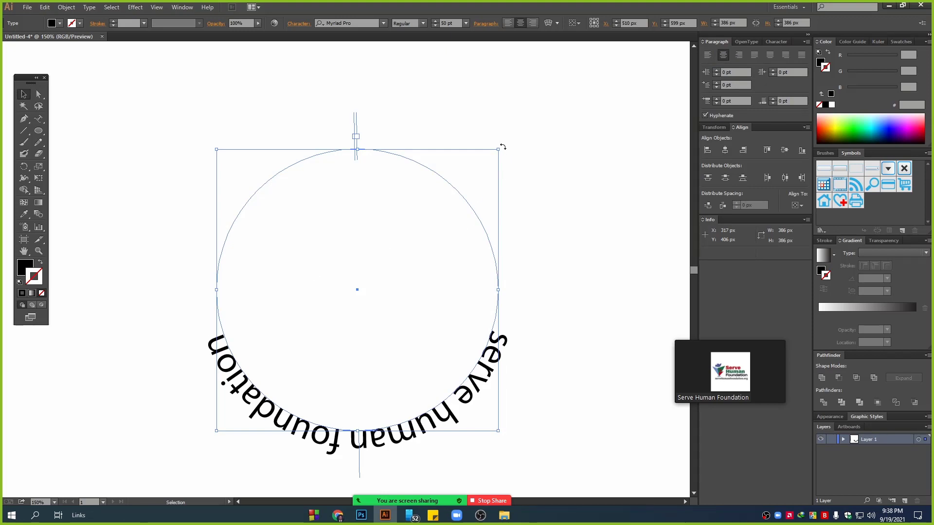
left_click_drag(203, 155, 547, 441)
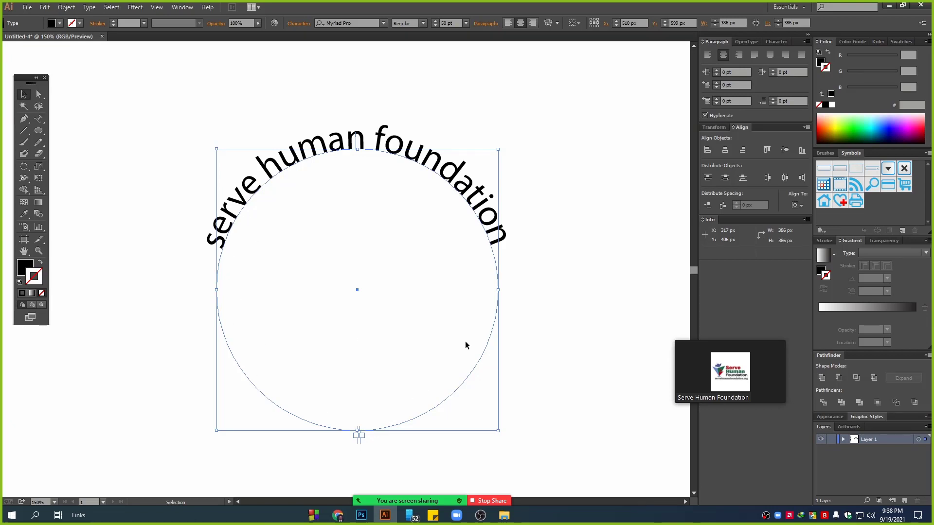
Step: Try duplicating the arched text to the right of the original and undo the copy
key("a")
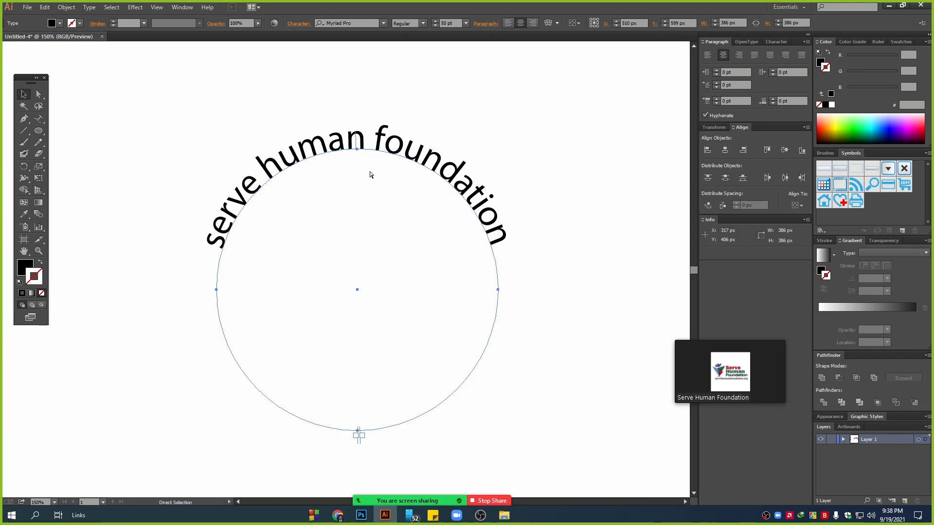
key("v")
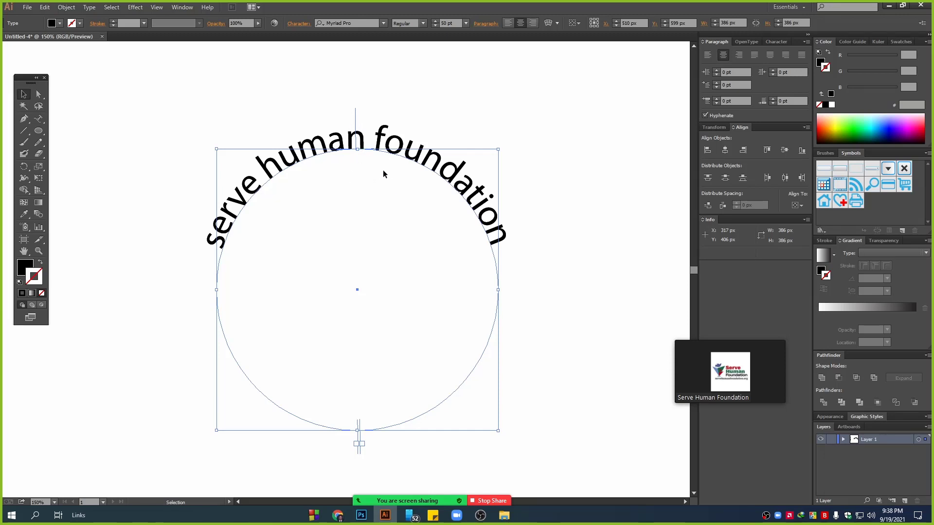
left_click_drag(384, 170, 529, 183)
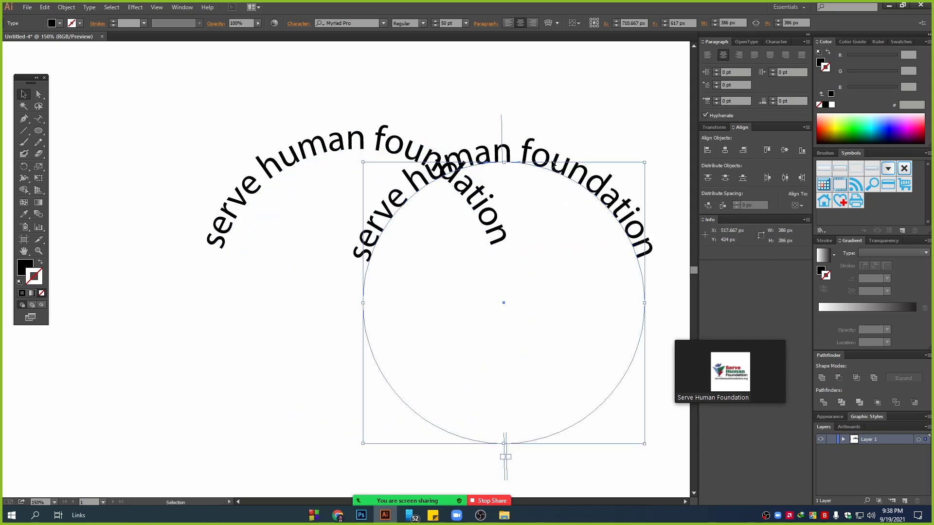
key("ctrl+z")
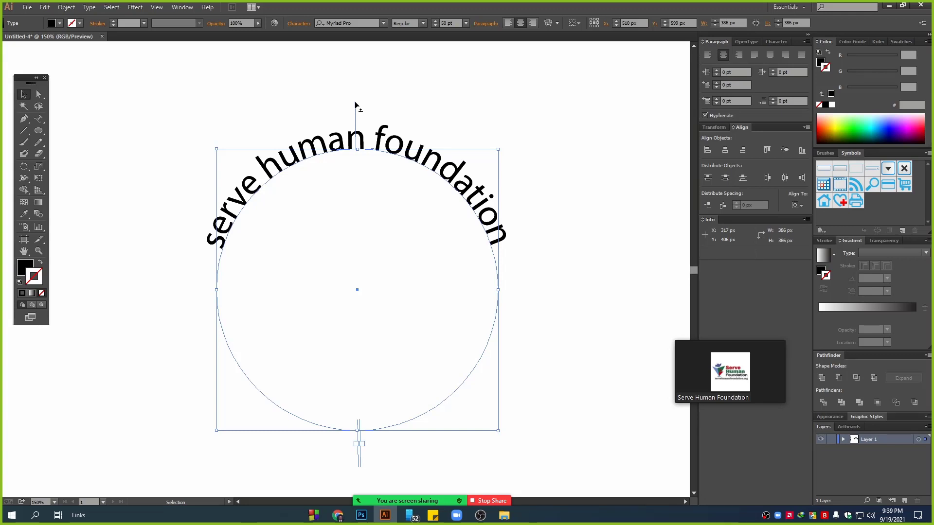
Step: Create a flipped copy of the text inside the circle's lower half and scale it up proportionally to about 458 px wide
left_click_drag(357, 105, 357, 219)
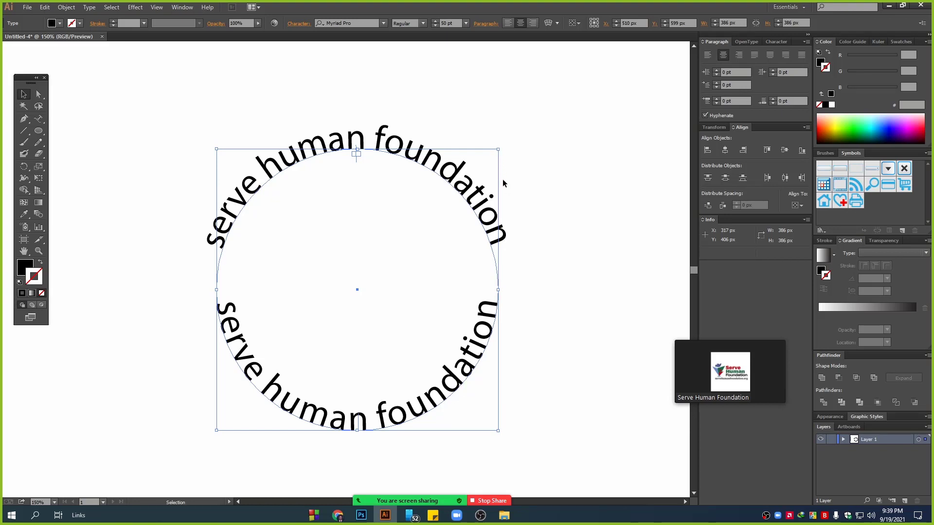
left_click_drag(499, 150, 524, 112)
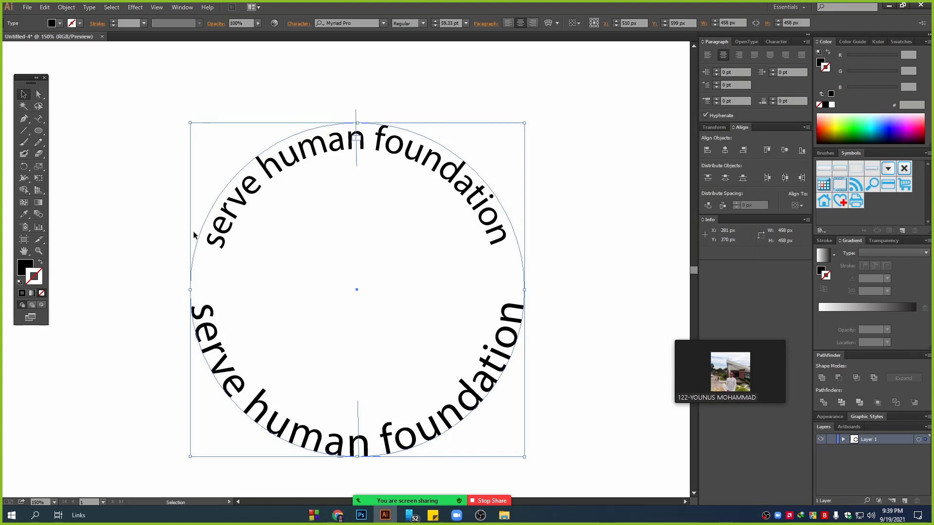
Step: Delete the circular texts and draw a new unfilled circle about 407 px wide with a black stroke
key("Delete")
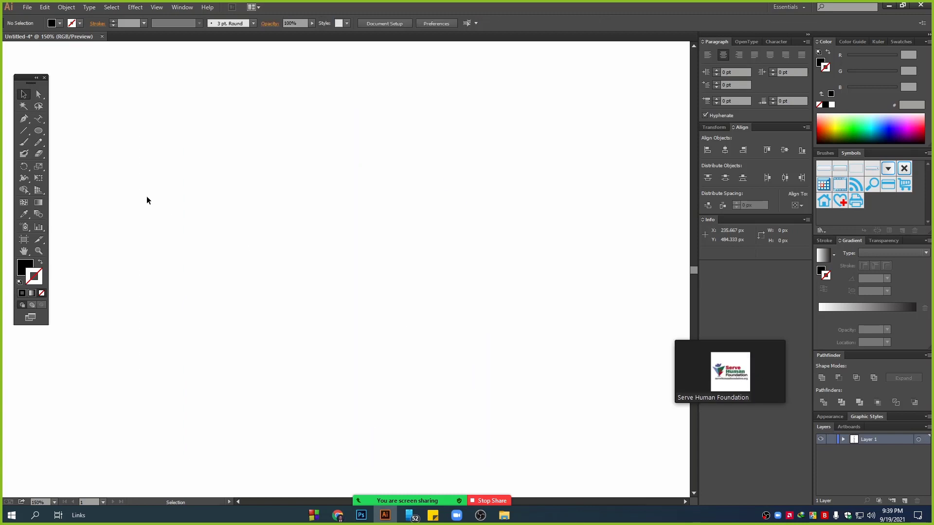
left_click(38, 130)
left_click_drag(201, 163, 497, 459)
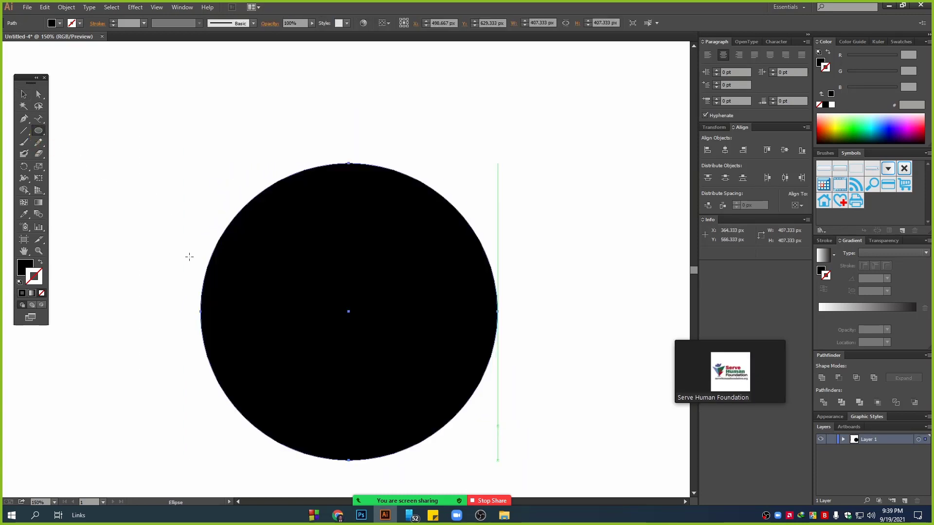
left_click(41, 262)
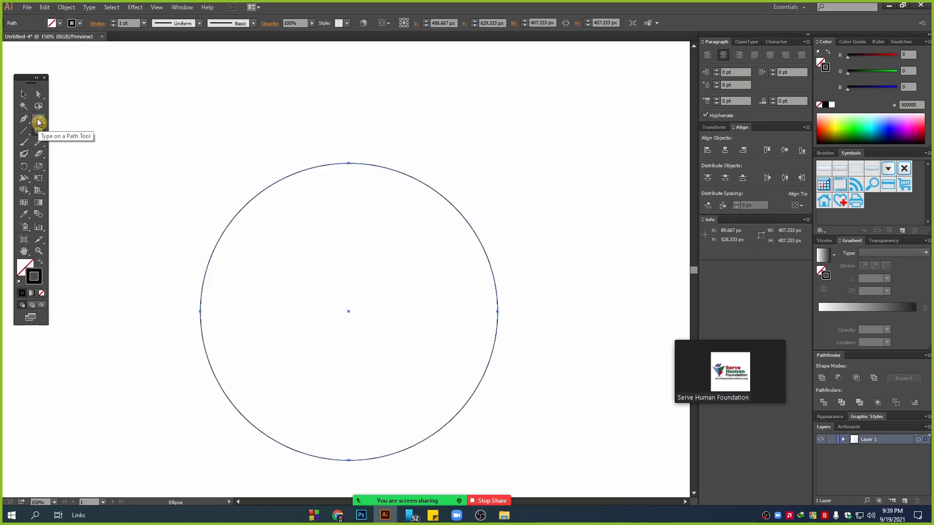
Step: Add the capitalised text "SERVE HUMAN FOUNDATIO" along the new circle with the Type on a Path tool
left_click_drag(39, 119, 98, 145)
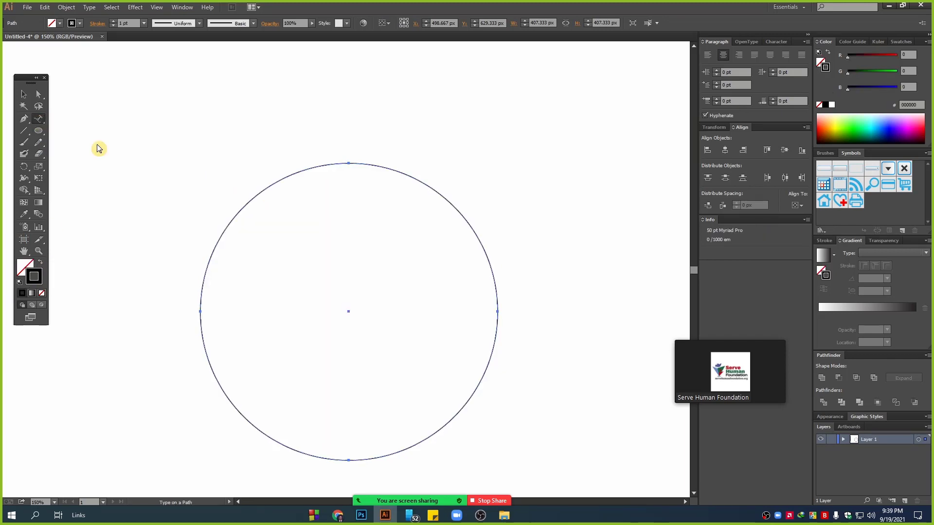
left_click(349, 163)
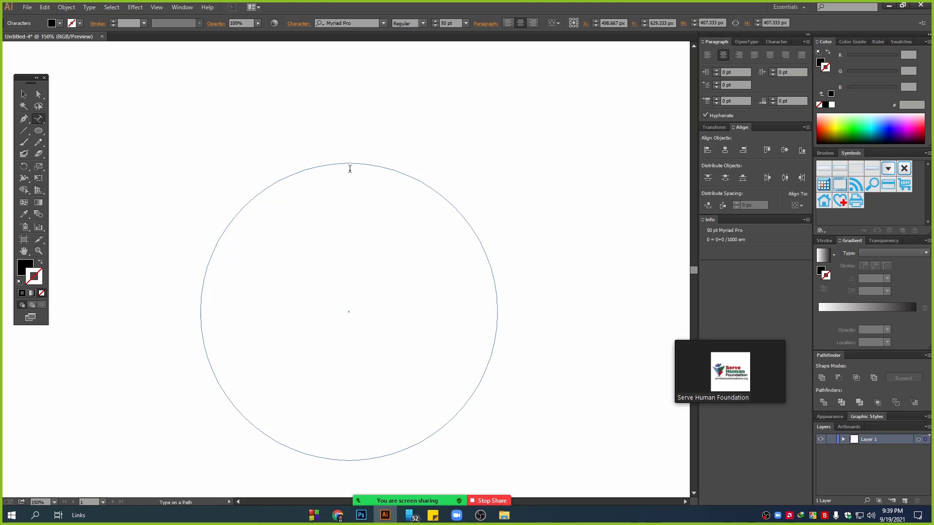
type("Ser")
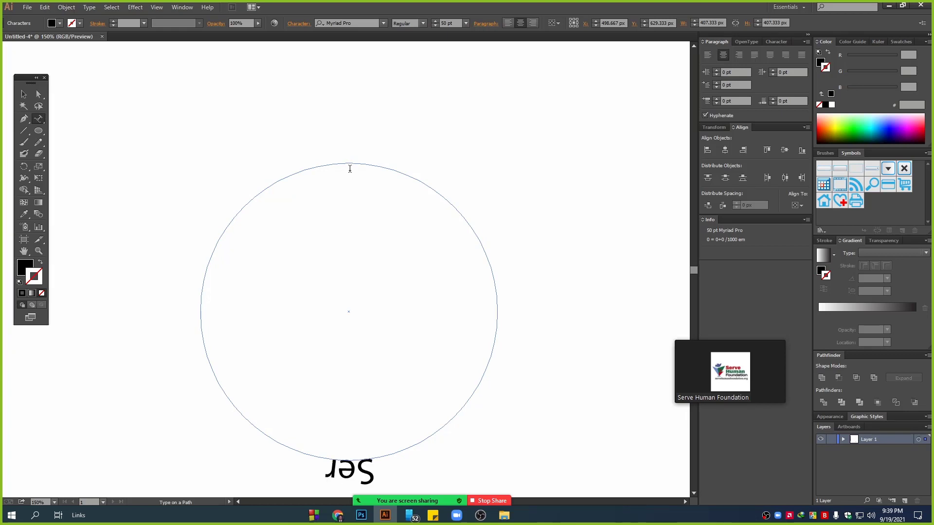
key("BackSpace")
key("BackSpace")
key("BackSpace")
type("SER")
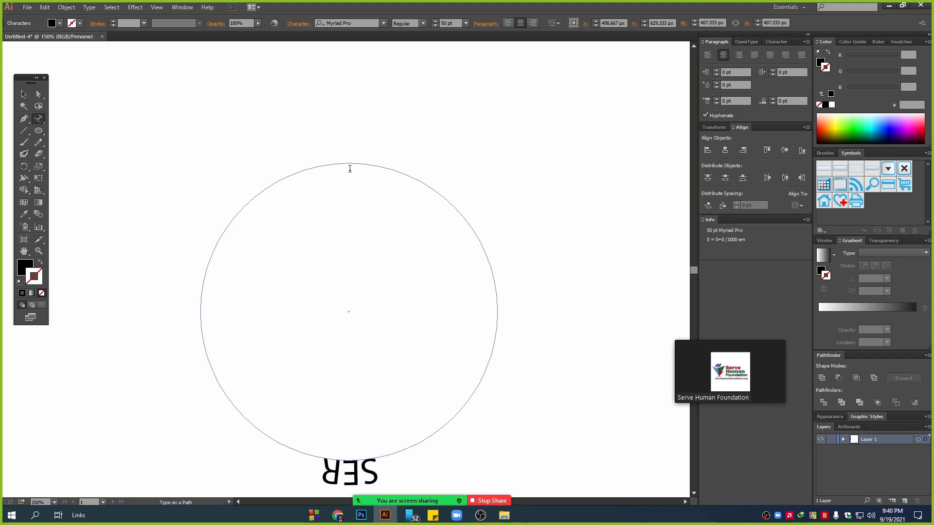
type("VE HUMAN")
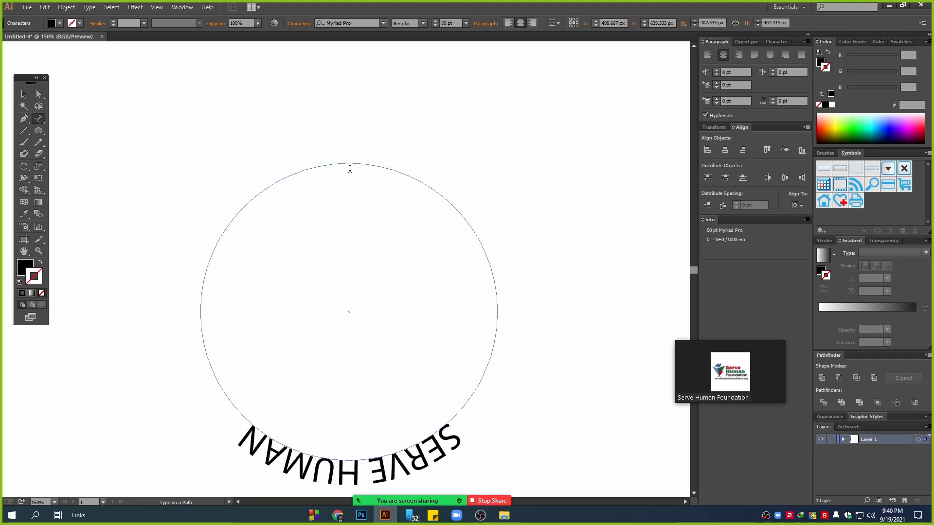
type(" FAOU")
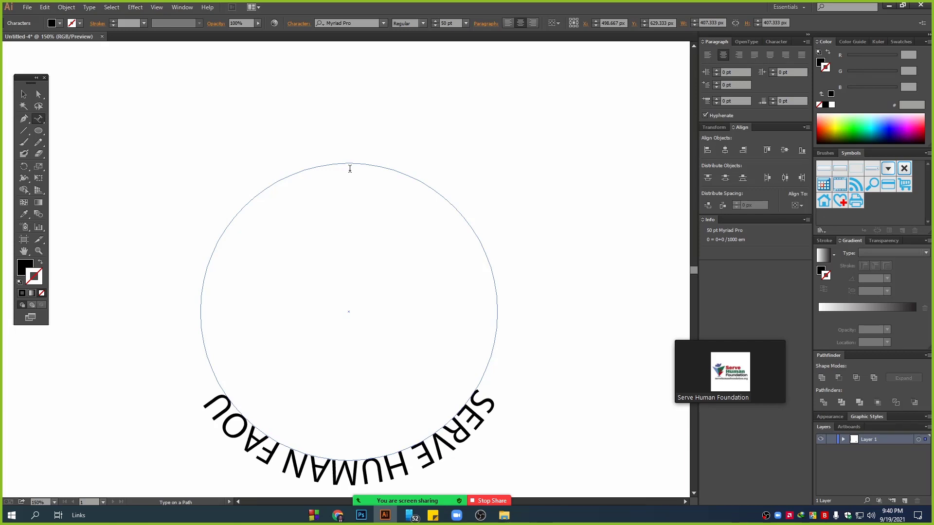
key("BackSpace")
key("BackSpace")
key("BackSpace")
type("OUNDATIO")
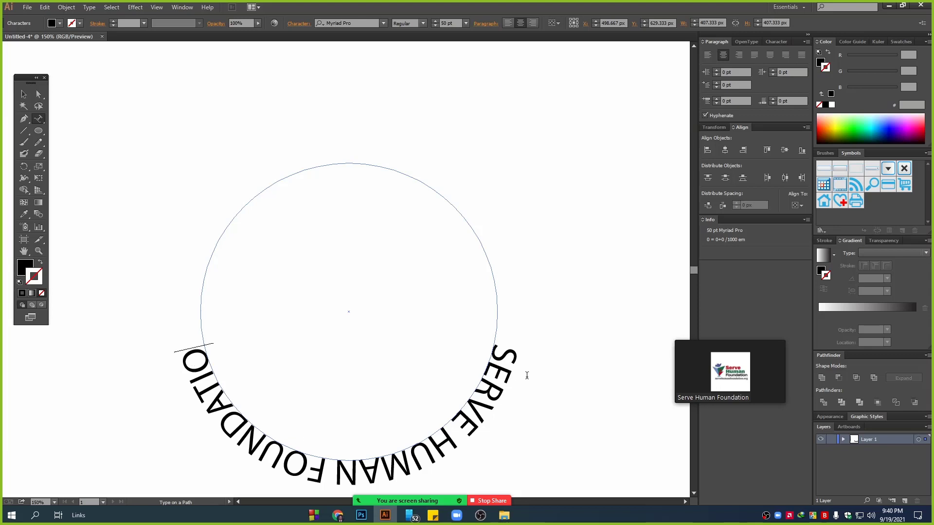
Step: Rotate the capitalised circular text half a turn so it arches over the upper half of the circle
left_click(23, 96)
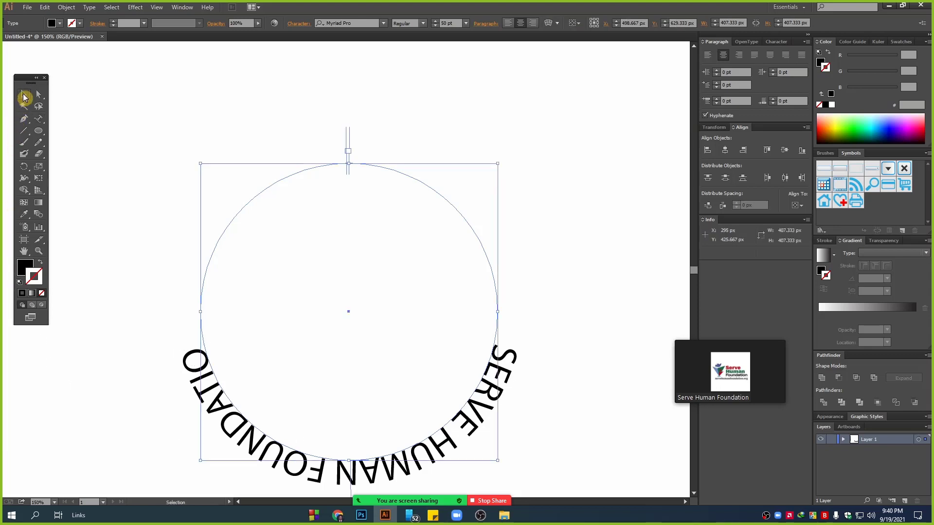
scroll(501, 229, "down", 2)
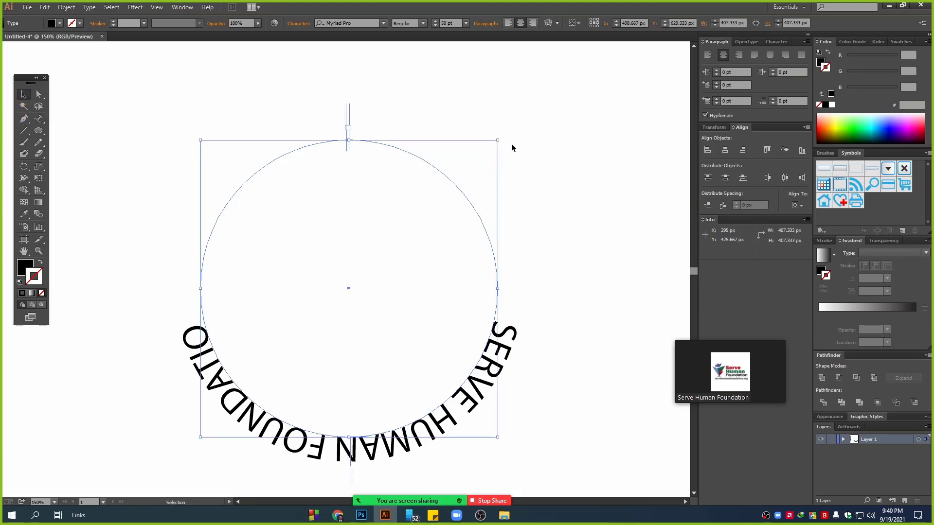
left_click_drag(501, 137, 265, 416)
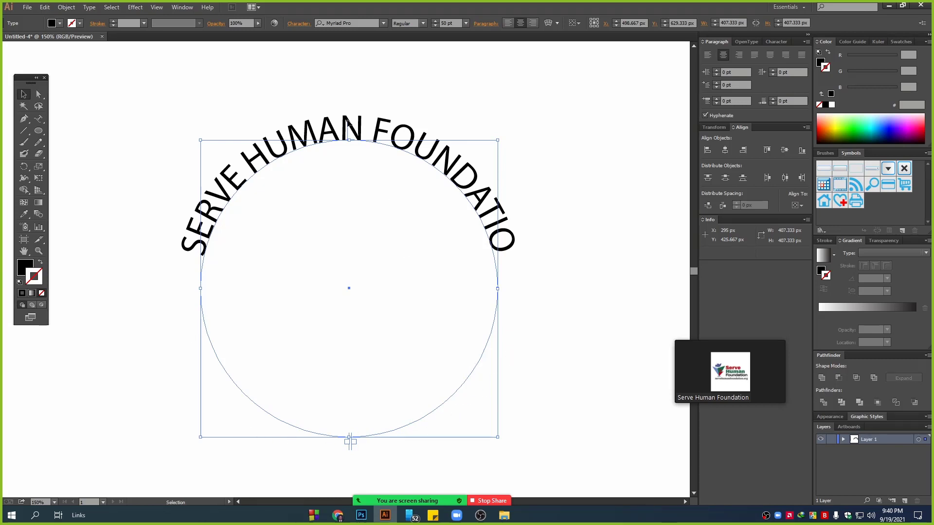
scroll(347, 126, "up", 2)
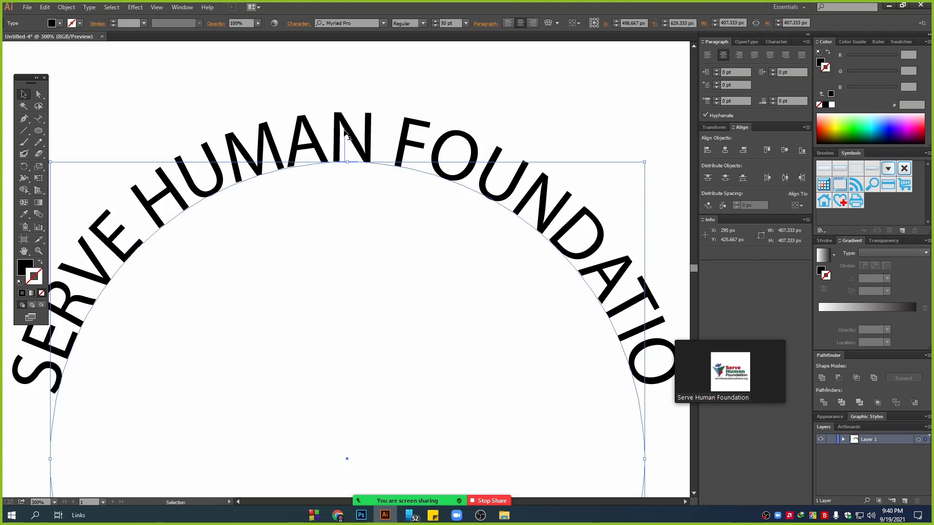
Step: Scale the circular text up proportionally to about 439 px wide and keep it outside the circle, arching over the upper half
left_click_drag(344, 131, 345, 186)
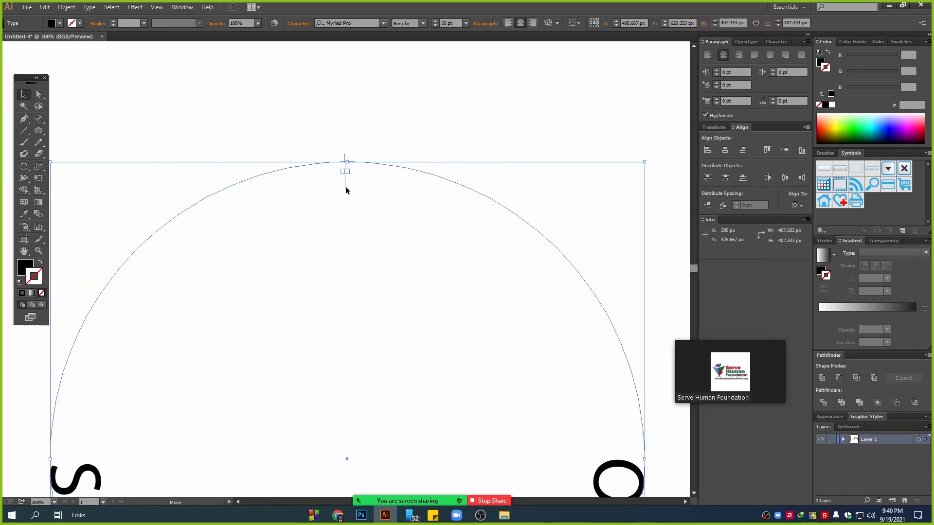
key("ctrl+1")
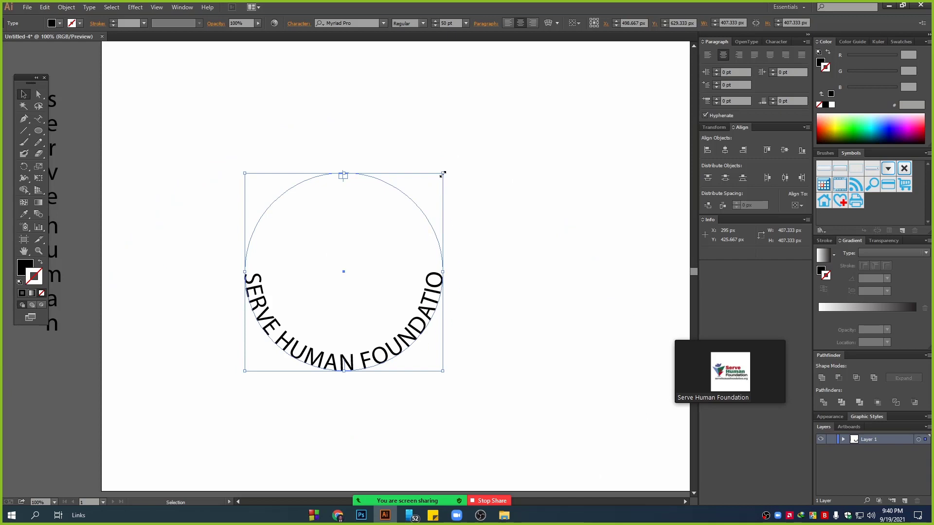
left_click_drag(443, 173, 451, 165)
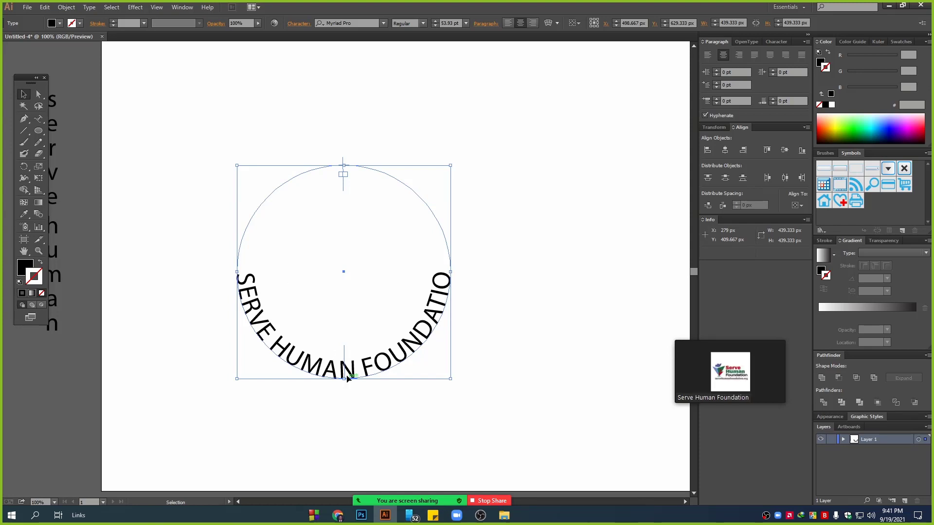
left_click_drag(345, 349, 339, 402)
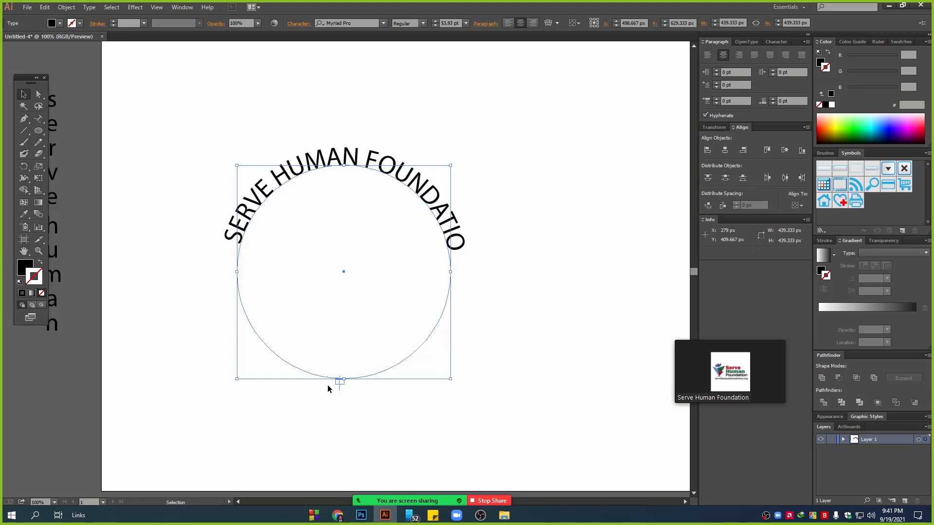
key("a")
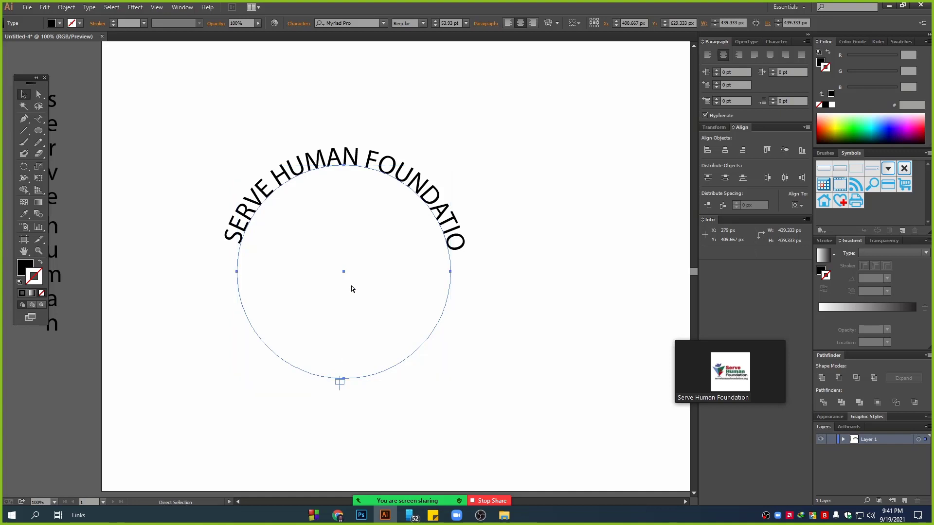
key("v")
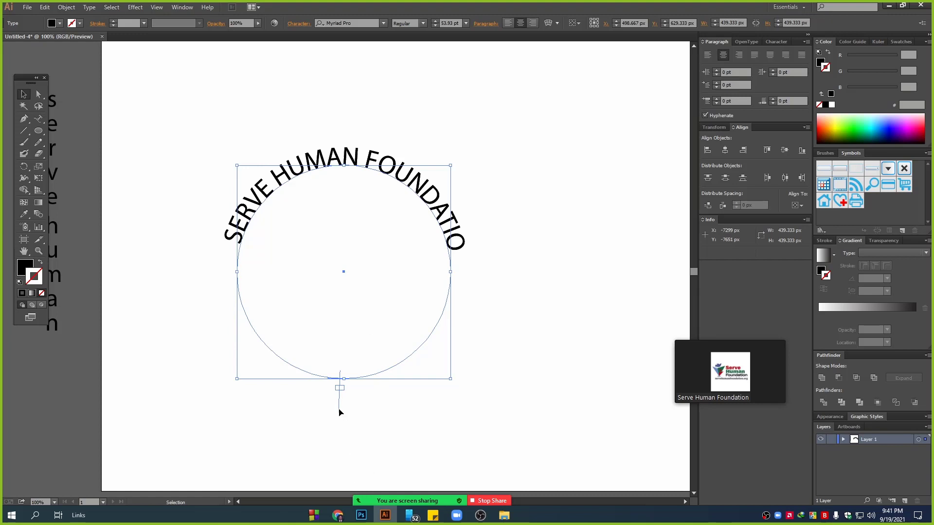
Step: Create a flipped copy of the circular text along the lower half and scale it up proportionally to about 513 px wide
left_click_drag(340, 411, 341, 355)
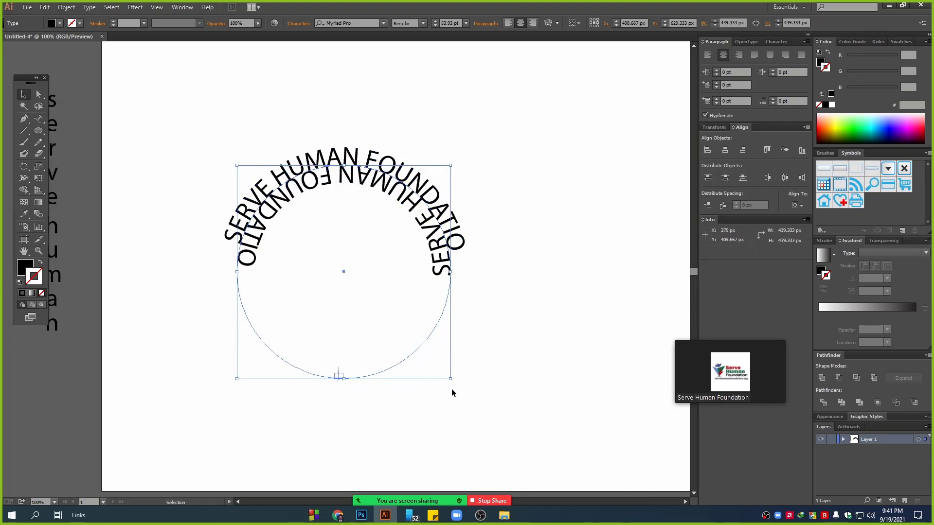
left_click_drag(456, 382, 195, 177)
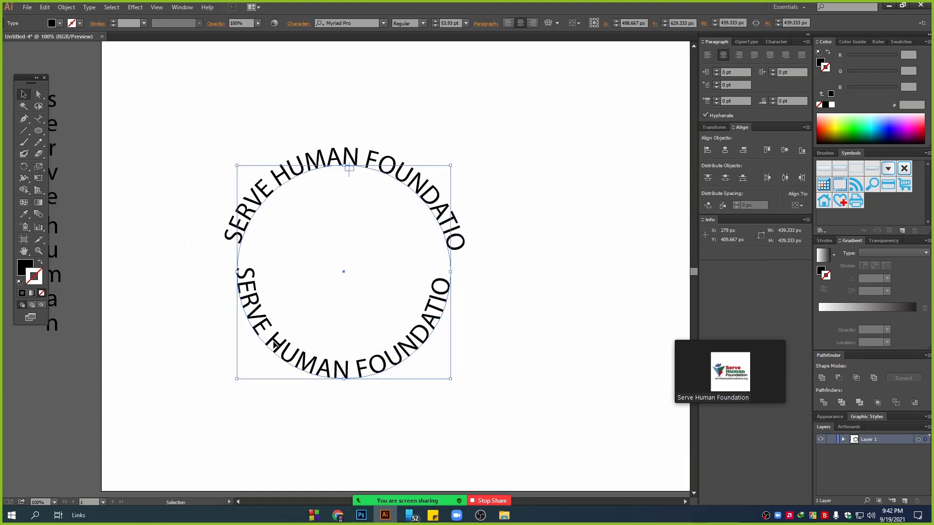
left_click_drag(451, 381, 469, 413)
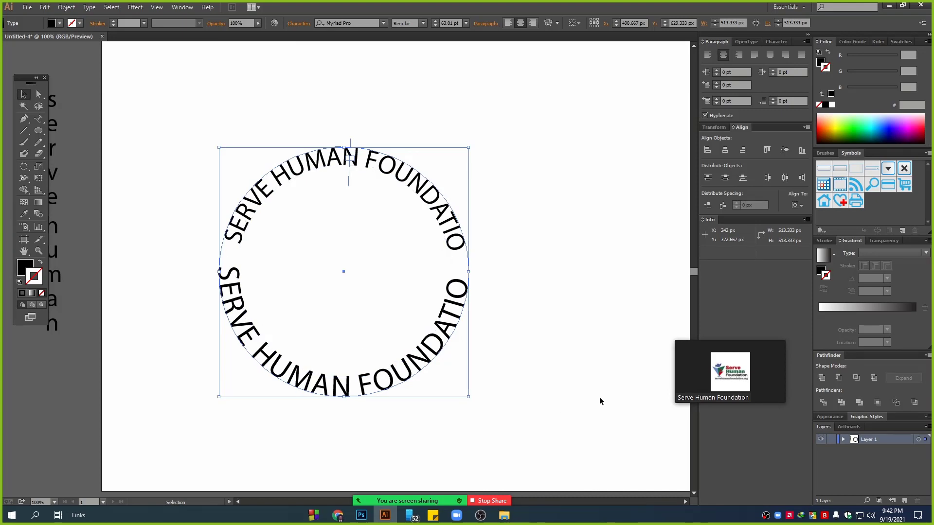
Step: Compare the character settings of the two circular texts and match the lower text to the upper one with the Eyedropper
left_click(549, 352)
left_click(368, 170)
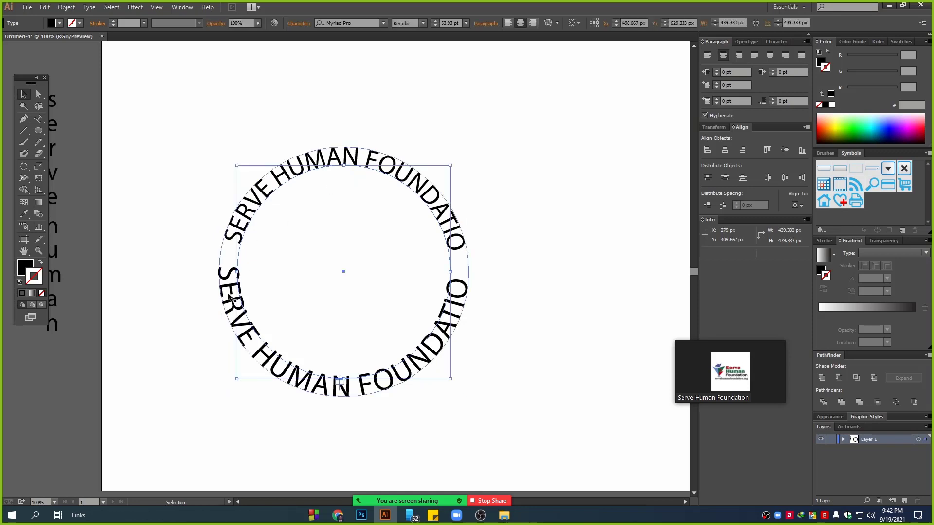
left_click(224, 284)
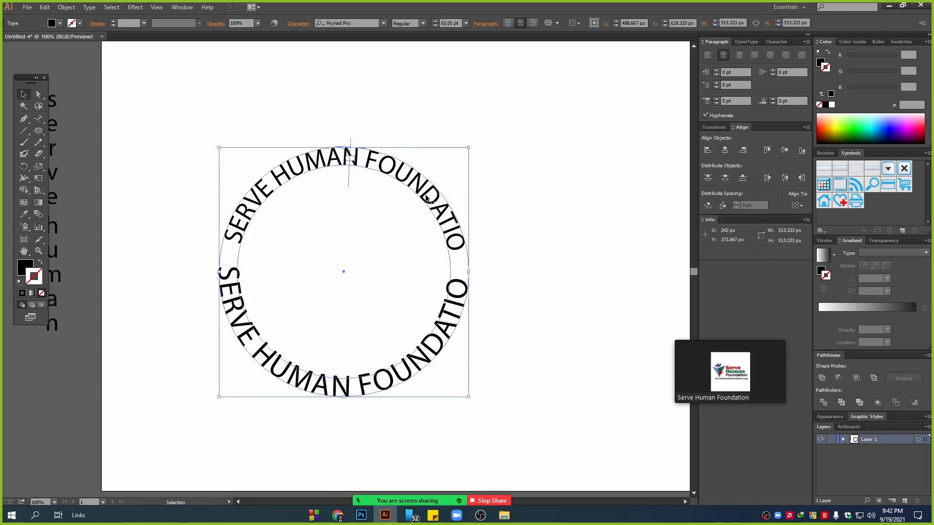
left_click(426, 197)
left_click(778, 43)
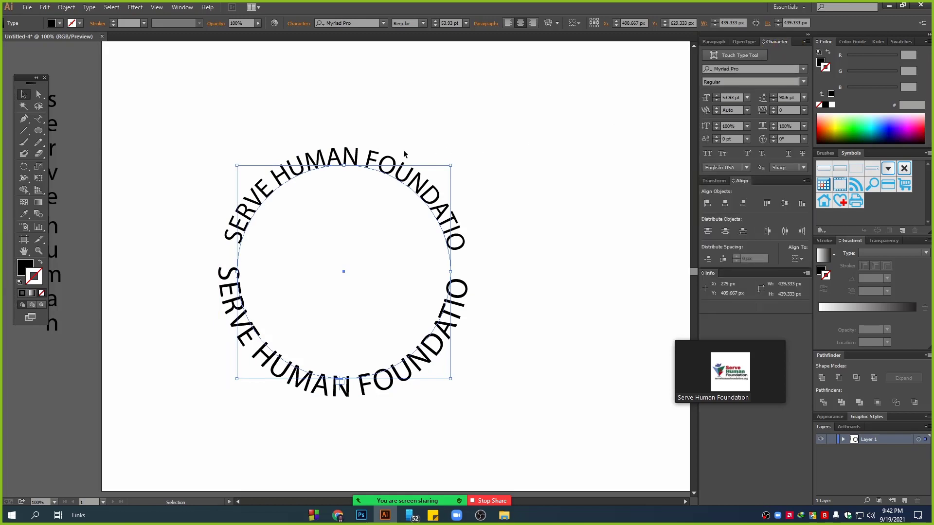
left_click(439, 343)
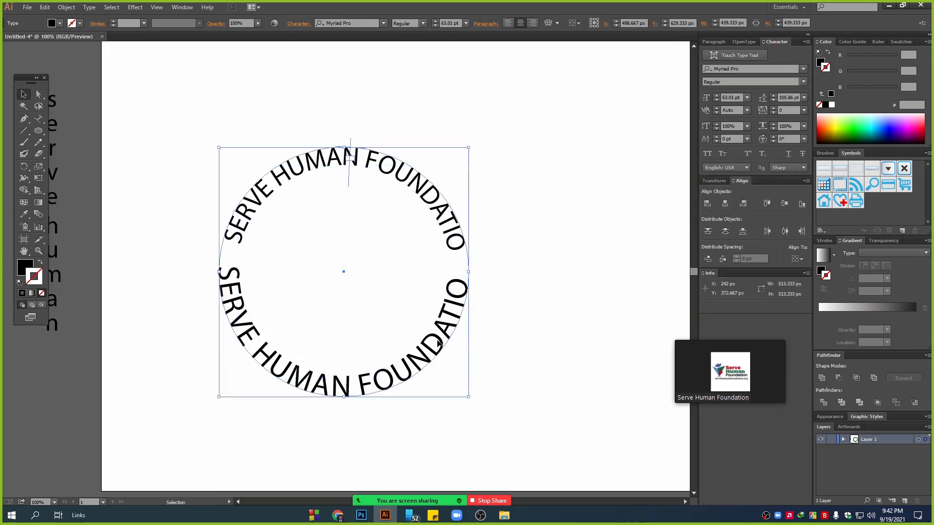
left_click(24, 214)
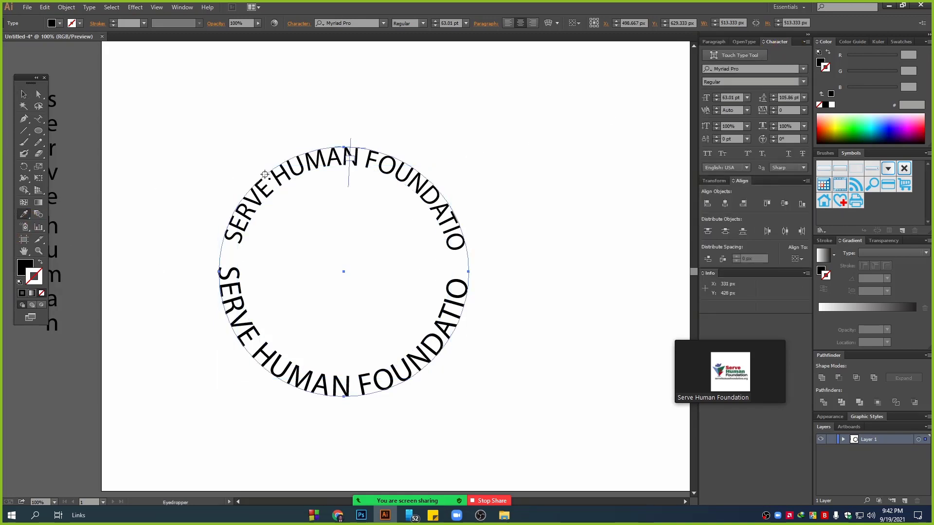
left_click(276, 176)
key("v")
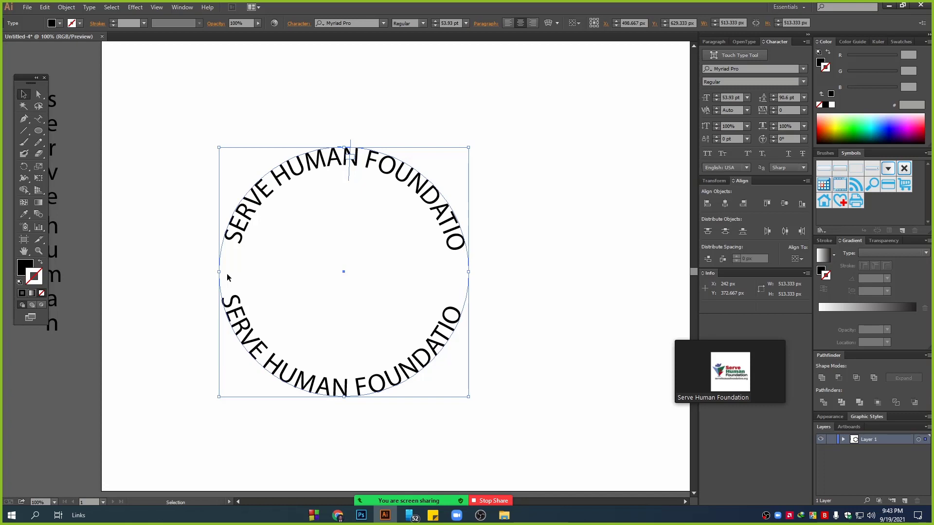
Step: Draw a black ellipse about 95 by 120 px in the artboard's upper-left area and place a copy above the circular text
scroll(250, 232, "up", 3)
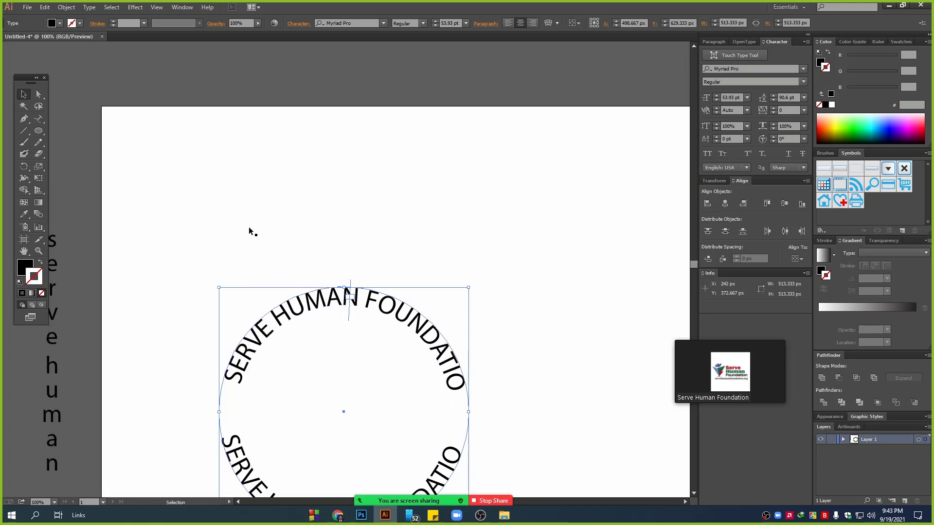
left_click(39, 130)
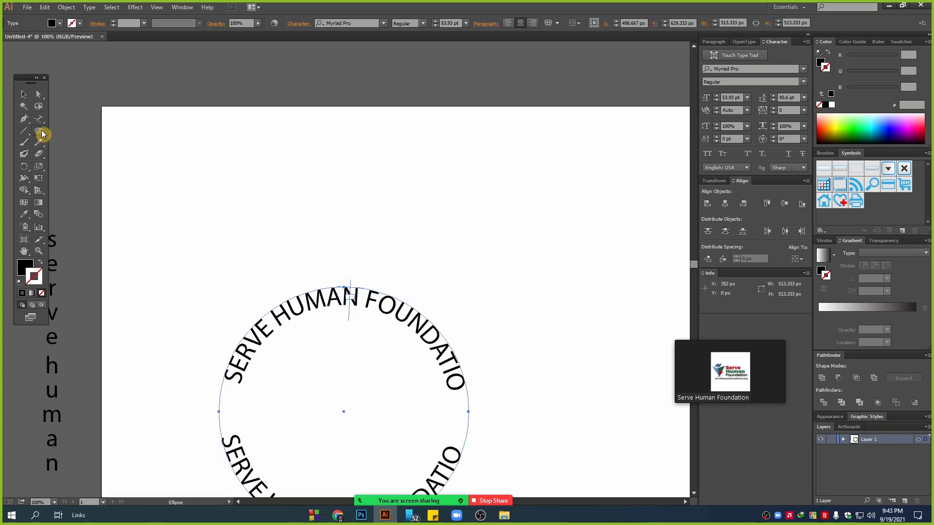
left_click_drag(121, 142, 167, 200)
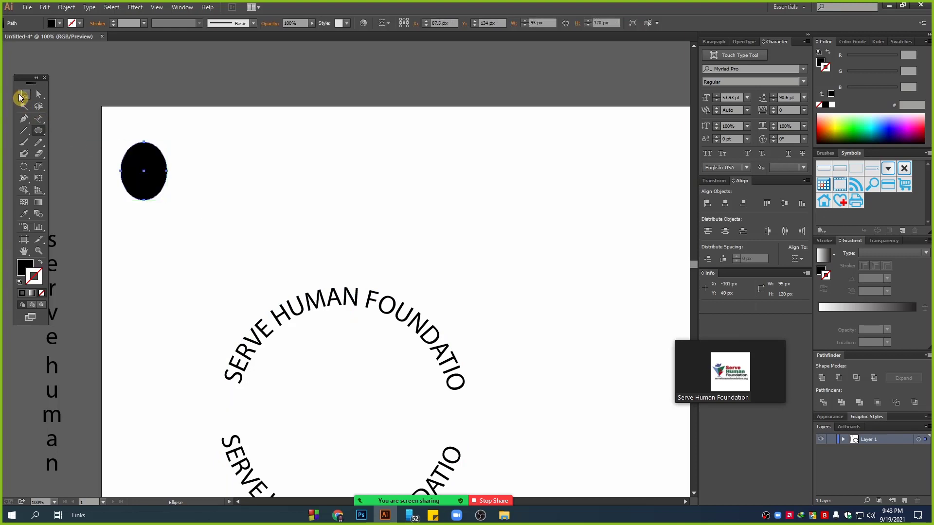
left_click(23, 94)
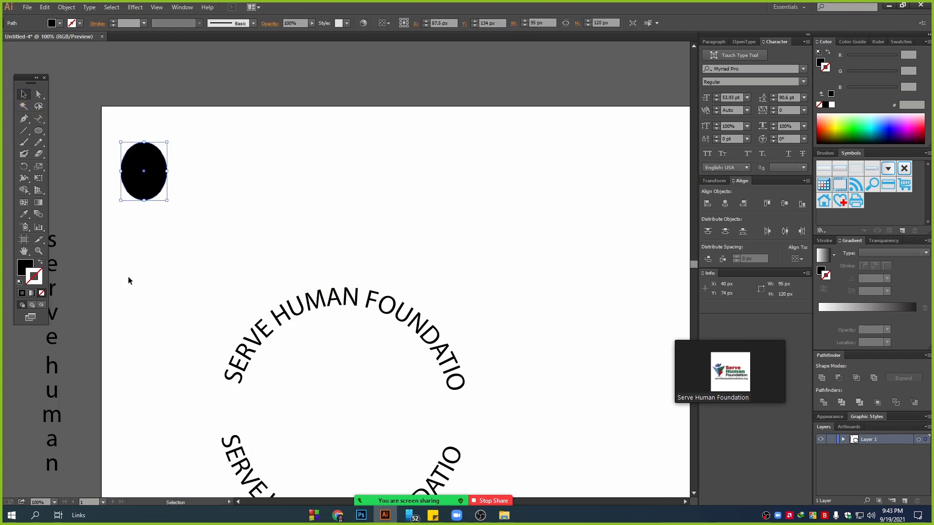
left_click_drag(146, 168, 336, 190)
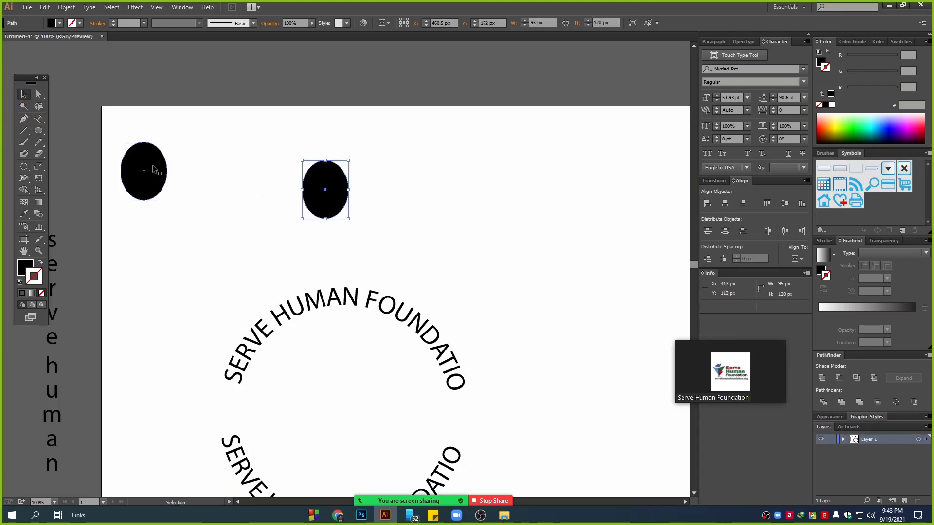
Step: Give the original ellipse a light green 96ff6f fill without a stroke and shift it slightly toward the artboard's left edge
left_click(886, 73)
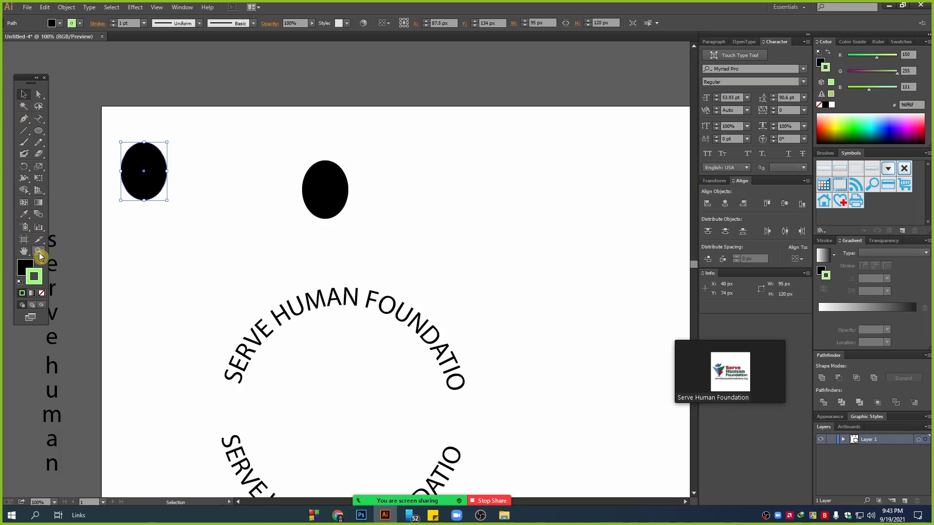
left_click(41, 262)
left_click(41, 293)
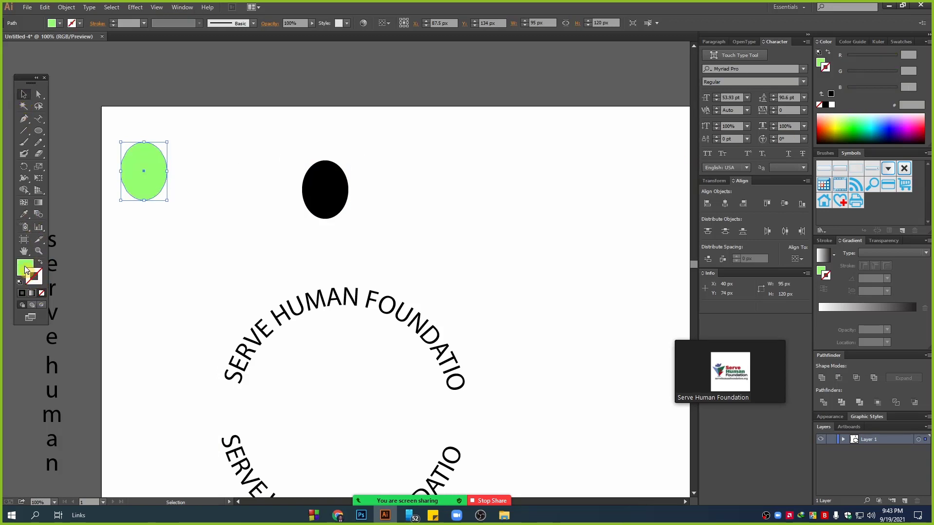
scroll(241, 227, "down", 1)
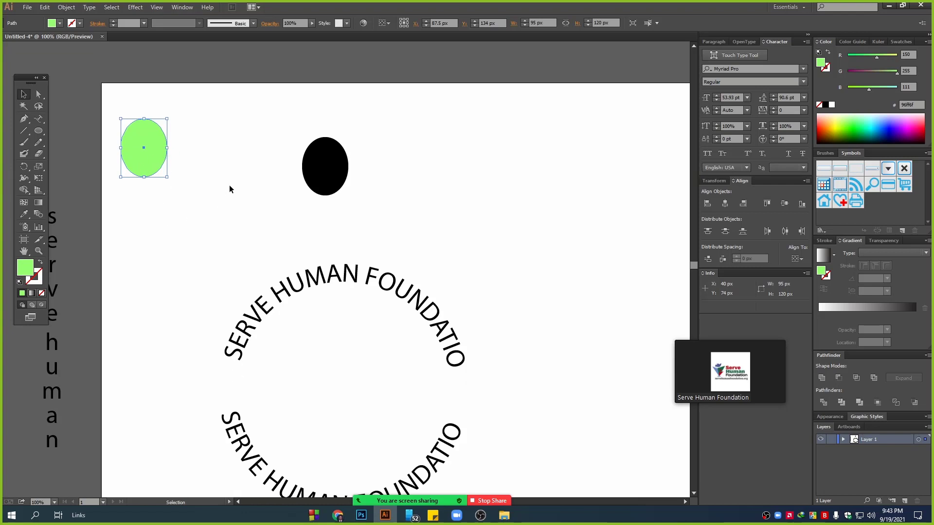
mouse_move(140, 133)
left_mouse_down()
mouse_move(181, 141)
mouse_move(138, 140)
left_mouse_up()
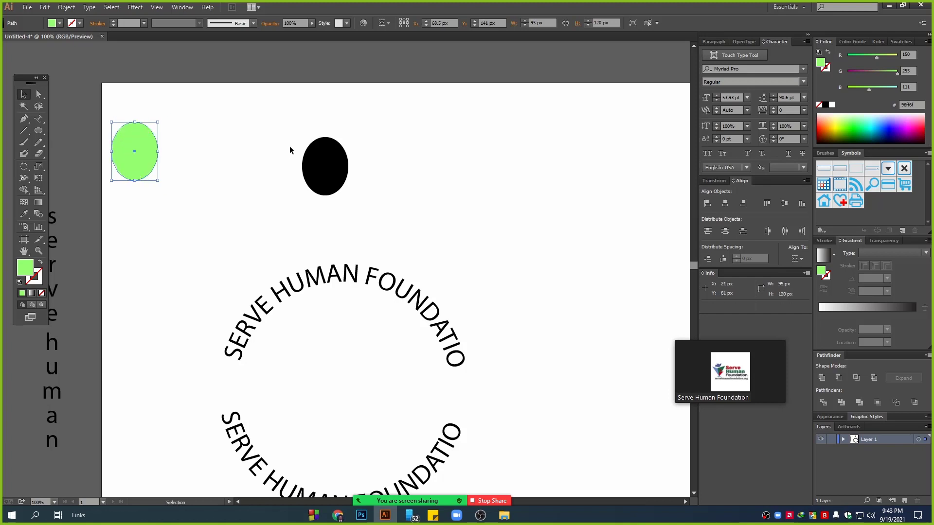
Step: Move the black ellipse slightly right and apply the green ellipse's fill to it with the Eyedropper
left_click_drag(289, 121, 364, 211)
left_click_drag(347, 155, 366, 148)
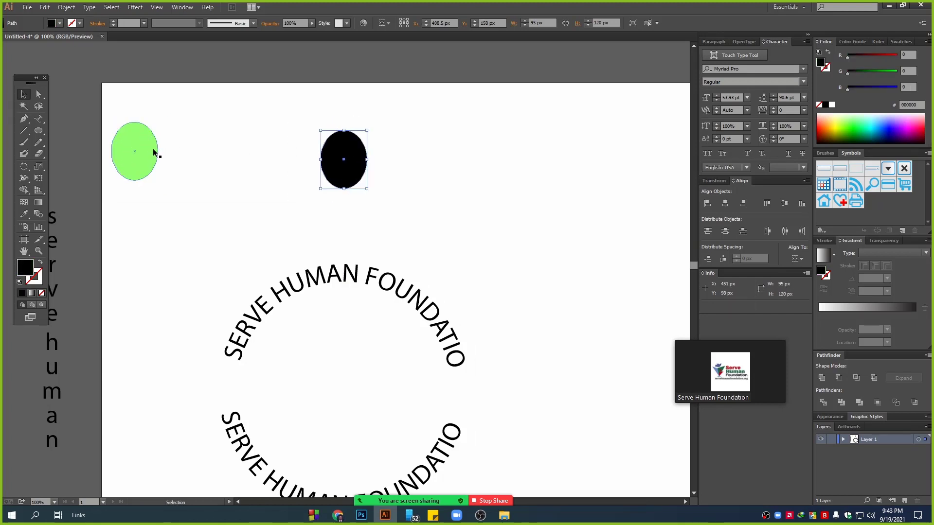
left_click(24, 219)
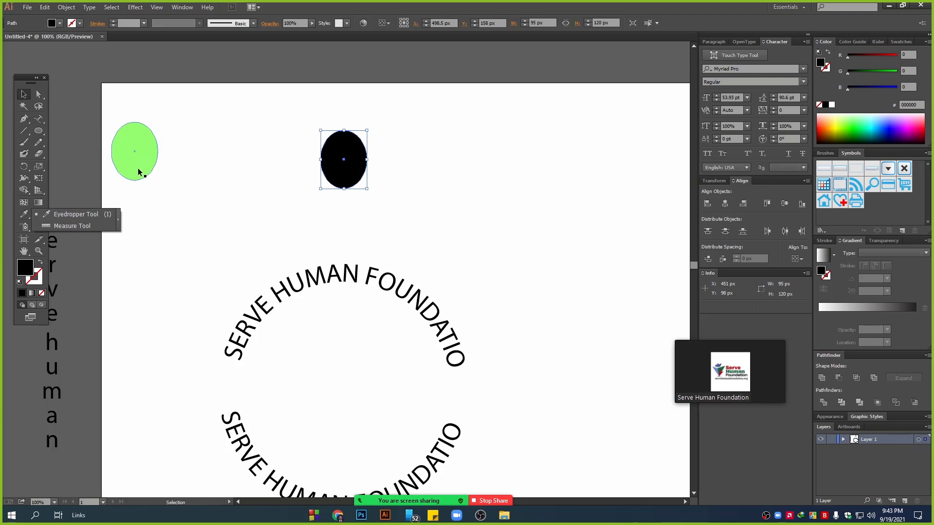
left_click(76, 214)
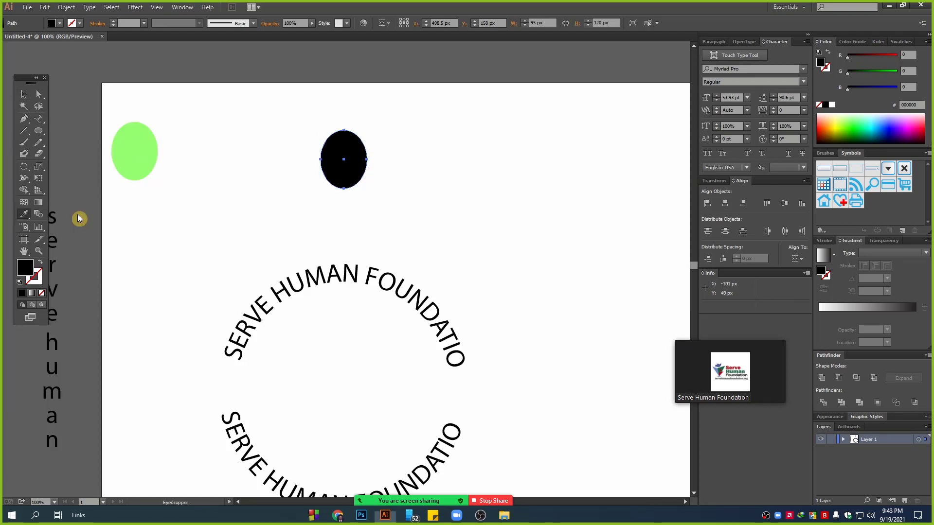
left_click(144, 148)
key("v")
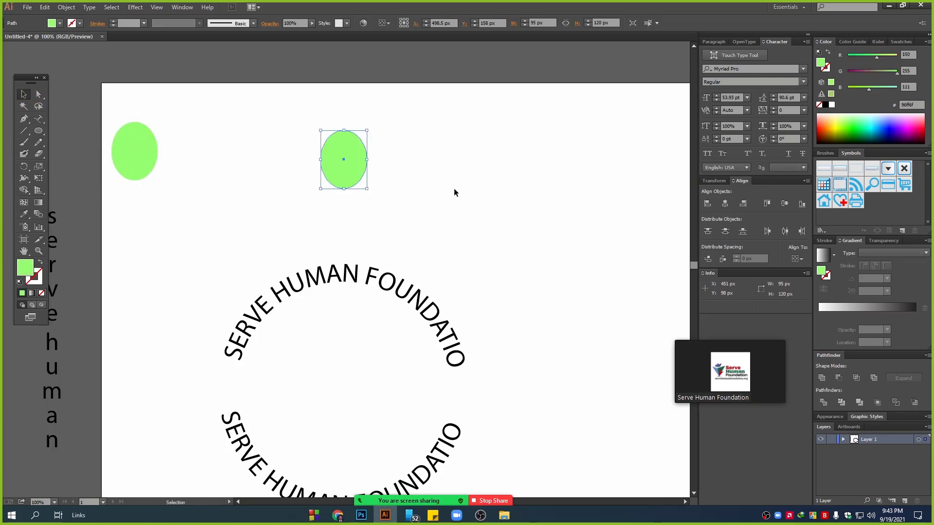
Step: Move the vertical text onto the artboard's right side and match its character settings to the upper circular text with the Eyedropper
left_click(455, 193)
left_click_drag(57, 240, 571, 187)
left_click(23, 214)
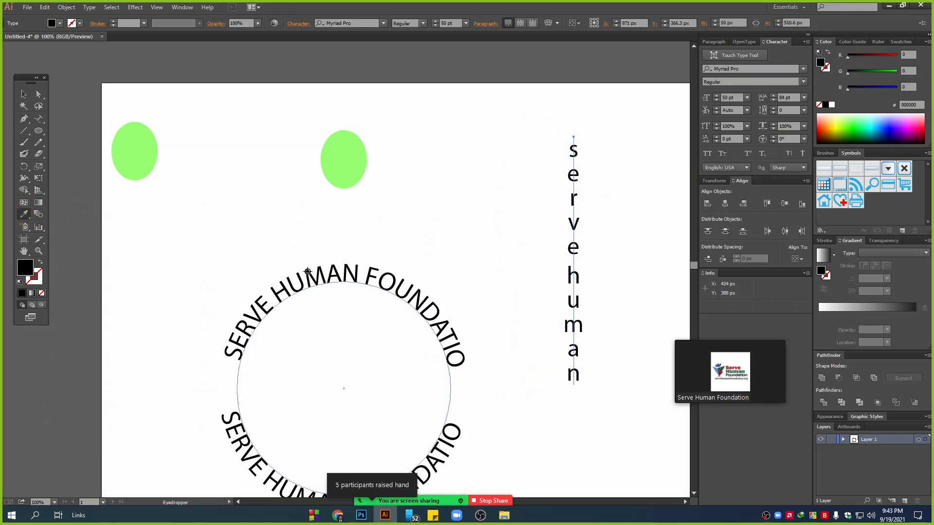
left_click(308, 272)
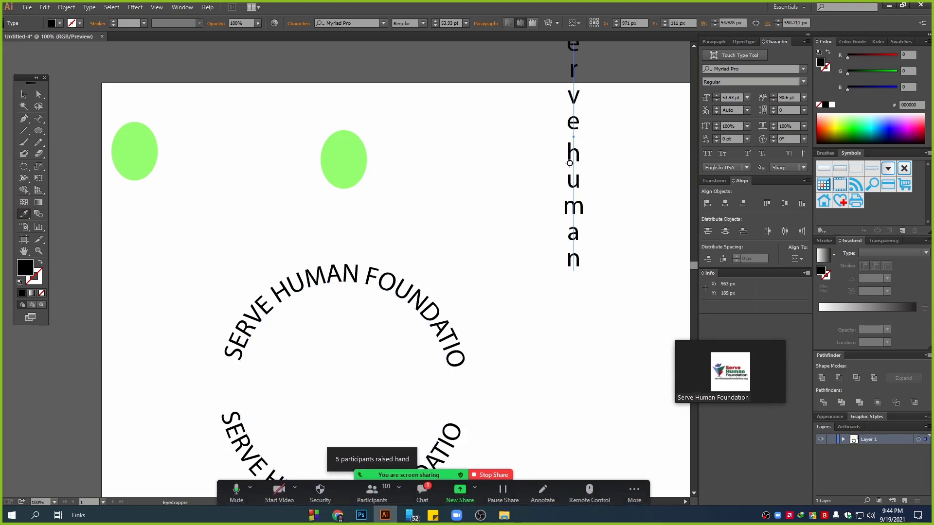
left_click(23, 94)
scroll(487, 197, "down", 1)
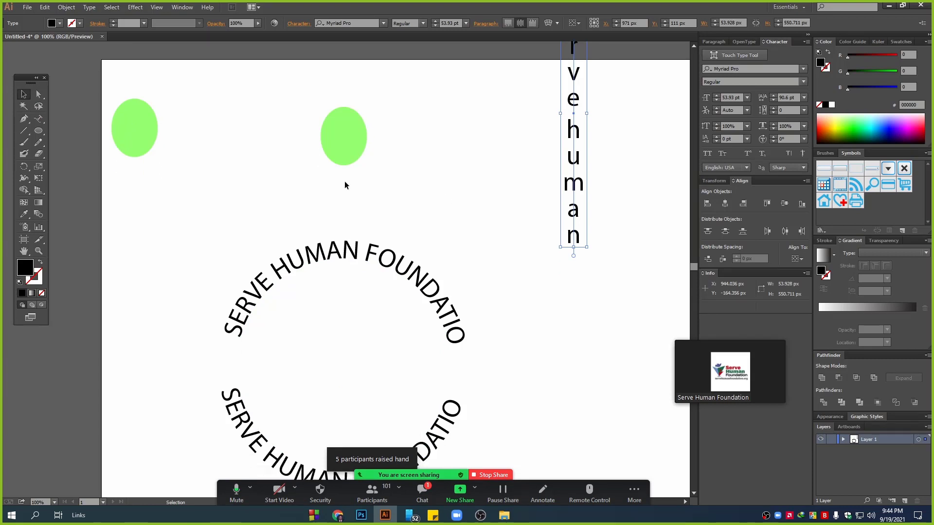
Step: Add the horizontal point text "SERVE HUMAN FOUNDATIO" between the green ellipses and the circular text
left_click_drag(38, 118, 70, 119)
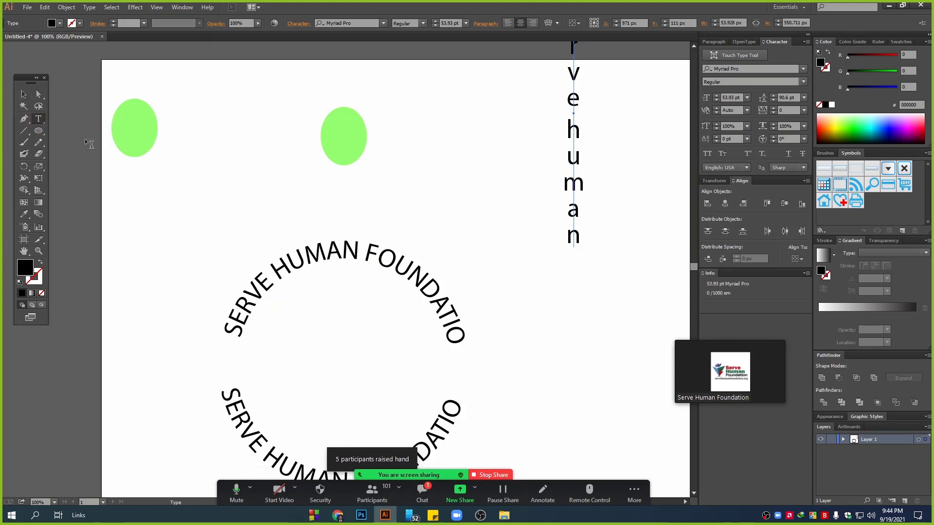
left_click(136, 209)
type("SERVE HUMAN FOUNDATIO")
key("Escape")
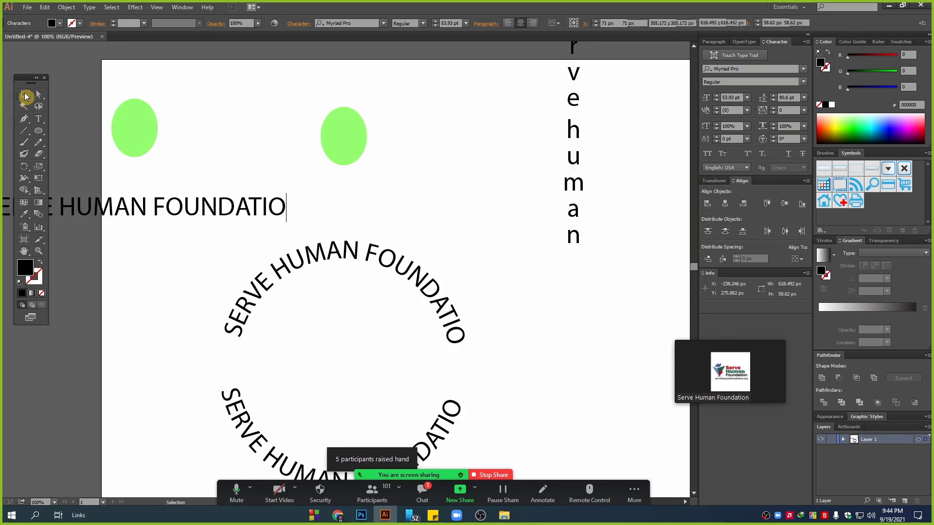
Step: Change the horizontal text's typeface from Myriad Pro to a wide decorative font
left_click(803, 68)
left_click(744, 215)
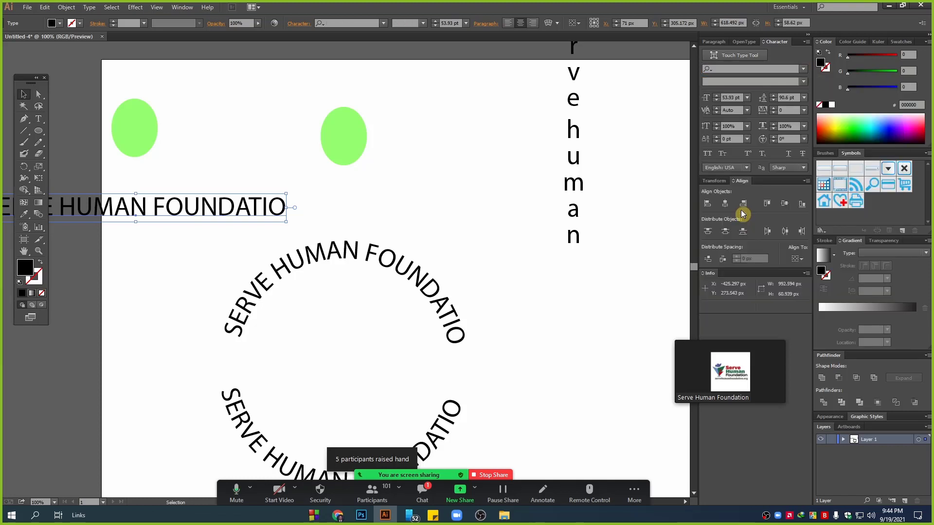
scroll(232, 208, "down", 4)
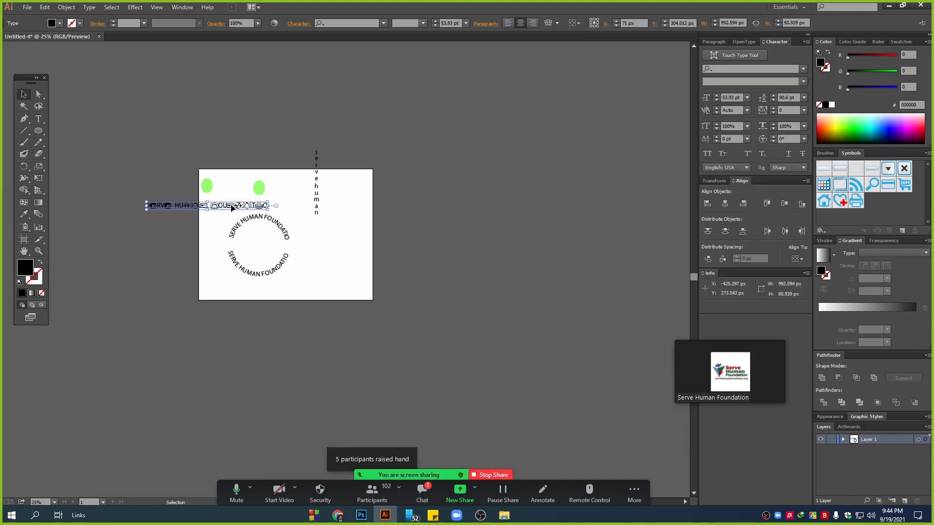
Step: Move the decorative horizontal text from above the circular text to below it, near the artboard's lower edge
left_click_drag(231, 200, 296, 298)
left_click(246, 212)
scroll(281, 303, "up", 3)
left_click_drag(346, 261, 346, 277)
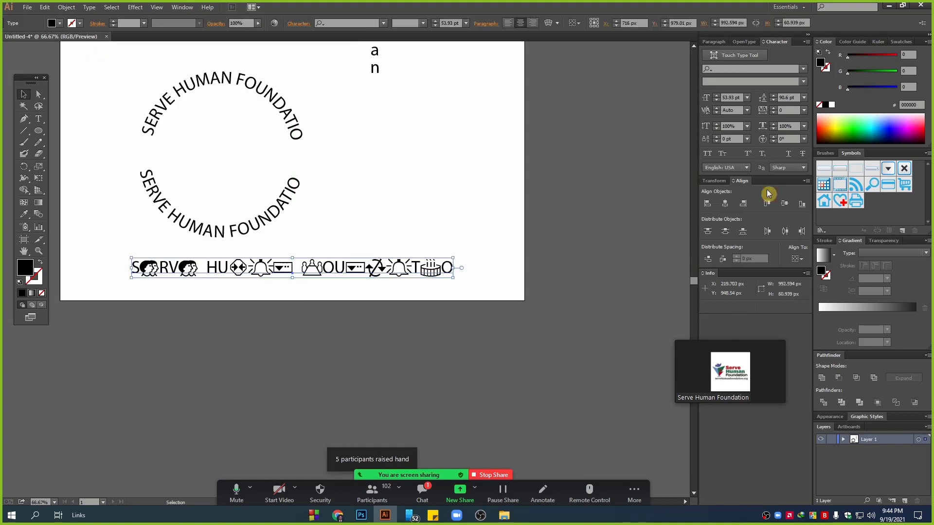
Step: Colour the decorative horizontal text dark blue (0400a7) and enlarge it to about 77 pt
left_click(898, 134)
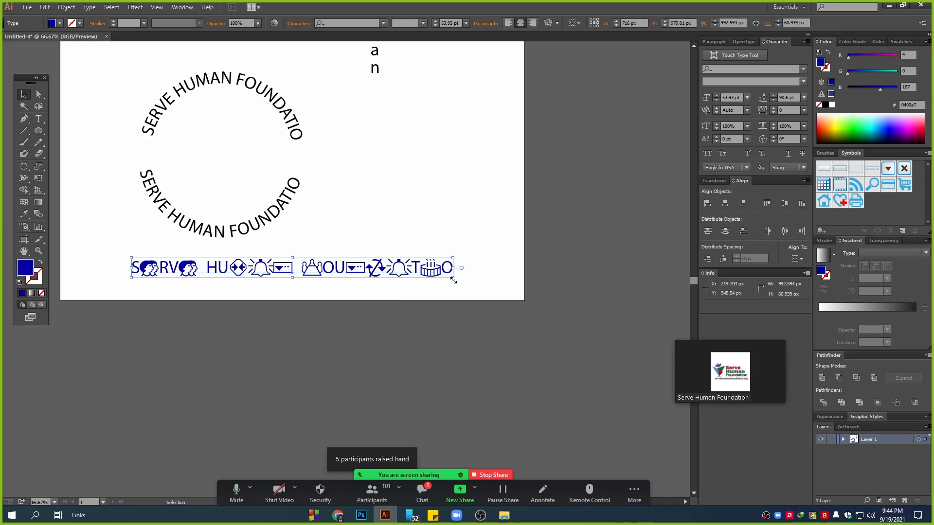
left_click_drag(453, 279, 582, 289)
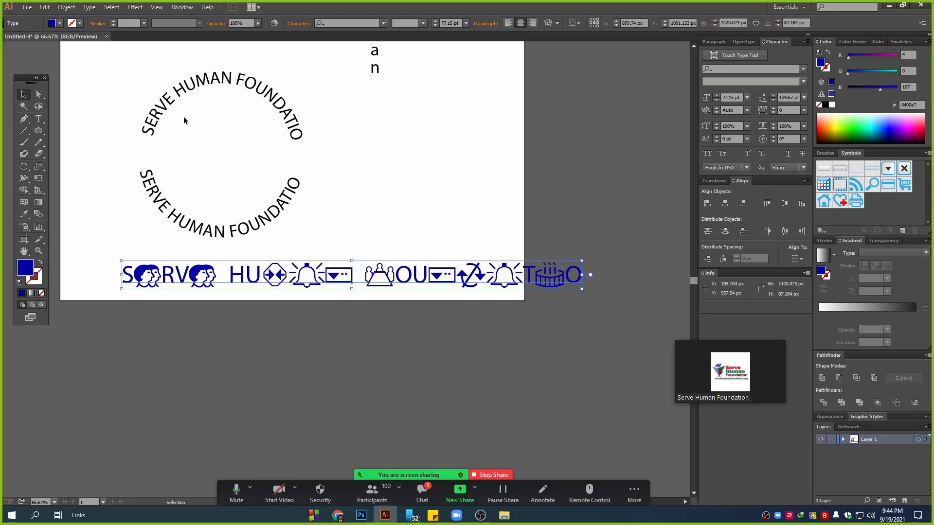
Step: Match the blue horizontal text's font, size and fill to the upper circular text with the Eyedropper
left_click(24, 214)
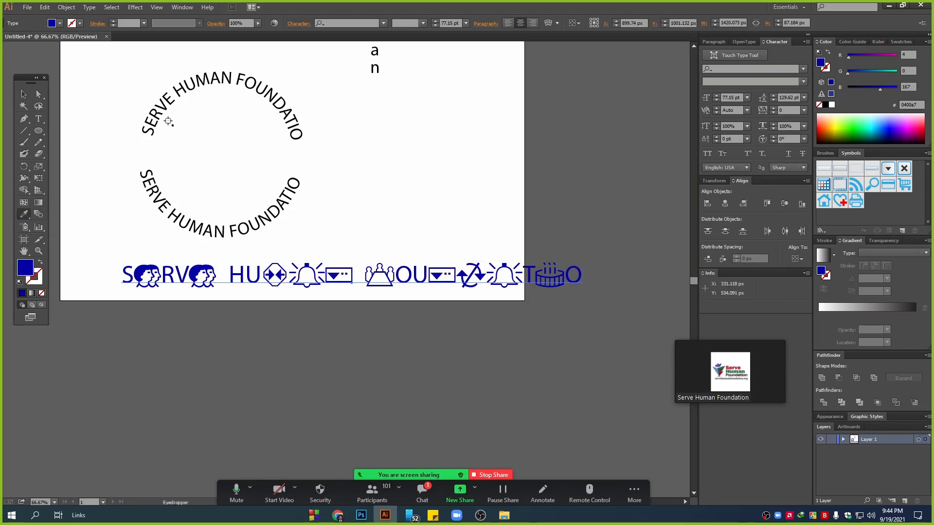
left_click(167, 103)
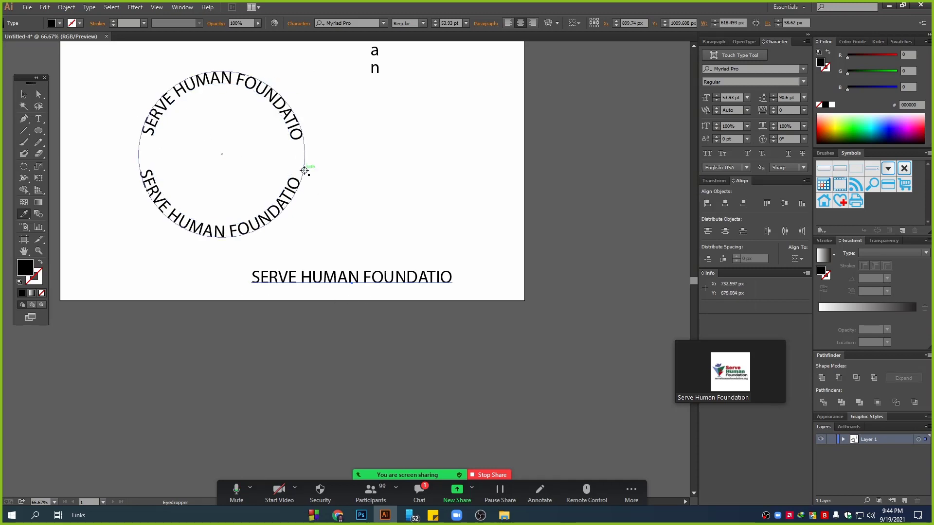
scroll(304, 170, "up", 1)
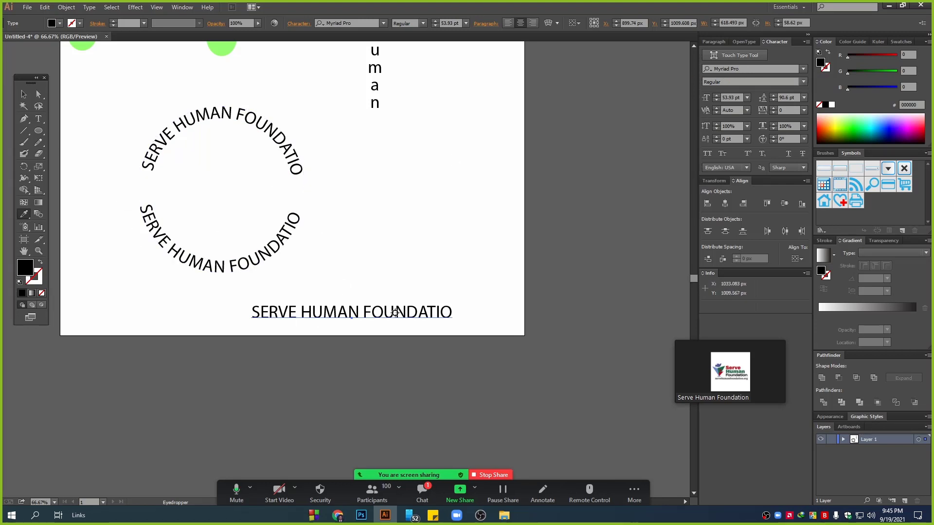
Step: Check the messages in the Zoom meeting chat and minimise the chat window
left_click(422, 494)
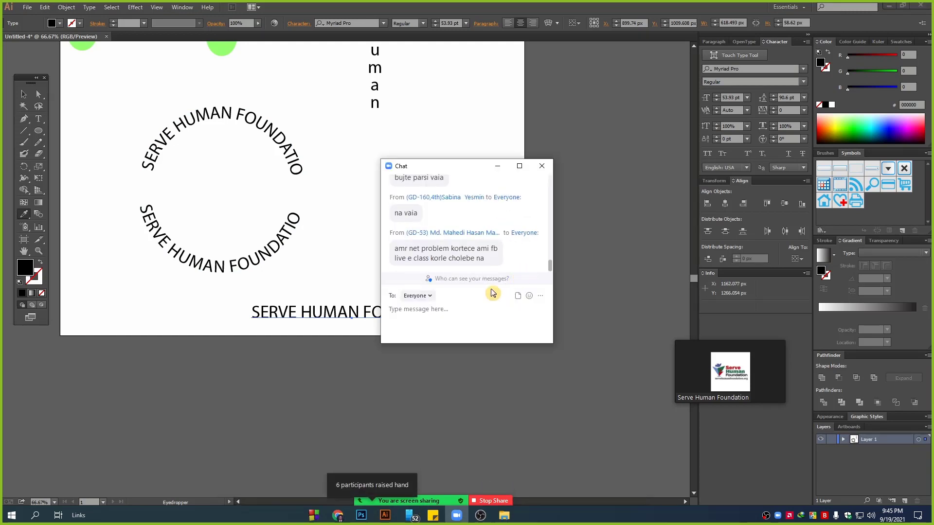
left_click(497, 166)
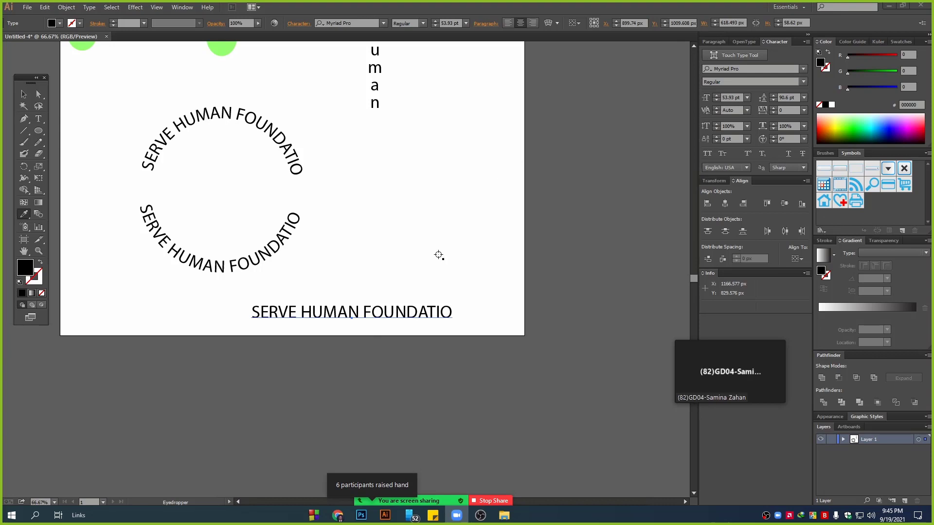
left_click(25, 99)
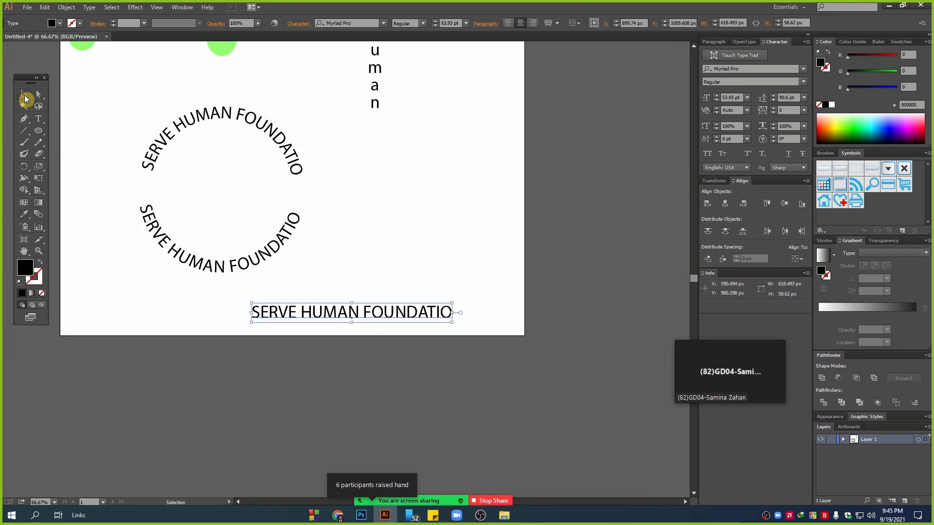
double_click(358, 317)
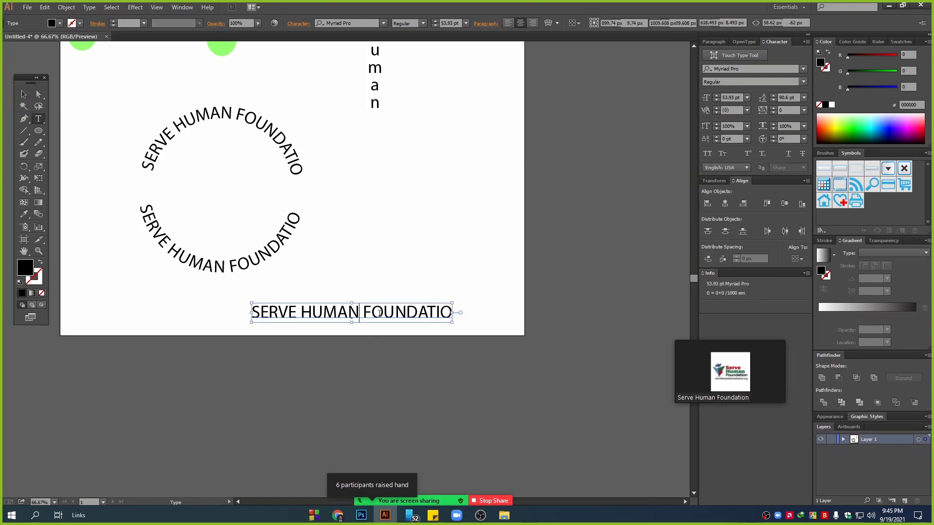
key("ctrl+a")
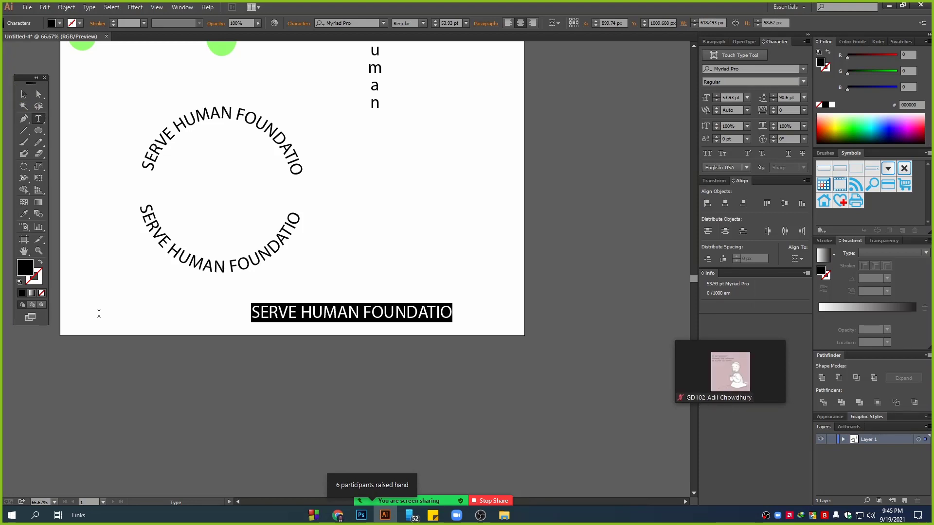
scroll(99, 314, "up", 3)
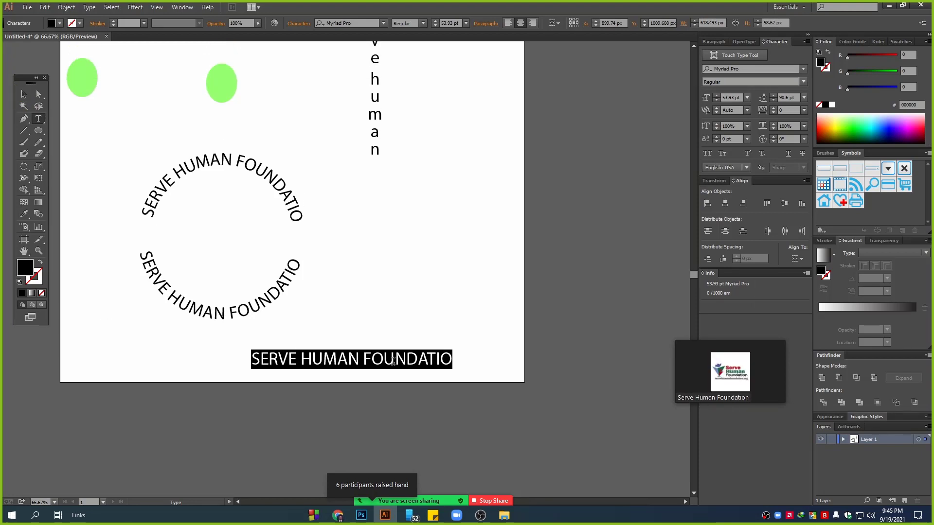
scroll(394, 361, "down", 2)
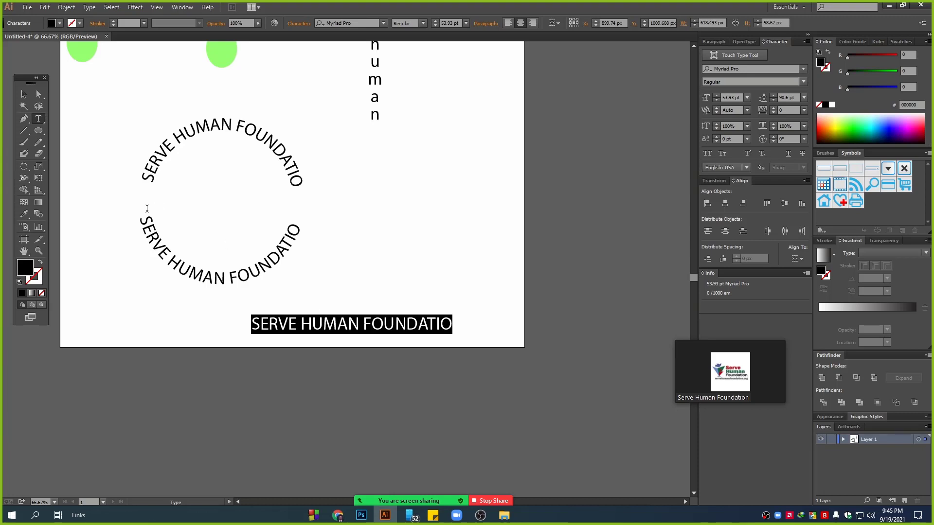
Step: Change the upper circular text's fill to green 00a600 and deselect it
left_click(23, 94)
left_click(216, 126)
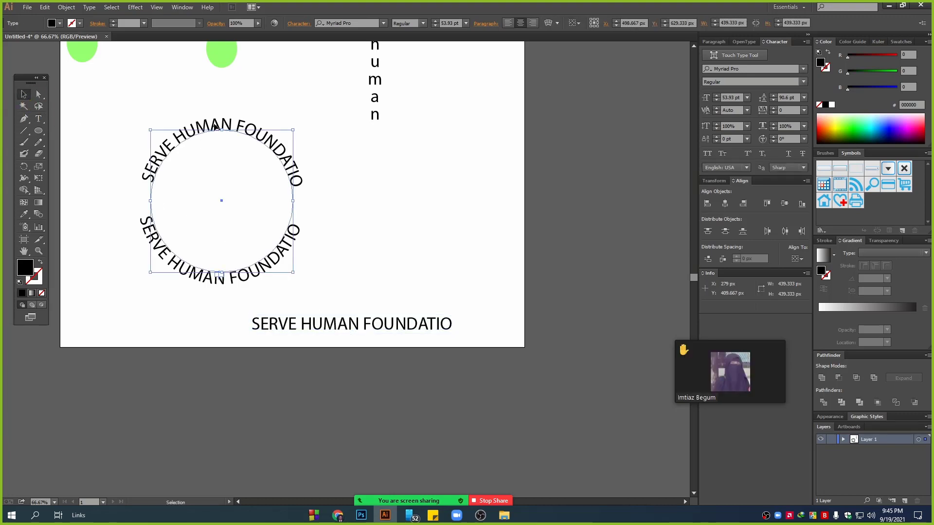
left_click_drag(874, 72, 879, 72)
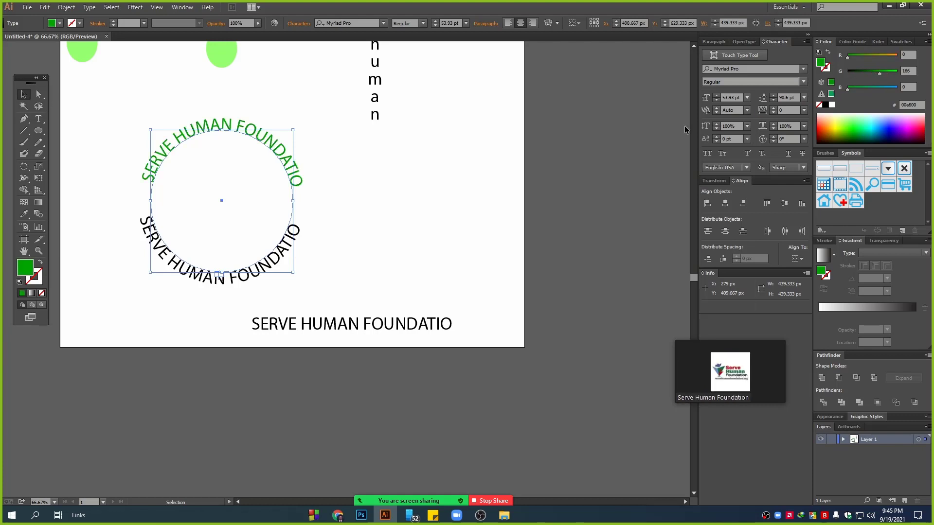
left_click(415, 202)
Step: Delete the two green ellipses, the vertical text and the lower circular text
scroll(387, 193, "up", 3)
left_click_drag(73, 69, 426, 117)
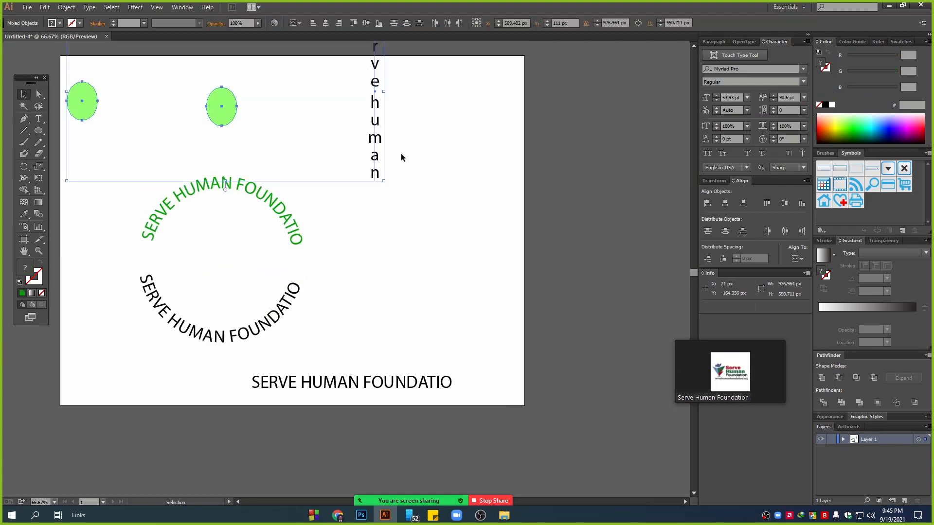
key("Delete")
left_click(278, 307)
key("Delete")
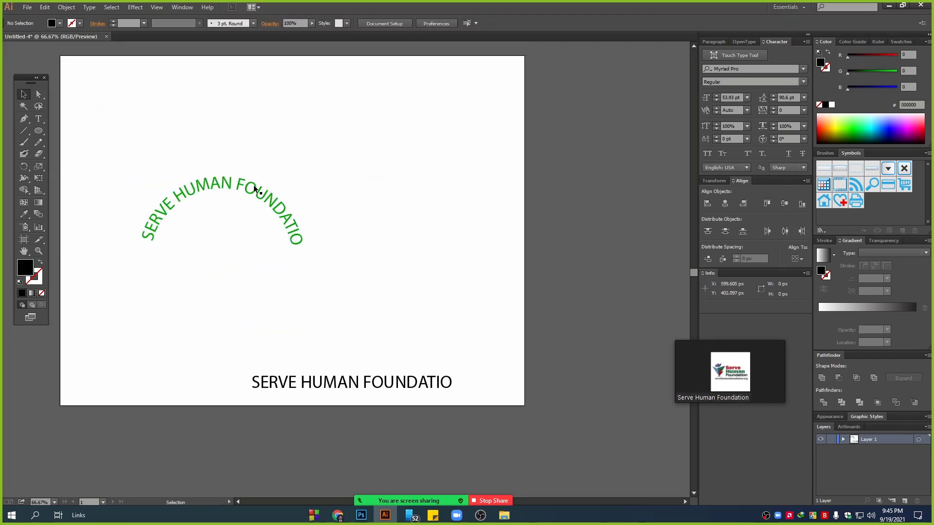
Step: Move the green circular text towards the artboard's upper left and raise the black horizontal text nearer the middle
left_click_drag(254, 188, 211, 143)
left_click_drag(366, 385, 401, 297)
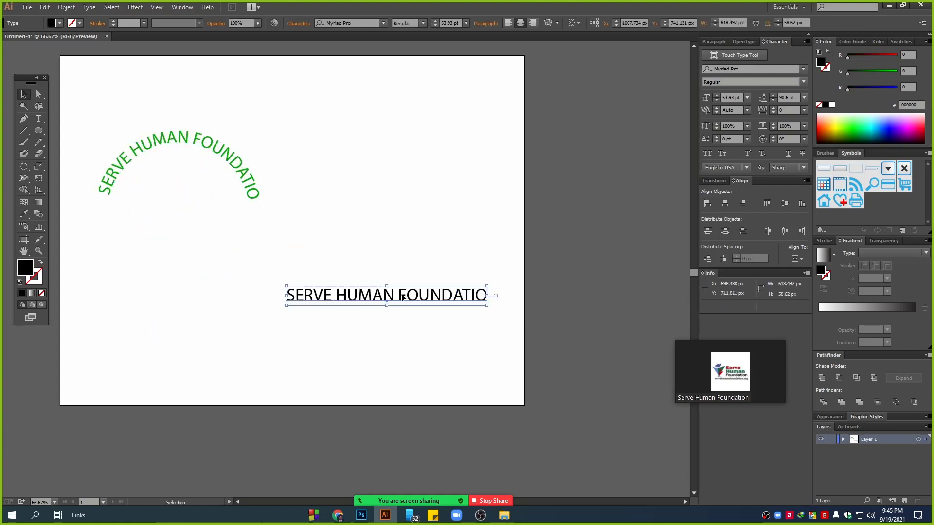
Step: Replace the whole wording of the black horizontal text with a person's name
double_click(402, 297)
key("ctrl+a")
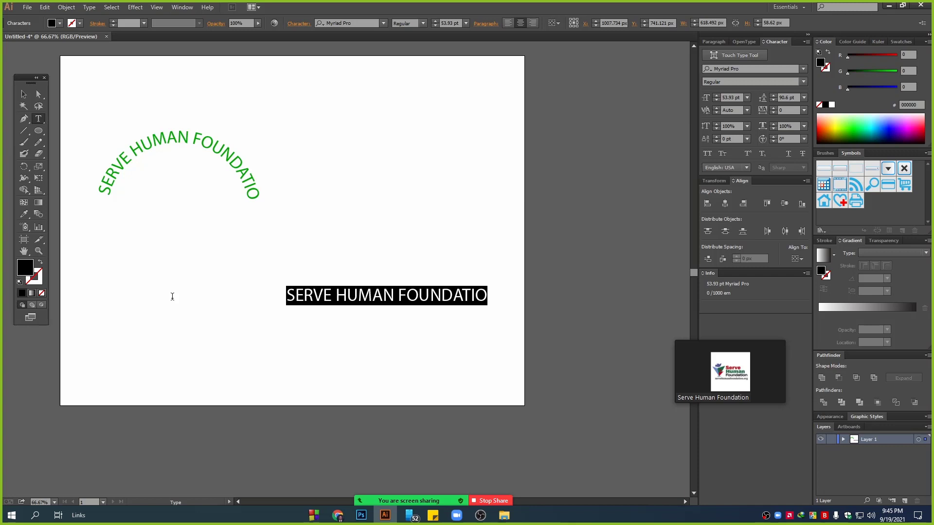
type("ar RABBI")
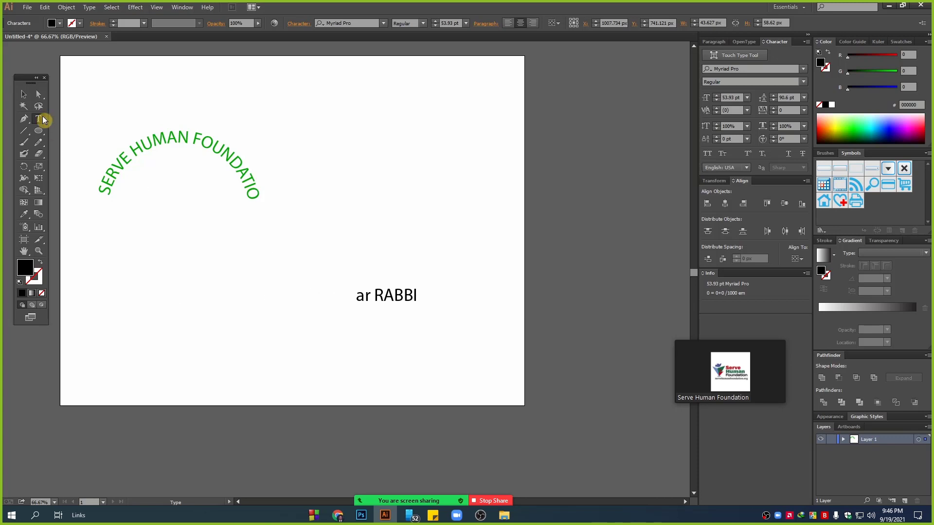
key("Escape")
Step: Enlarge the black name text to about 148 pt and shift it left so it sits within the artboard
scroll(416, 320, "up", 5)
scroll(417, 311, "down", 3)
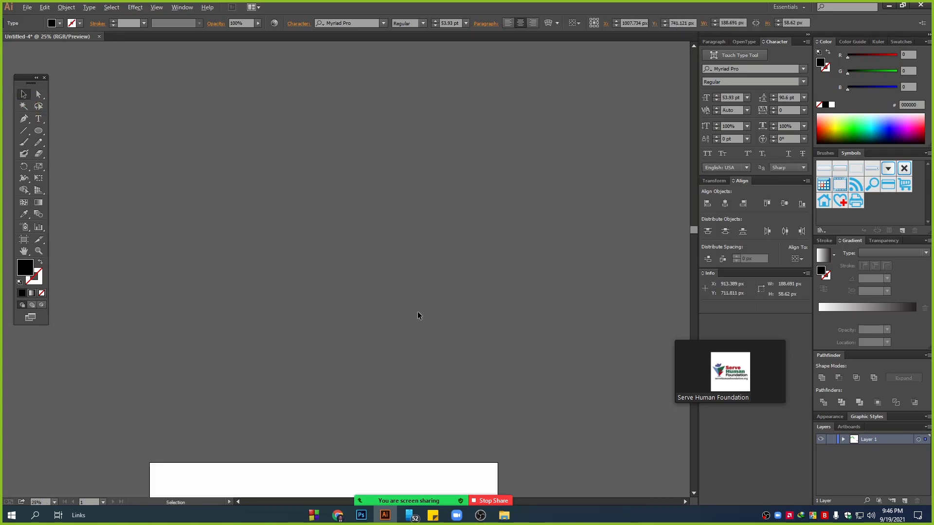
left_click_drag(434, 307, 434, 115)
scroll(414, 261, "up", 3)
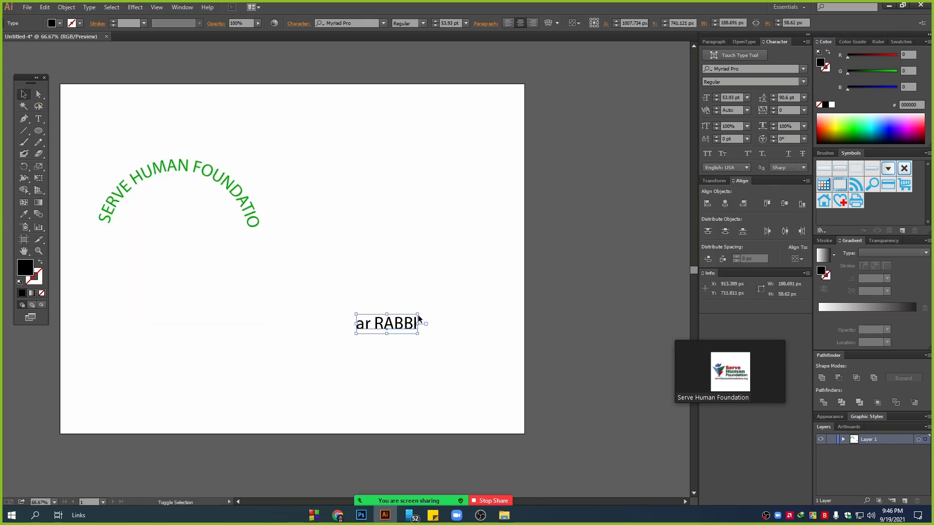
left_click_drag(417, 315, 525, 281)
left_click_drag(474, 298, 406, 295)
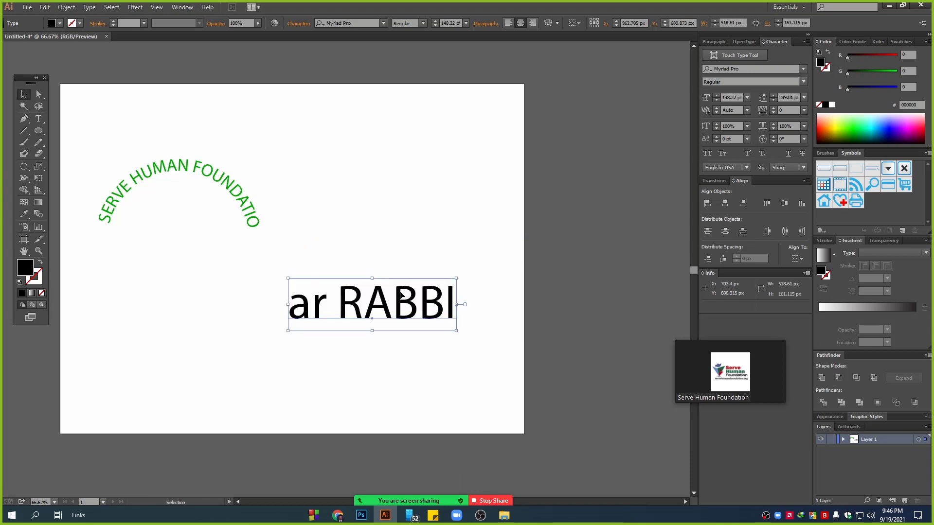
Step: Apply the green circular text's colour and character settings to the large black name text with the Eyedropper
scroll(262, 234, "down", 1)
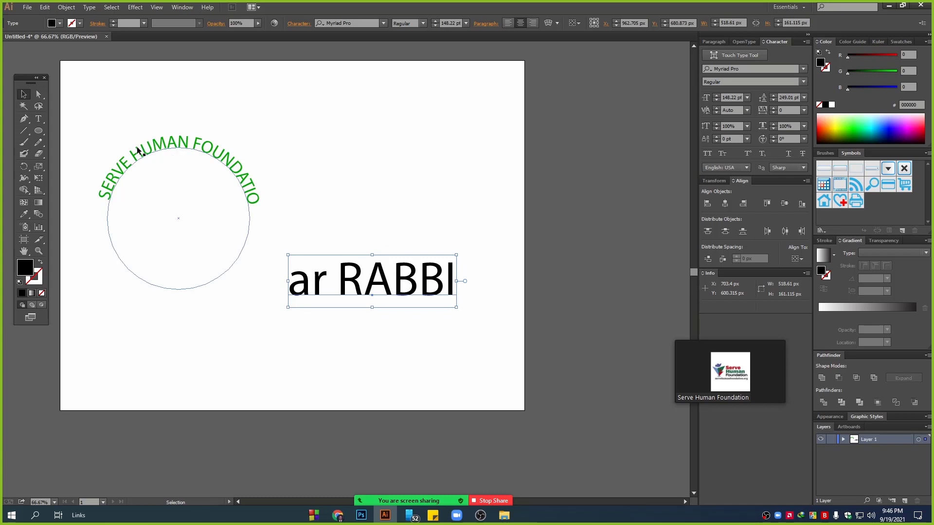
left_click(745, 69)
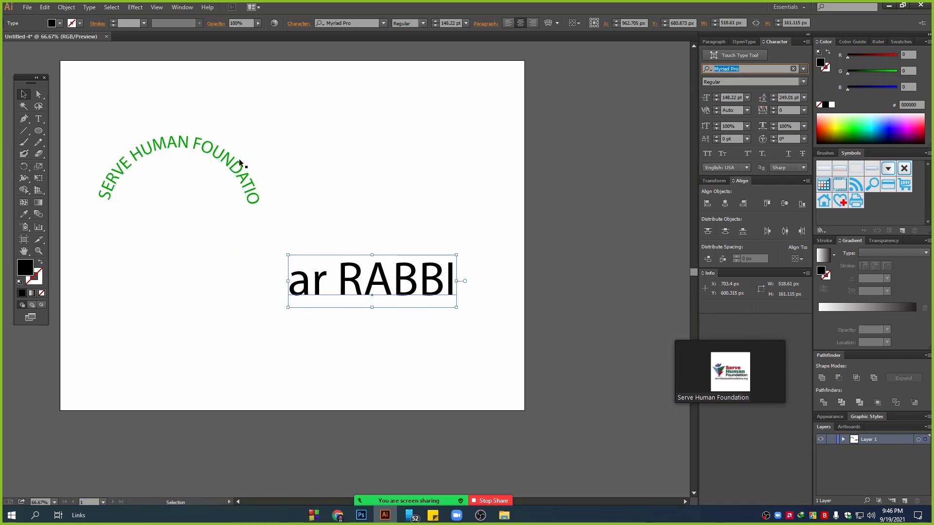
left_click(722, 81)
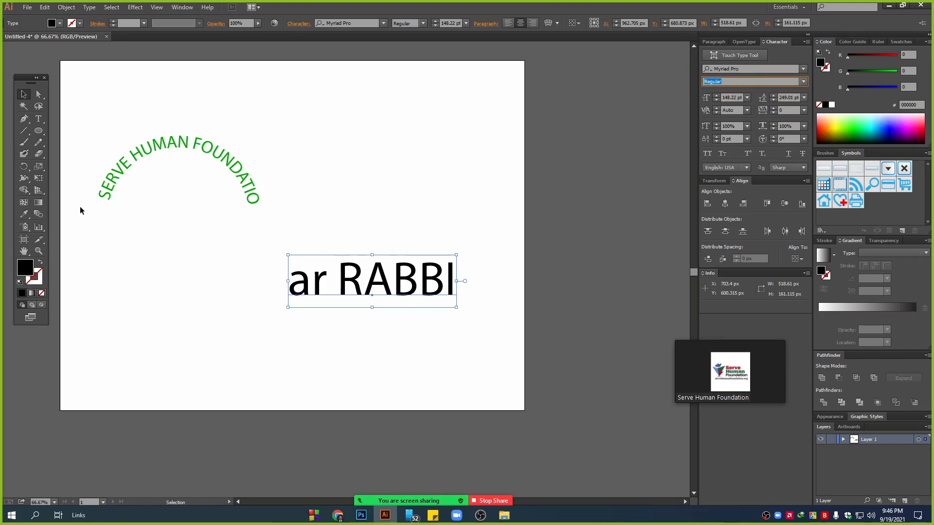
left_click(25, 214)
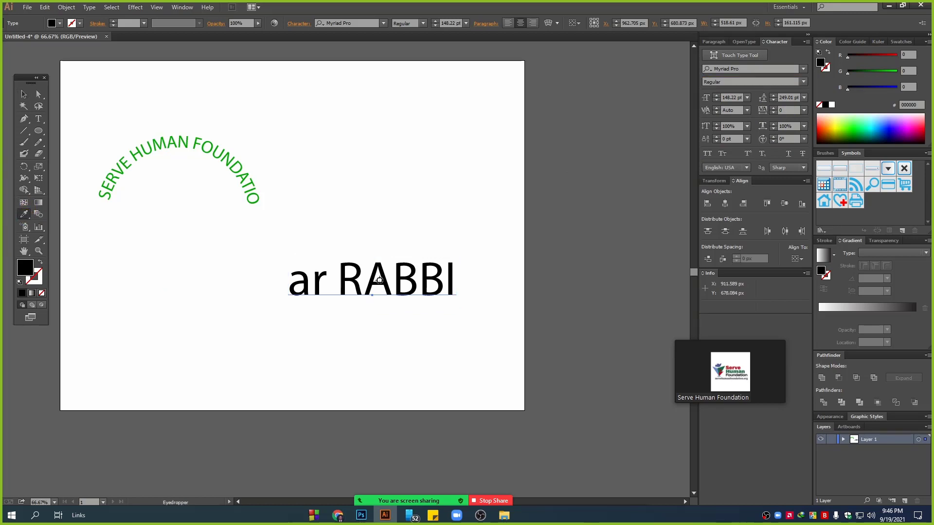
left_click(211, 146)
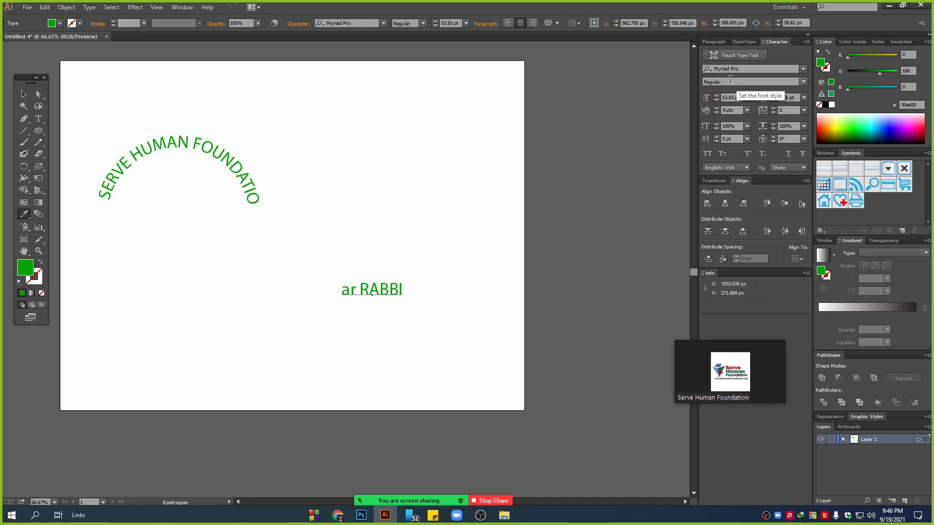
left_click(24, 94)
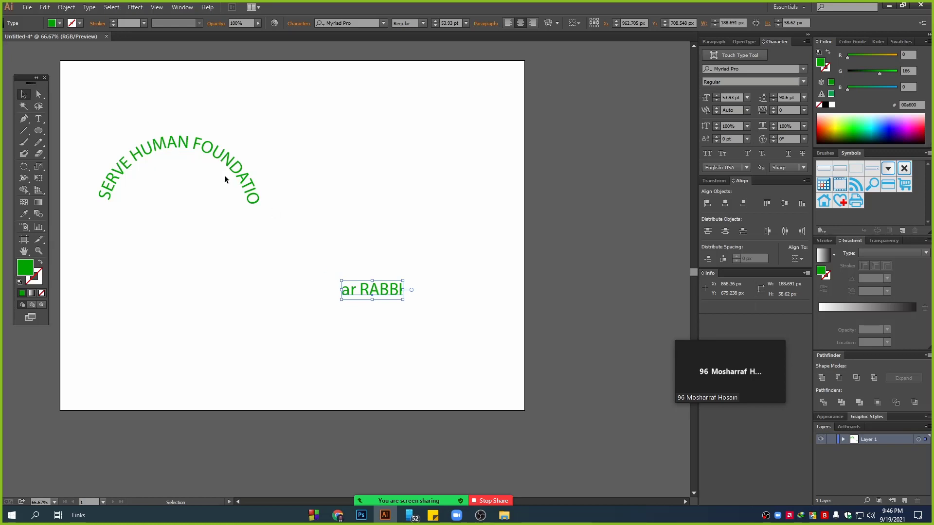
left_click_drag(190, 143, 559, 221)
key("ctrl+z")
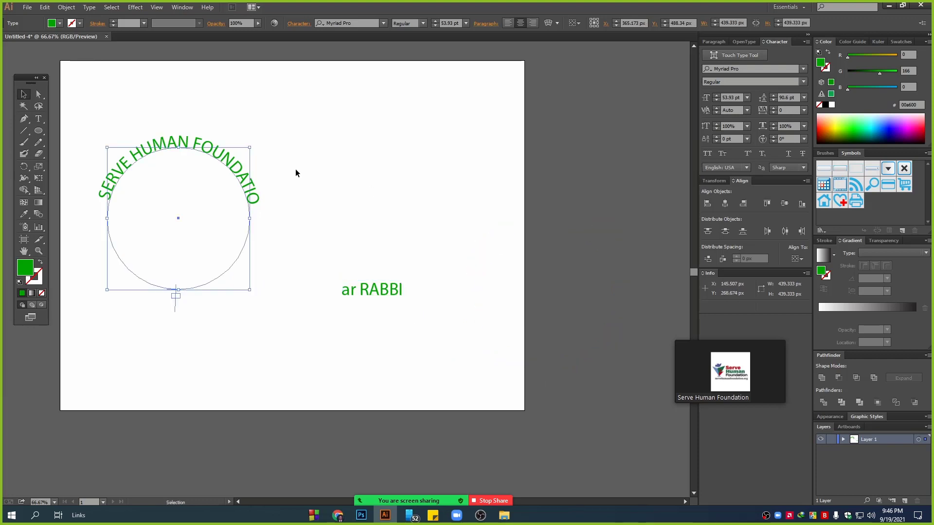
double_click(223, 161)
left_click_drag(261, 197, 28, 200)
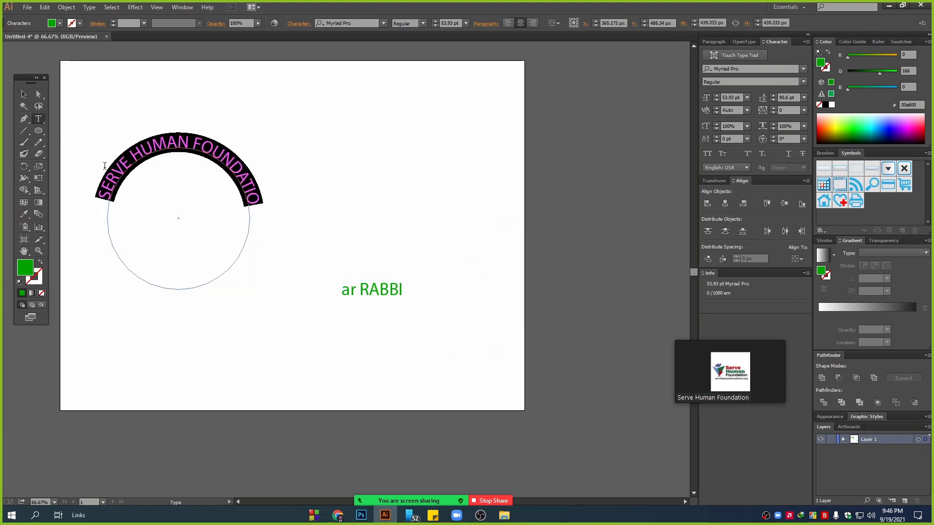
right_click(102, 163)
left_click(75, 112)
left_click(24, 94)
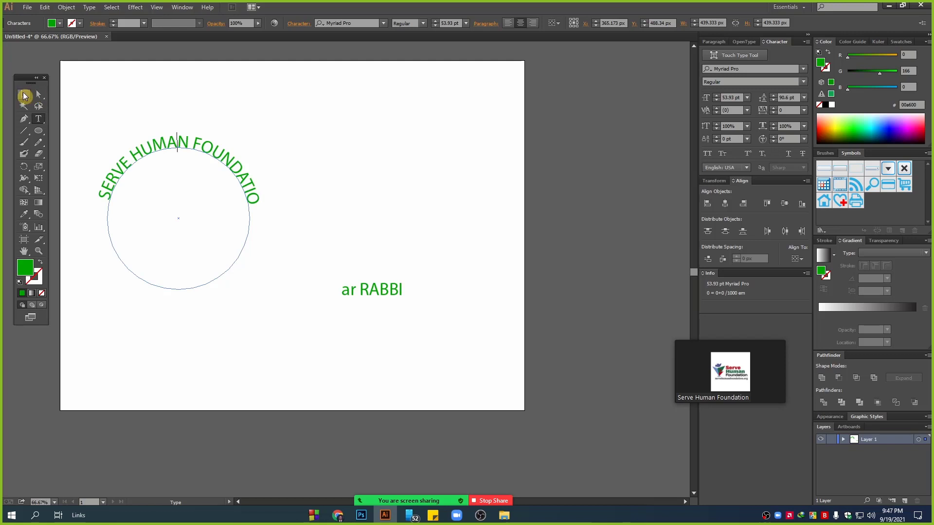
left_click(407, 191)
Step: Stop sharing the screen and return to the Zoom meeting window
left_click(494, 505)
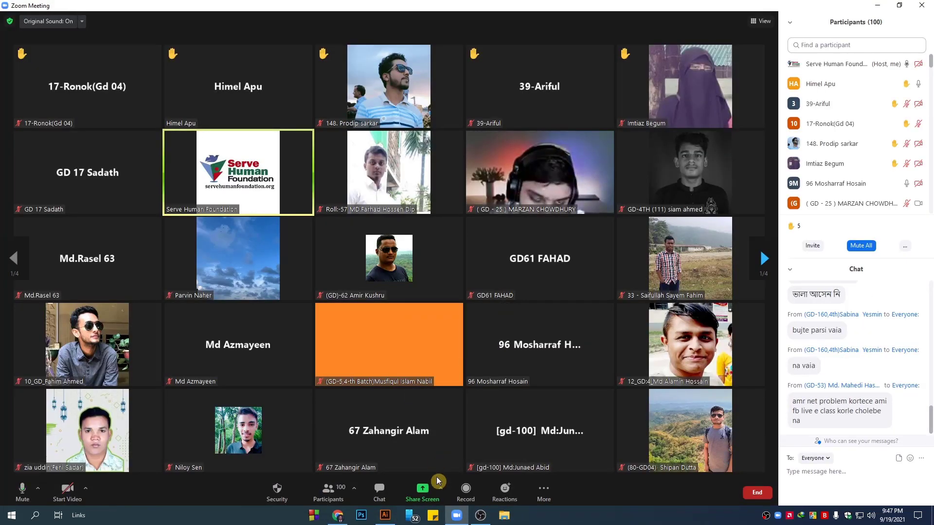
left_click(441, 489)
left_click(2, 272)
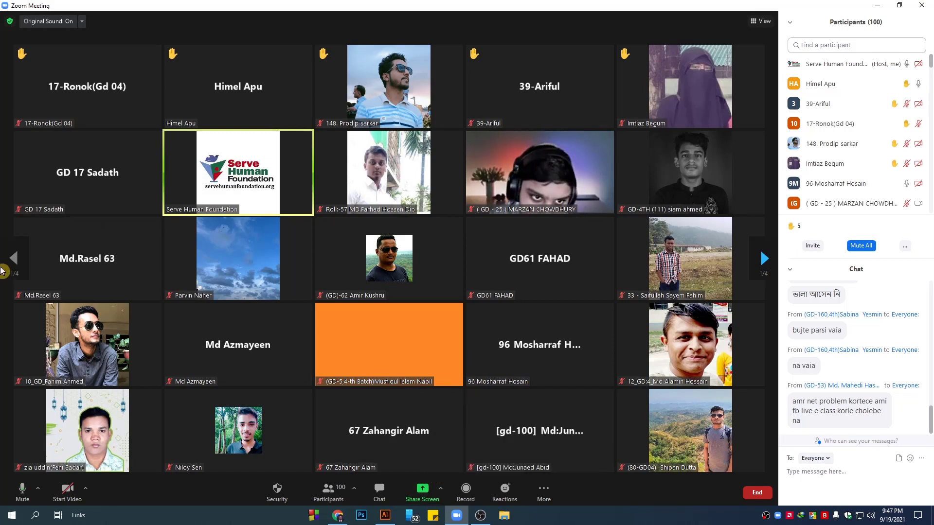
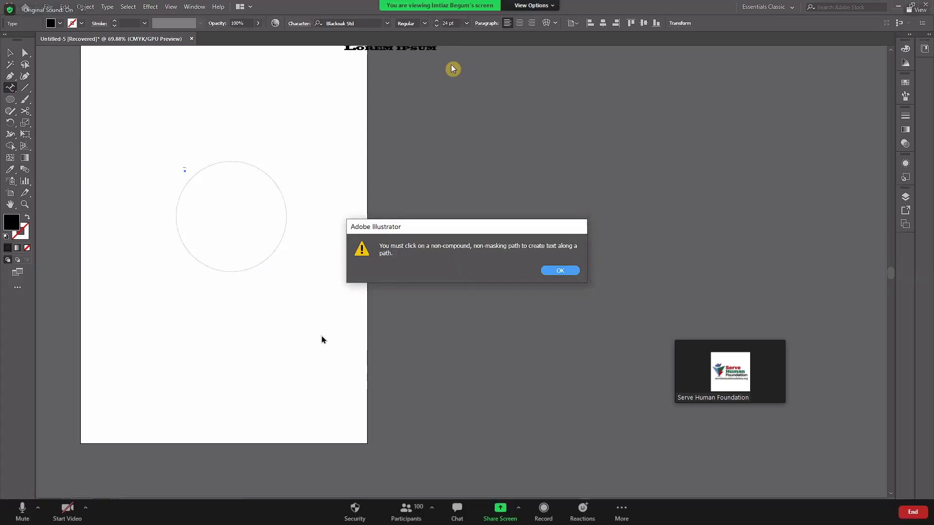
Step: Annotate the participant's shared screen with a red arrow pointing at the circle's lower edge, and clear the drawings
left_click(516, 5)
left_click(524, 55)
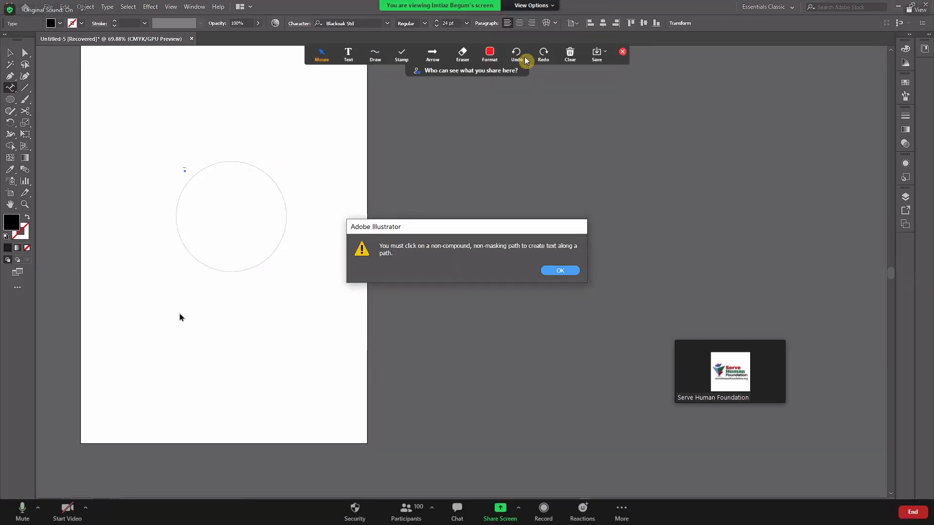
mouse_move(273, 261)
left_mouse_down()
mouse_move(289, 284)
mouse_move(274, 276)
mouse_move(277, 248)
left_mouse_up()
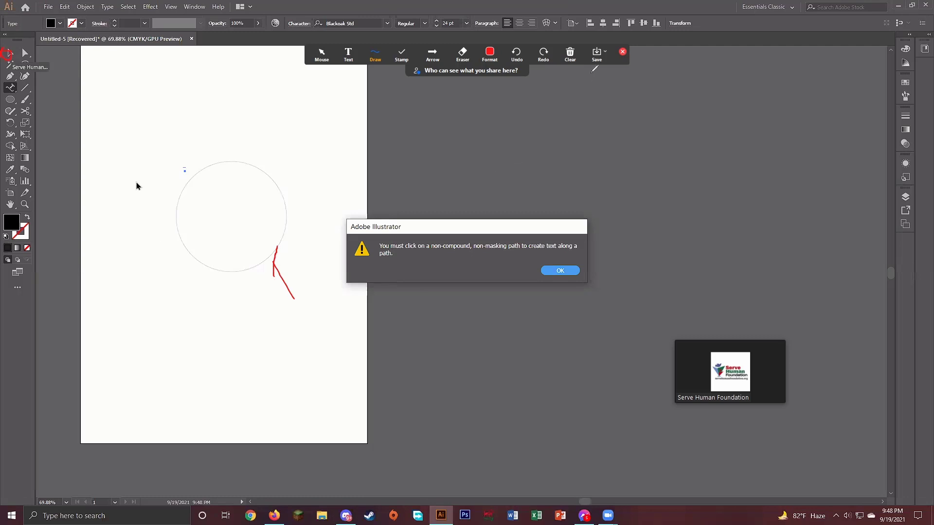
left_click(581, 62)
left_click(584, 76)
Step: Dismiss the path-type warning, place path type starting at the circle's uppermost point and activate the Selection tool
left_click(568, 267)
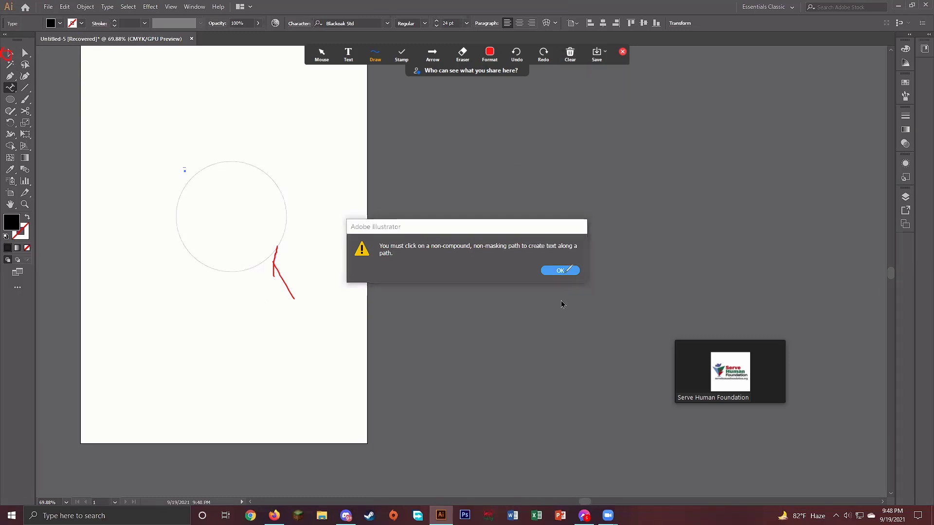
left_click(561, 271)
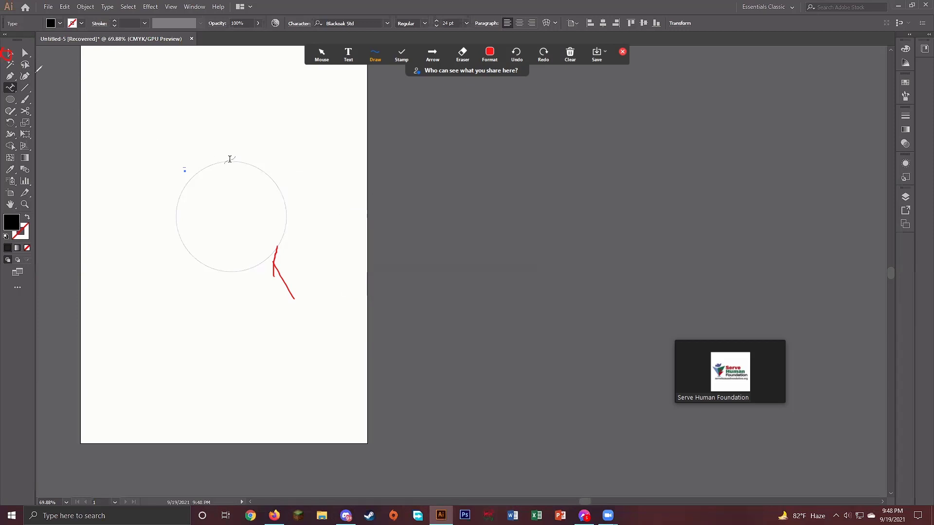
left_click(230, 159)
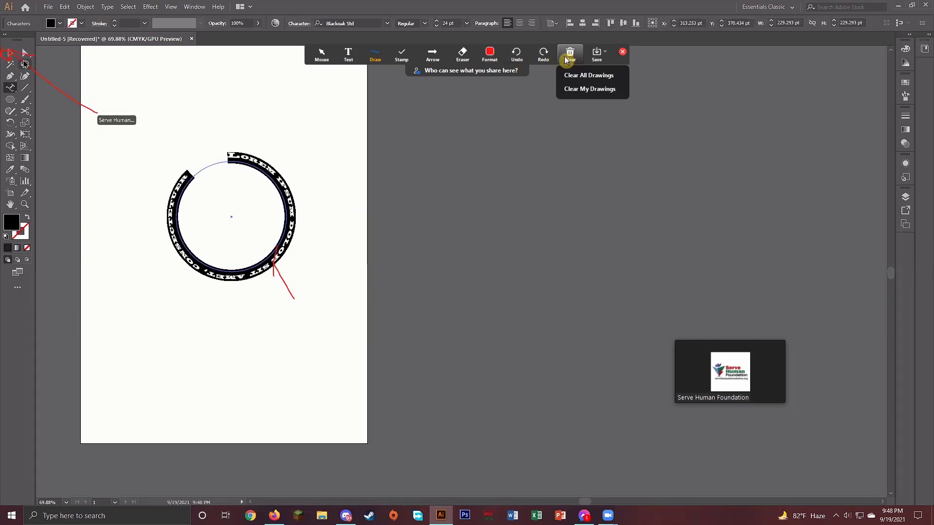
left_click(11, 55)
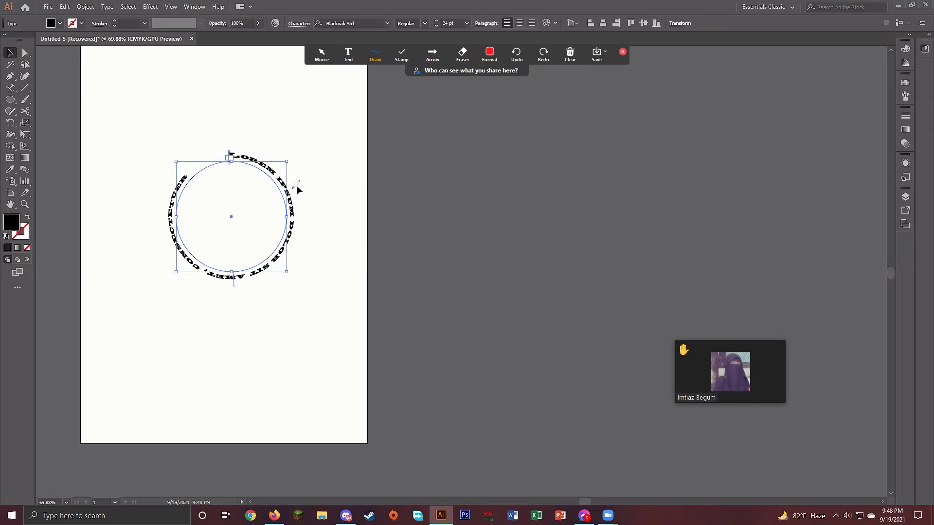
Step: Close the annotation tools and stop the participant's screen share
left_click(622, 52)
left_click(535, 5)
left_click(539, 105)
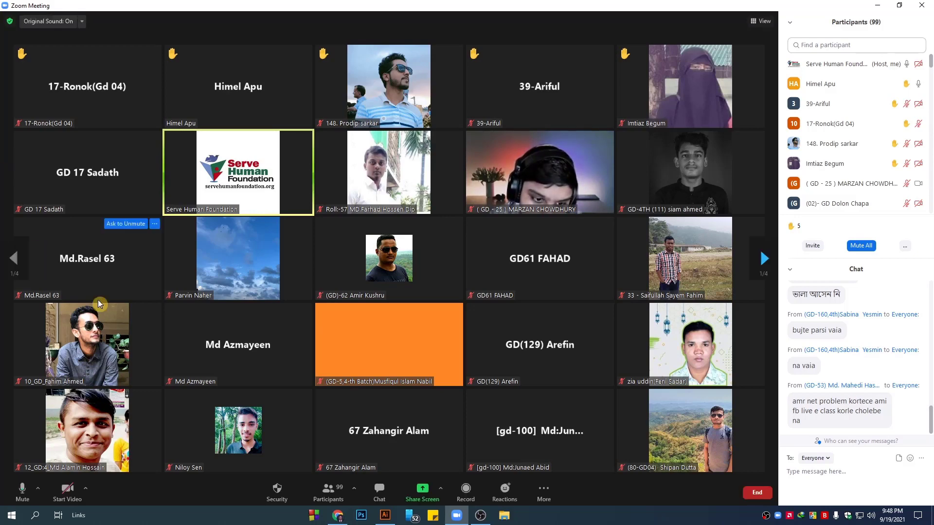
Step: Share the desktop screen in the meeting and delete the green circular and horizontal texts from the artboard
left_click(421, 491)
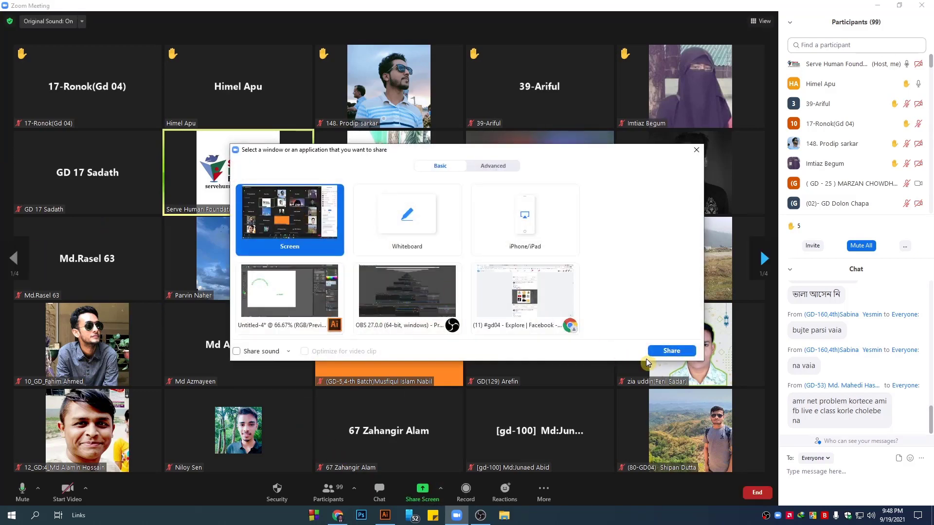
left_click(685, 351)
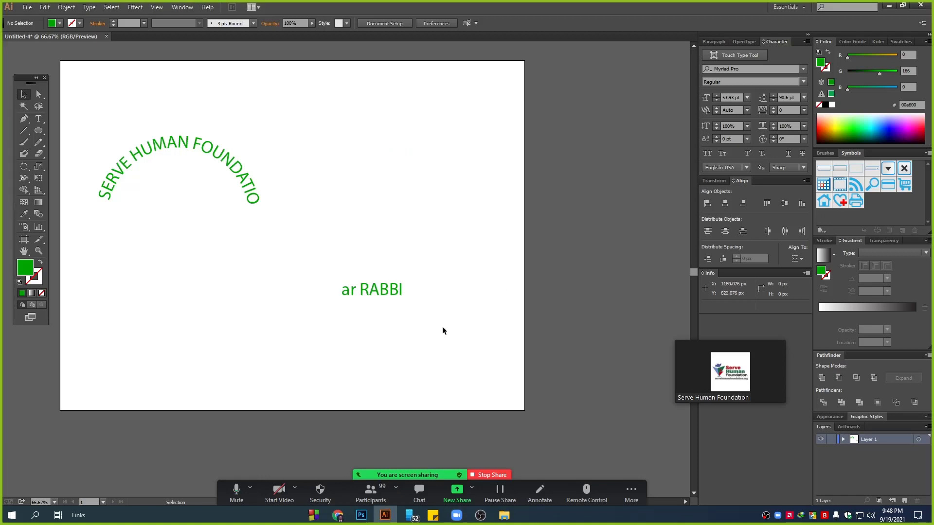
left_click_drag(442, 327, 136, 126)
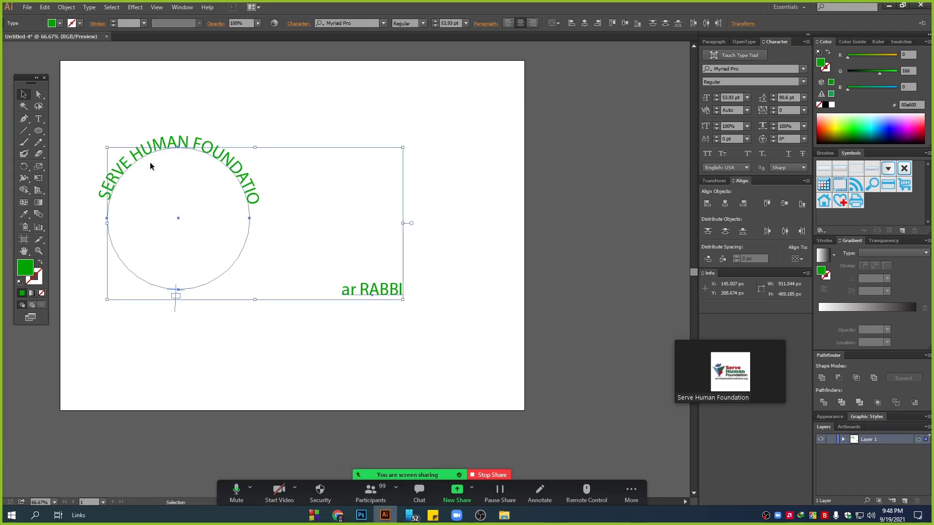
key("Delete")
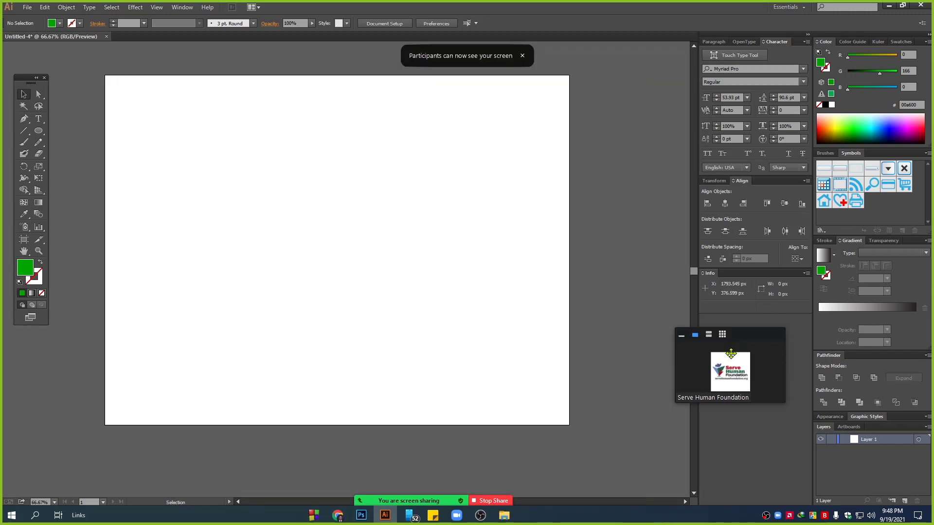
Step: Move the meeting's video thumbnail beside the artboard and show the paragraph settings with the Type tool active
left_click_drag(729, 367, 628, 245)
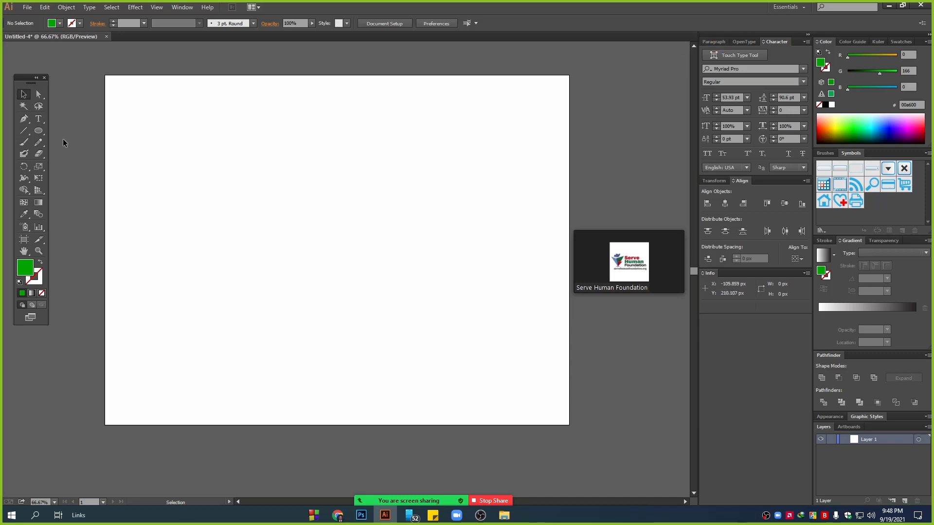
left_click(40, 119)
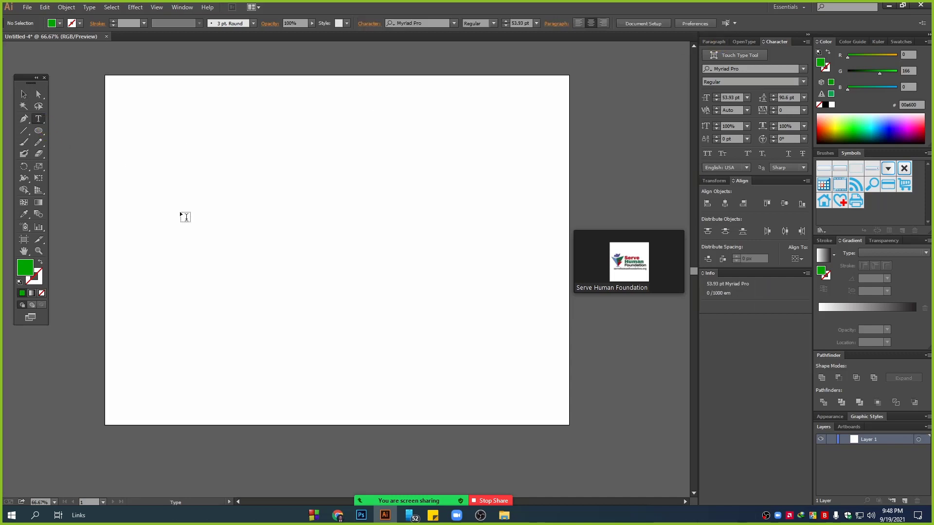
left_click(714, 42)
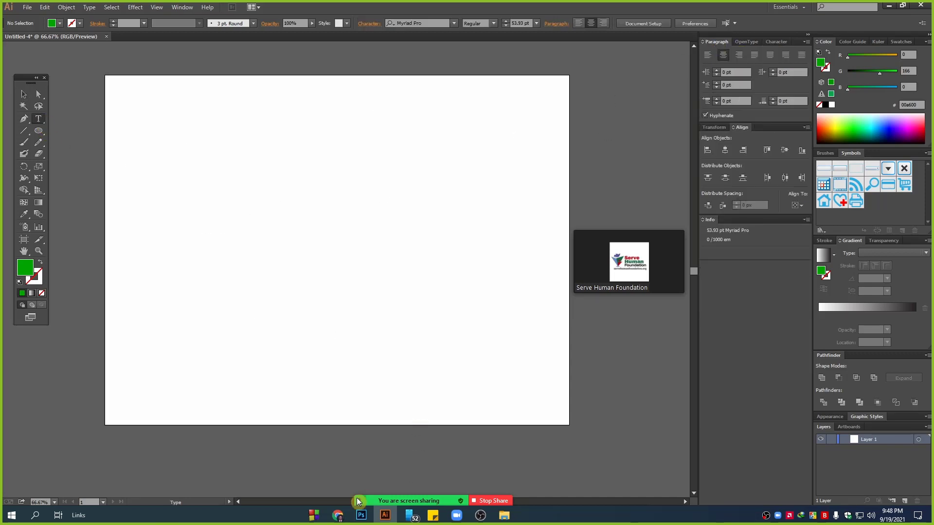
Step: Switch to Chrome, search for "lorem ipsum" in a new tab and open the lipsum.com page
left_click(338, 515)
left_click(478, 8)
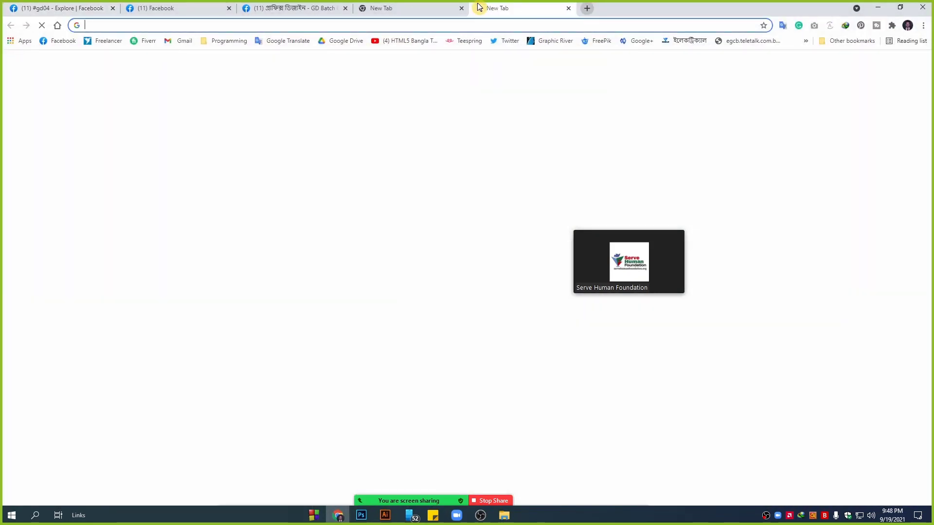
type("LOR")
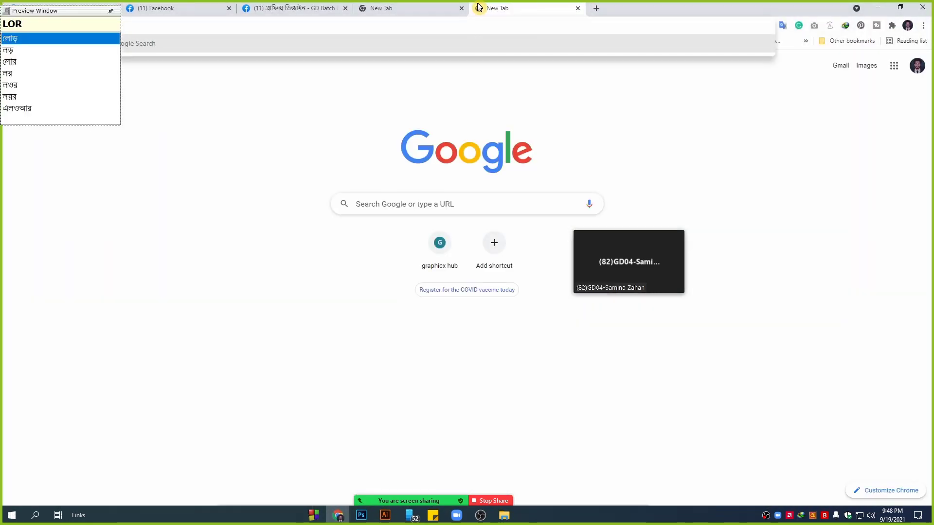
key("BackSpace")
key("BackSpace")
key("BackSpace")
type("LORE")
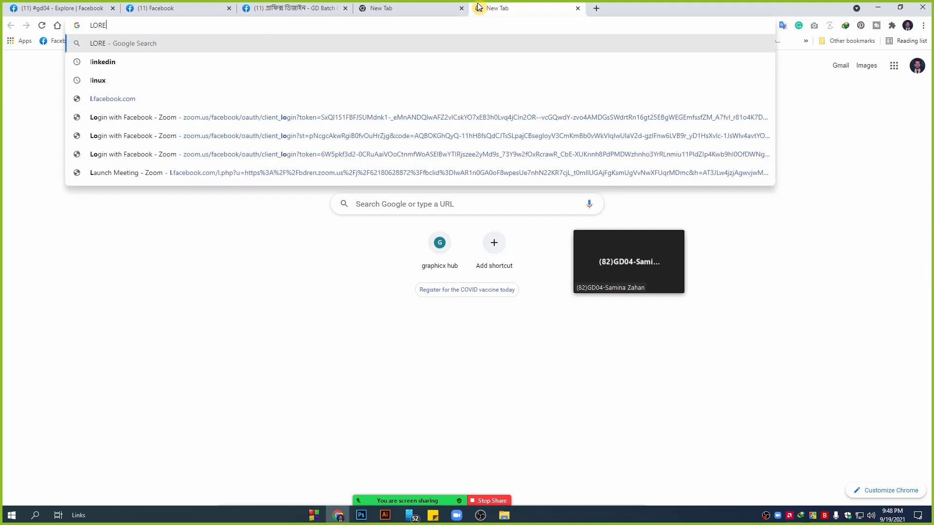
key("Down")
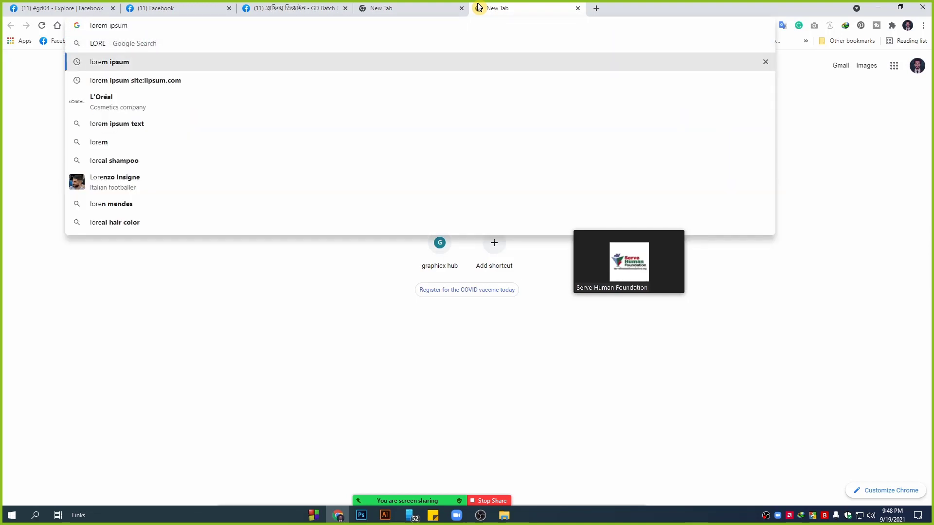
key("Return")
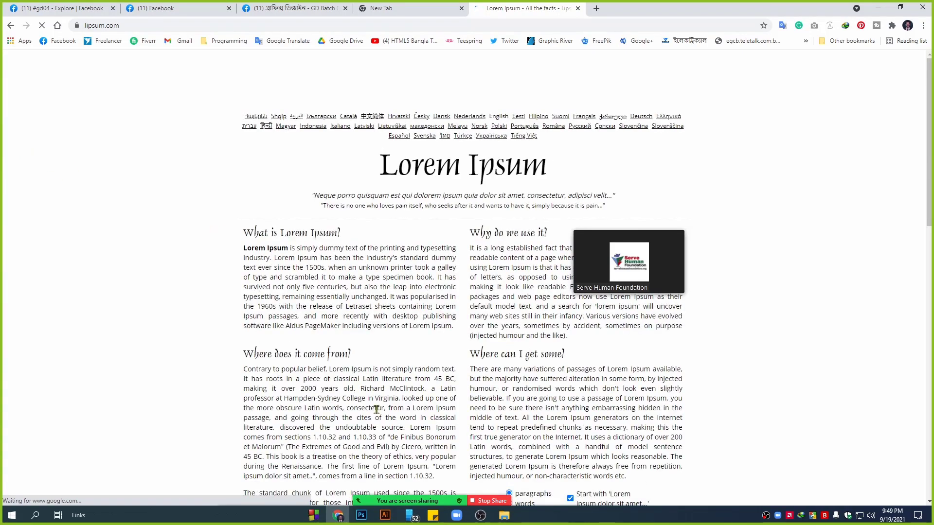
Step: Switch to Illustrator and draw an open wavy path with the Pen tool, about 1435 px wide and 523 px high, rising across the artboard
left_click(385, 515)
left_click(23, 119)
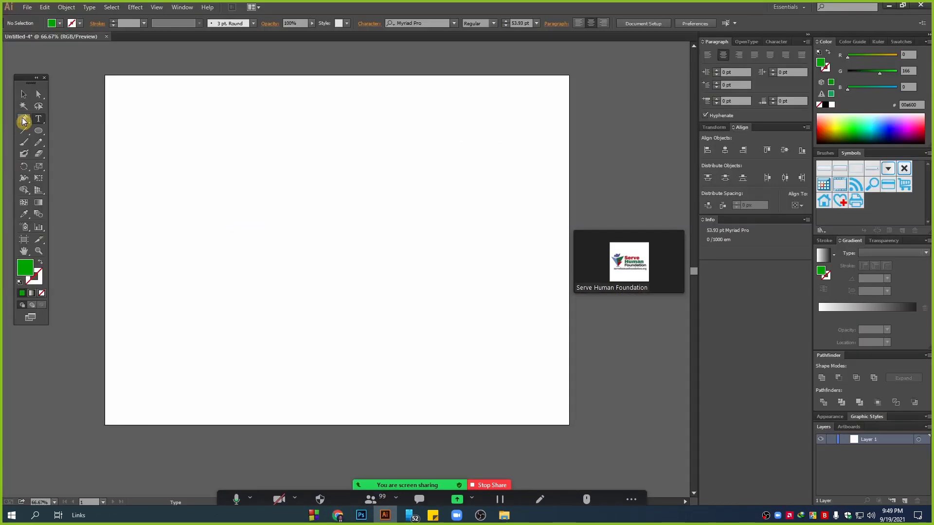
left_click(147, 294)
left_click_drag(302, 210, 429, 220)
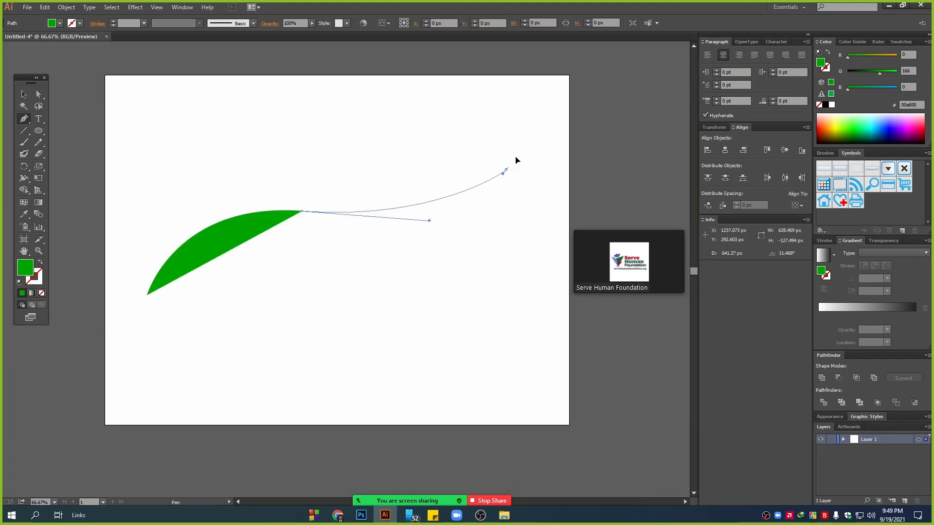
left_click_drag(505, 170, 547, 119)
left_click(147, 295)
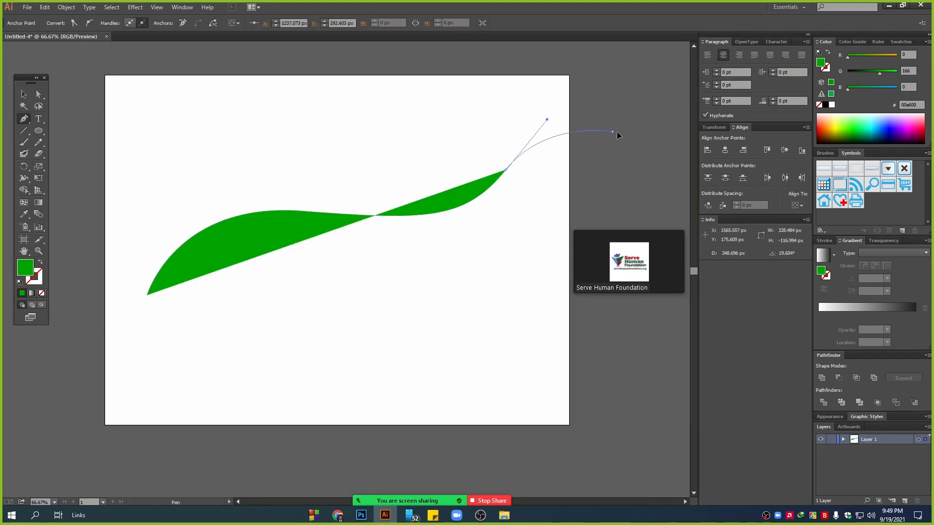
left_click_drag(612, 131, 650, 145)
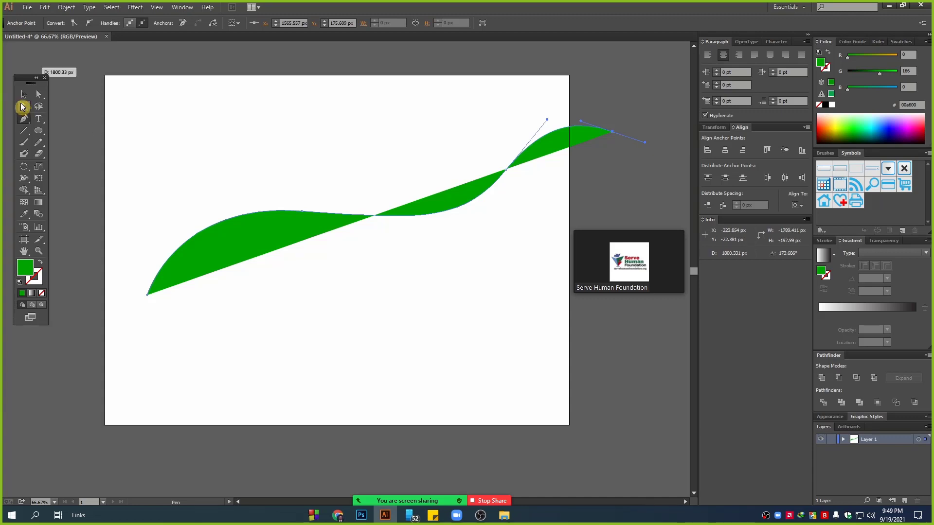
Step: Swap the wavy path's fill and stroke, set its stroke to none and deselect it
left_click(23, 98)
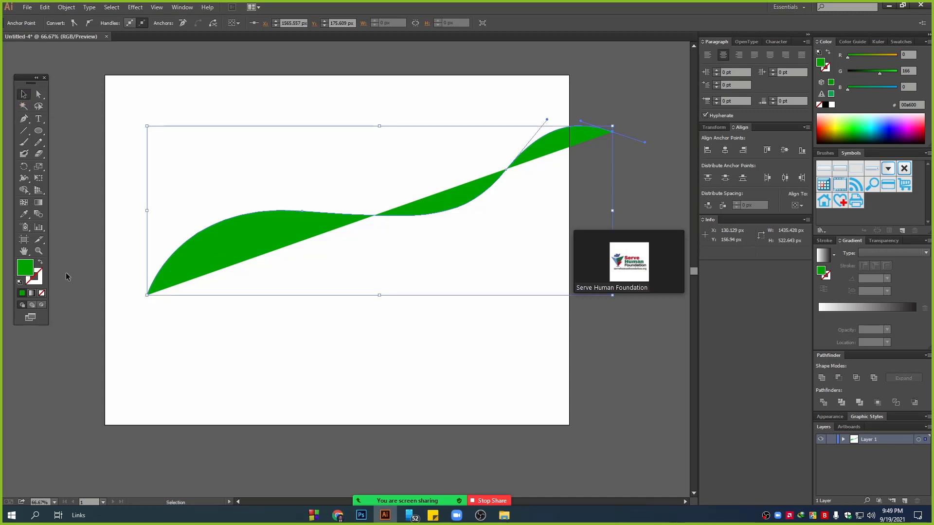
left_click(41, 264)
left_click_drag(267, 160, 334, 272)
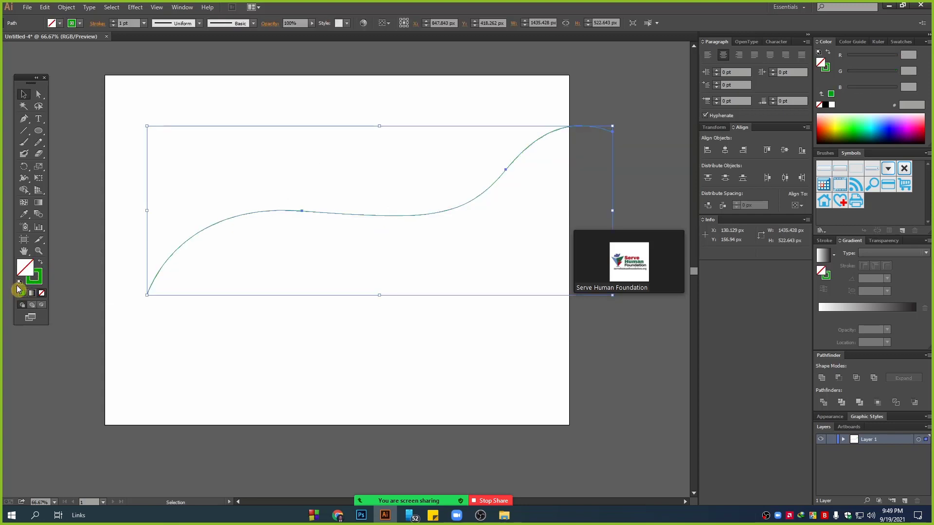
left_click(40, 280)
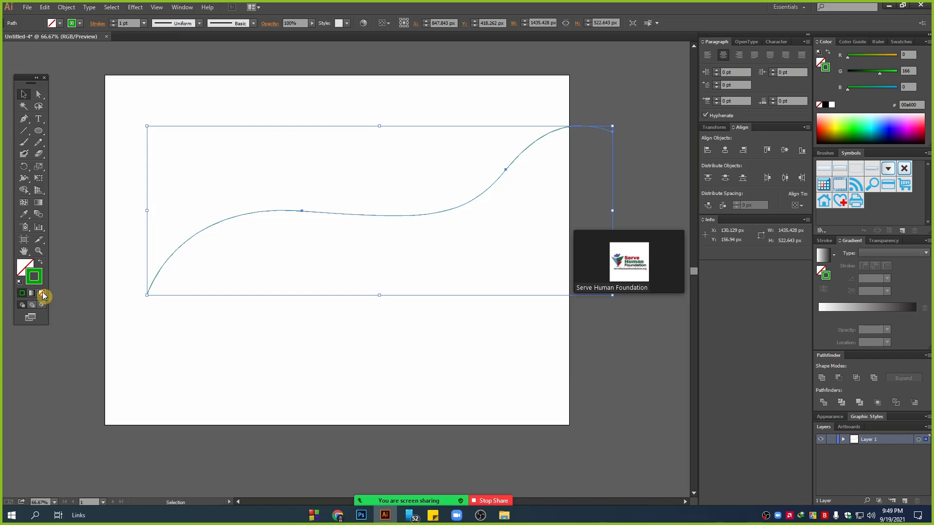
left_click(43, 295)
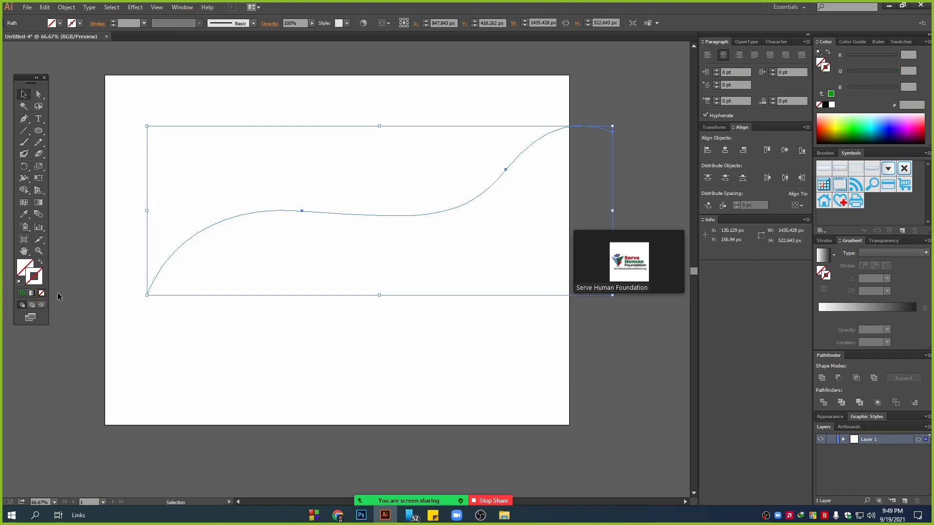
left_click(313, 253)
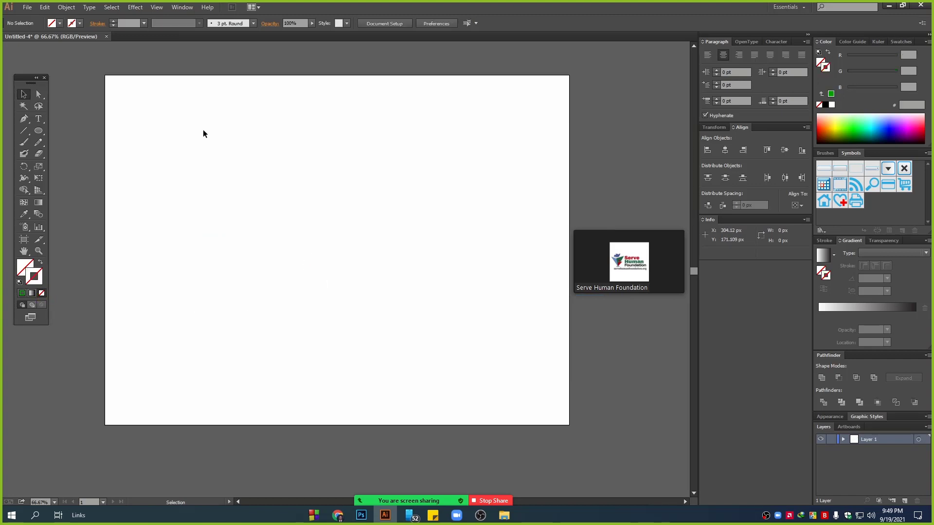
Step: Select the invisible curved path on the artboard and delete it
left_click_drag(204, 130, 377, 308)
scroll(377, 308, "up", 2)
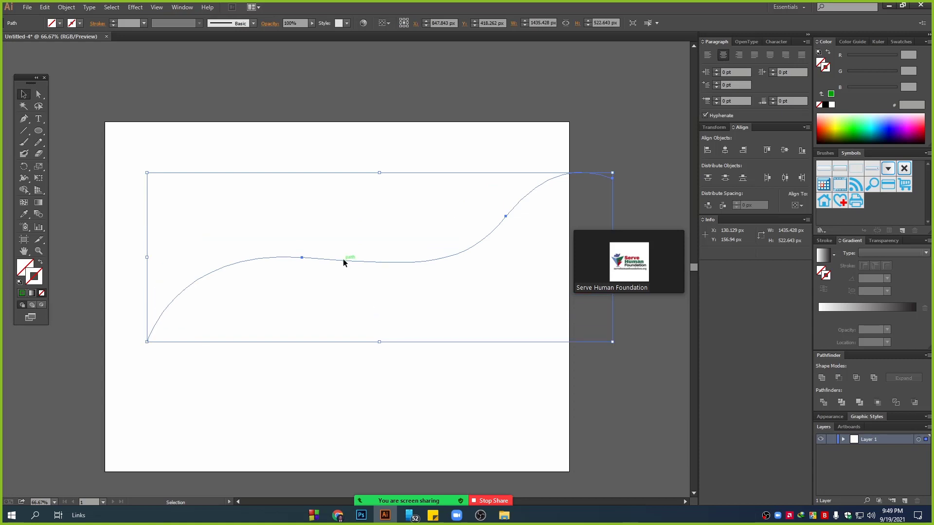
left_click_drag(343, 263, 399, 261)
left_click(338, 143)
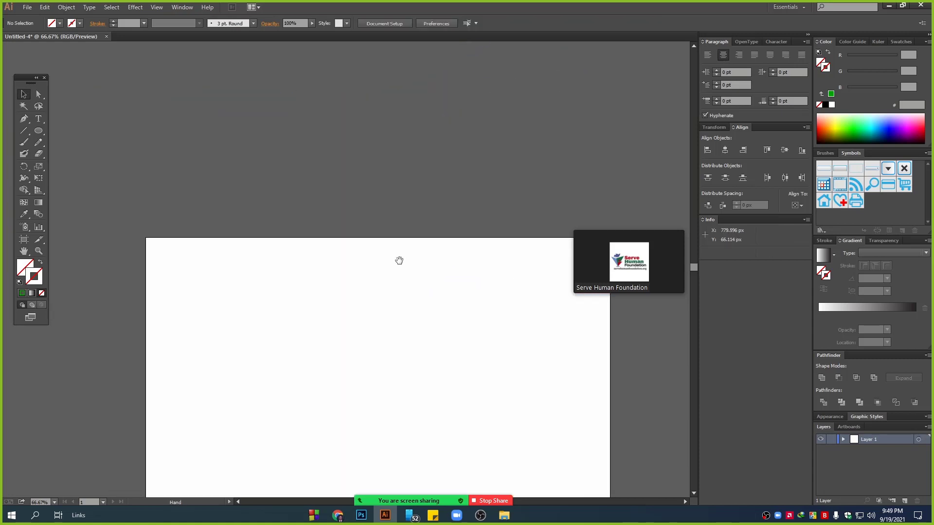
left_click_drag(313, 135, 416, 337)
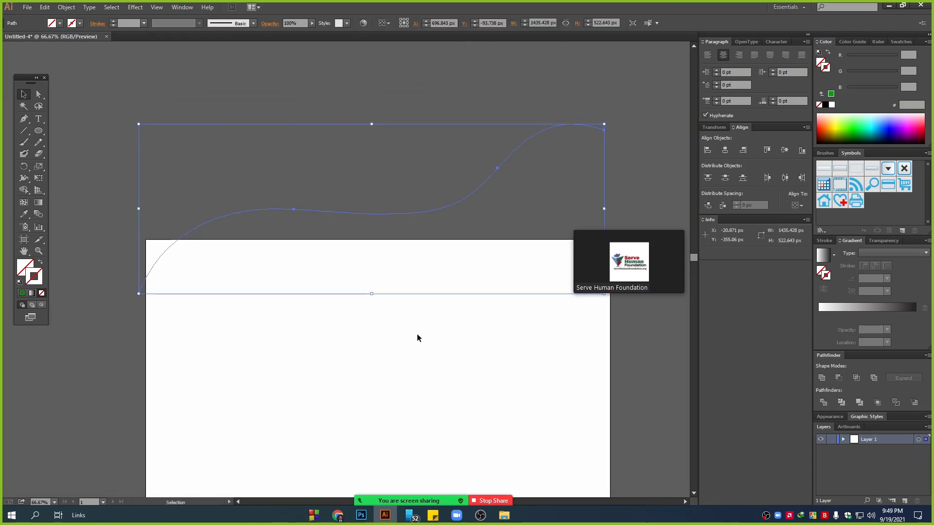
key("Delete")
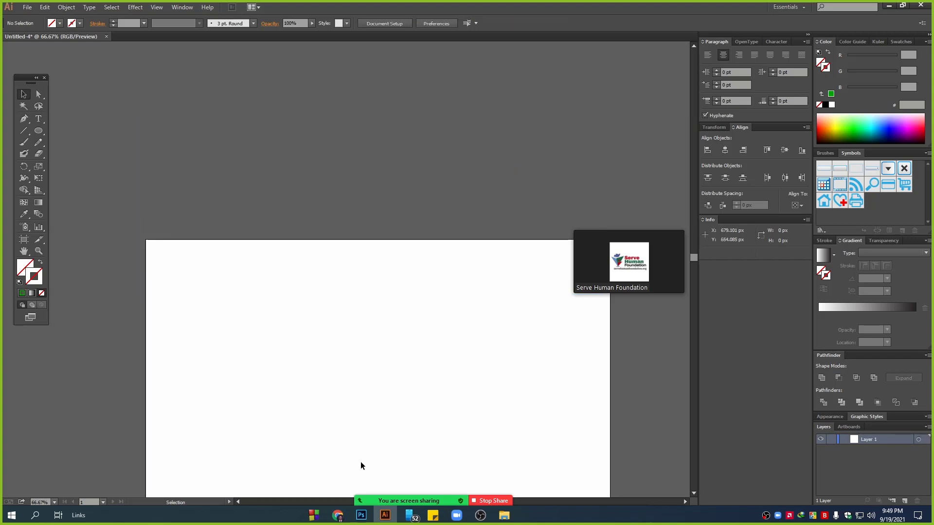
Step: Switch to the lipsum.com page in Chrome and copy the paragraph under "What is Lorem Ipsum?"
left_click(338, 516)
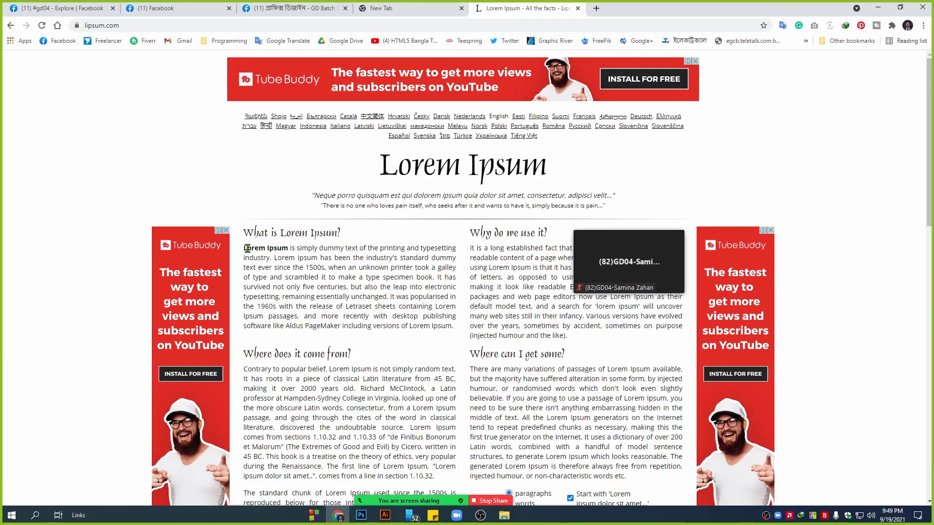
left_click_drag(244, 248, 453, 327)
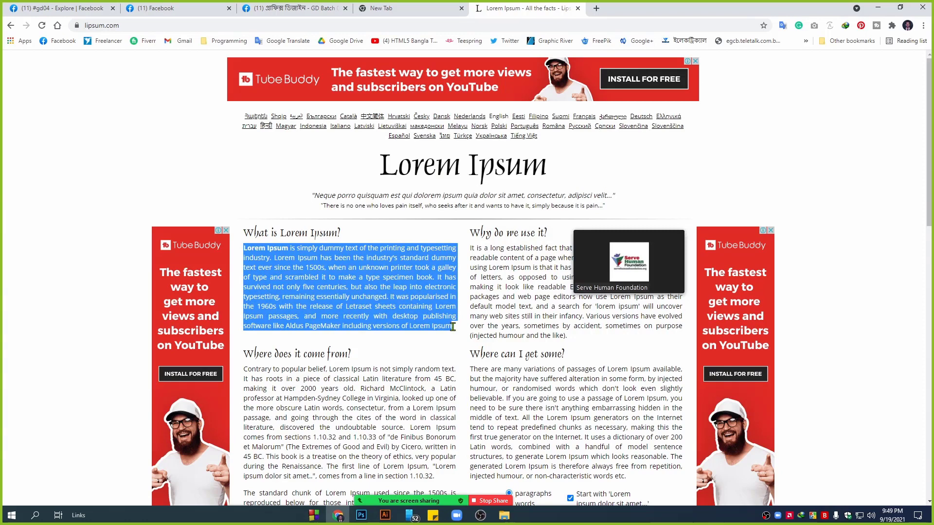
right_click(389, 288)
left_click(406, 305)
Step: Return to Illustrator and paste the copied paragraph into an area text box about 1230 by 729 px on the artboard
left_click(386, 516)
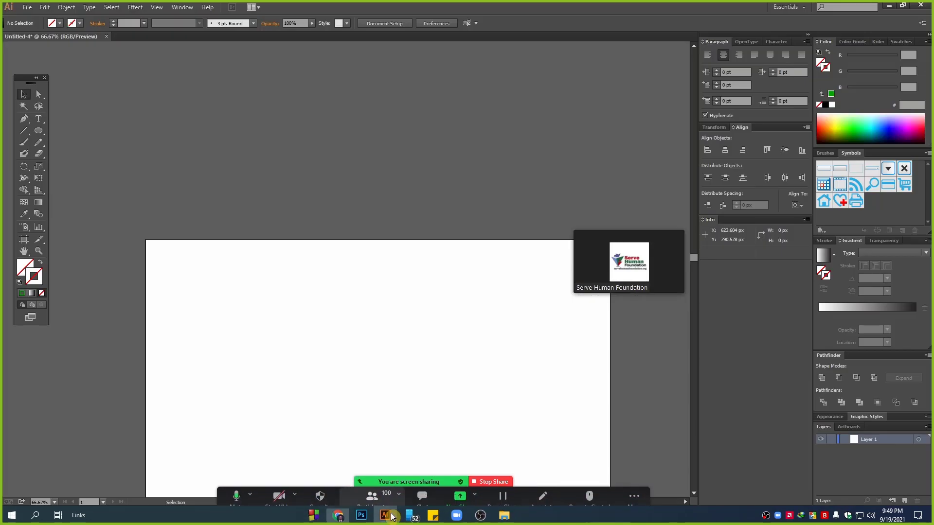
left_click(39, 119)
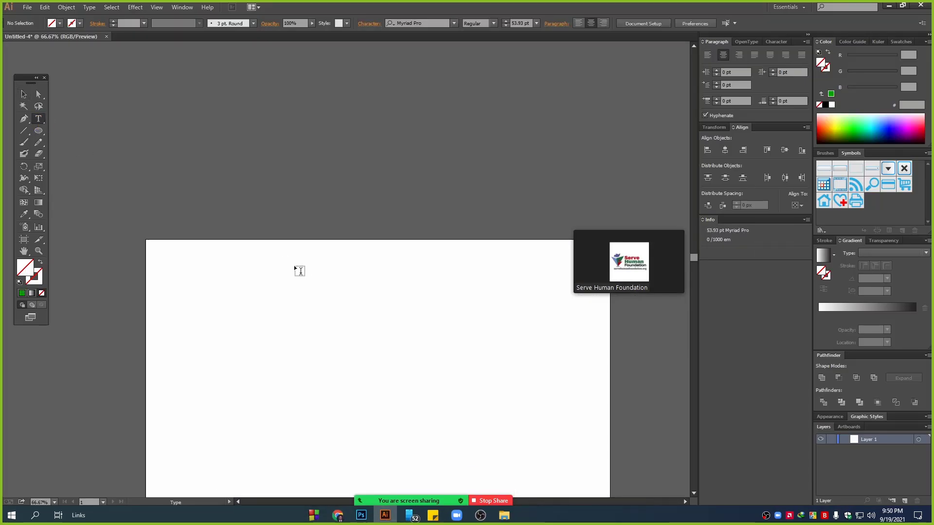
scroll(299, 271, "down", 3)
left_click_drag(176, 147, 575, 382)
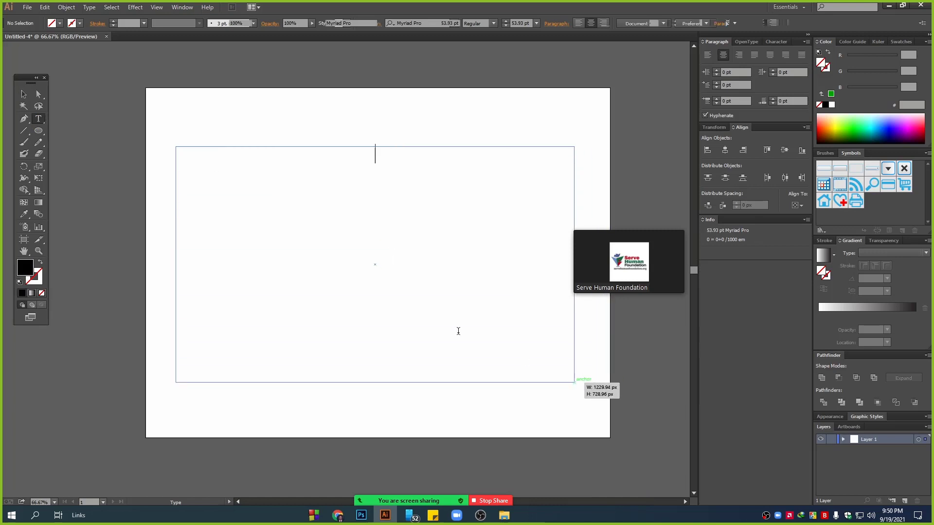
key("ctrl+v")
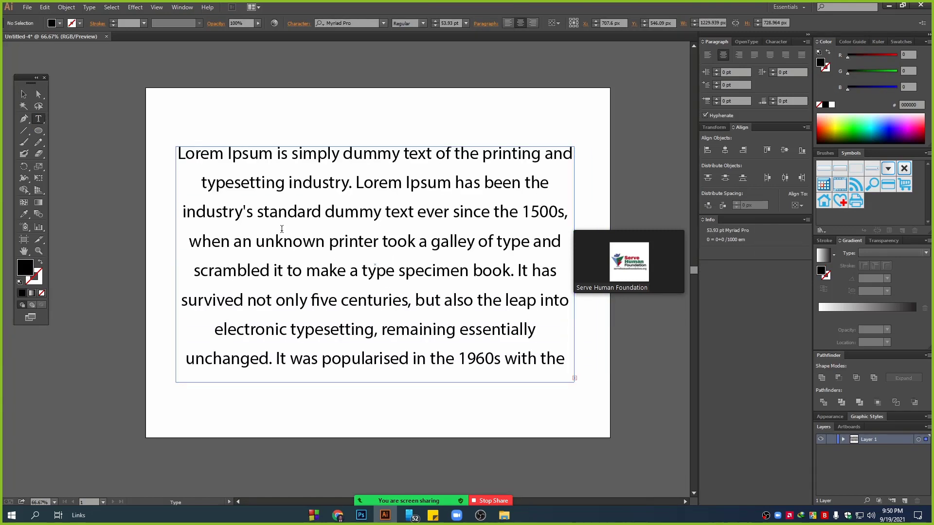
Step: Set the font size of the whole pasted paragraph to 27 pt
left_click_drag(567, 359, 175, 151)
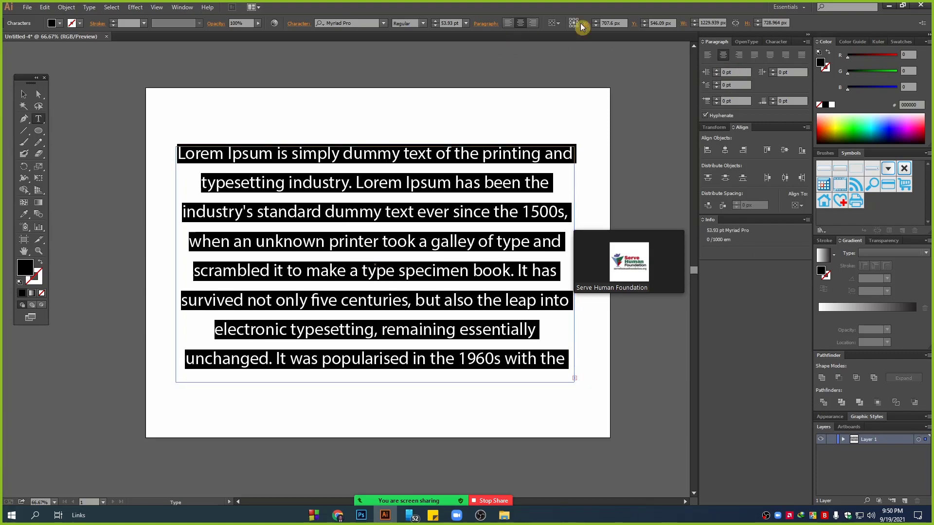
left_click(444, 22)
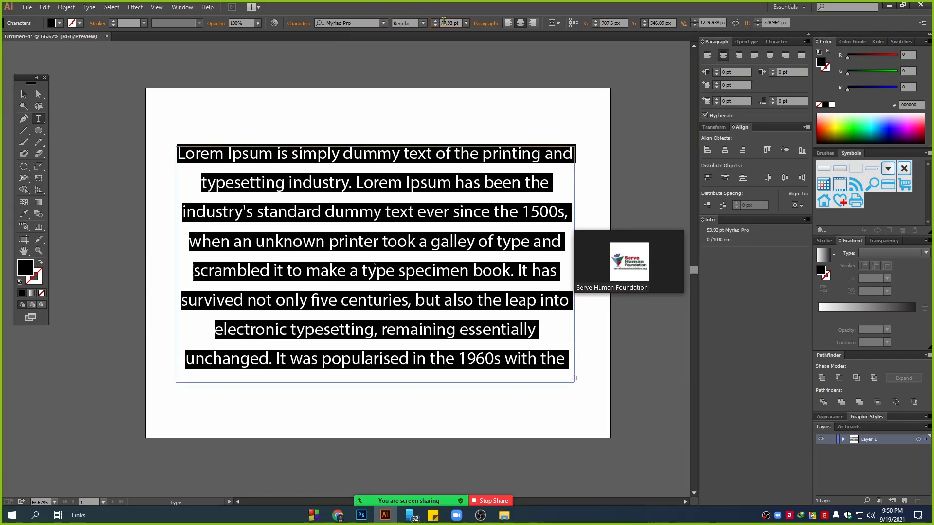
scroll(444, 22, "down", 17)
scroll(444, 22, "down", 10)
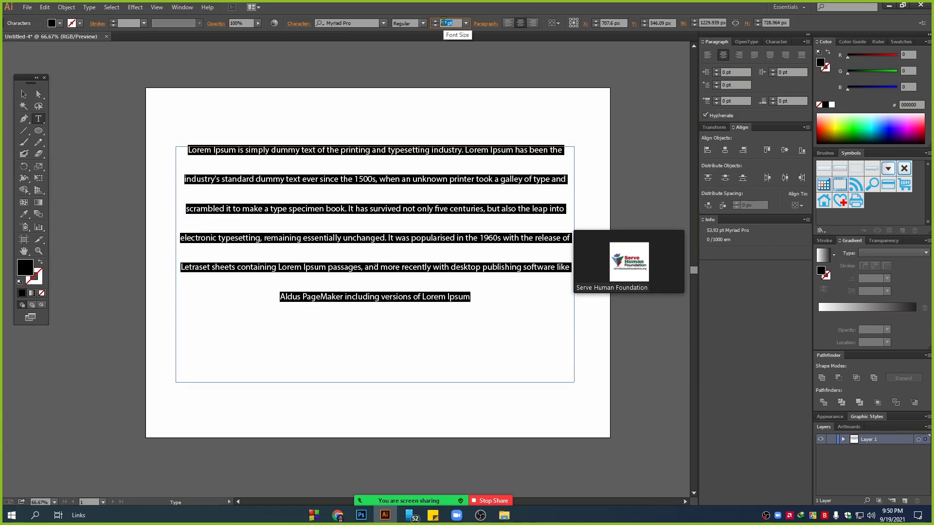
left_click_drag(635, 253, 734, 321)
left_click(256, 196)
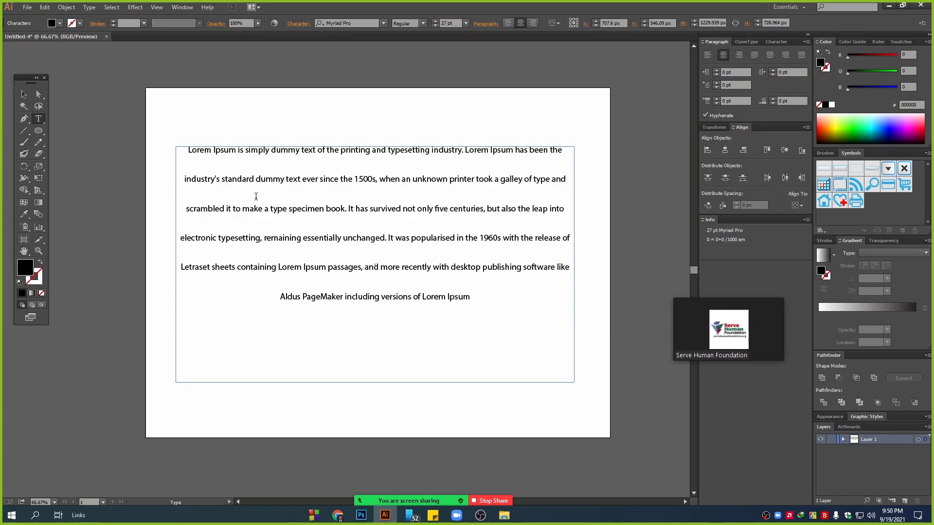
Step: Set the leading of the whole Lorem Ipsum paragraph to 34 pt
left_click_drag(480, 296, 175, 146)
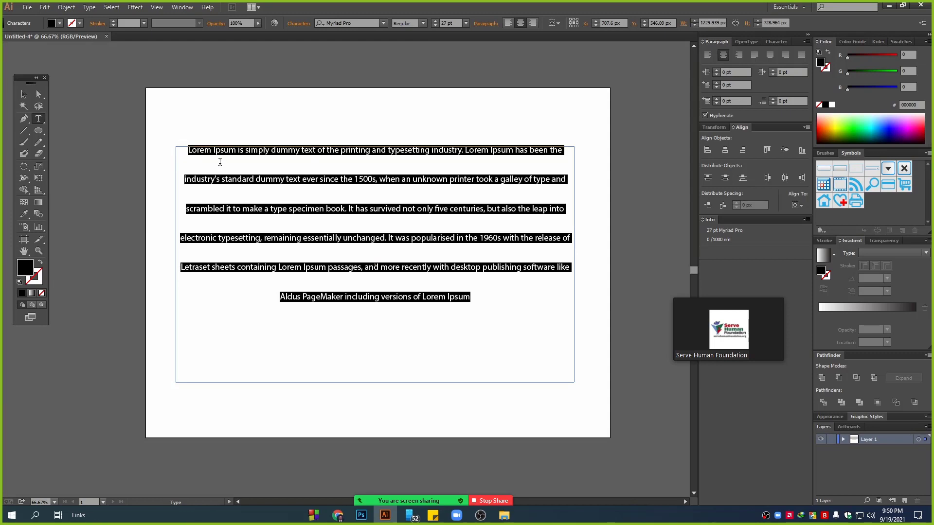
left_click(776, 42)
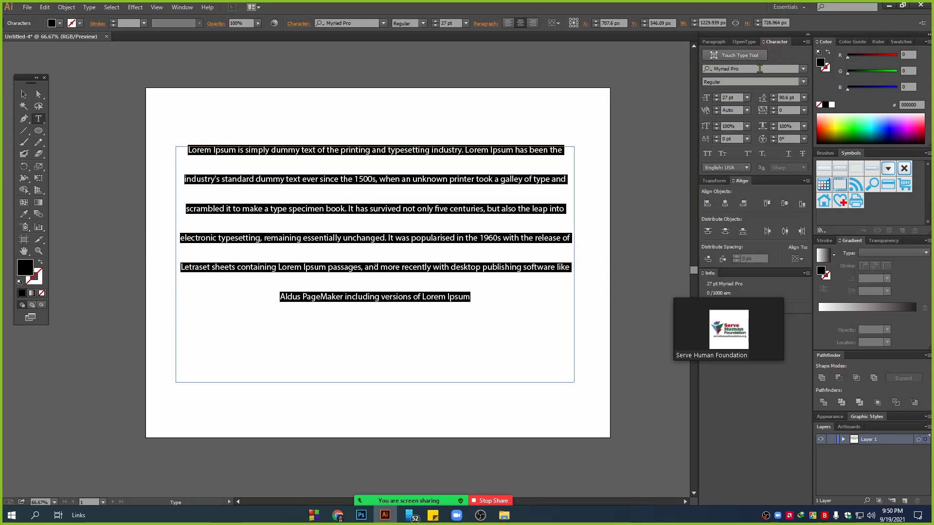
left_click(782, 97)
key("Down")
key("Down")
key("Down")
key("Down")
key("Down")
key("Down")
key("Down")
key("Down")
key("Down")
key("Down")
key("Down")
key("Down")
key("Down")
key("Down")
key("Down")
key("Down")
key("Down")
key("Down")
key("Down")
key("Down")
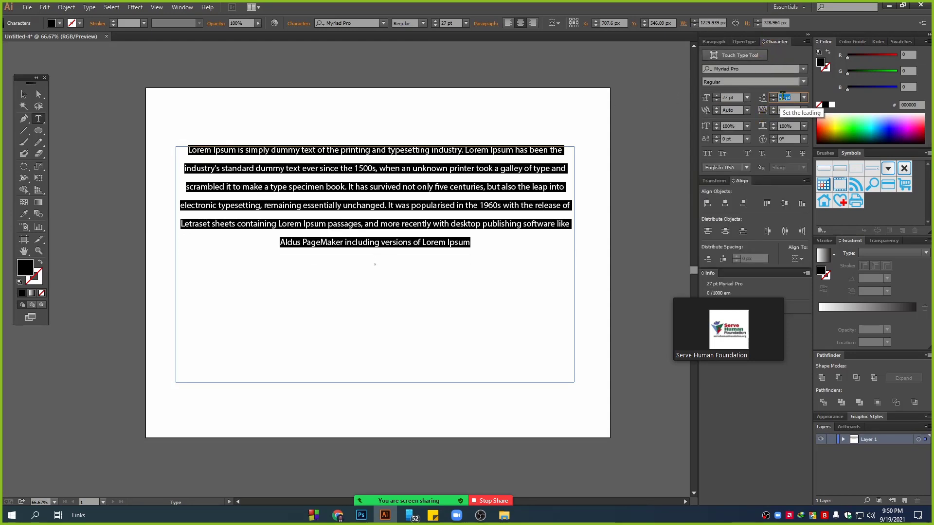
key("Down")
key("Down")
key("Down")
key("Down")
key("Down")
key("Down")
key("Down")
key("Down")
key("Down")
key("Down")
key("Down")
key("Down")
key("Down")
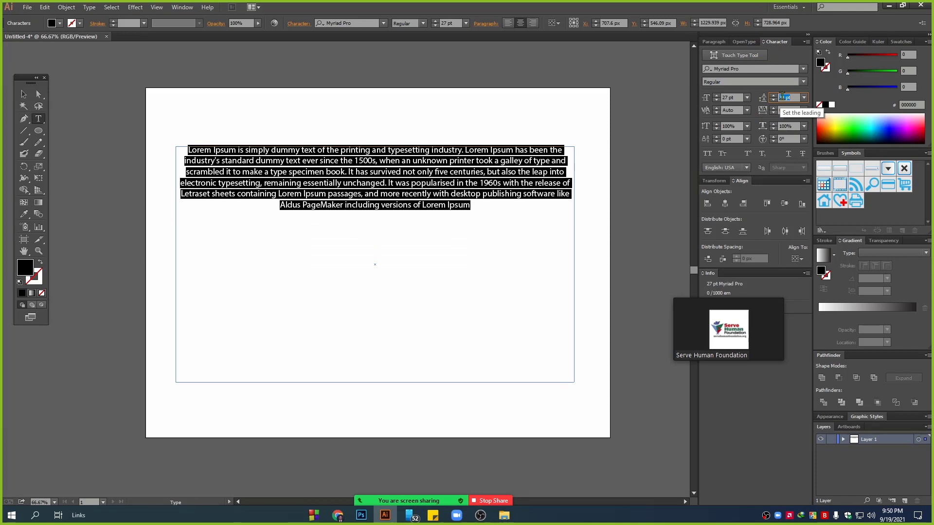
left_click(358, 180)
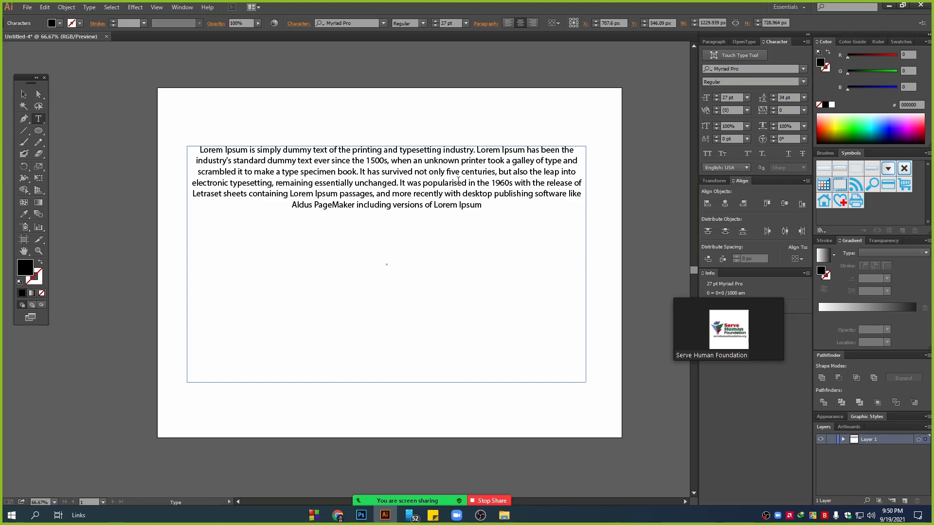
Step: Mark the centred paragraph's side edges, centre line and the gaps beside its last line with red Zoom pen annotations
left_click(541, 495)
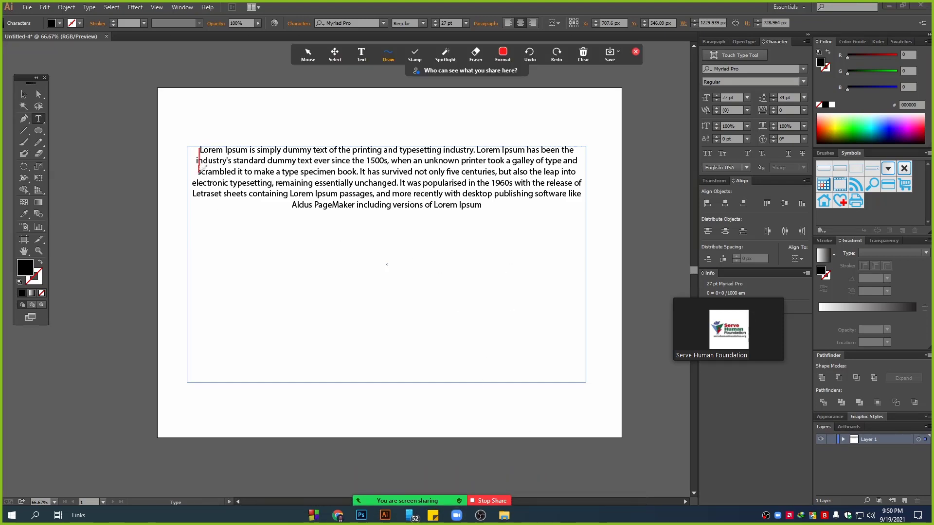
left_click_drag(198, 173, 198, 192)
left_click_drag(574, 147, 573, 199)
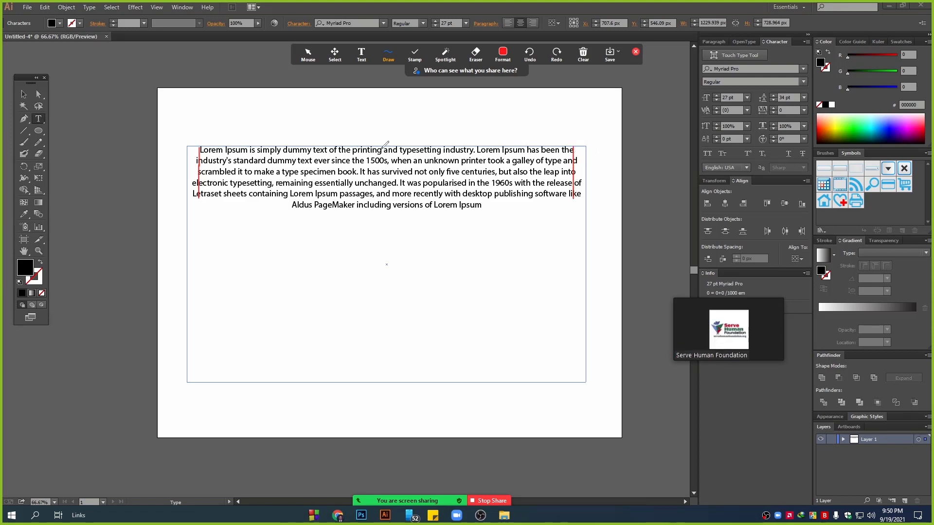
left_click_drag(383, 146, 383, 226)
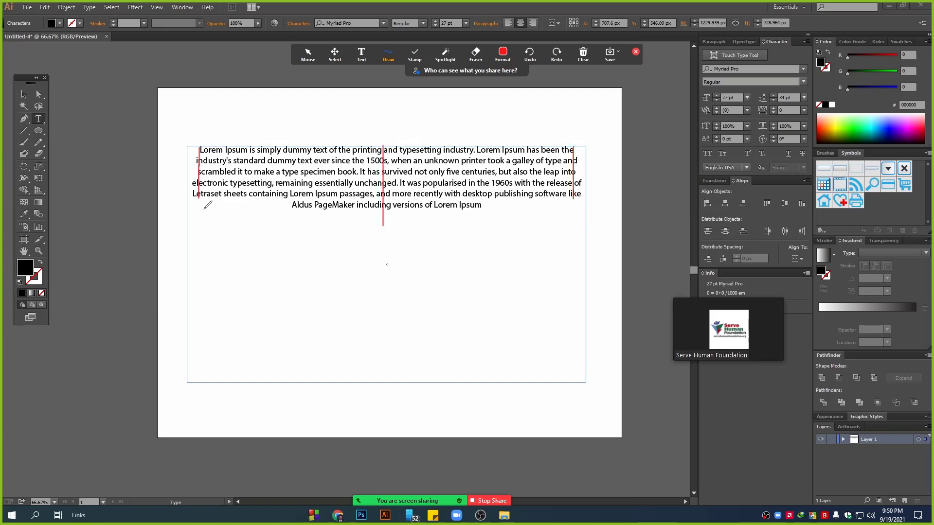
left_click_drag(204, 209, 275, 207)
left_click_drag(488, 207, 555, 206)
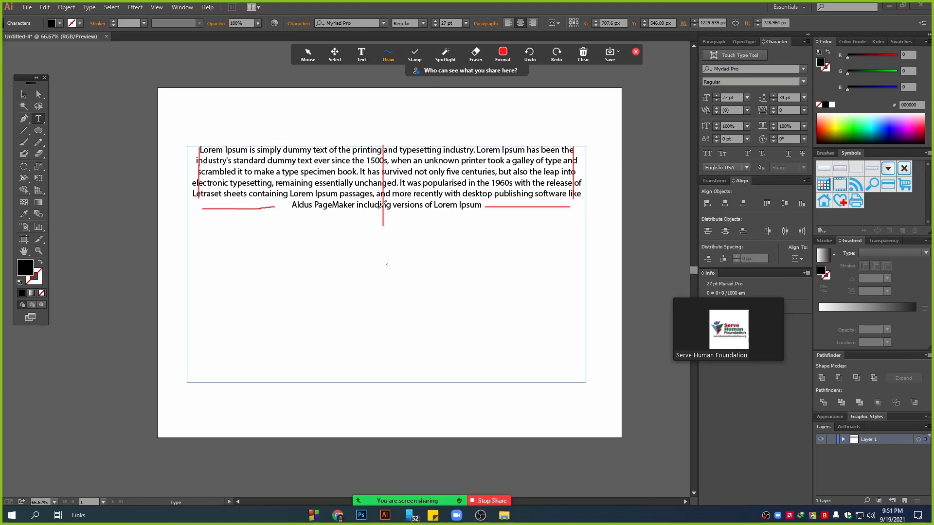
mouse_move(355, 275)
left_mouse_down()
mouse_move(409, 297)
mouse_move(445, 283)
left_mouse_up()
Step: Clear all the Zoom drawings and close the annotation tools
left_click(583, 55)
left_click(603, 71)
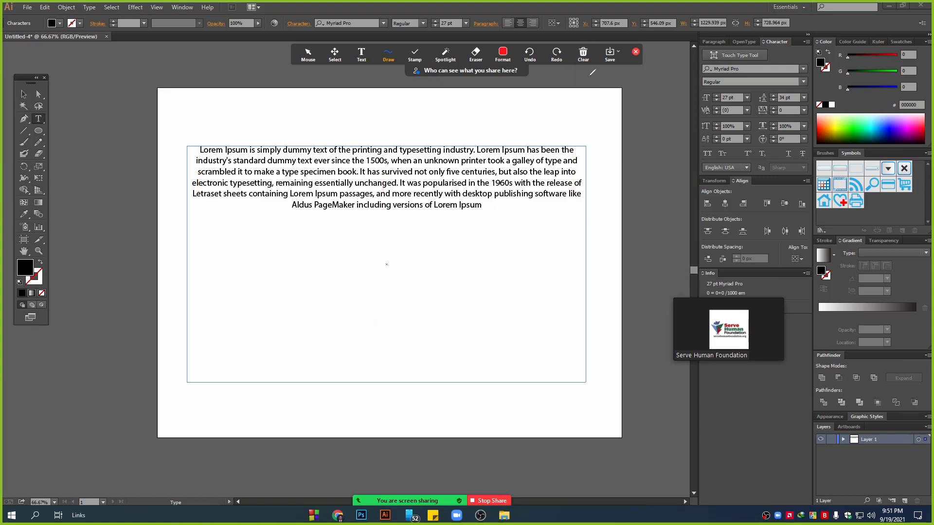
left_click(388, 55)
left_click(635, 52)
Step: Left-align the Lorem Ipsum paragraph as a whole text object and deselect it
left_click(25, 94)
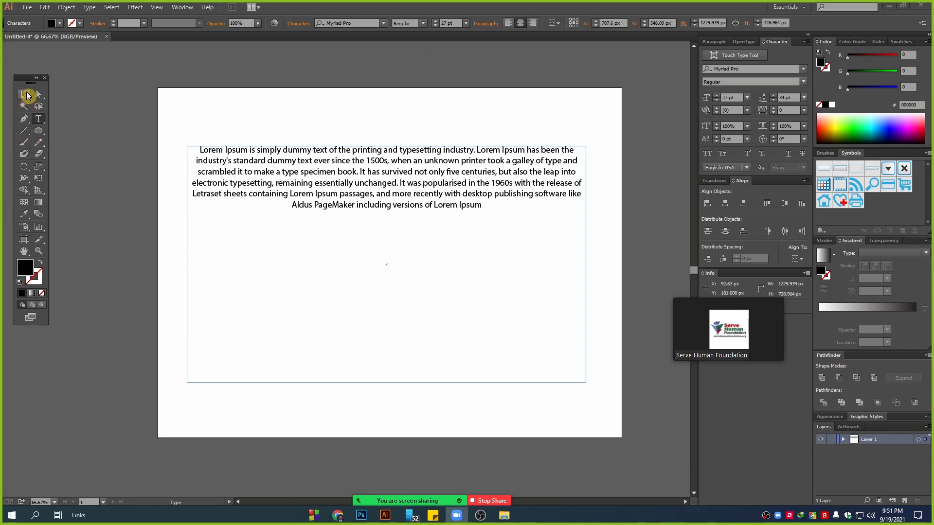
left_click(711, 43)
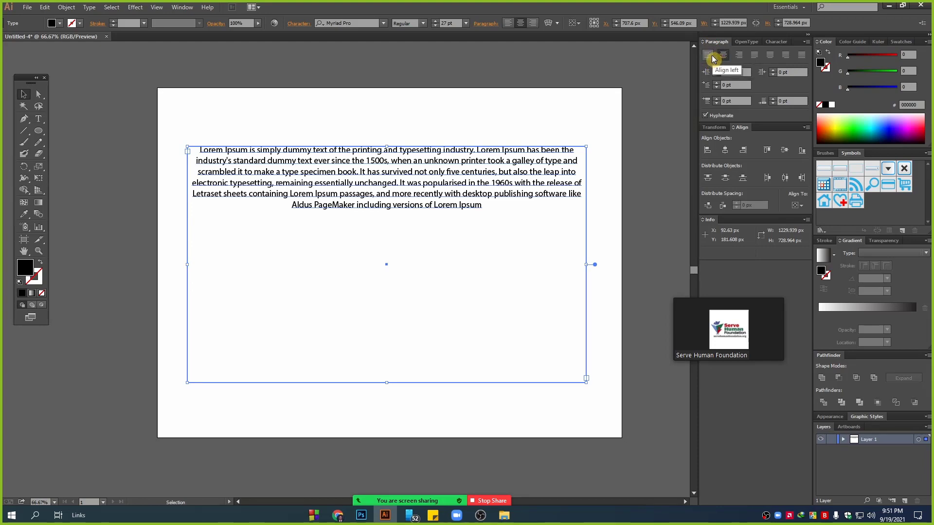
left_click(713, 57)
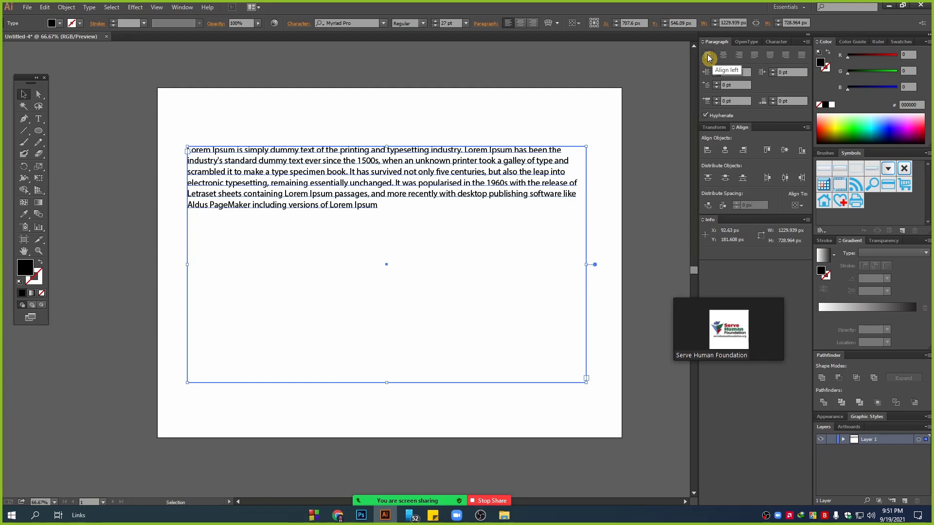
left_click(428, 253)
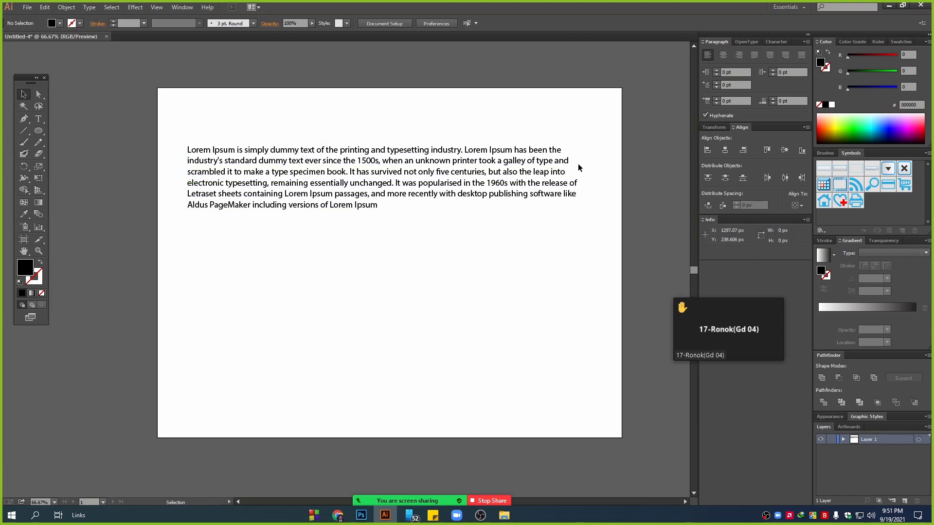
Step: Reselect the Lorem Ipsum text object, align it right and switch it to centre alignment
left_click(382, 194)
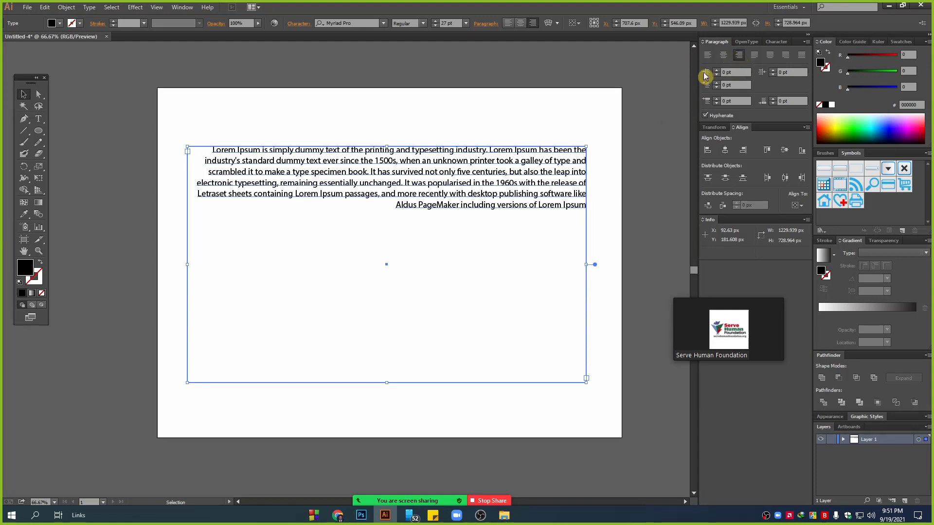
left_click(728, 57)
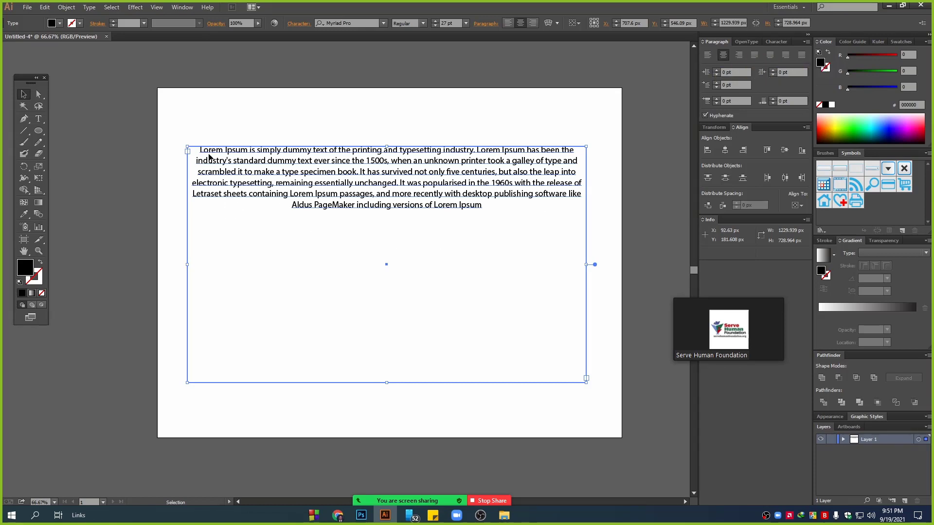
Step: Justify the paragraph with its last line aligned left, centred and right in turn, ending with all lines fully justified
left_click(755, 56)
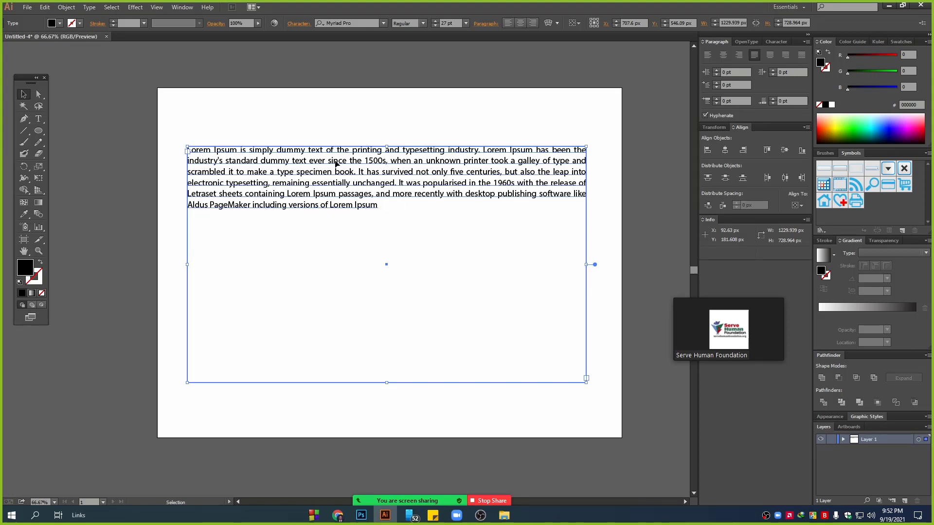
left_click(771, 57)
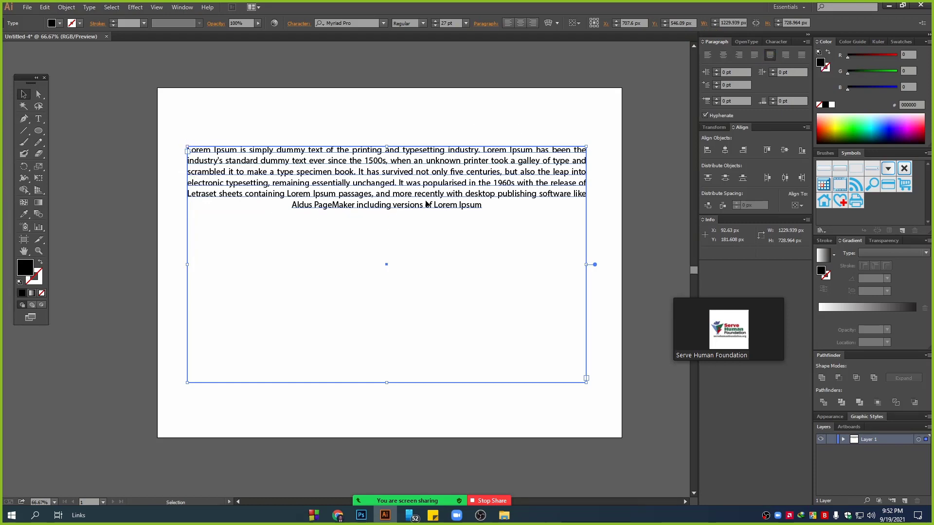
left_click(786, 60)
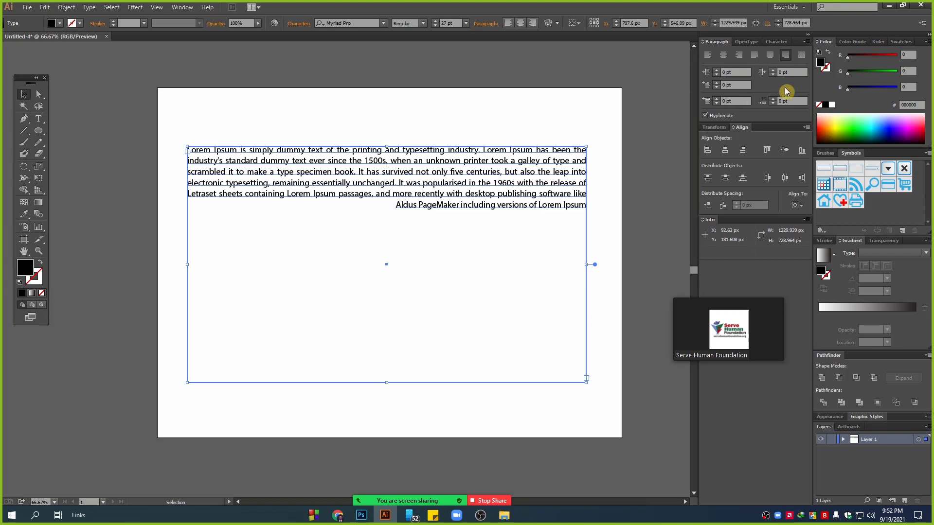
left_click(802, 56)
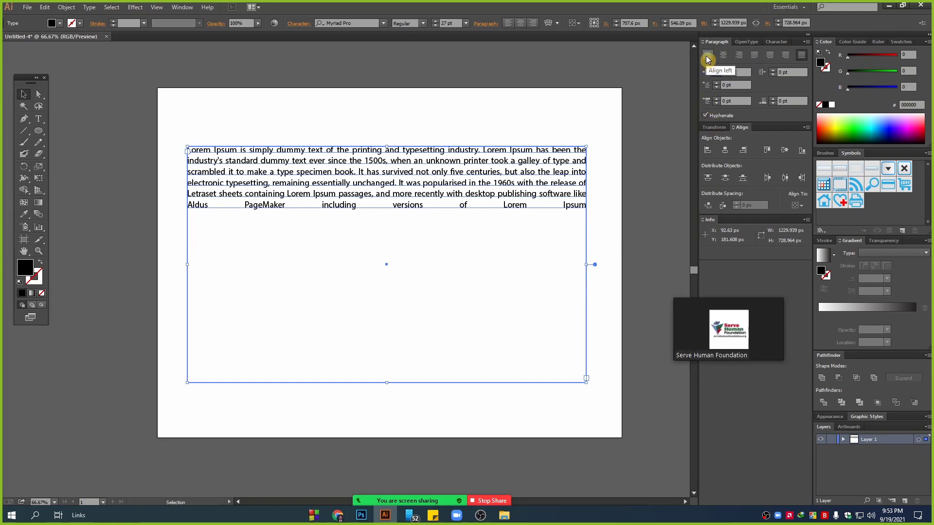
left_click(803, 55)
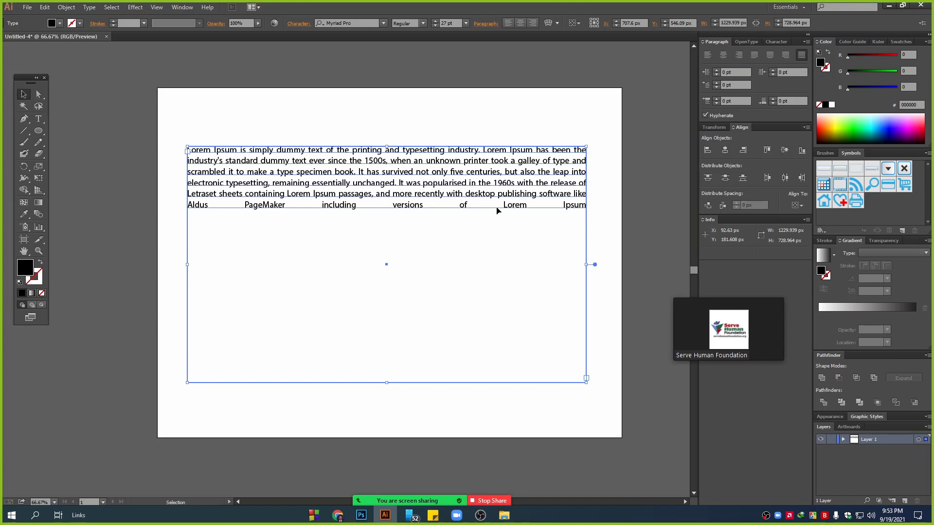
Step: Delete the words between "Aldus" and "Ipsum" in the last line of the fully justified paragraph, and highlight the two remaining words
double_click(529, 206)
key("ctrl+a")
left_click_drag(246, 206, 602, 202)
key("BackSpace")
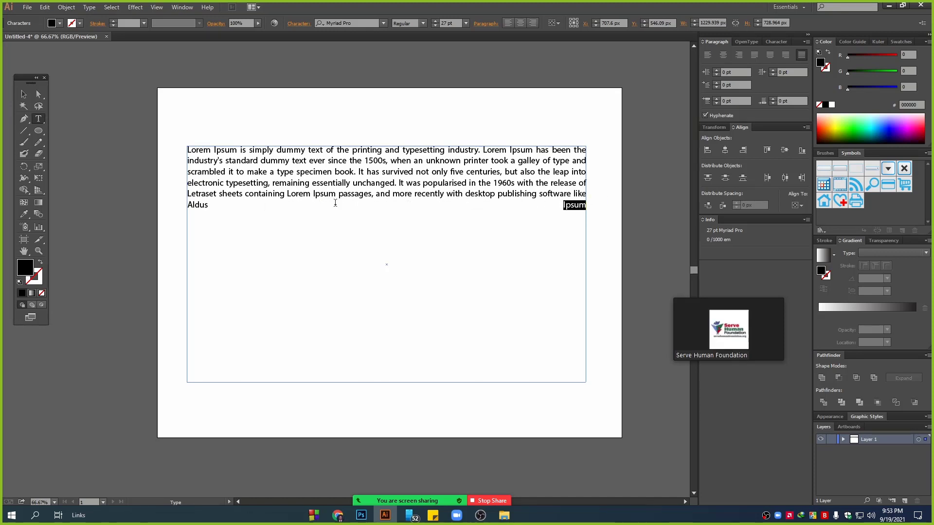
left_click_drag(214, 204, 132, 206)
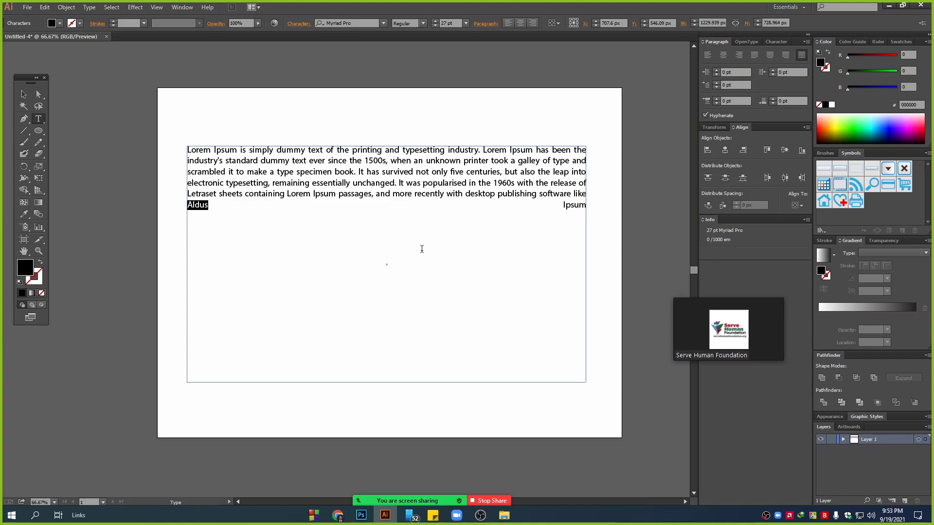
left_click_drag(557, 203, 605, 204)
left_click(21, 99)
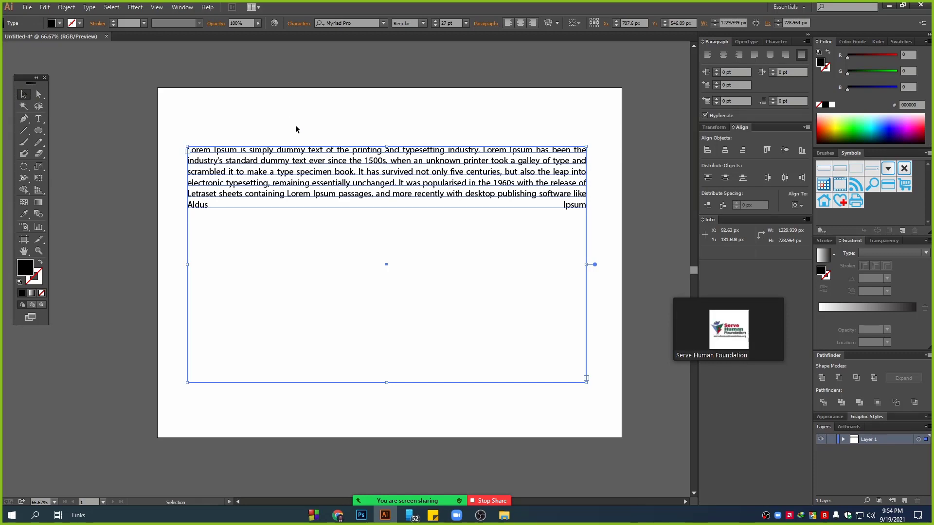
Step: Delete the whole Lorem Ipsum text object and shift the floating meeting thumbnail slightly
key("Delete")
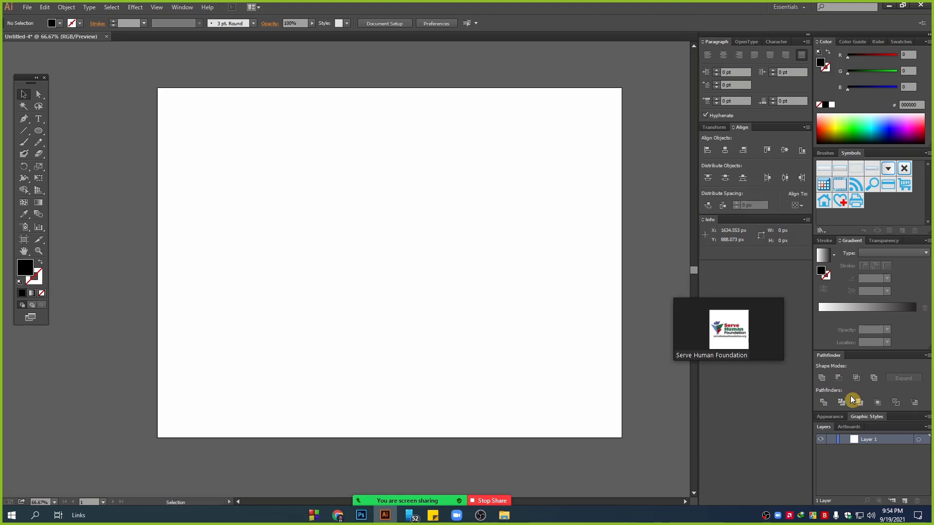
left_click_drag(723, 320, 677, 325)
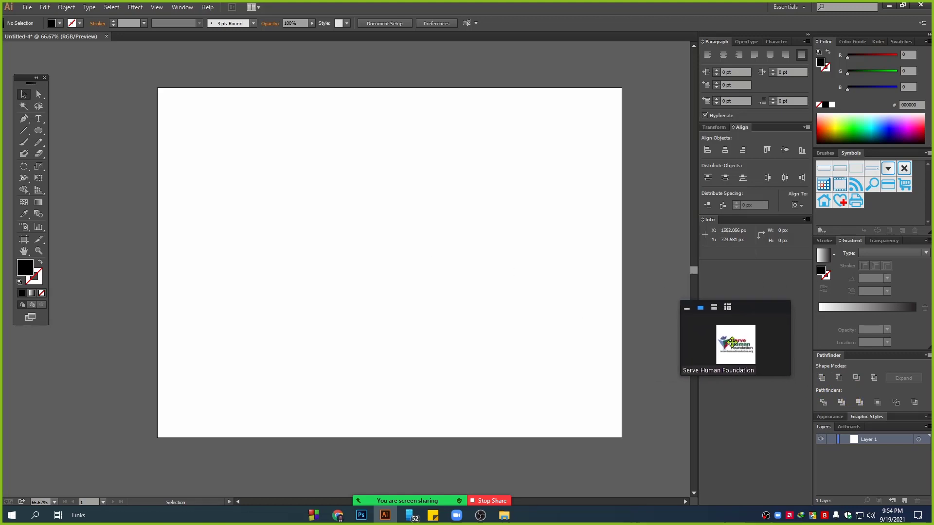
Step: Draw a square about 254 px wide in the artboard's upper-left area and fill it green (#007700)
left_click(42, 129)
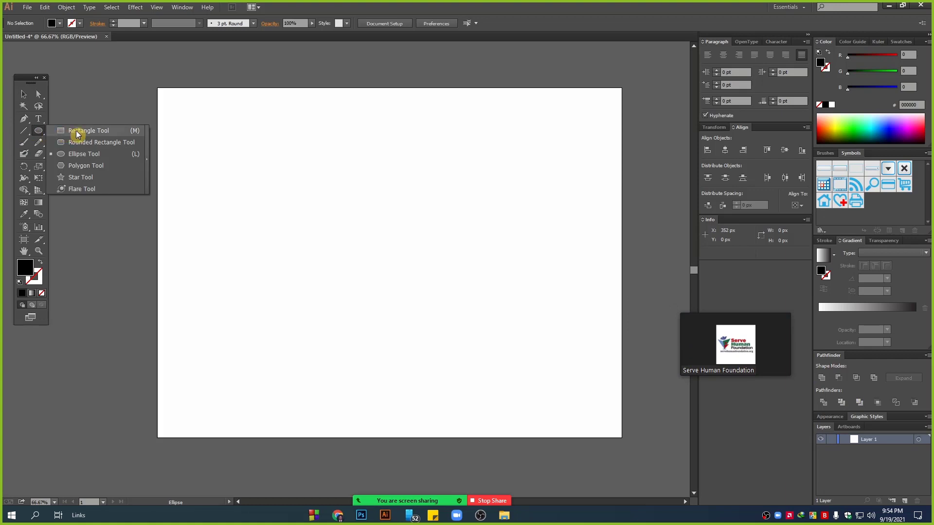
left_click(76, 131)
left_click_drag(196, 122, 278, 205)
left_click(23, 94)
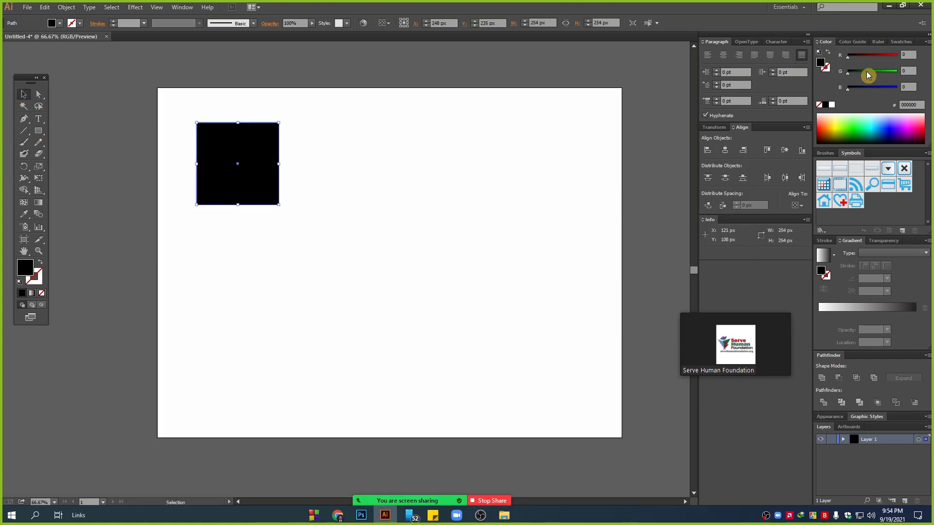
left_click_drag(865, 73, 872, 74)
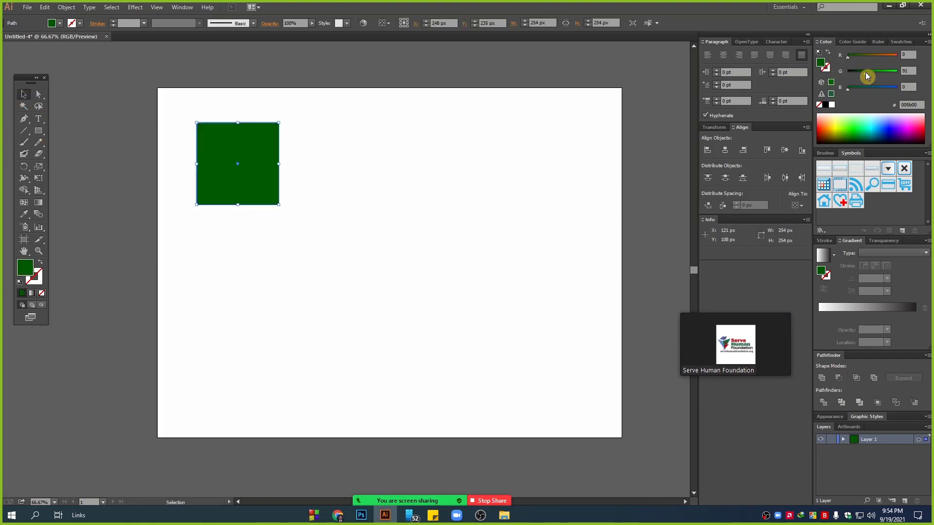
left_click(436, 212)
Step: Duplicate the green square diagonally so the two overlap, and repeat copies of the pair sideways to make a row of four pairs
key("space")
left_click_drag(404, 157, 363, 208)
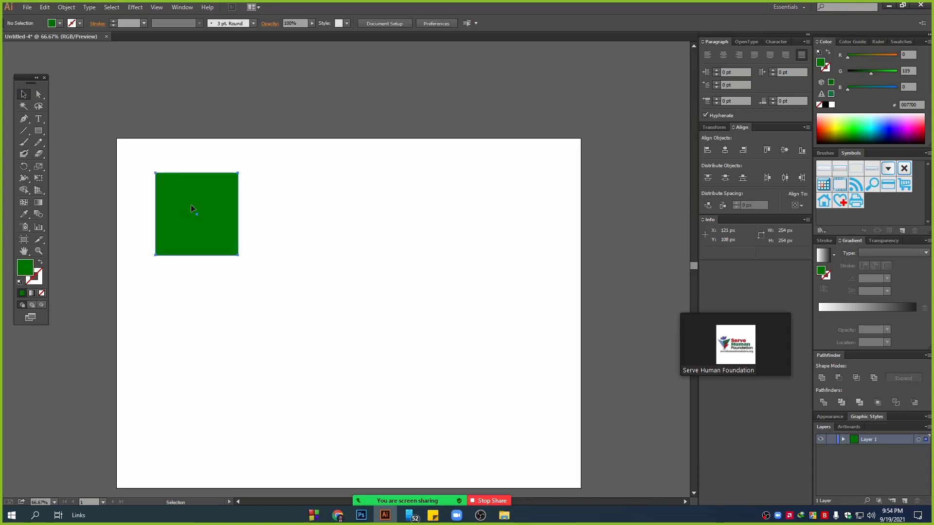
left_click(192, 200)
left_click_drag(196, 190, 212, 212)
left_click_drag(316, 287, 346, 215)
key("ctrl+d")
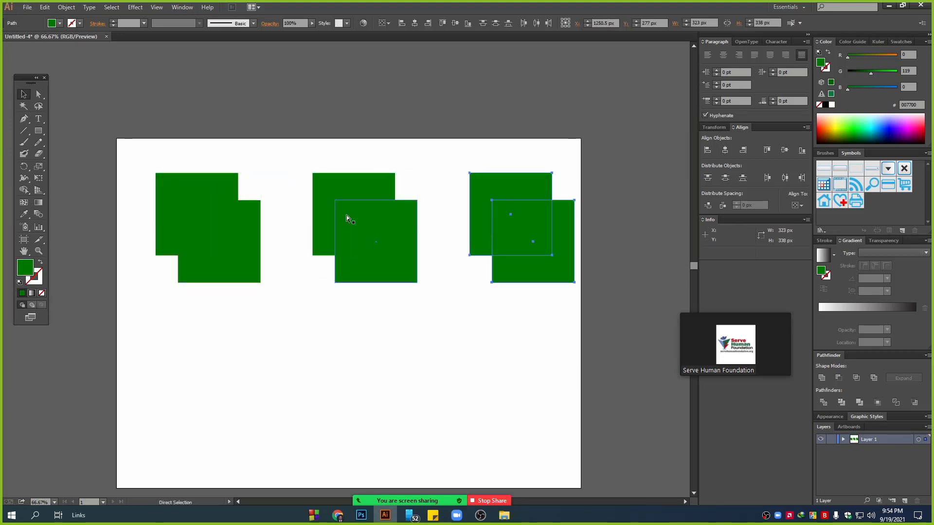
key("ctrl+d")
Step: Scale all four pairs down proportionally to fit inside the artboard, making each square about 165 px, and deselect them
key("ctrl+minus")
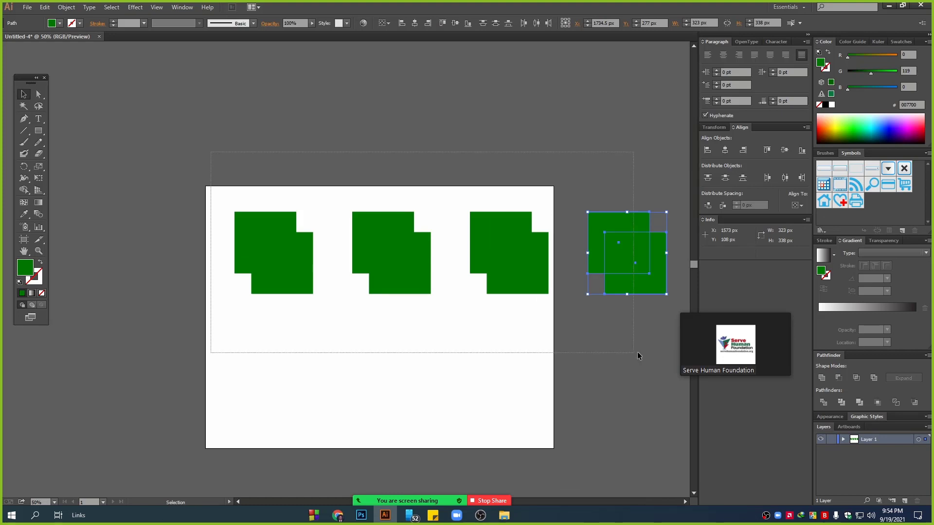
key("ctrl+a")
left_click_drag(667, 253, 512, 254)
left_click(445, 325)
key("ctrl+plus")
left_click_drag(487, 329, 447, 305)
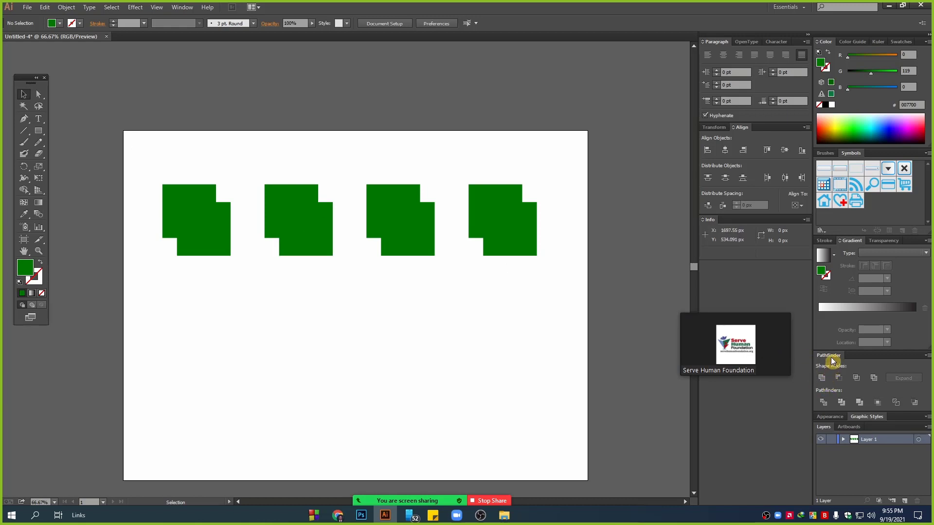
Step: Detach the Pathfinder controls into a floating window near the artboard's upper-right corner and view their extra options
left_click_drag(832, 360, 578, 125)
left_click(186, 9)
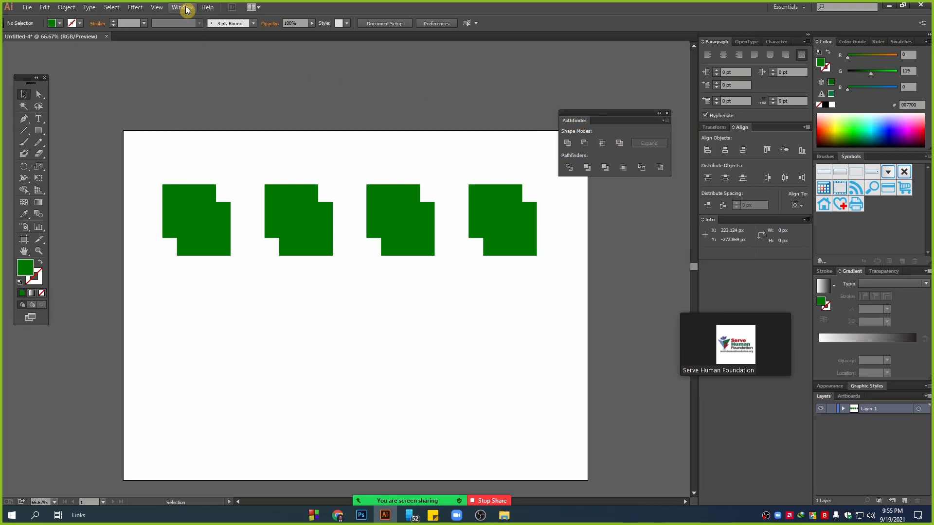
left_click(664, 120)
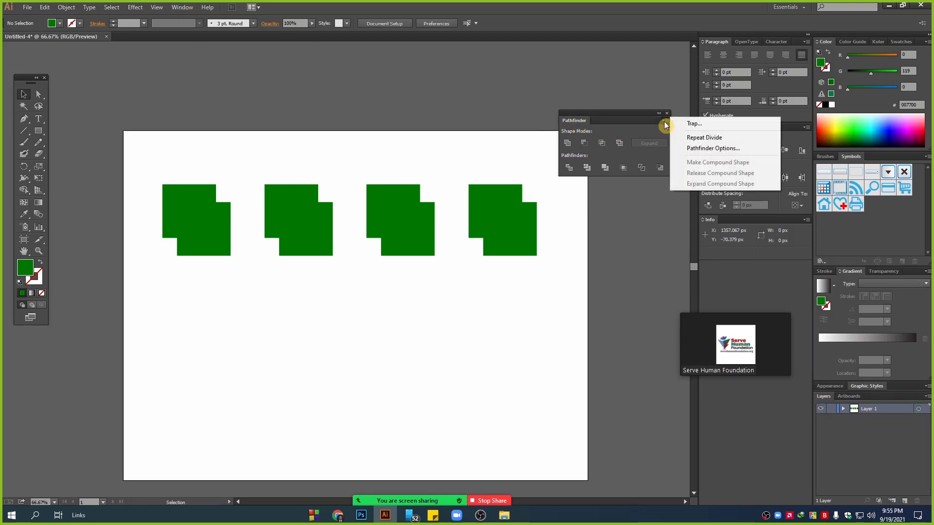
left_click_drag(604, 121, 626, 108)
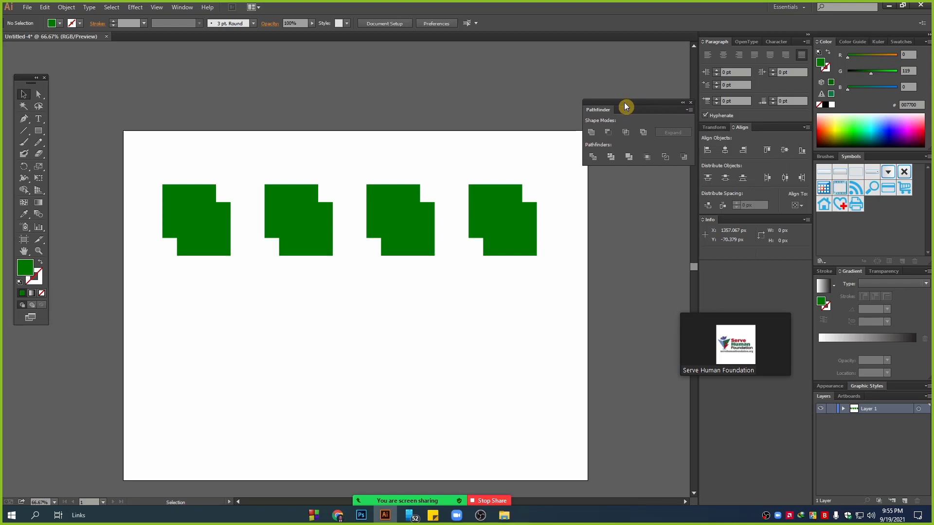
Step: Move the front square of the first overlapping pair slightly upward, to about X 248.5 px, Y 301.5 px
left_click_drag(144, 143, 218, 294)
left_click(218, 293)
scroll(166, 209, "up", 3)
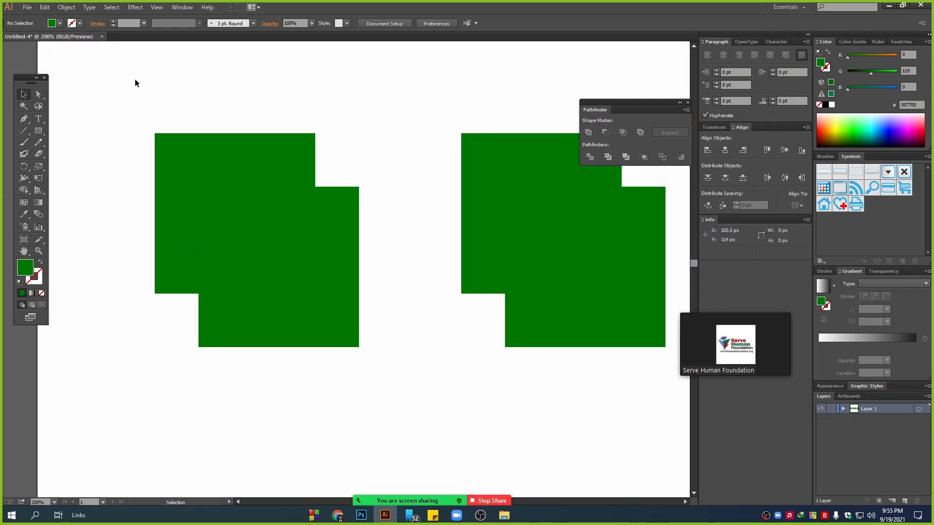
left_click_drag(258, 269, 295, 385)
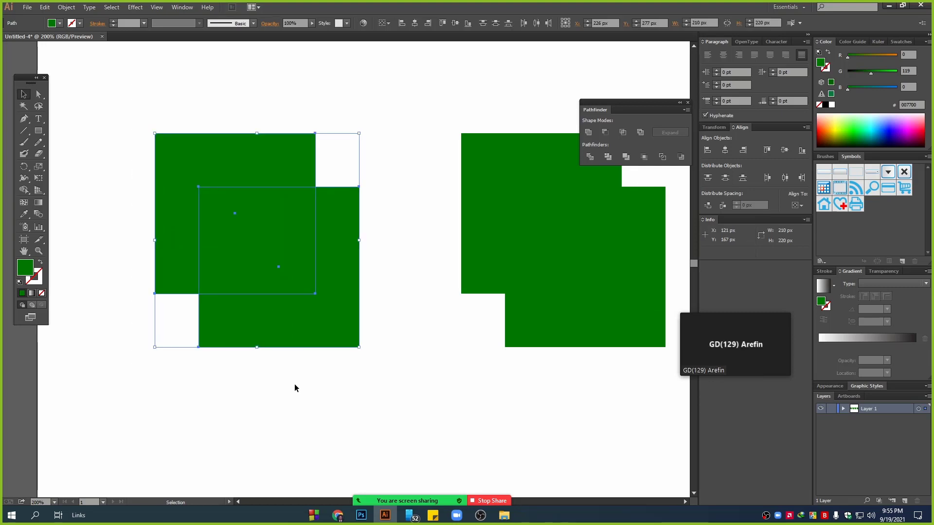
scroll(342, 389, "up", 1)
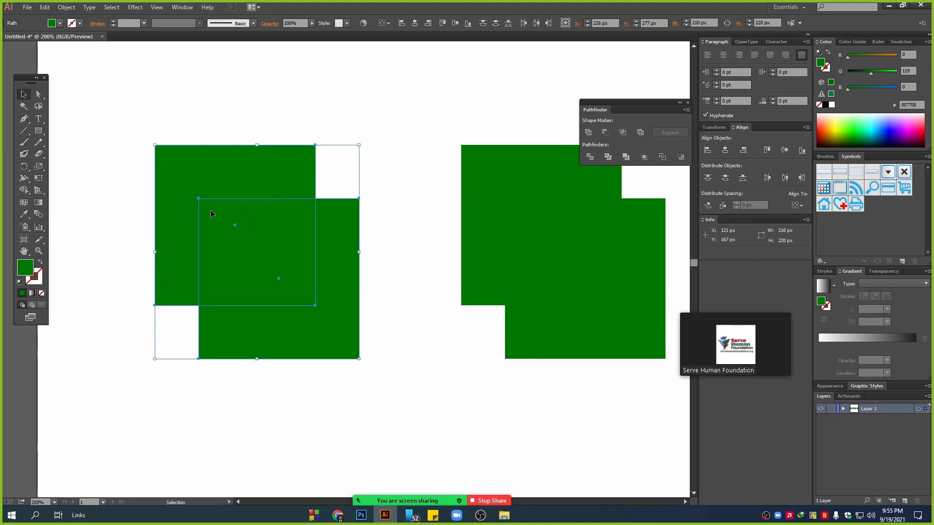
scroll(210, 210, "down", 1)
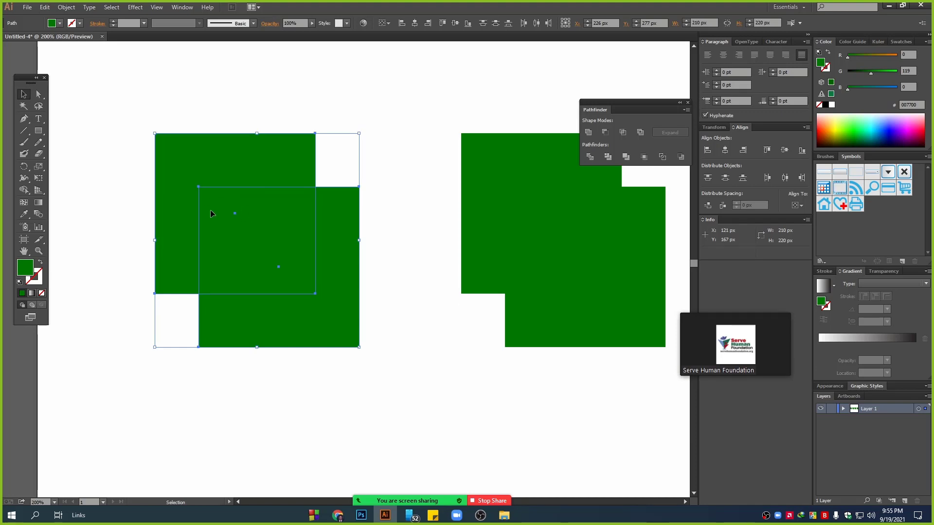
left_click(369, 206)
left_click_drag(348, 211, 360, 263)
left_click_drag(346, 259, 335, 203)
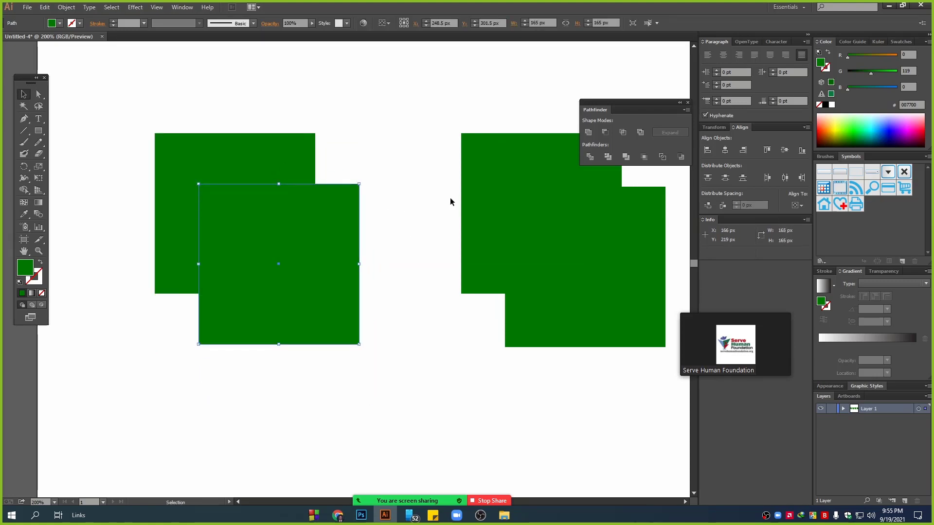
Step: Recolour the first pair's front square olive (#8d7700) by setting its red value to 141, and check which shapes form the pair
left_click_drag(847, 57, 874, 57)
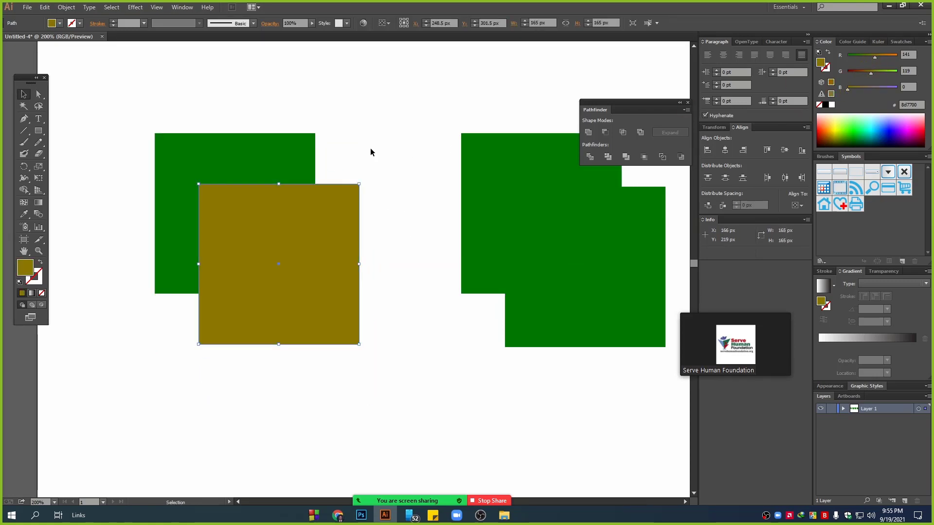
scroll(370, 148, "up", 3)
scroll(364, 136, "down", 4)
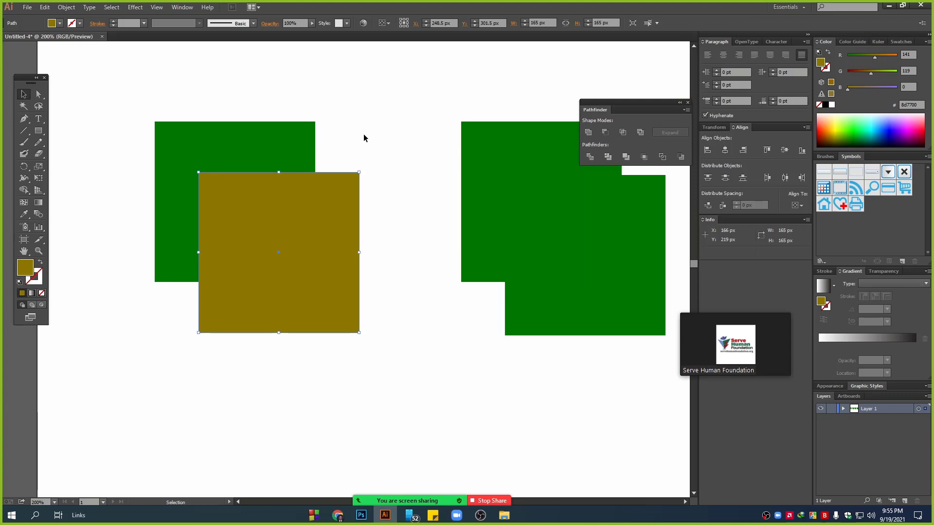
left_click_drag(125, 87, 374, 289)
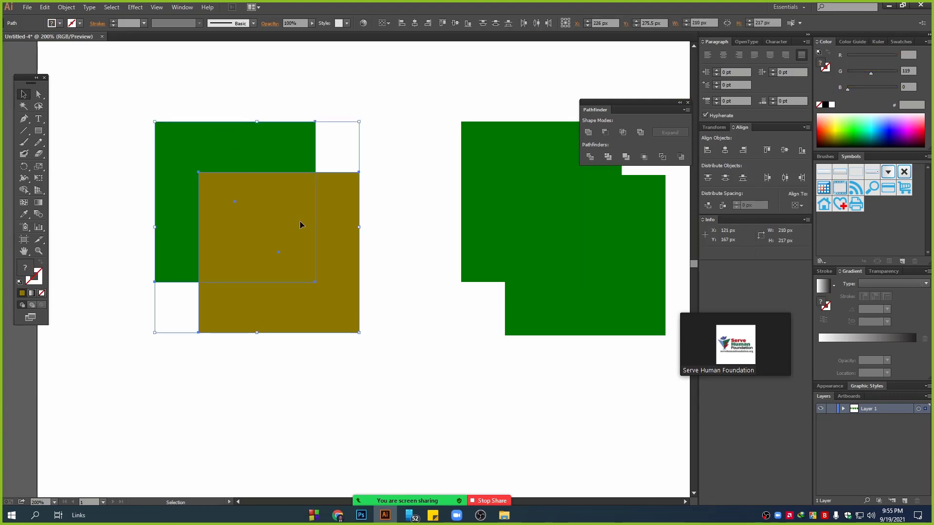
left_click(184, 135)
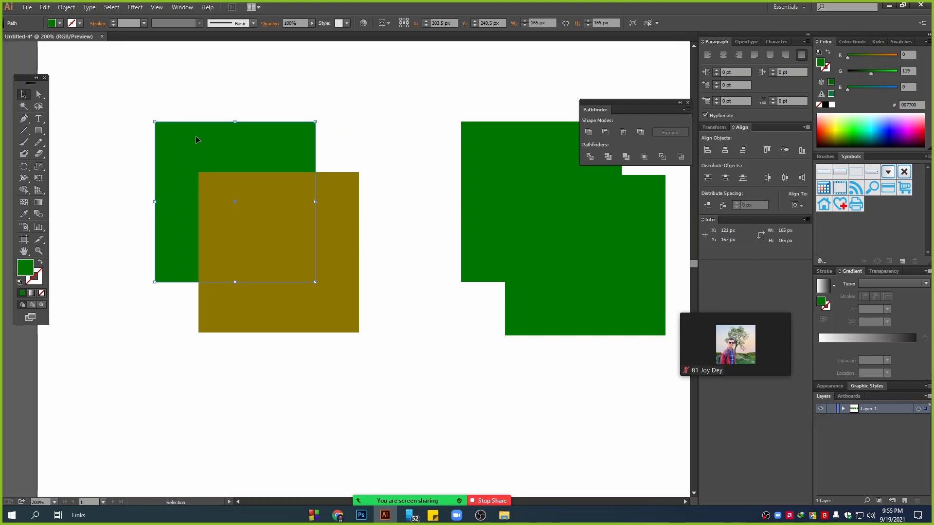
Step: Recolour the first pair's front square orange (#ff7700) by setting its red value to 255, select both squares and deselect them
left_click(284, 204)
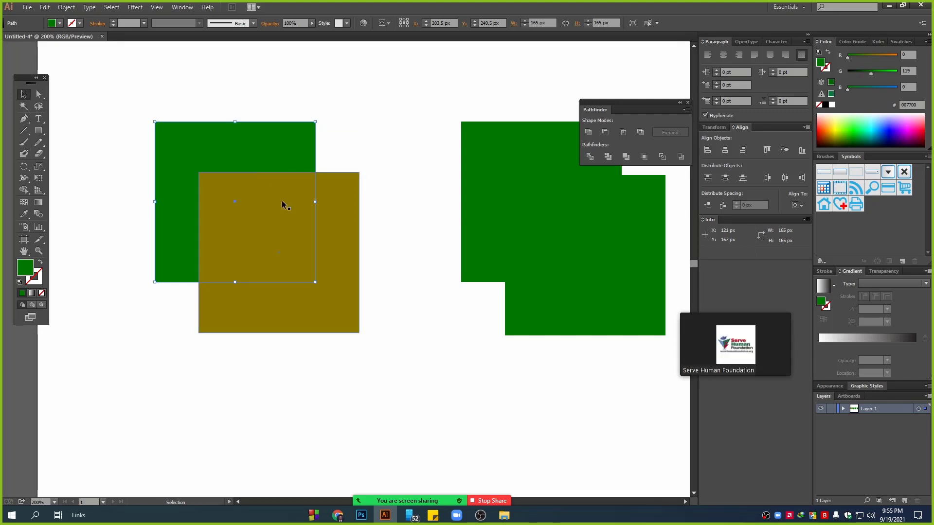
left_click_drag(892, 61, 900, 59)
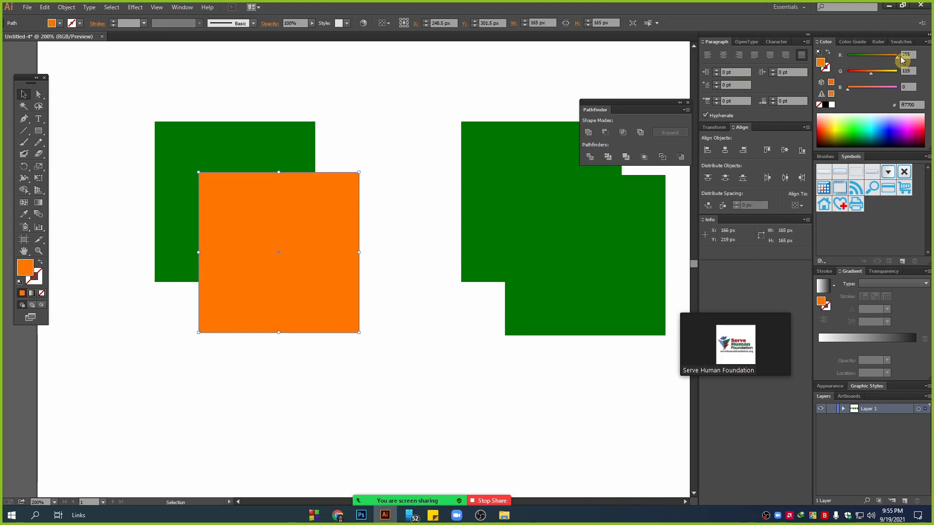
left_click(146, 95)
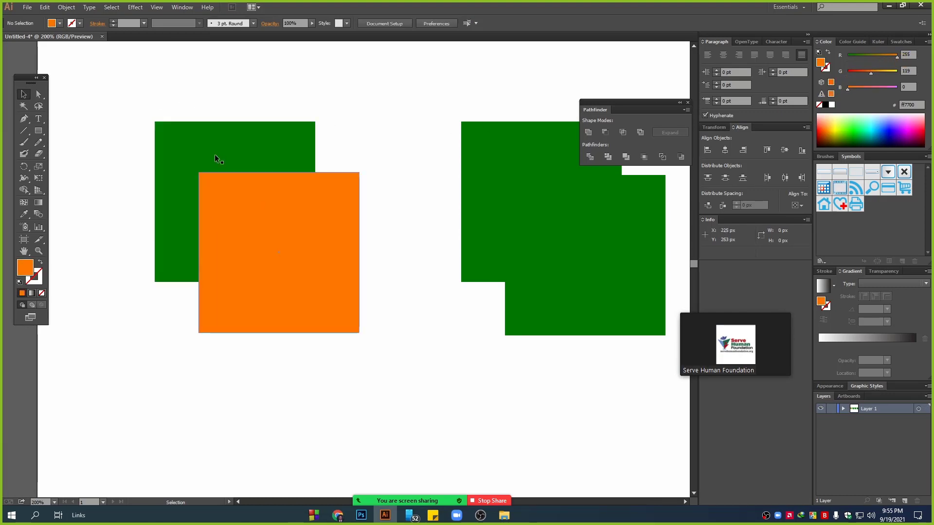
left_click_drag(116, 74, 428, 238)
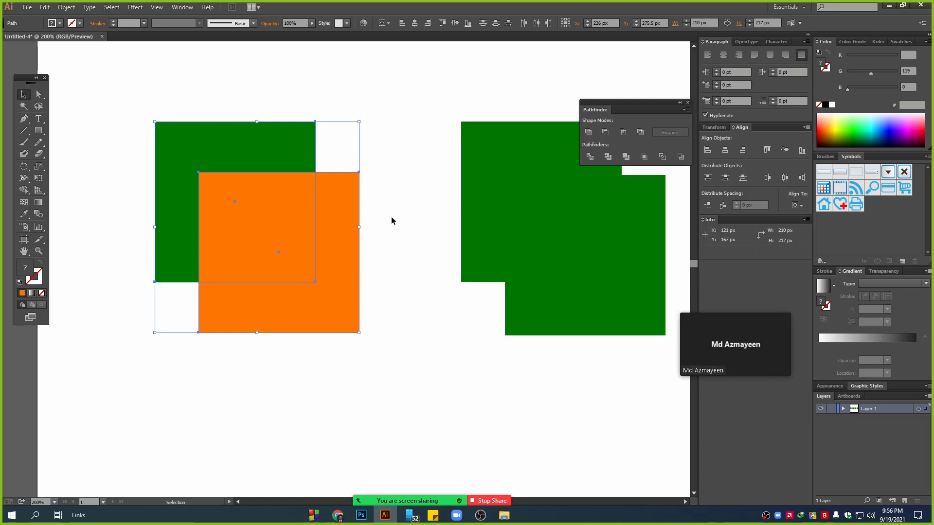
left_click(402, 201)
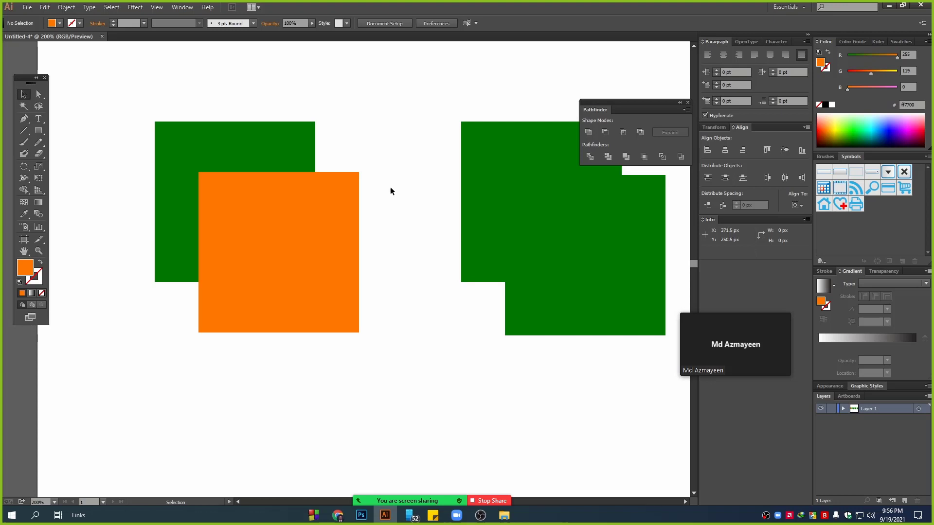
Step: Send the orange square to the back, behind the green square it overlaps
left_click(260, 204)
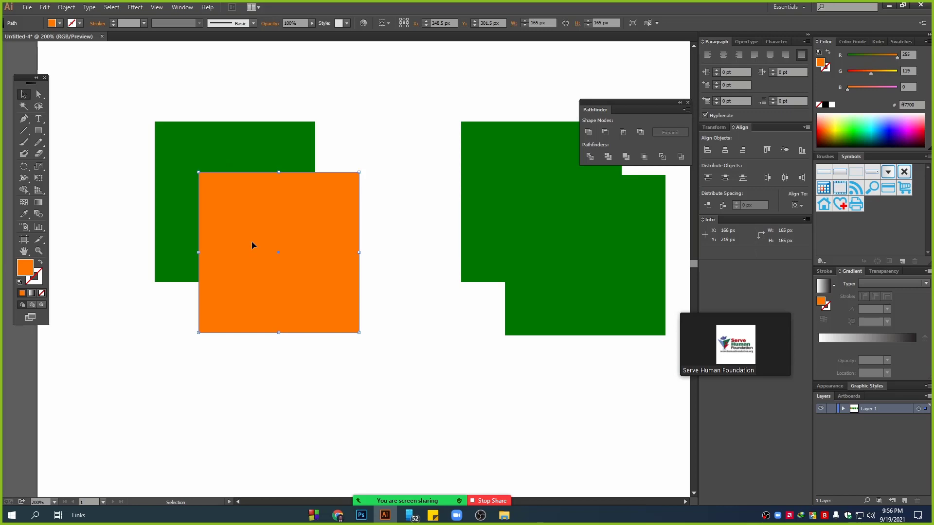
right_click(233, 207)
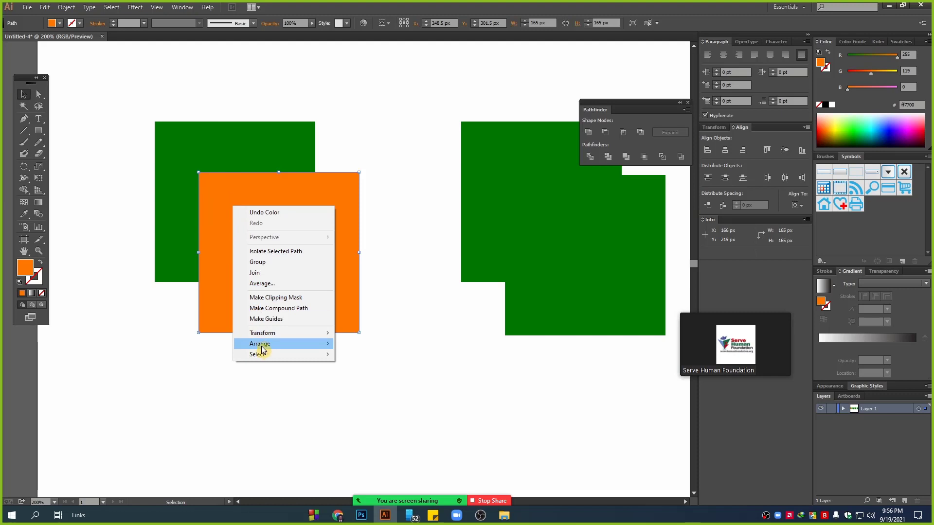
mouse_move(260, 344)
left_click(383, 378)
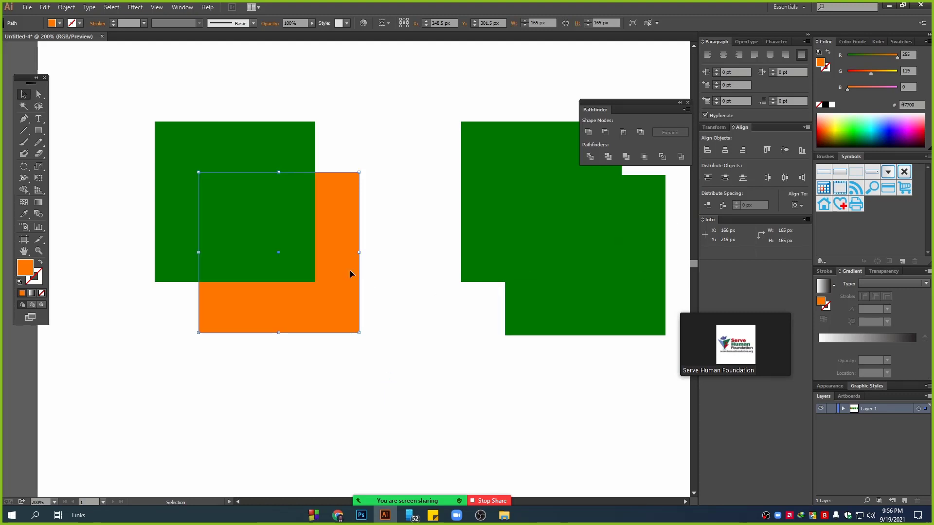
Step: Bring the orange square forward in front of the green square and deselect it
right_click(330, 238)
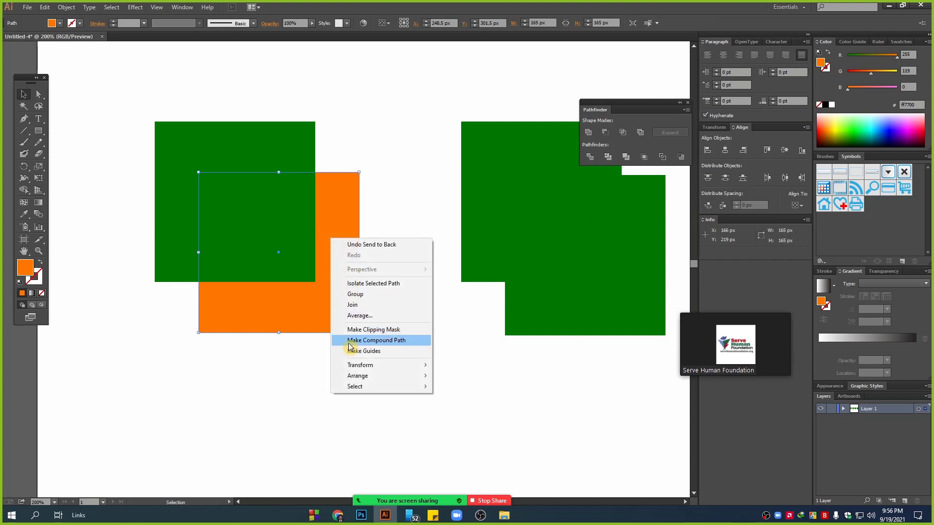
mouse_move(355, 377)
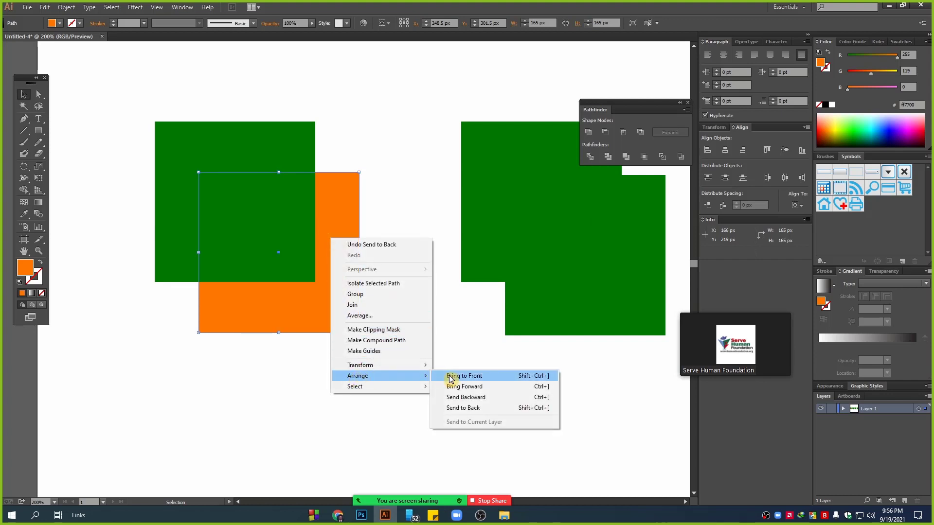
left_click(472, 387)
left_click(408, 279)
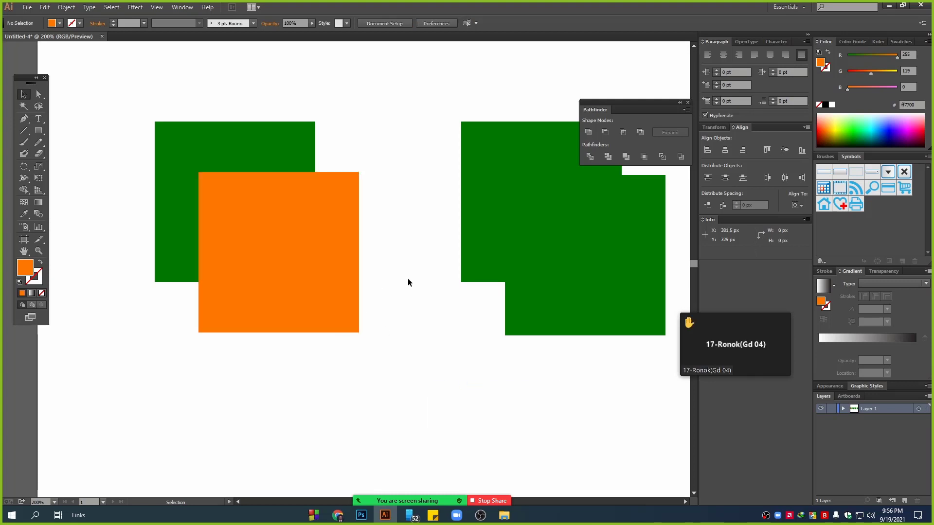
Step: Try uniting the first pair with the orange square in front, move the merged shape slightly, and undo both changes
scroll(255, 121, "up", 1)
left_click_drag(127, 73, 383, 383)
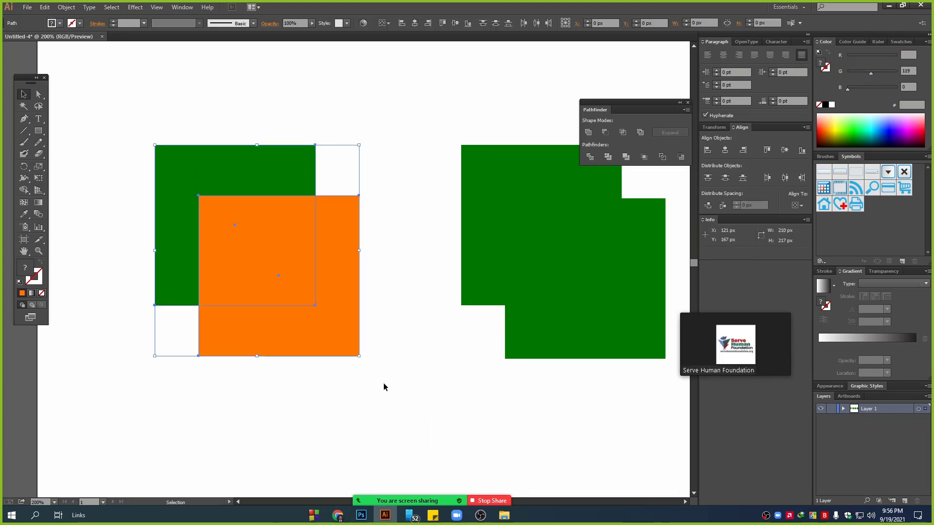
left_click(589, 133)
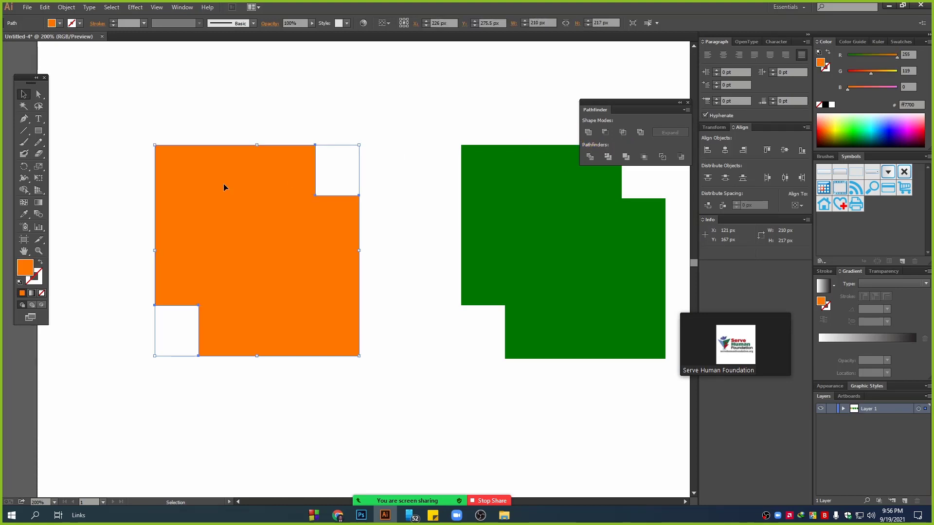
mouse_move(250, 232)
left_mouse_down()
mouse_move(225, 245)
mouse_move(247, 291)
mouse_move(246, 230)
left_mouse_up()
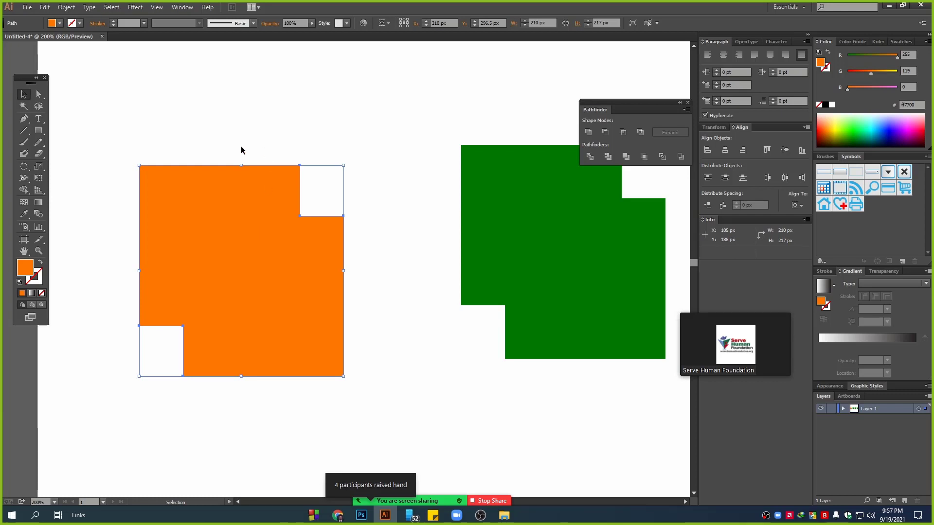
left_click(590, 134)
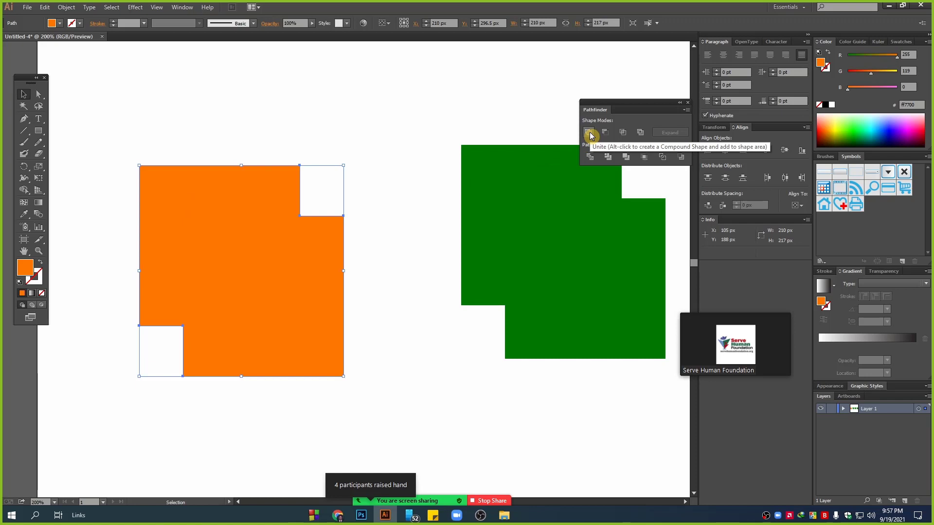
key("ctrl+z")
key("ctrl+z")
key("ctrl+z")
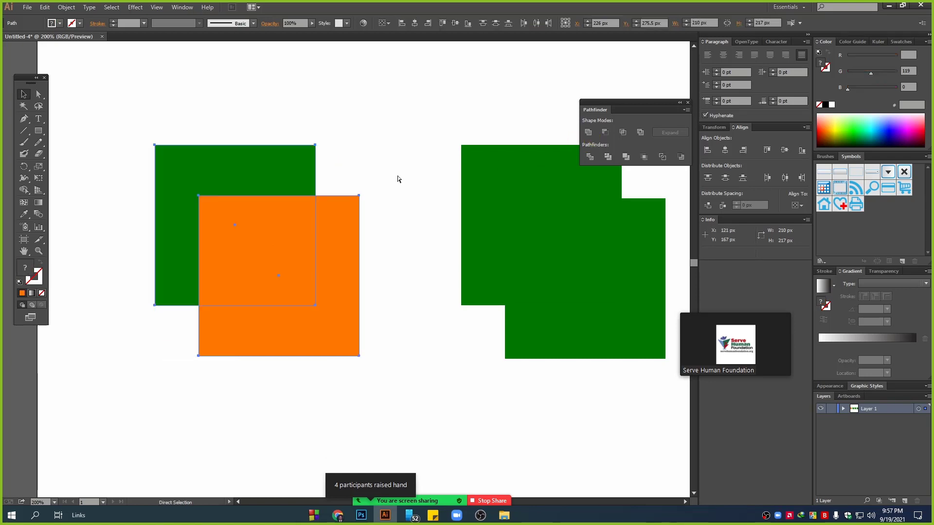
Step: Bring the first pair's green square to the front, over the orange square, and deselect it
left_click(316, 229)
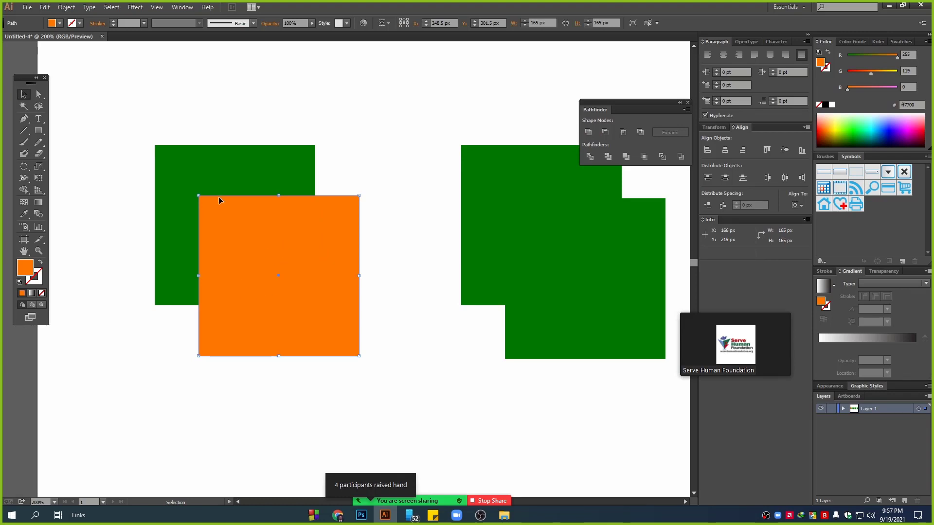
left_click(180, 168)
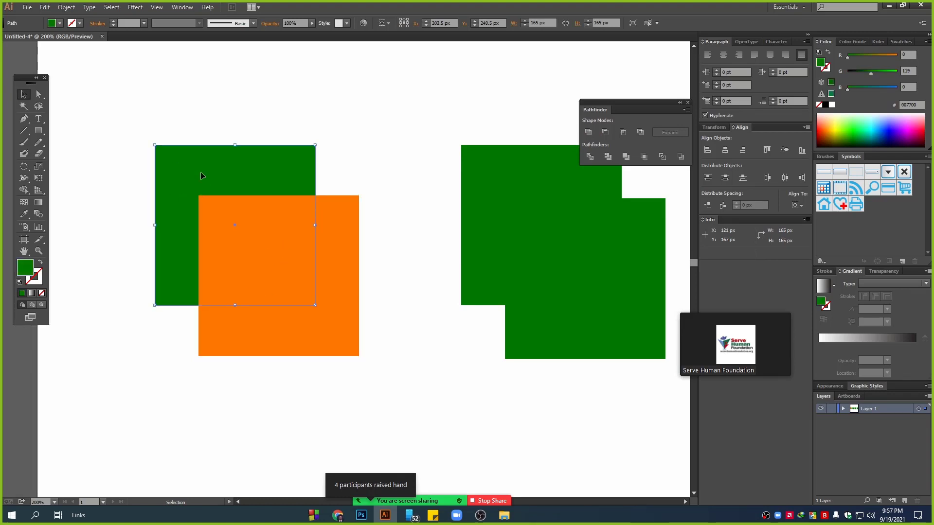
right_click(180, 175)
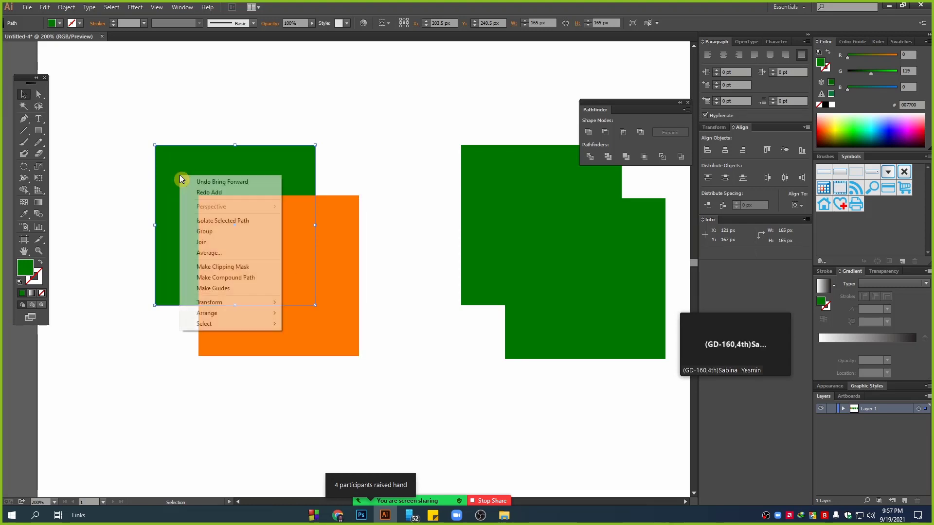
mouse_move(272, 312)
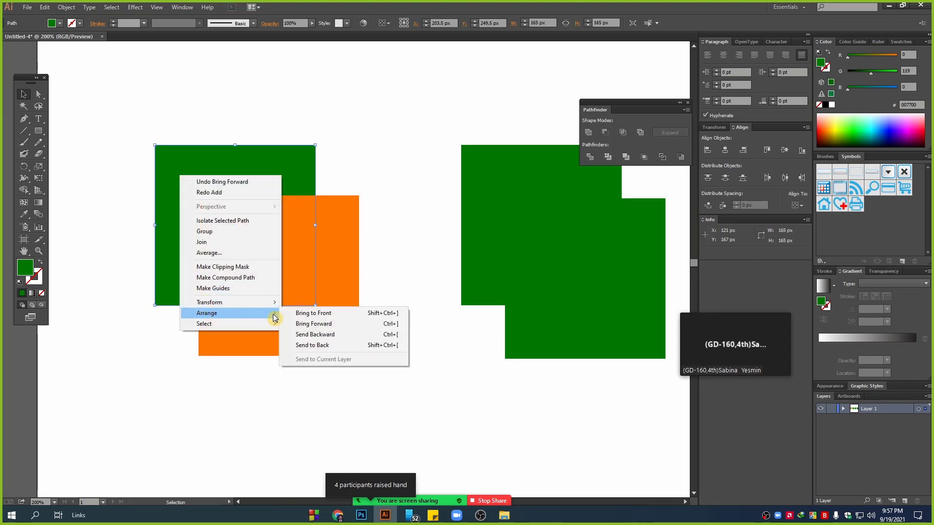
left_click(311, 313)
left_click(246, 115)
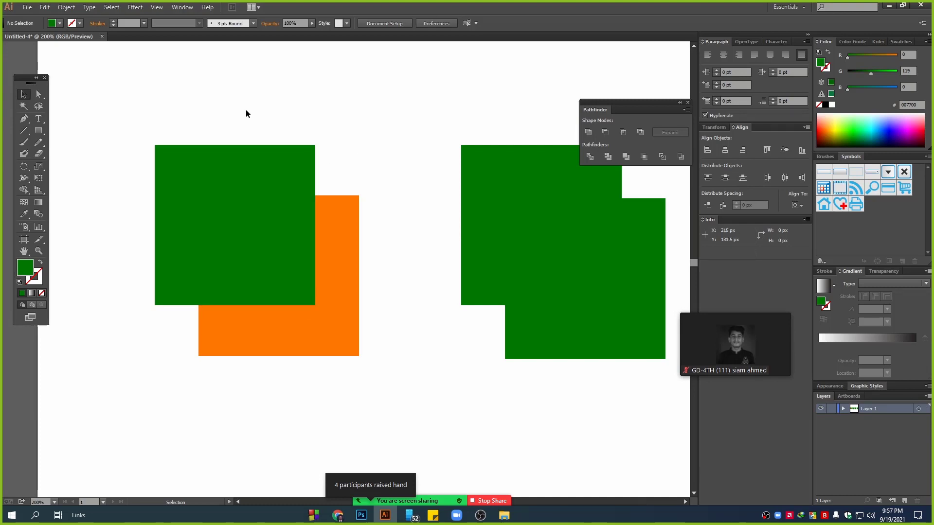
Step: Unite the first pair's overlapping green and orange squares into one shape and move it slightly to the left
left_click_drag(130, 75, 386, 416)
left_click(588, 133)
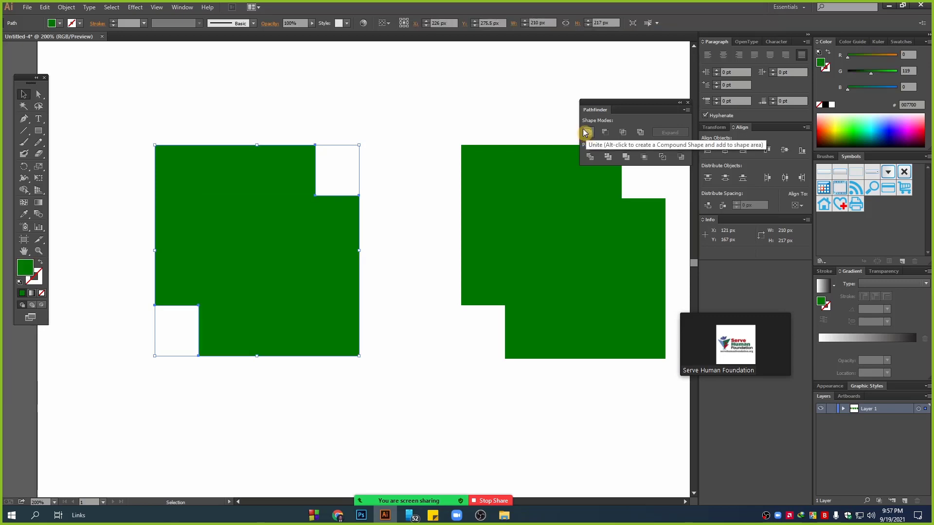
mouse_move(225, 234)
left_mouse_down()
mouse_move(223, 249)
mouse_move(235, 241)
left_mouse_up()
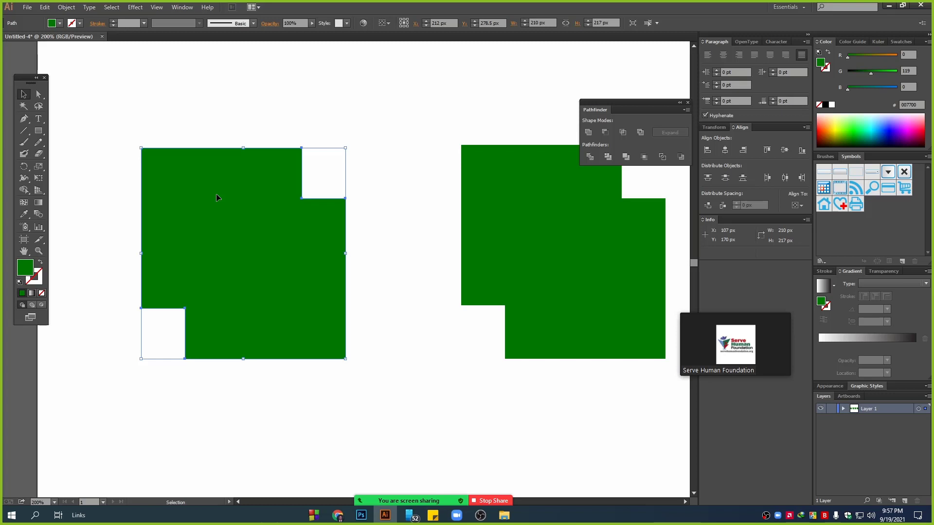
Step: Recolour the second pair's front square orange (#ff7700) by setting its red value to 255
key("ctrl+minus")
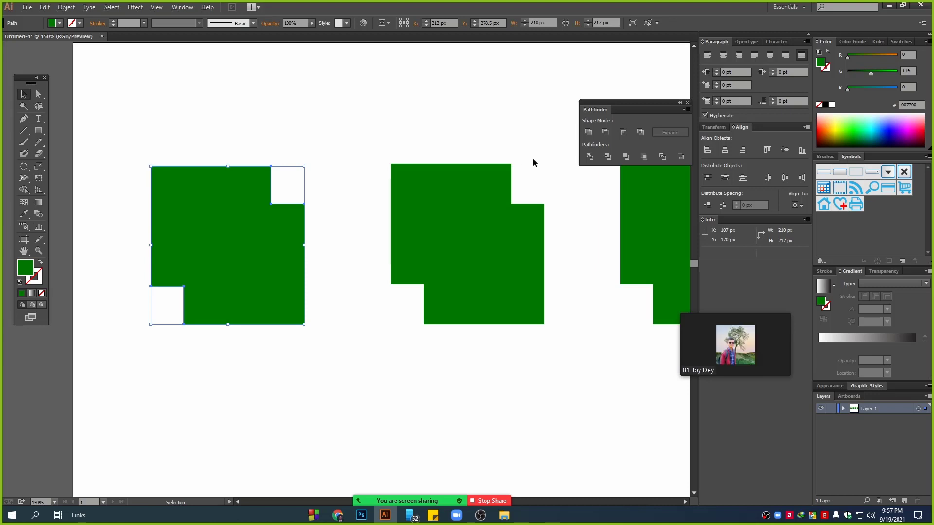
key("ctrl+plus")
left_click_drag(375, 190, 473, 384)
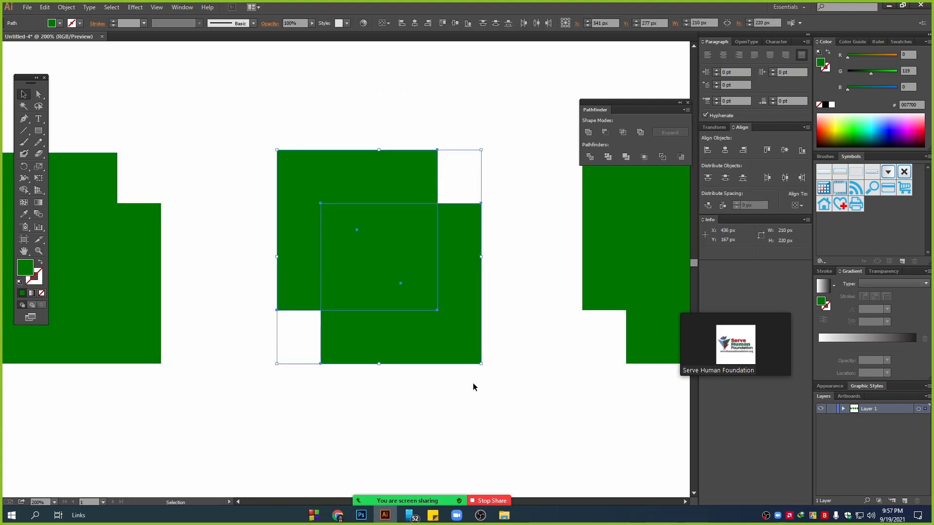
left_click(506, 311)
left_click(461, 297)
left_click_drag(880, 57, 924, 62)
Step: Try subtracting the orange square from the second pair's green square with Minus Front, and undo the subtraction
left_click_drag(324, 111, 434, 212)
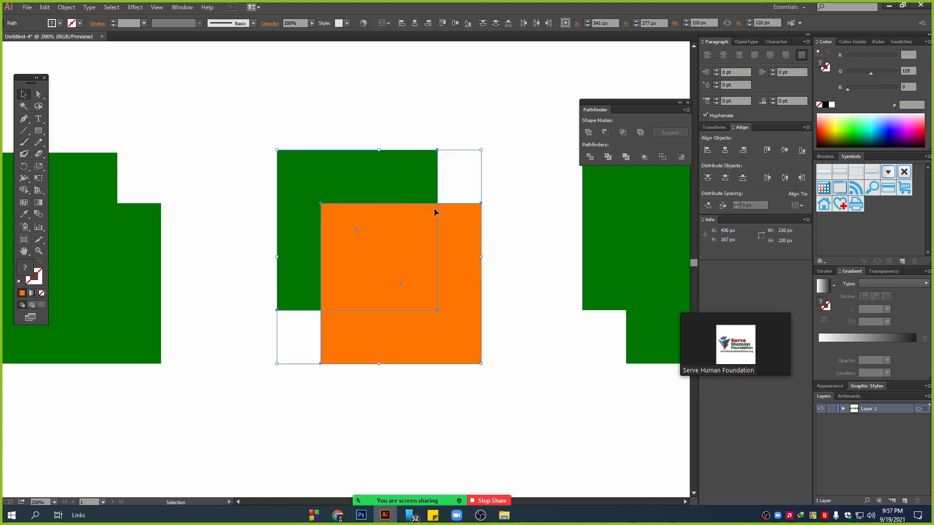
left_click(606, 133)
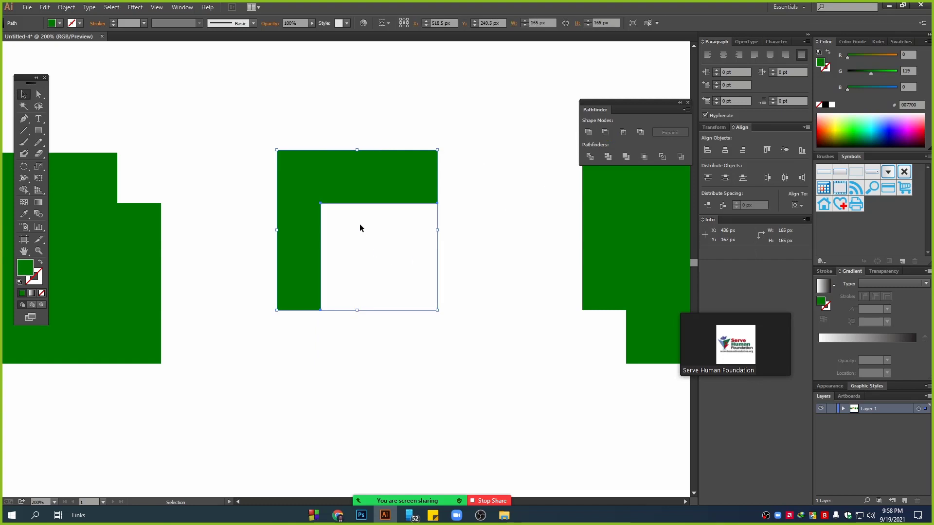
left_click_drag(359, 225, 478, 398)
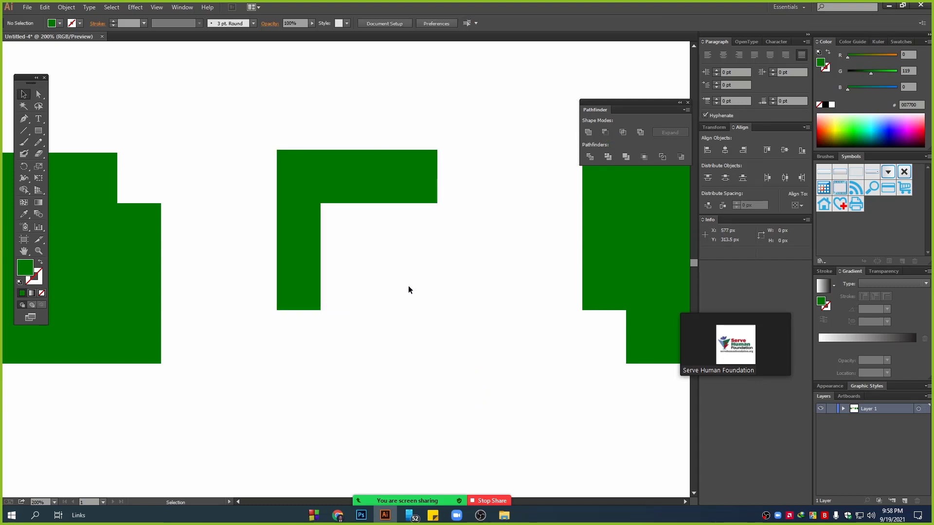
left_click_drag(334, 217, 447, 391)
key("ctrl+z")
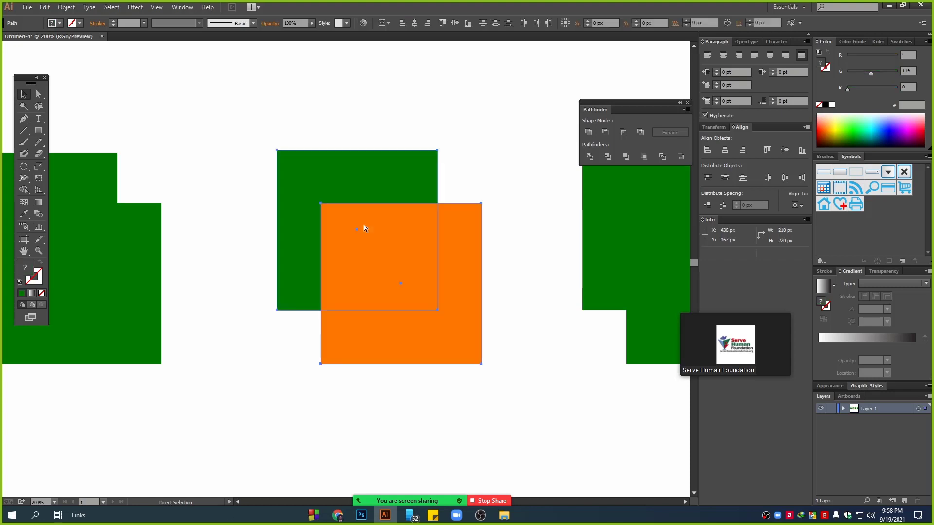
Step: Move the orange square to about 15 px right and 10 px below the green square's corner, and subtract it with Minus Front
left_click(503, 332)
left_click_drag(476, 292, 447, 248)
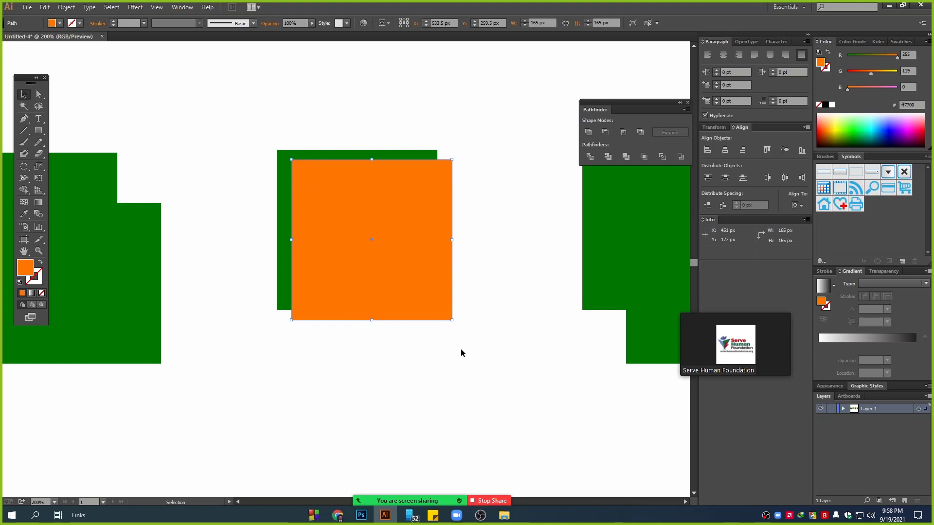
left_click_drag(477, 396, 307, 171)
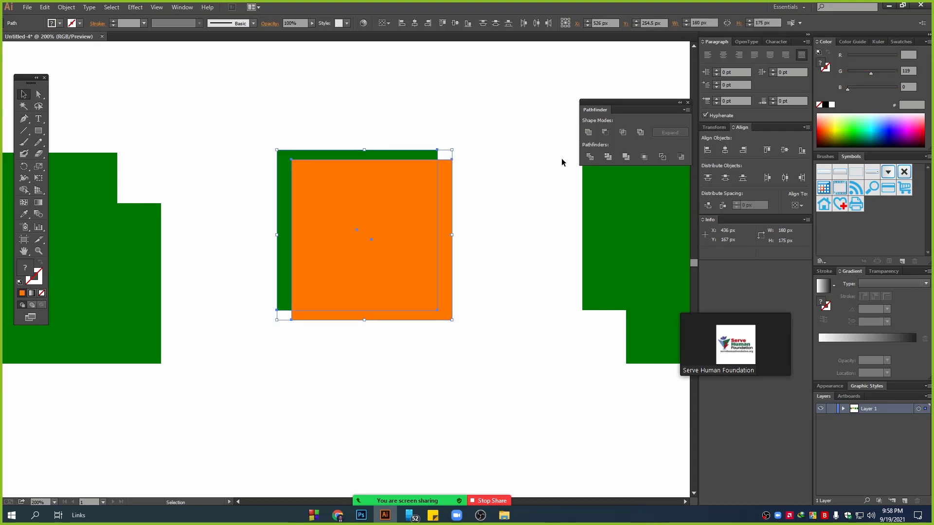
left_click(626, 127)
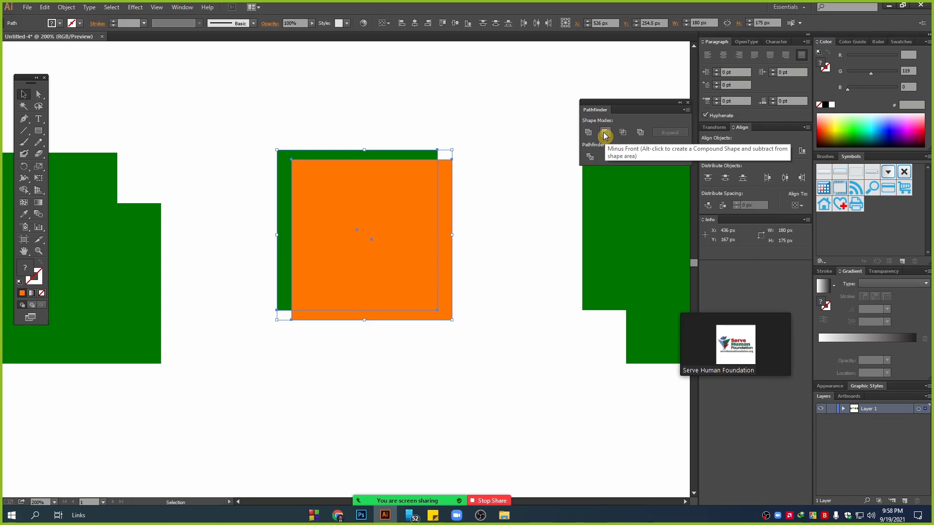
left_click(604, 134)
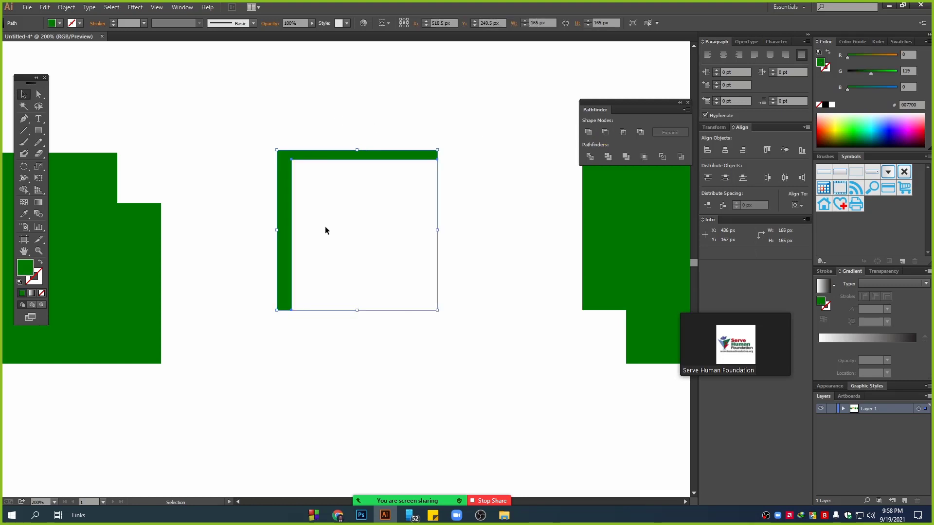
Step: Recolour the third pair's front square orange (#ff7700) by setting its red value to 255
left_click_drag(320, 188, 233, 382)
left_click(390, 309)
left_click_drag(879, 55, 922, 57)
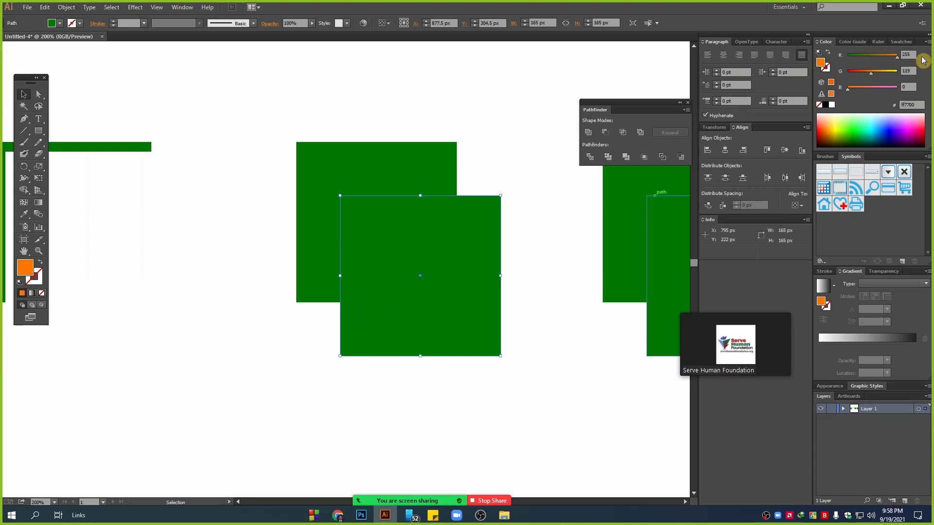
Step: Intersect the third pair's two squares to keep only their overlapping area, and move the resulting rectangle slightly
left_click_drag(331, 100, 483, 332)
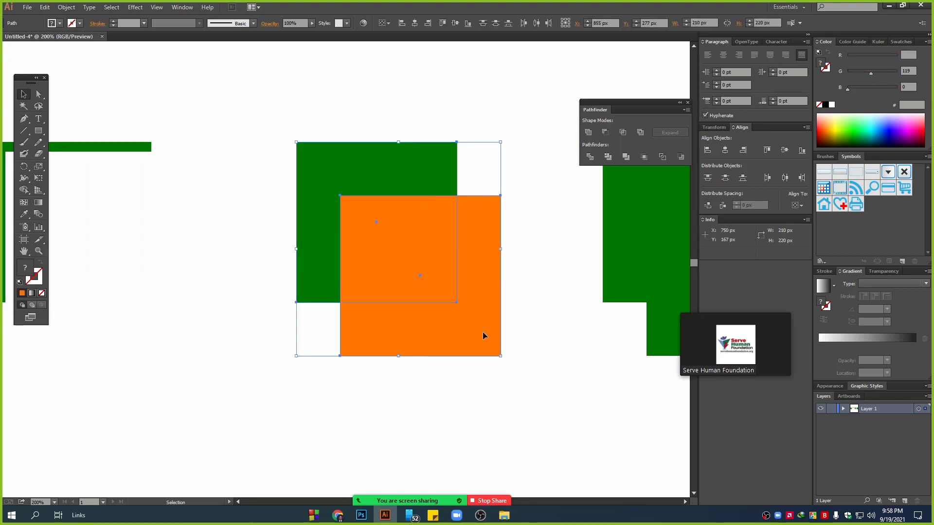
left_click(624, 133)
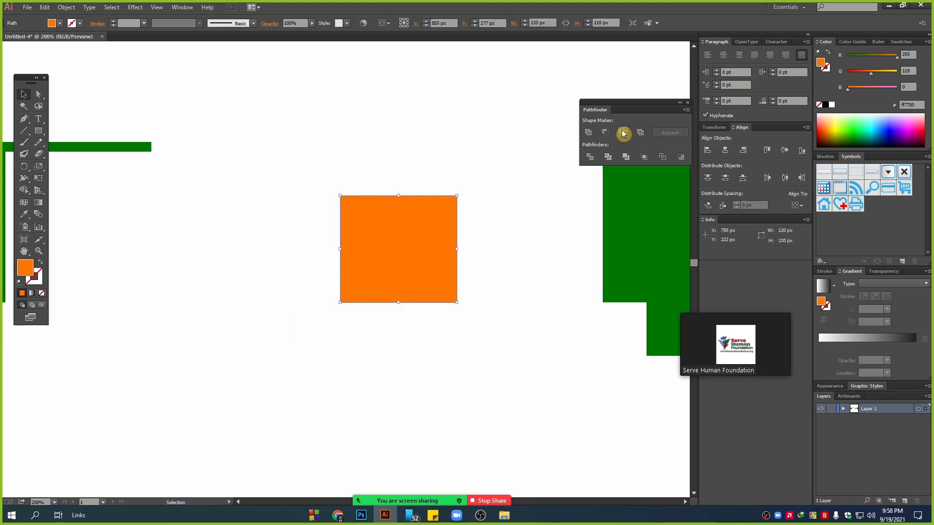
key("ctrl+z")
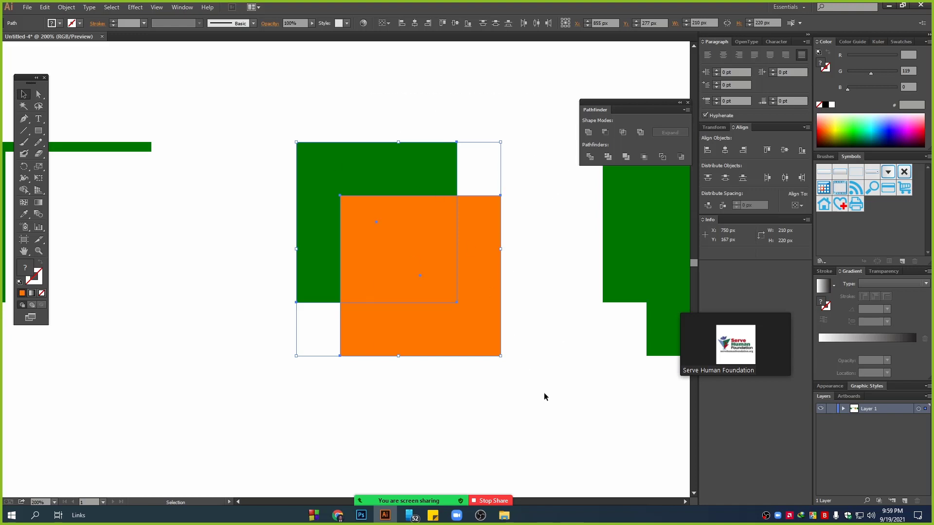
left_click(623, 132)
left_click_drag(430, 222, 393, 195)
left_click(495, 267)
Step: Recolour the fourth pair's front square orange (#ff7700) by setting its red value to 255, and move the intersected rectangle slightly right and up
scroll(492, 287, "down", 1)
left_click_drag(490, 295, 278, 293)
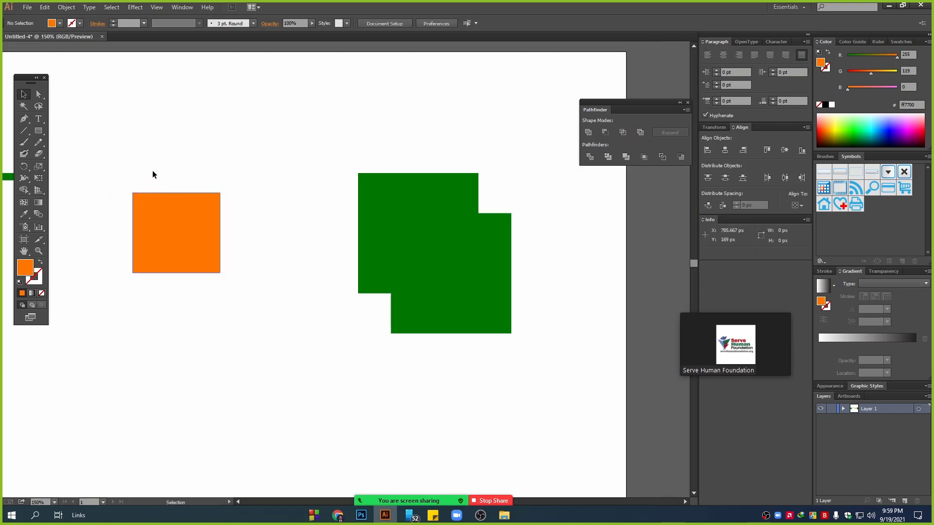
left_click_drag(145, 163, 237, 313)
left_click(468, 284, "shift")
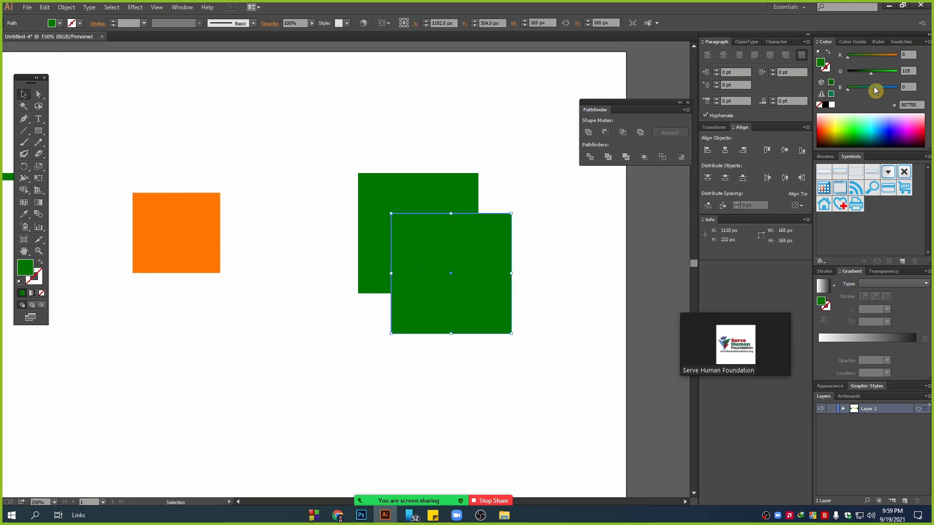
left_click(895, 56)
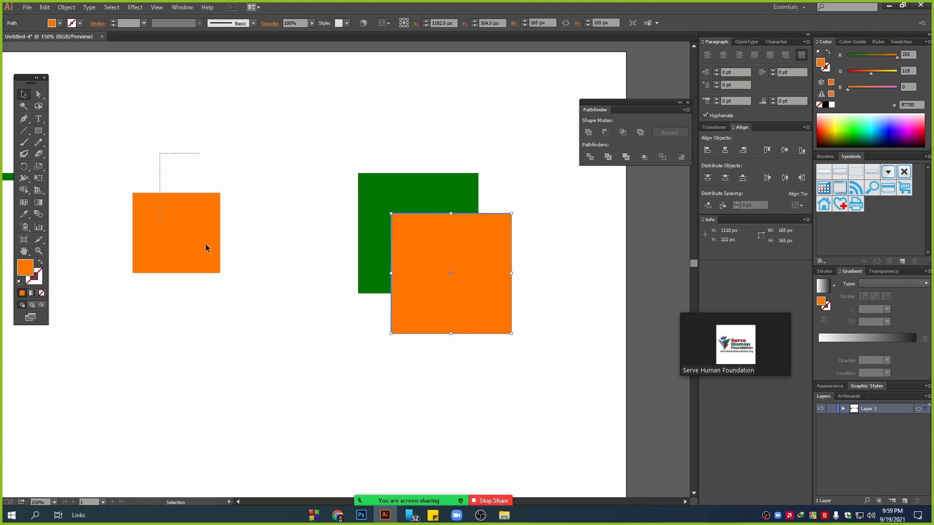
left_click_drag(198, 223, 225, 216)
Step: Exclude the overlapping area of the fourth pair's two squares, and check the hollow centre of the resulting shape
left_click(638, 133)
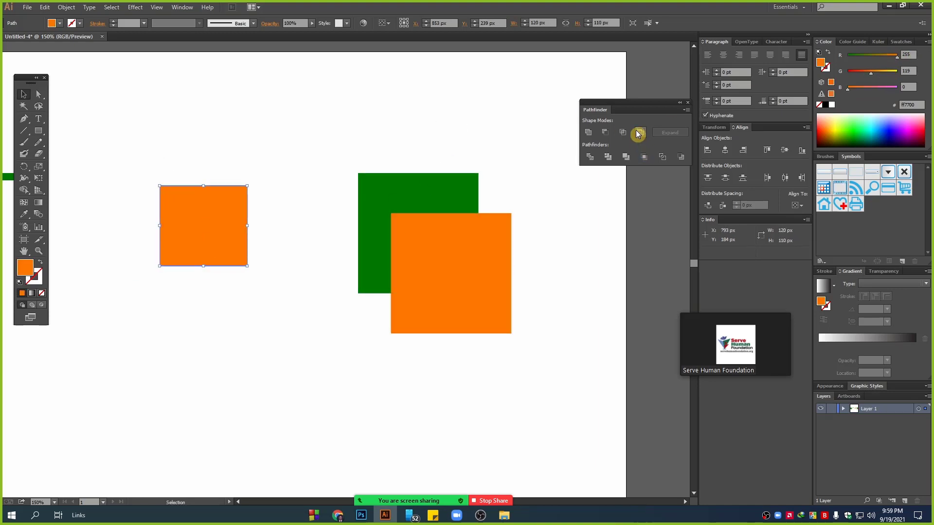
left_click_drag(328, 105, 516, 379)
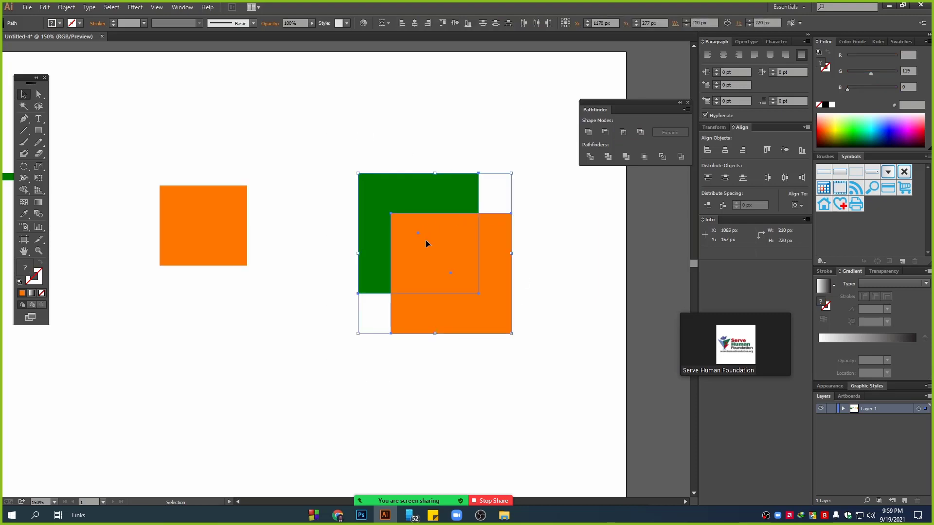
left_click(640, 133)
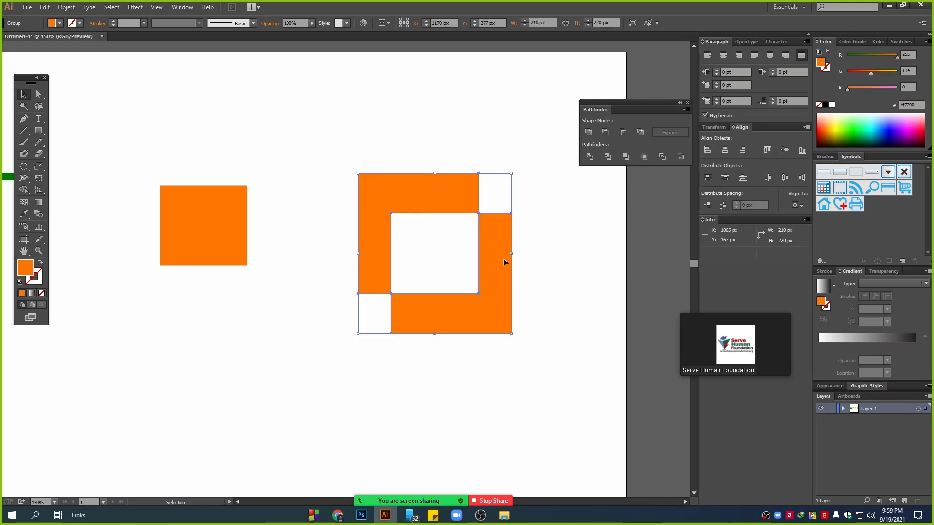
left_click_drag(413, 229, 454, 278)
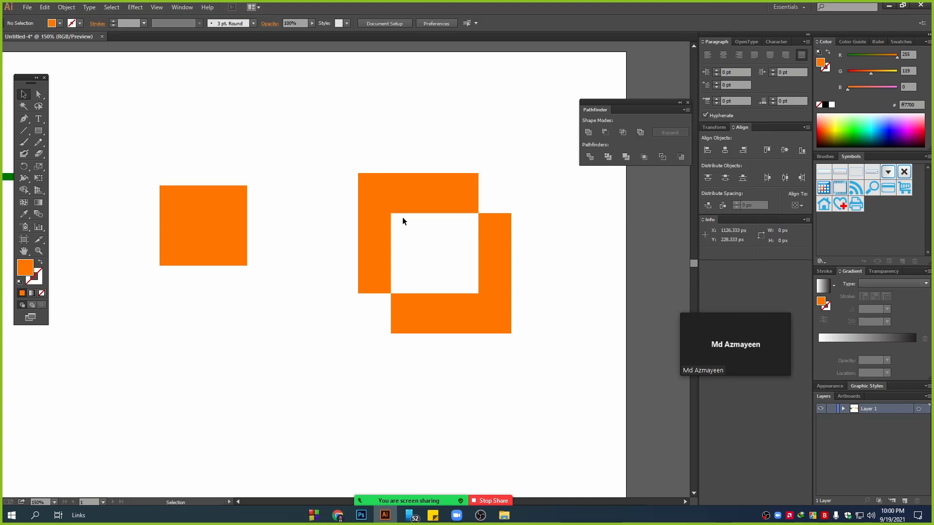
left_click(495, 275)
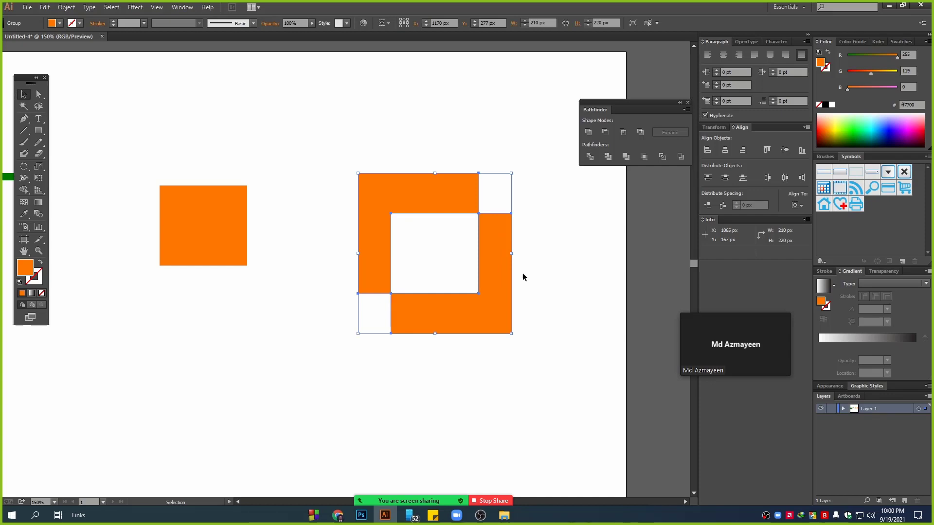
left_click(366, 163)
left_click_drag(409, 221, 452, 282)
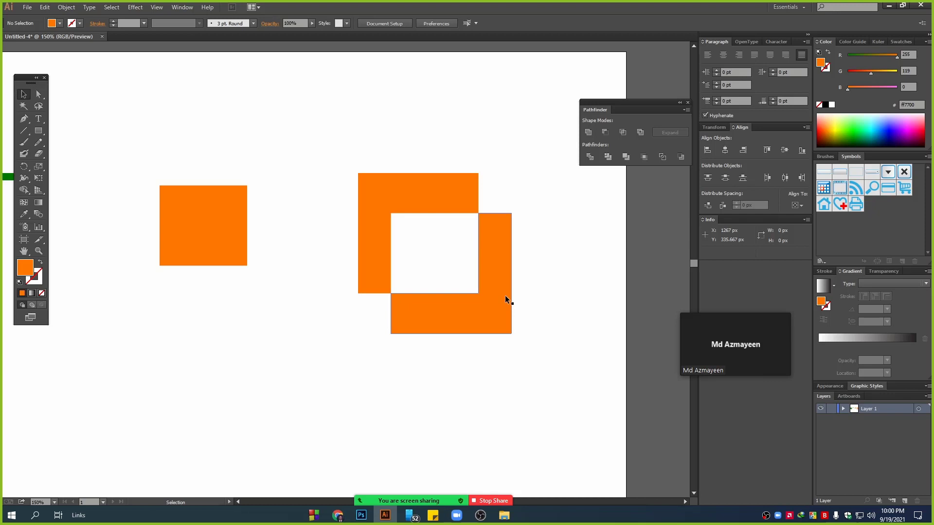
Step: Undo the Exclude on the fourth pair of squares, and move the pair to the empty area below the orange intersected rectangle
scroll(520, 305, "down", 2)
left_click_drag(468, 357, 487, 315)
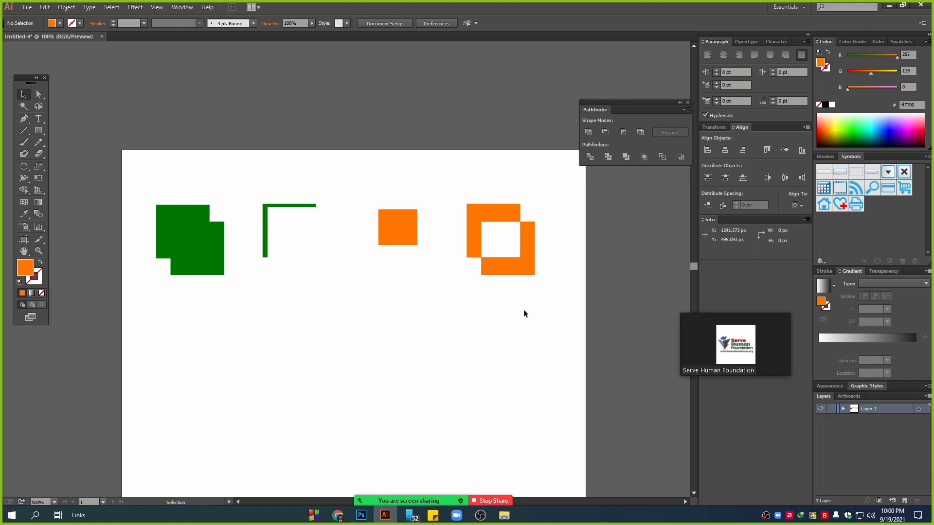
scroll(524, 309, "up", 1)
left_click_drag(577, 292, 583, 310)
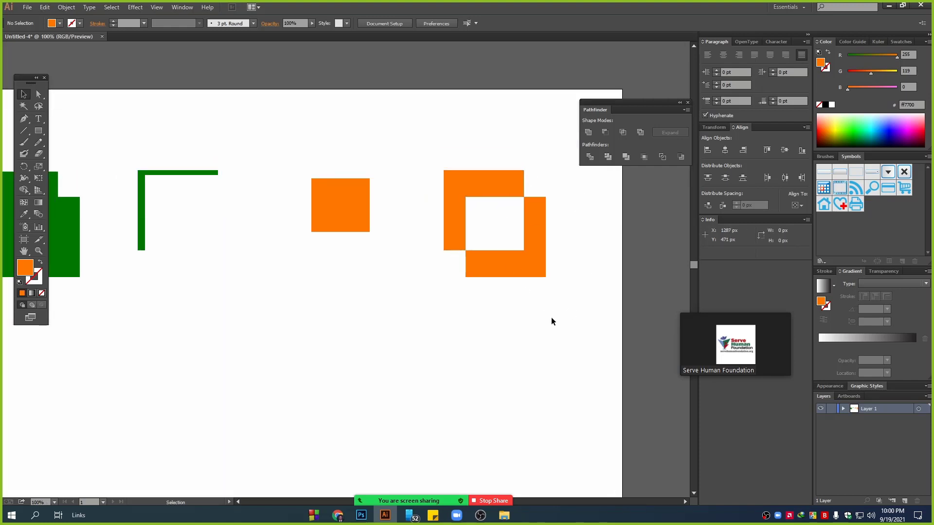
key("ctrl+z")
left_click(418, 121)
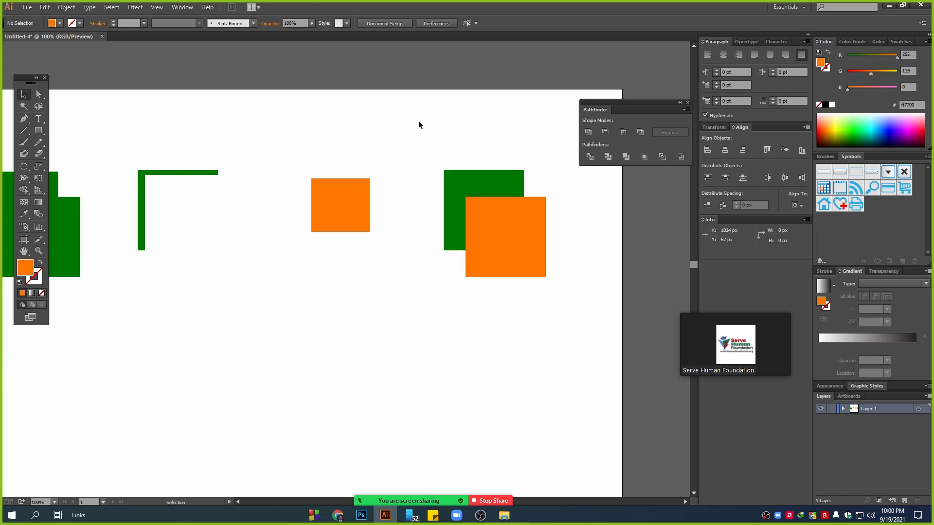
left_click_drag(419, 125, 518, 384)
left_click(360, 348)
scroll(407, 387, "up", 2)
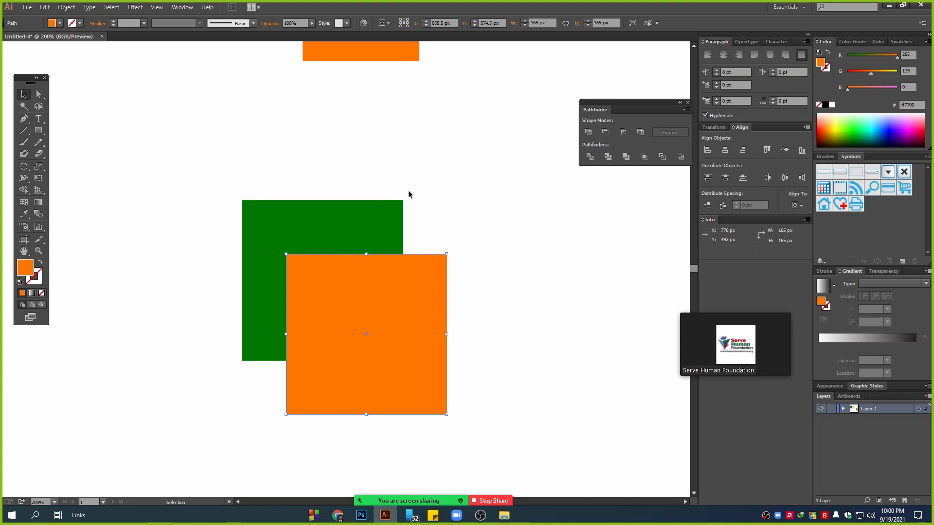
Step: Divide the green and orange overlapping squares with the Pathfinder, and select the resulting group to check its pieces
left_click_drag(195, 142, 487, 343)
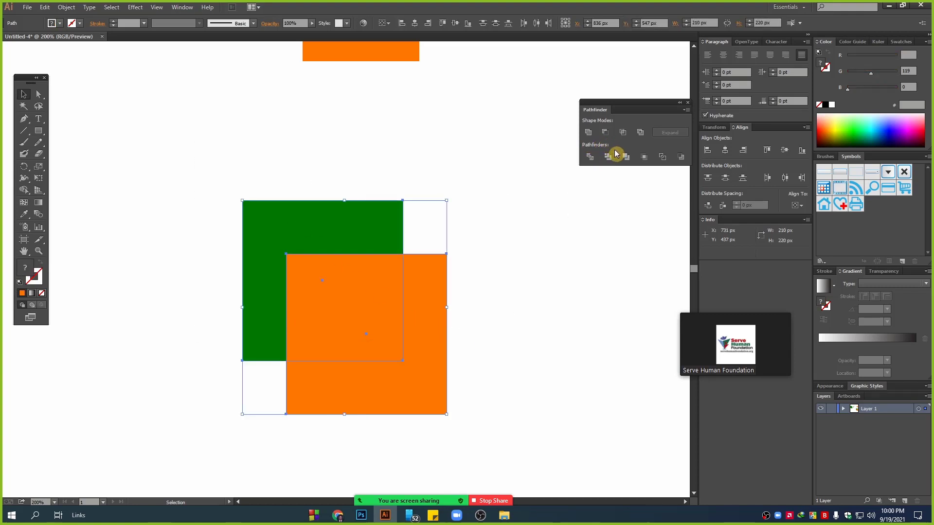
left_click(591, 157)
left_click(538, 297)
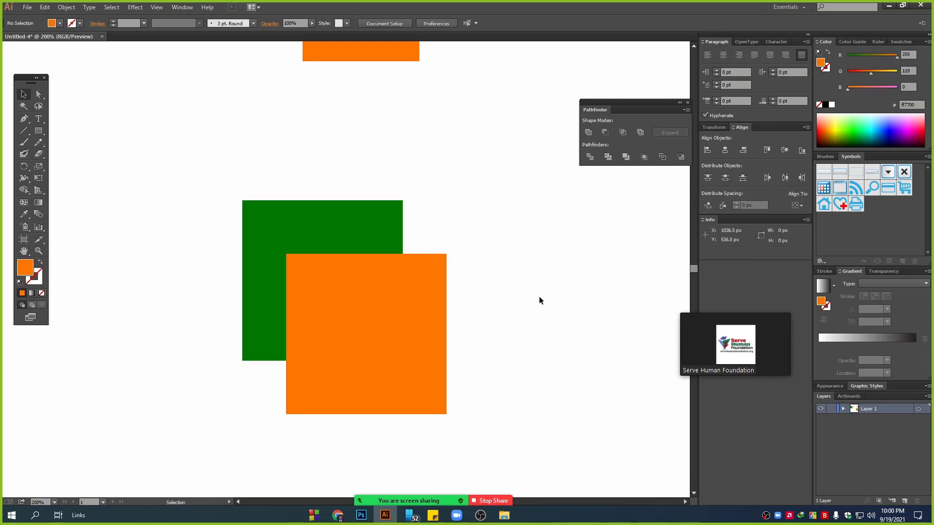
left_click(417, 280)
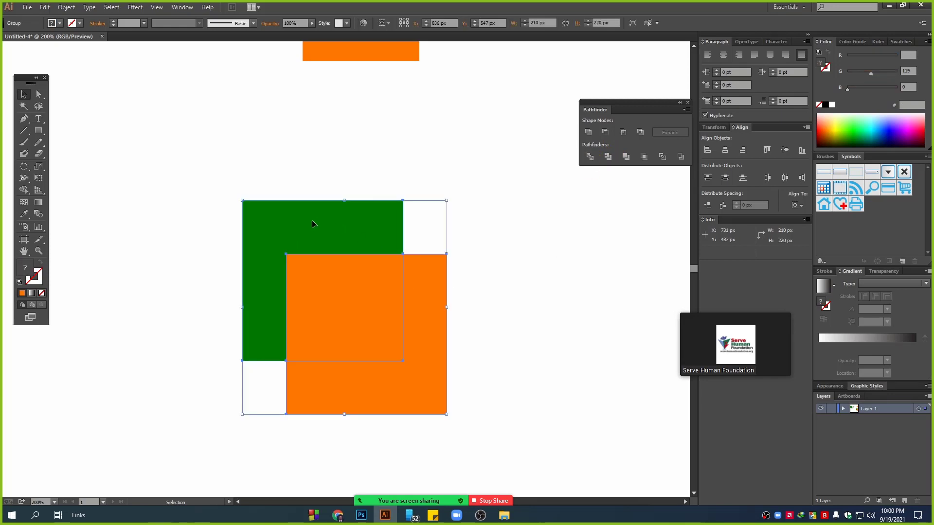
left_click(550, 247)
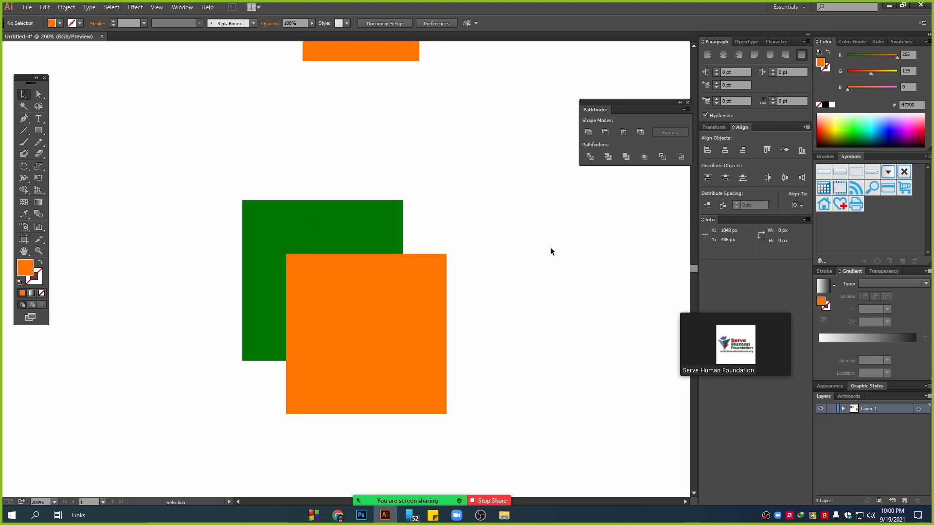
Step: Apply Divide once more to the grouped pieces, and ungroup them into separate shapes
left_click_drag(214, 169, 496, 302)
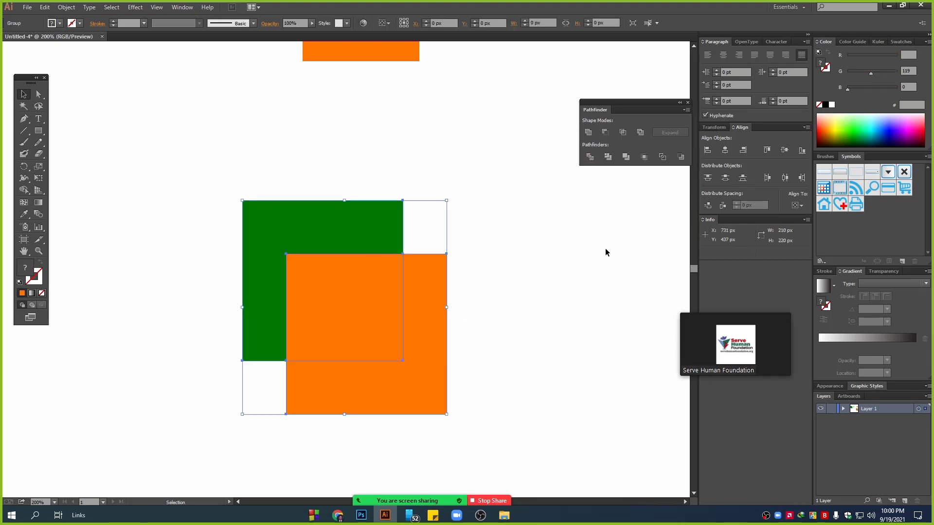
left_click(590, 155)
left_click(541, 278)
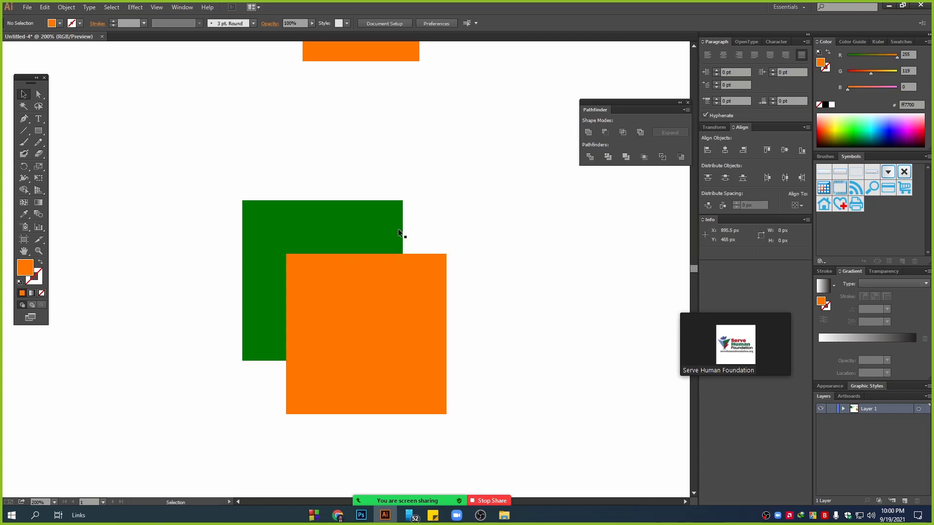
left_click(342, 284)
right_click(342, 287)
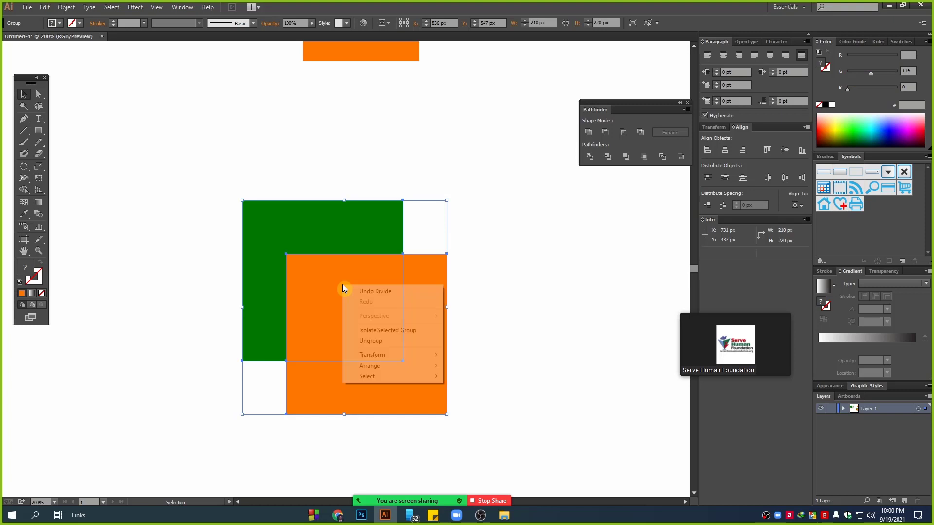
left_click(369, 340)
Step: Pull the orange L-shape, the green L-shape and the overlap rectangle apart, and undo these three moves
left_click_drag(429, 265, 538, 311)
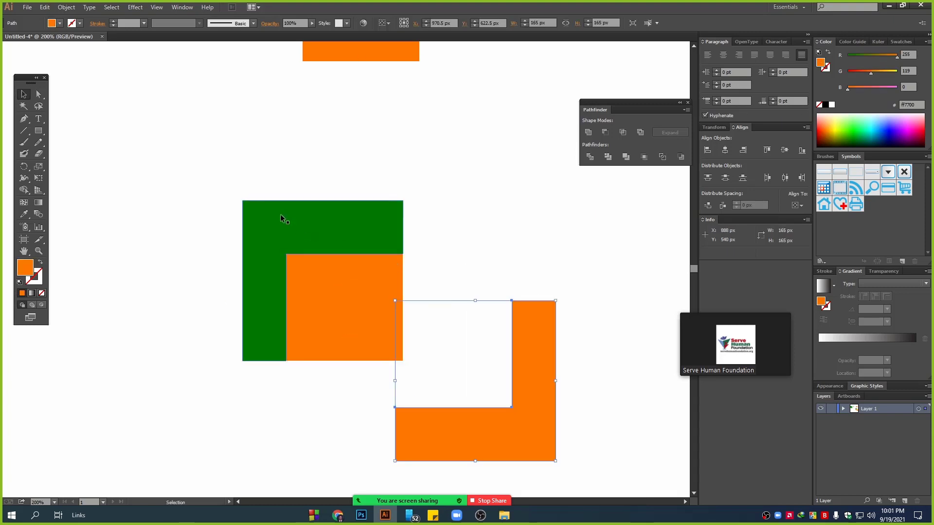
left_click_drag(268, 208, 167, 151)
left_click_drag(339, 283, 391, 276)
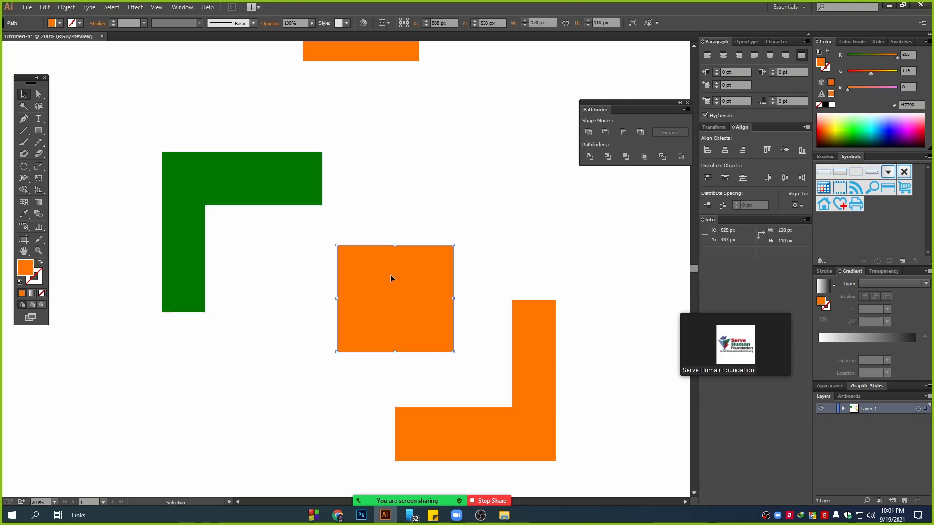
key("ctrl+z")
key("ctrl+z")
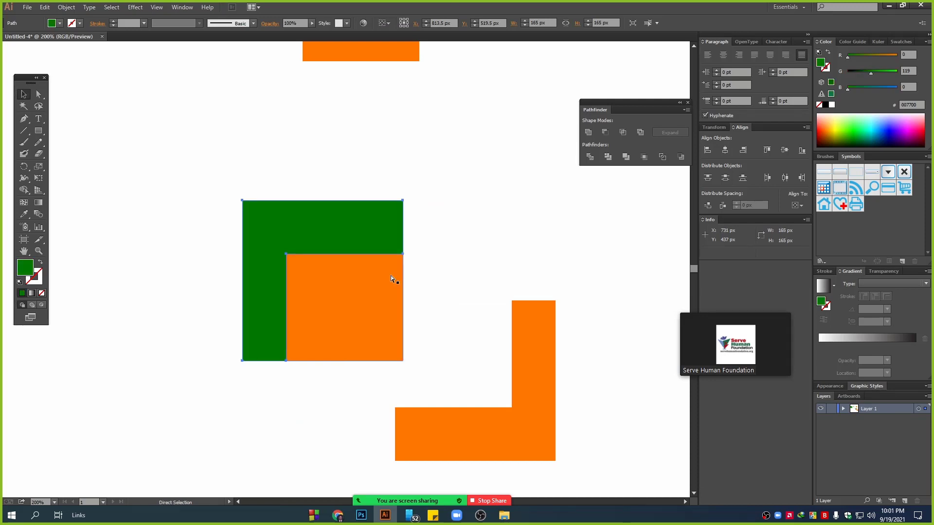
key("ctrl+z")
Step: Recolour the overlap piece of the divided squares red (#ff0000) by setting its green value to 0
left_click(358, 279)
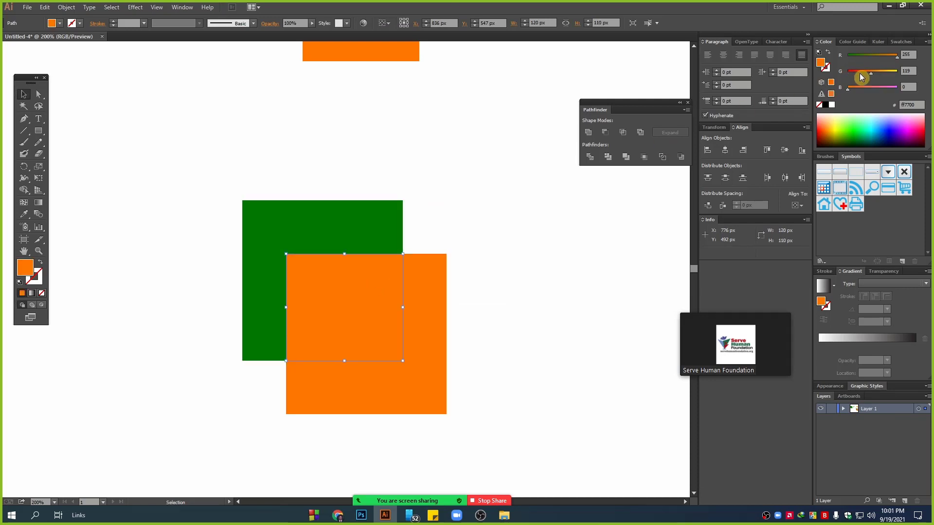
left_click_drag(860, 73, 804, 83)
left_click(463, 176)
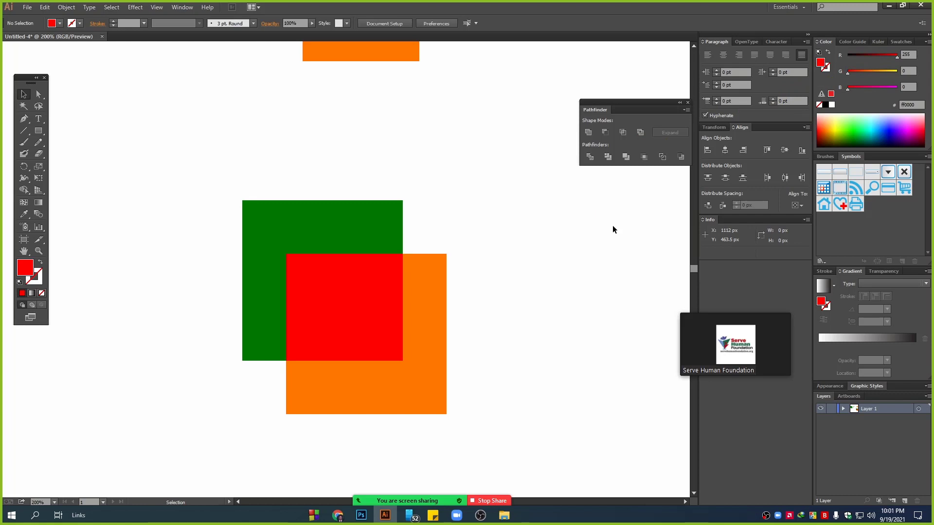
Step: Delete the green L-shaped piece, and move the red rectangle up and left away from the orange L-shape
left_click(323, 218)
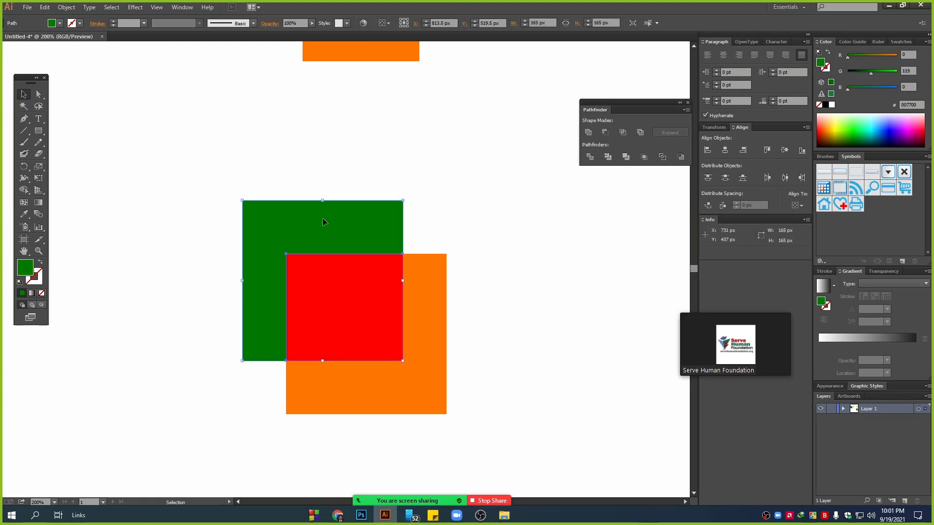
key("Delete")
left_click_drag(340, 308, 169, 203)
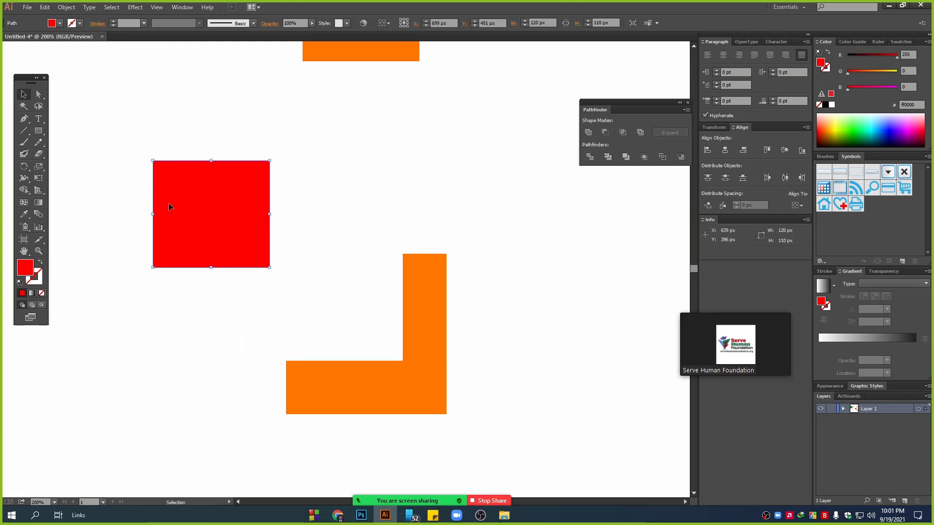
scroll(305, 199, "down", 2)
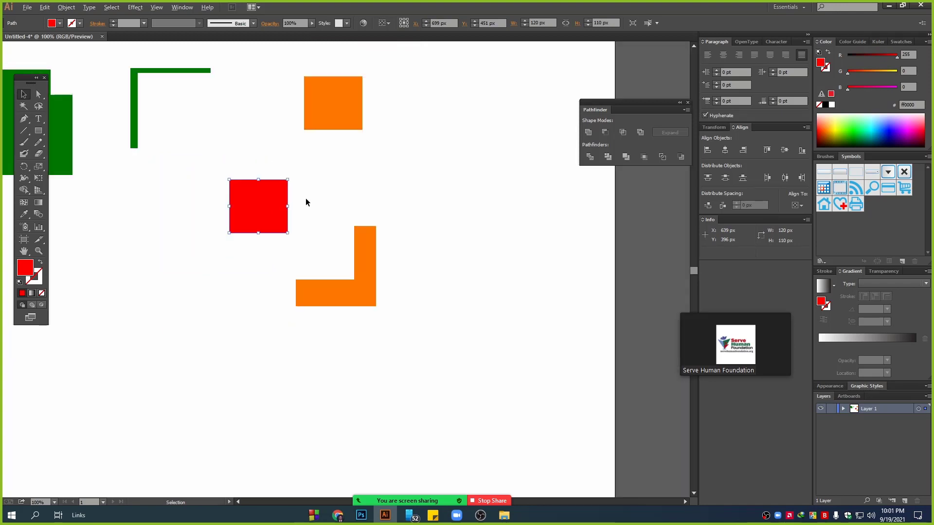
scroll(306, 199, "down", 1)
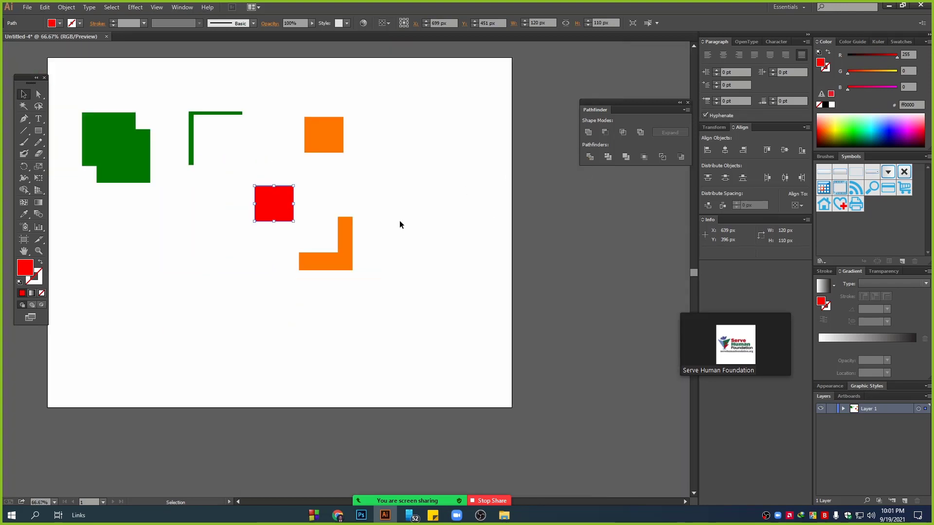
scroll(399, 220, "up", 1)
left_click_drag(399, 220, 519, 275)
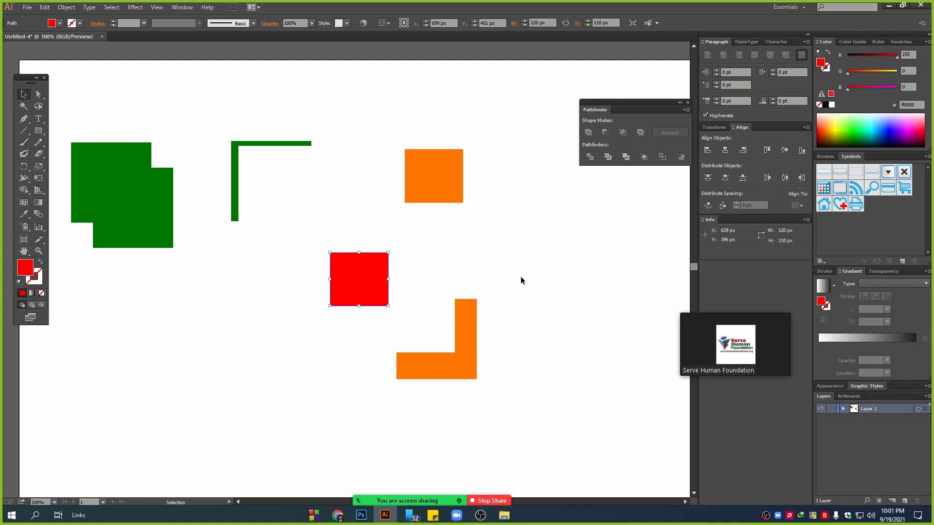
Step: Check the participants list of the Zoom meeting, and minimise it
mouse_move(402, 503)
left_click(379, 492)
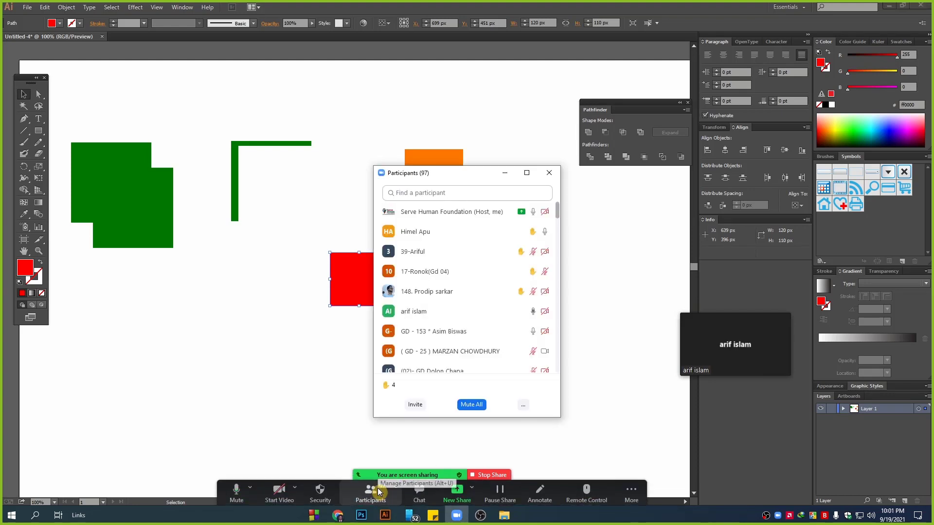
left_click(505, 173)
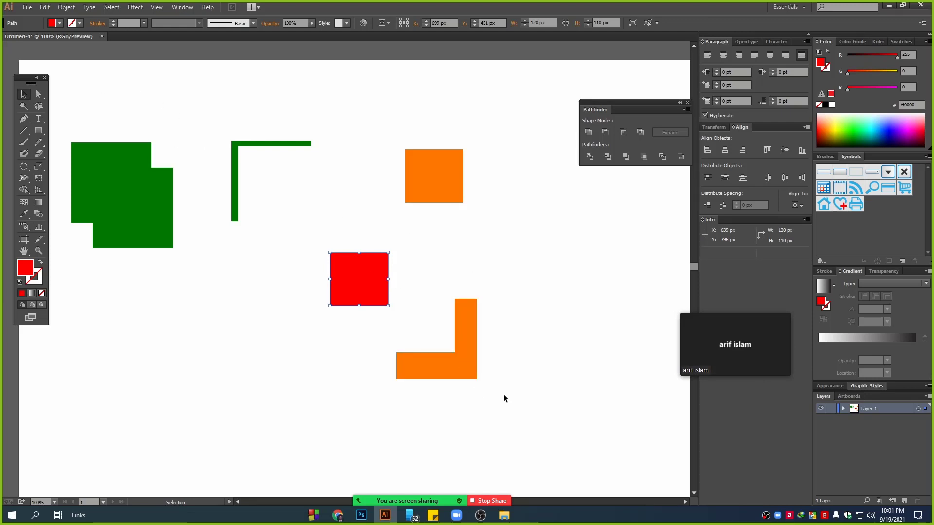
Step: Delete all shapes from the artboard, and view the additional Pathfinder commands
left_click_drag(530, 419, 113, 85)
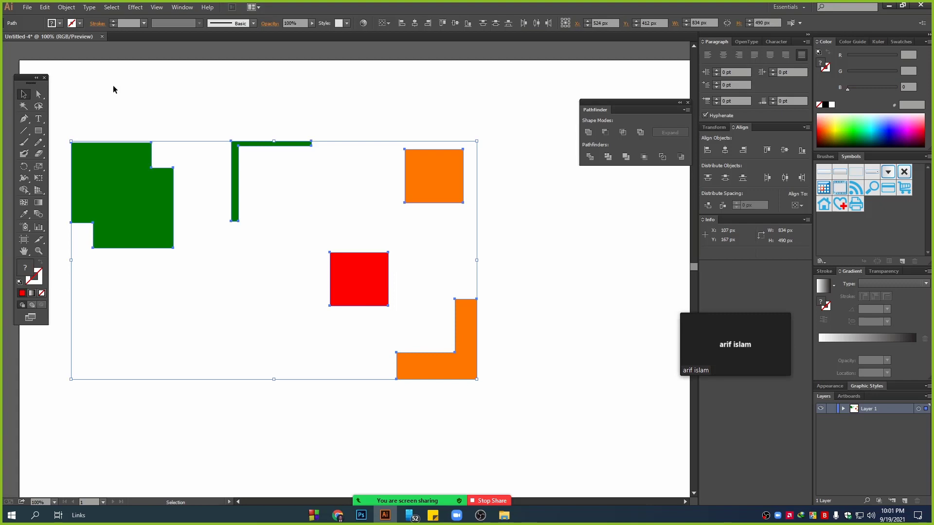
key("Delete")
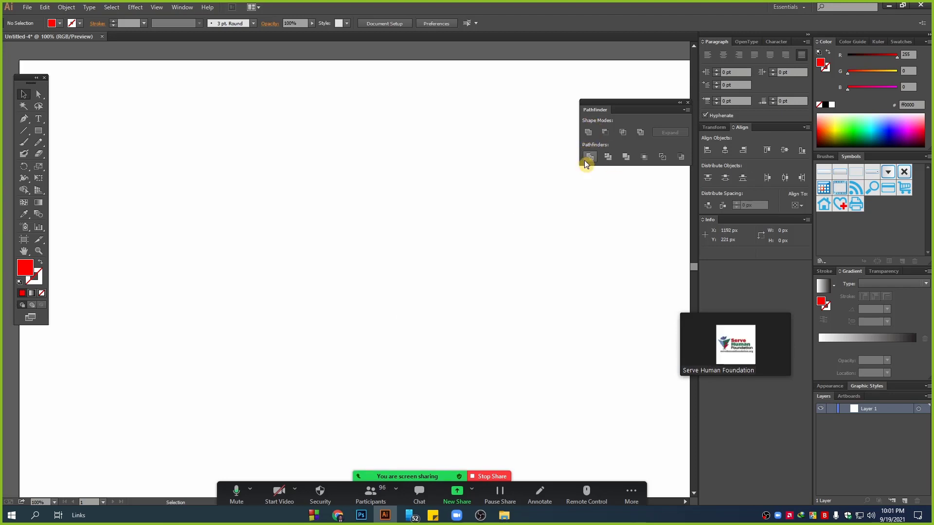
left_click(686, 110)
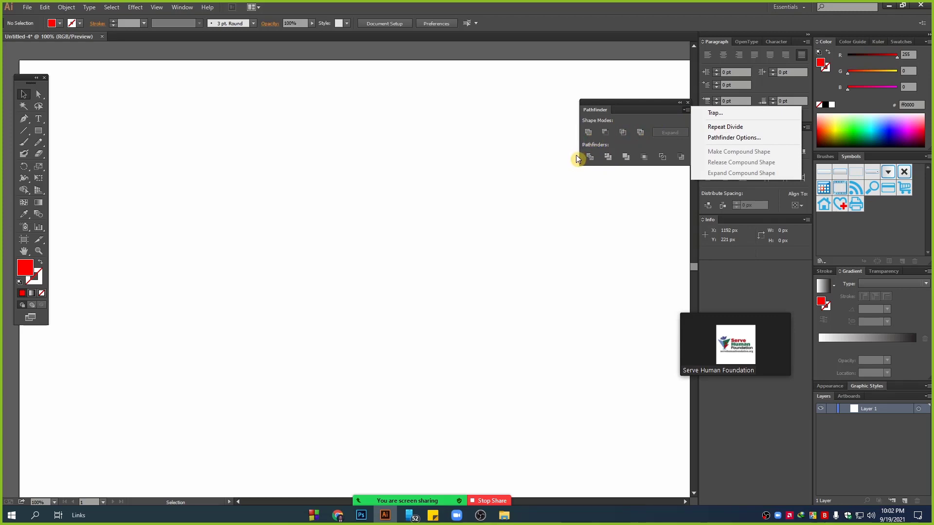
left_click(423, 272)
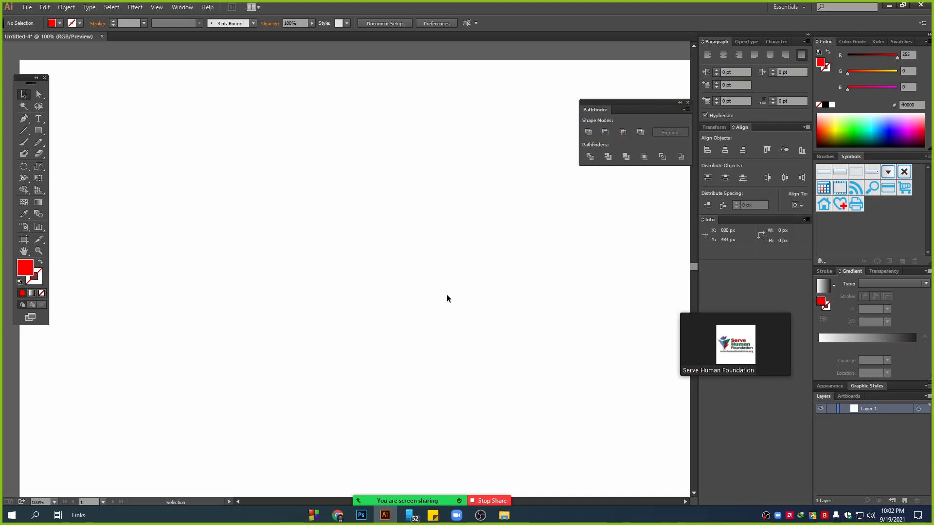
Step: Draw a red square of about 344 by 344 px near the middle of the empty artboard
left_click(39, 130)
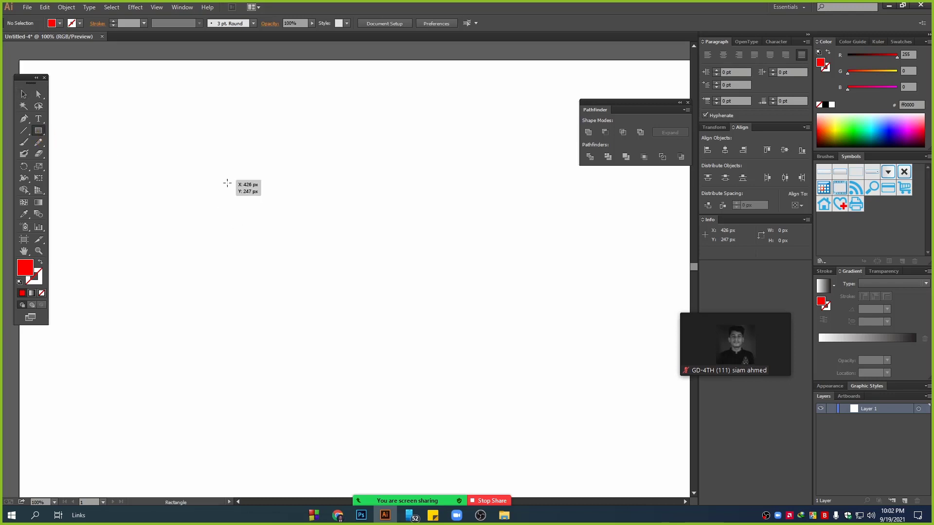
left_click_drag(227, 183, 394, 347)
key("v")
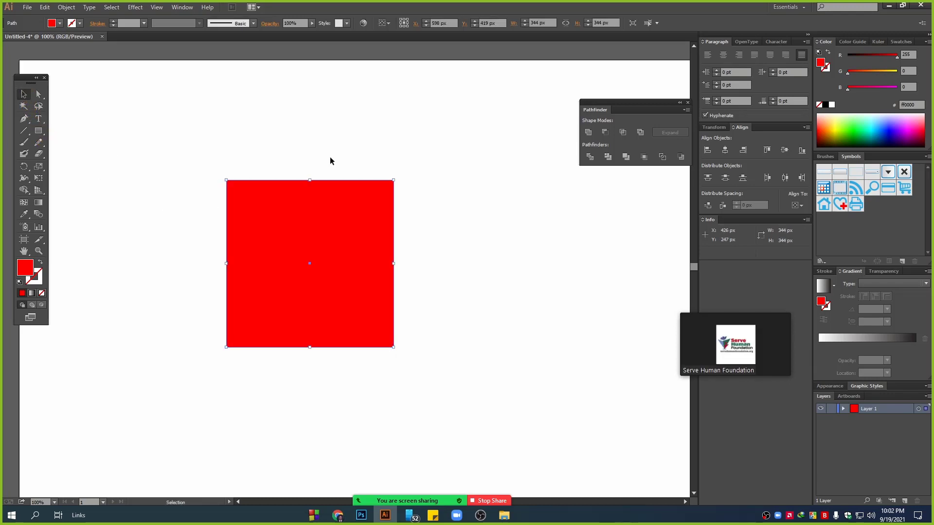
Step: Switch the colour sliders to CMYK, and darken the square's red fill with cyan at 0% and black at 19%
left_click(928, 42)
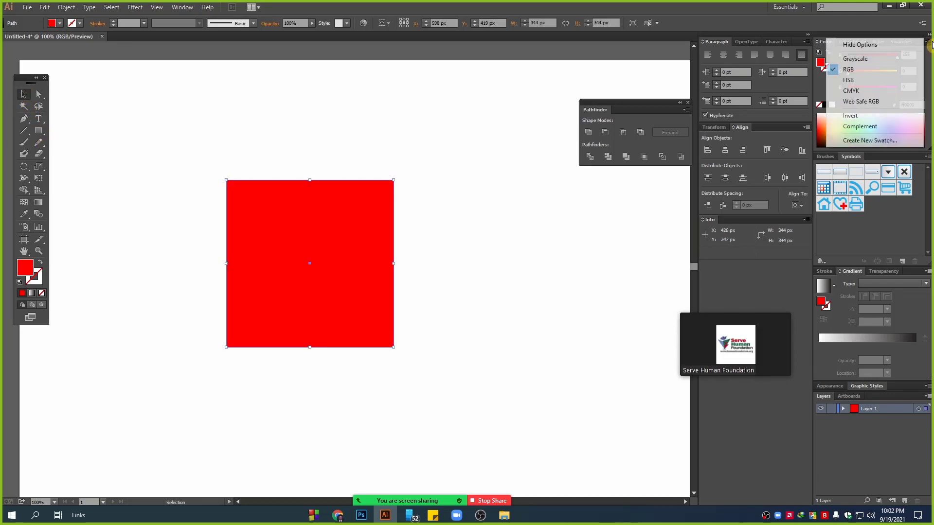
left_click(867, 91)
left_click(862, 59)
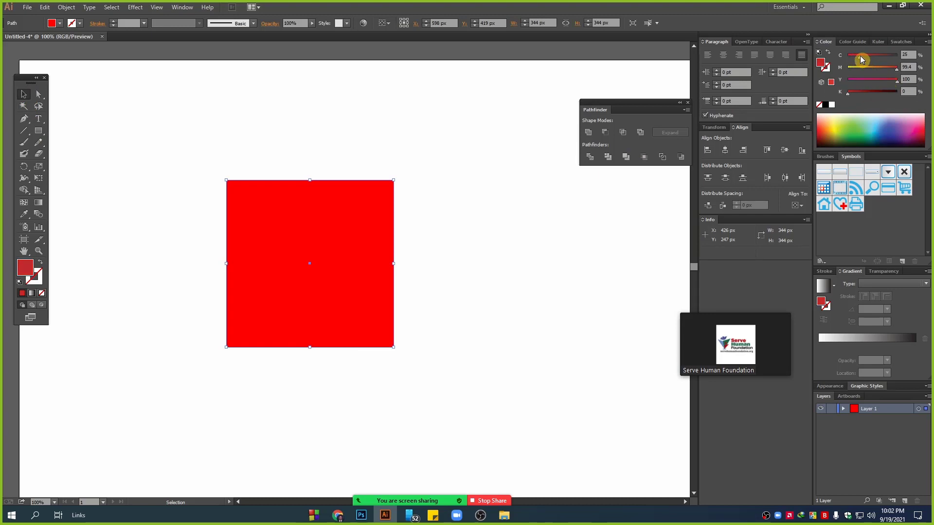
left_click_drag(856, 58, 866, 94)
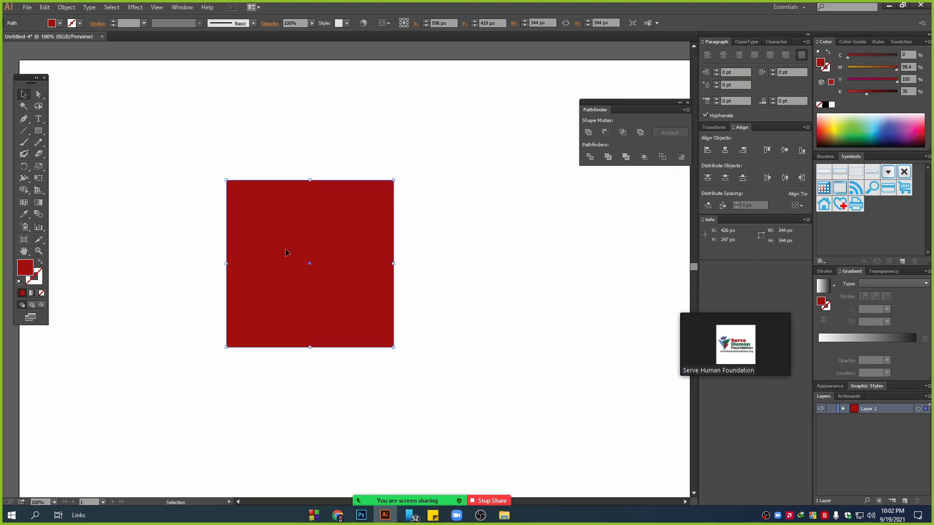
left_click(857, 93)
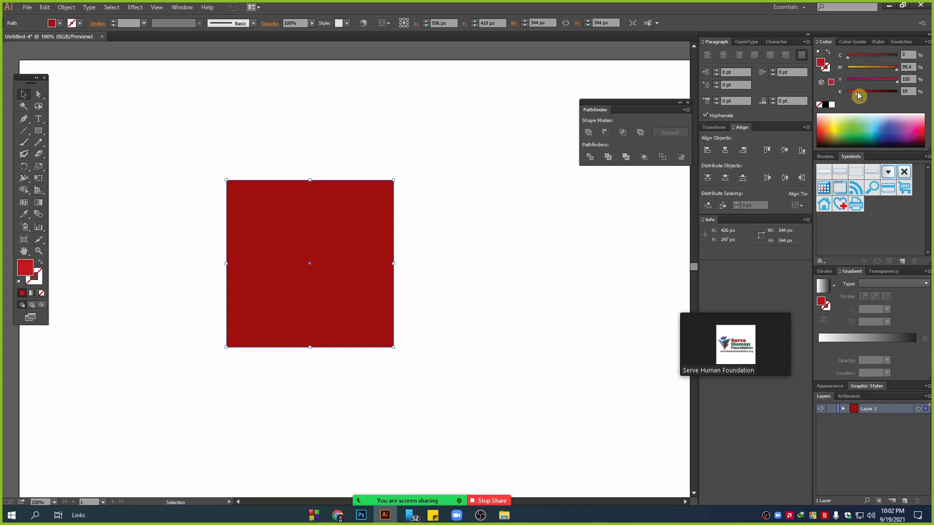
Step: Rotate the red square 45° into a diamond, and place an overlapping copy offset vertically from it
left_click_drag(398, 178, 427, 296)
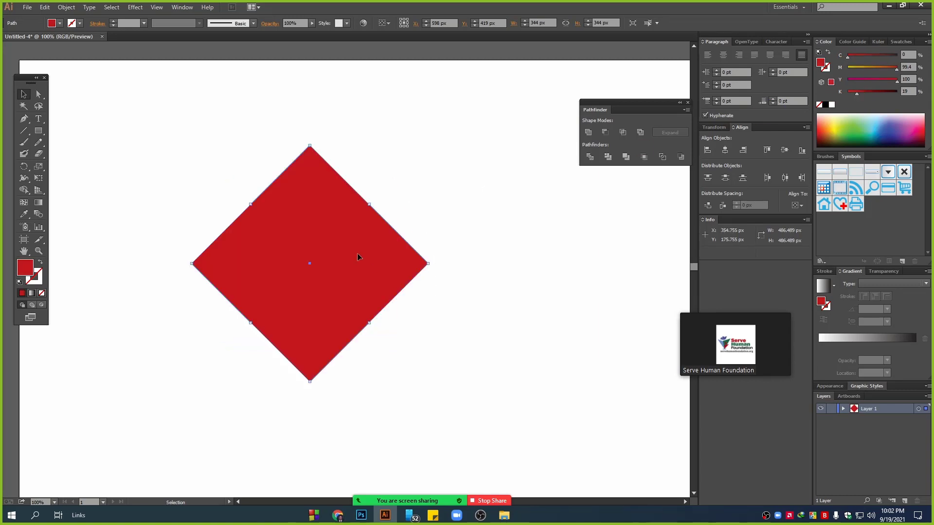
left_click_drag(341, 214, 342, 234)
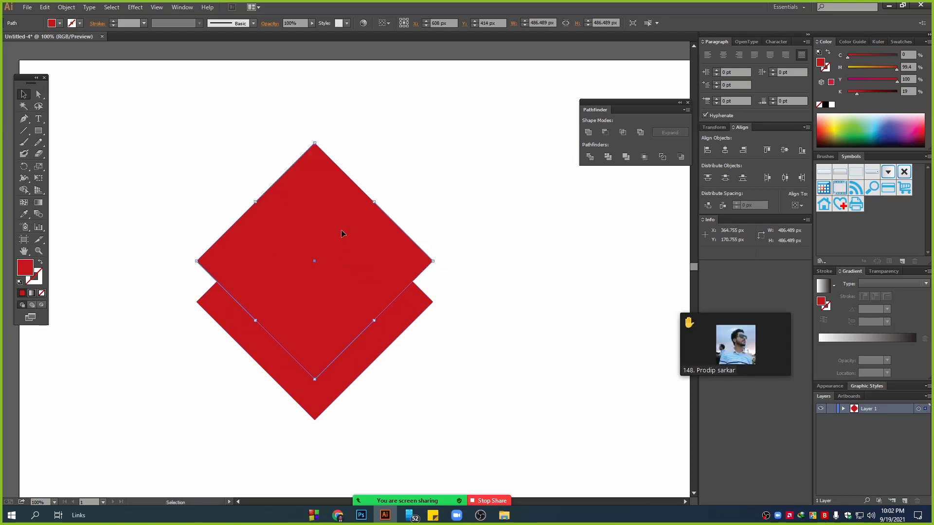
left_click(929, 44)
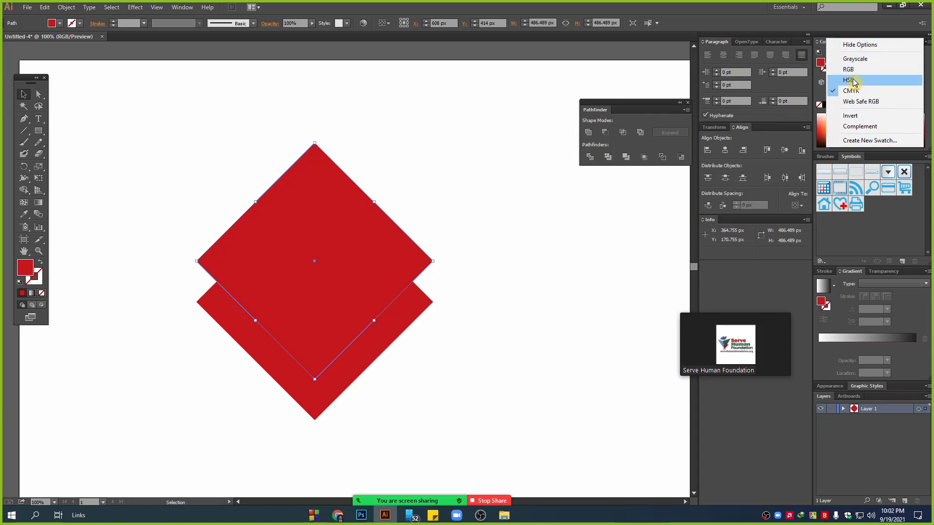
left_click(929, 44)
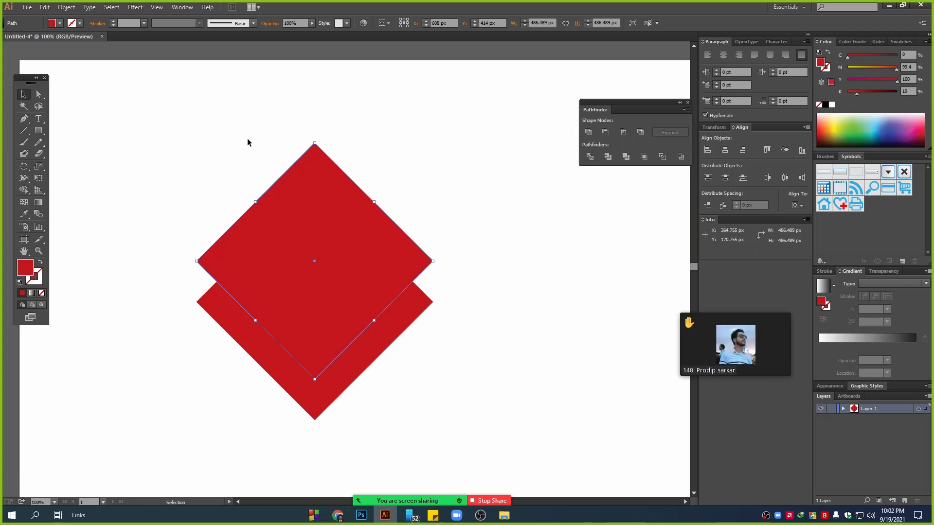
Step: Repeat the diamond's upward offset copy three more times to build a stack of five overlapping red diamonds
key("a")
key("ctrl+d")
key("ctrl+d")
key("ctrl+d")
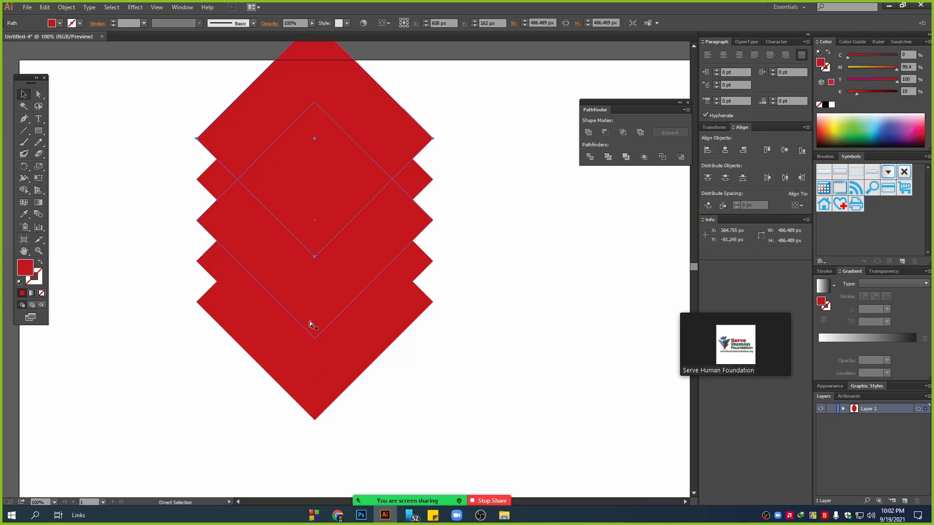
Step: Split the five stacked diamonds at their overlaps with Pathfinder Divide, and ungroup the resulting pieces
left_click(23, 94)
left_click_drag(494, 374, 239, 151)
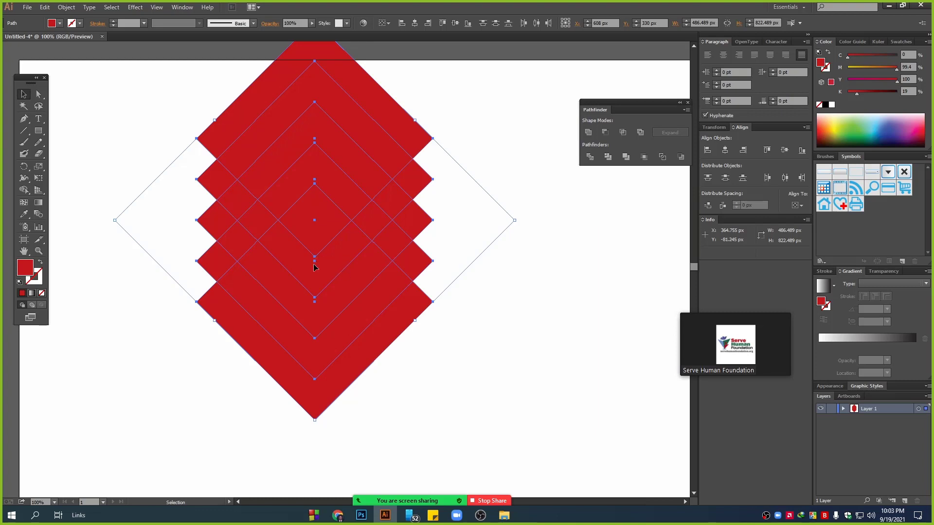
left_click(591, 157)
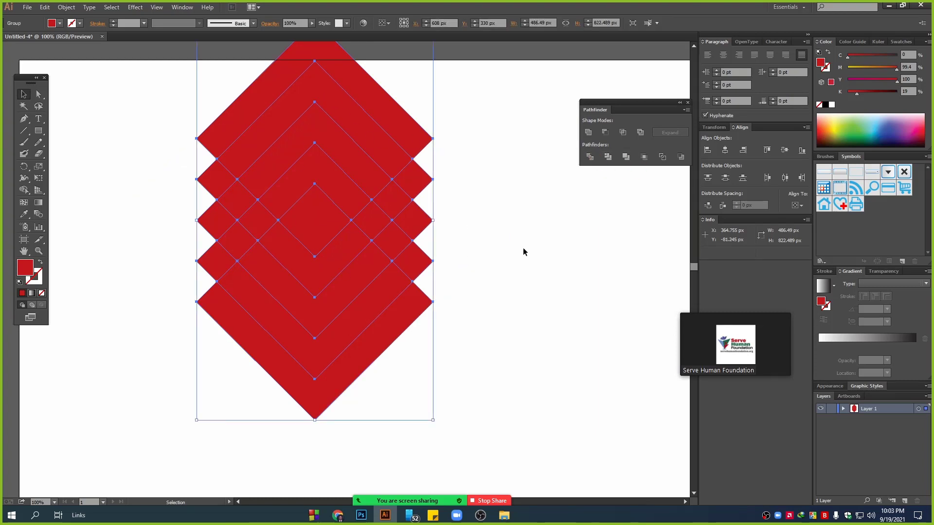
left_click_drag(148, 56, 429, 162)
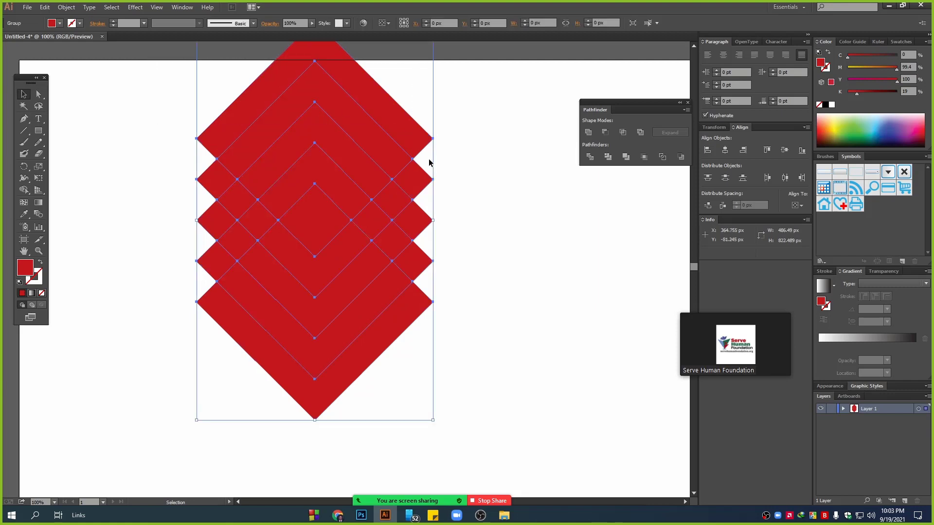
right_click(348, 162)
left_click(408, 219)
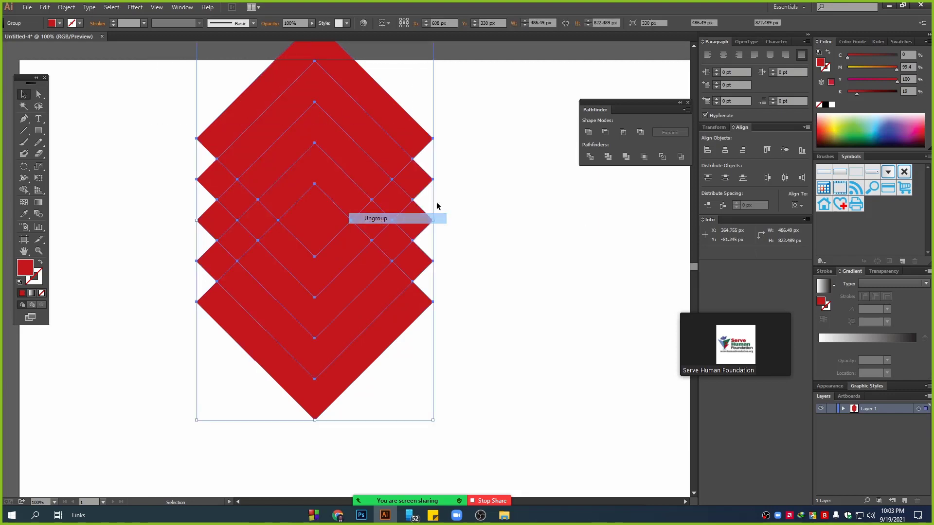
Step: Delete all the divided pieces that stick out above and beside the lowest diamond, leaving only its outline
left_click_drag(119, 64, 411, 166)
key("Delete")
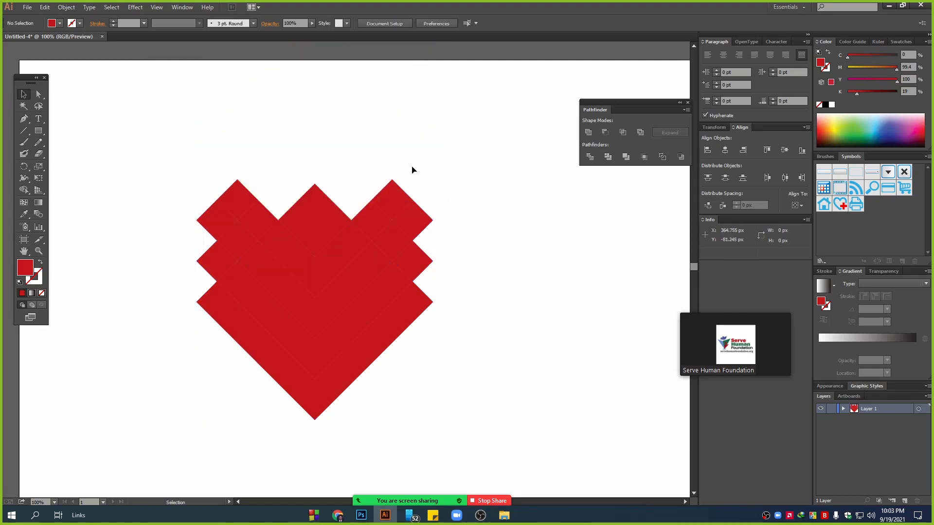
left_click(401, 199)
key("Delete")
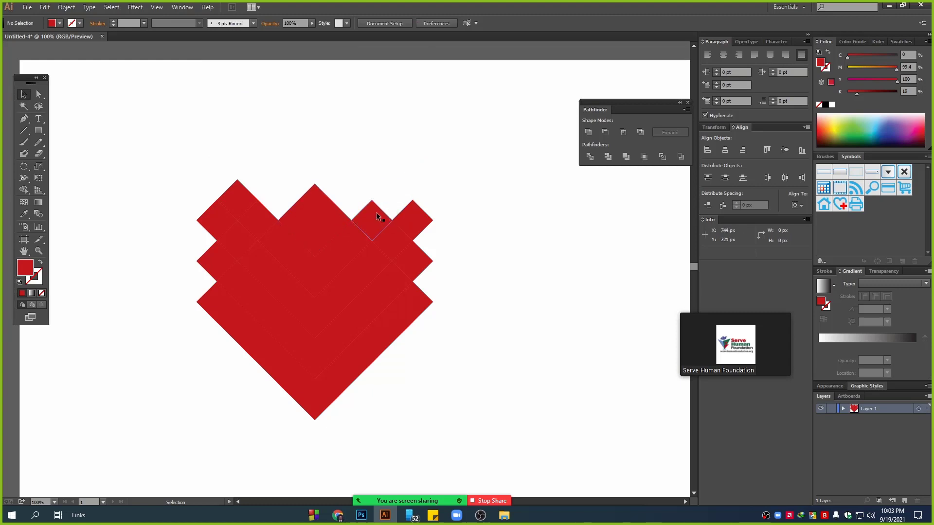
left_click_drag(415, 228, 421, 245)
key("Delete")
left_click(410, 253)
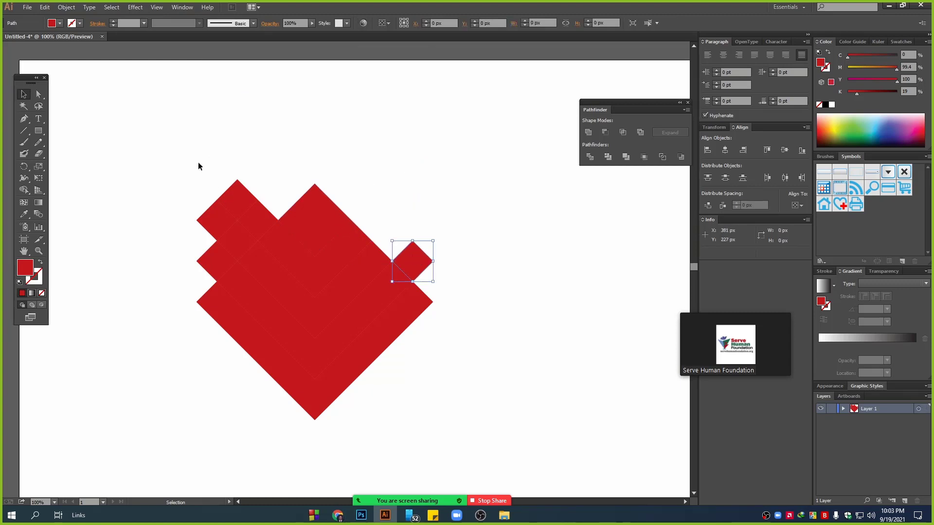
key("Delete")
left_click_drag(188, 153, 240, 238)
key("Delete")
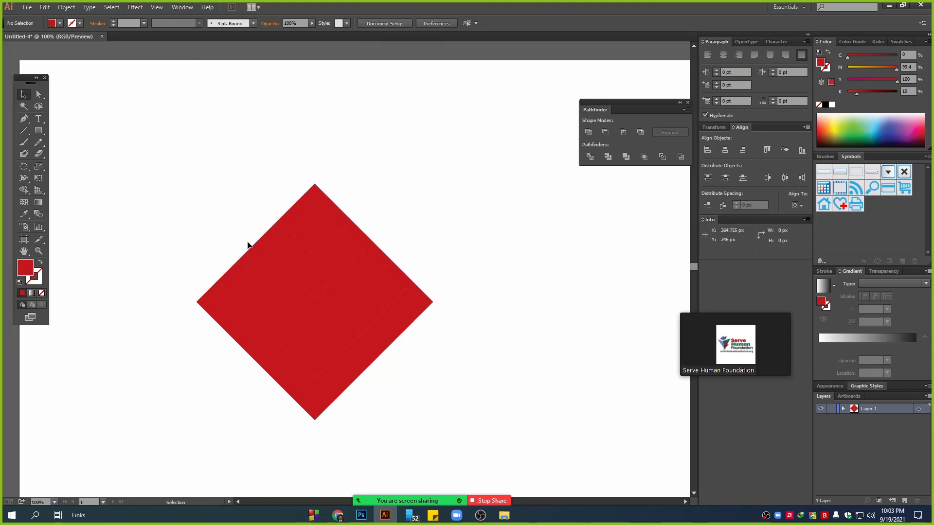
Step: Lighten the second-lowest chevron band to about 87% magenta, and the band above it to 76% magenta and yellow
left_click(301, 349)
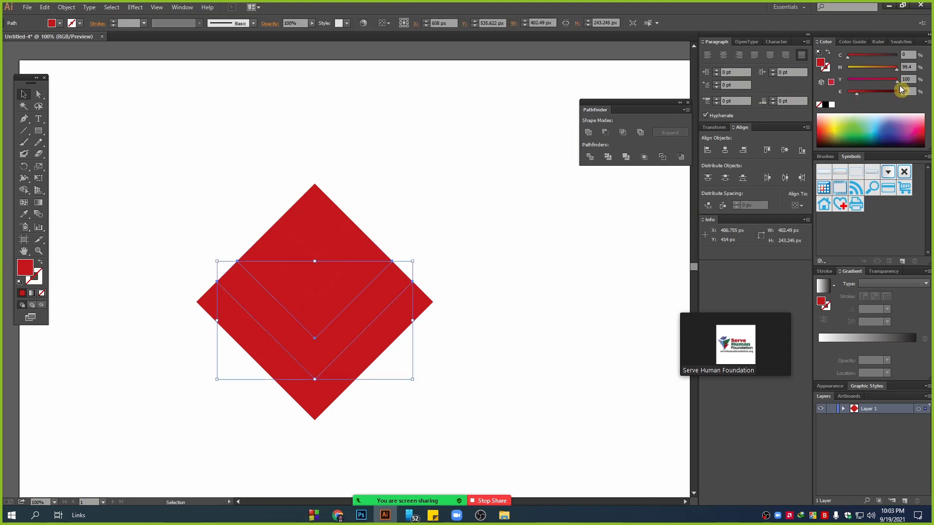
left_click_drag(900, 83, 889, 85)
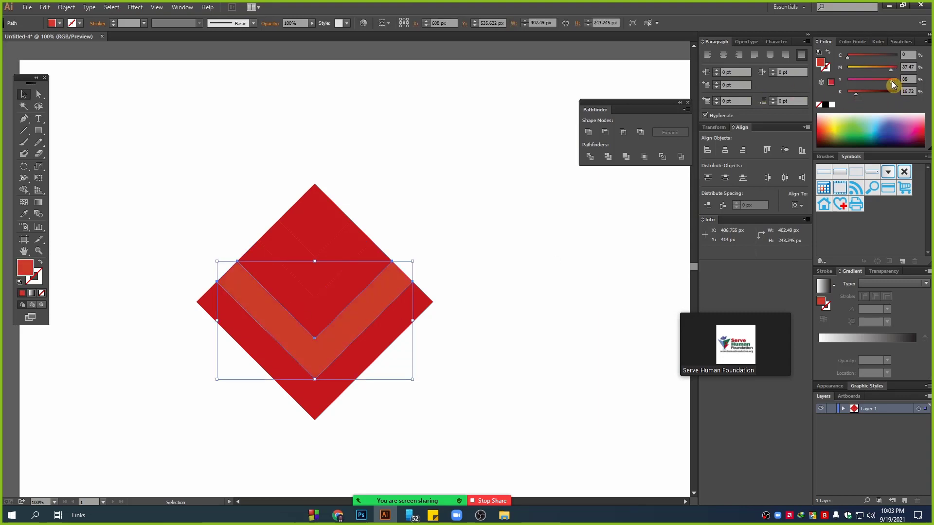
left_click(357, 291)
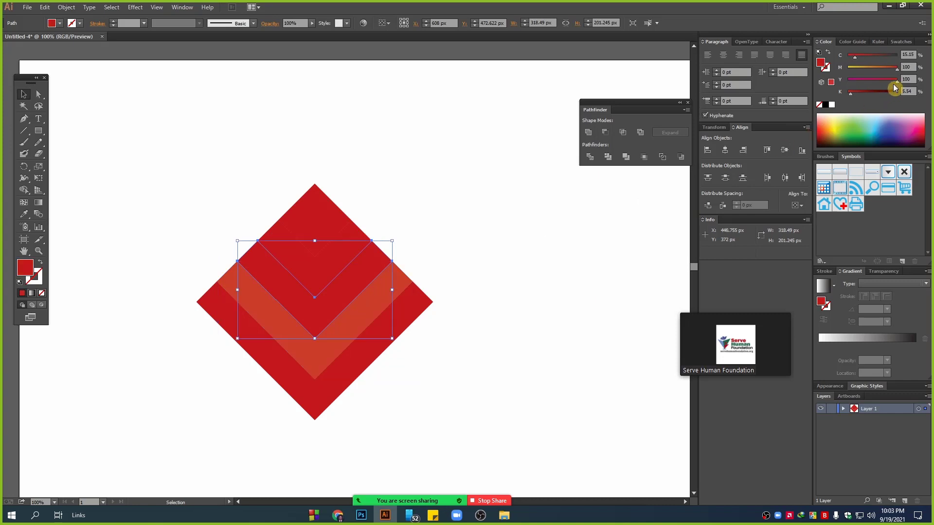
left_click_drag(899, 83, 888, 82)
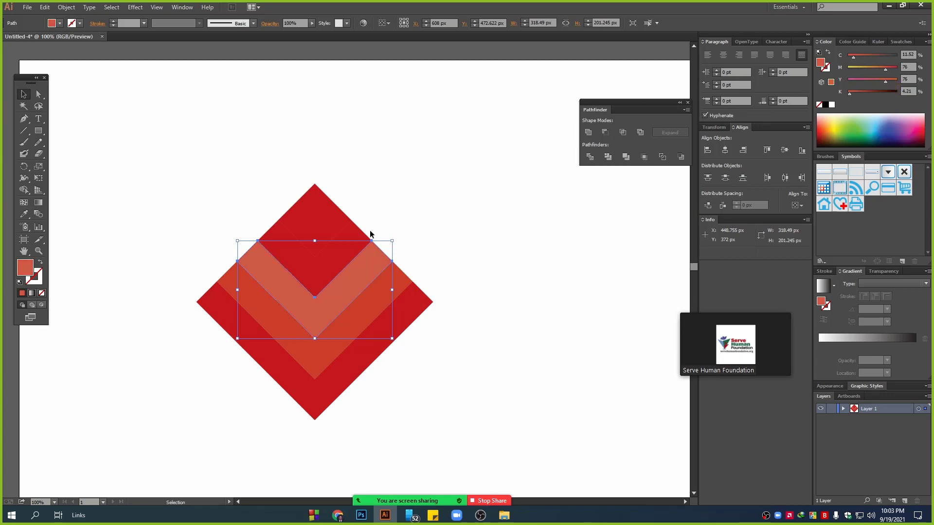
Step: Lighten the uppermost chevron band further, and tint the small top diamond to 50% magenta and yellow
left_click(334, 264)
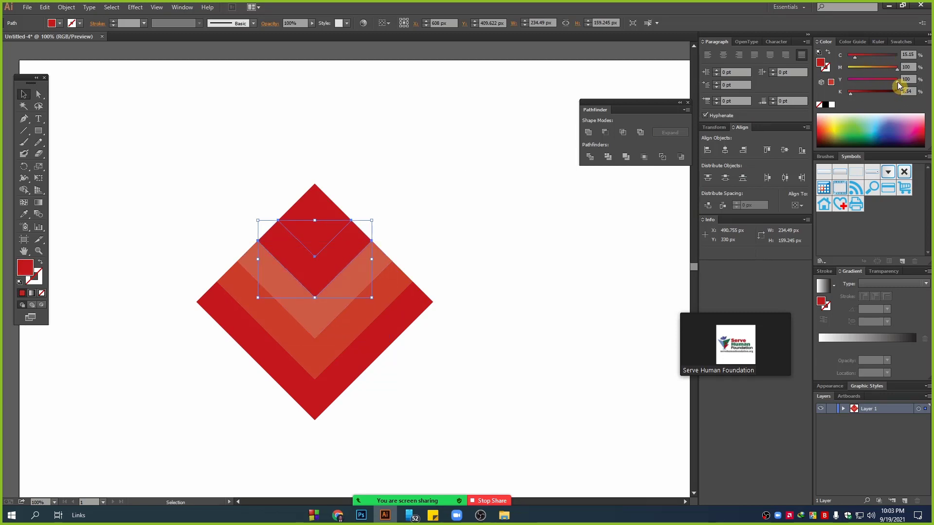
left_click_drag(895, 81, 878, 83)
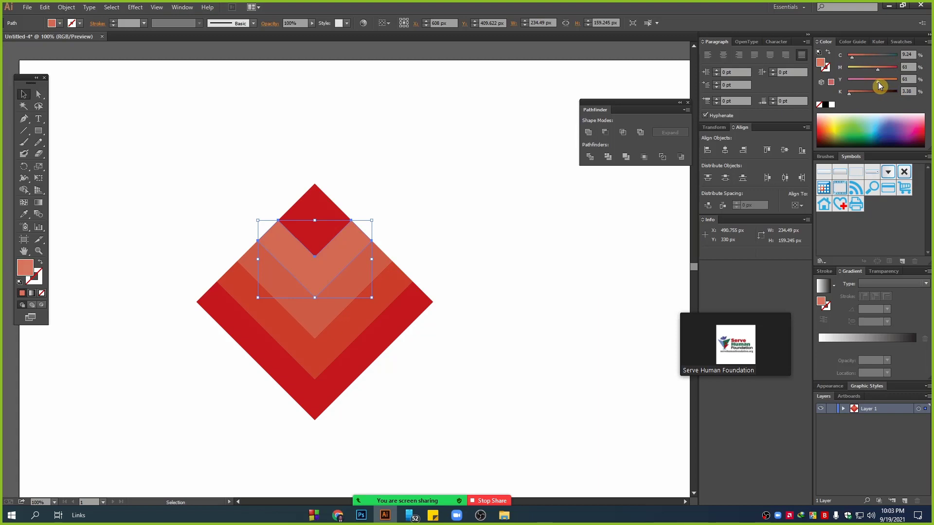
left_click(305, 210)
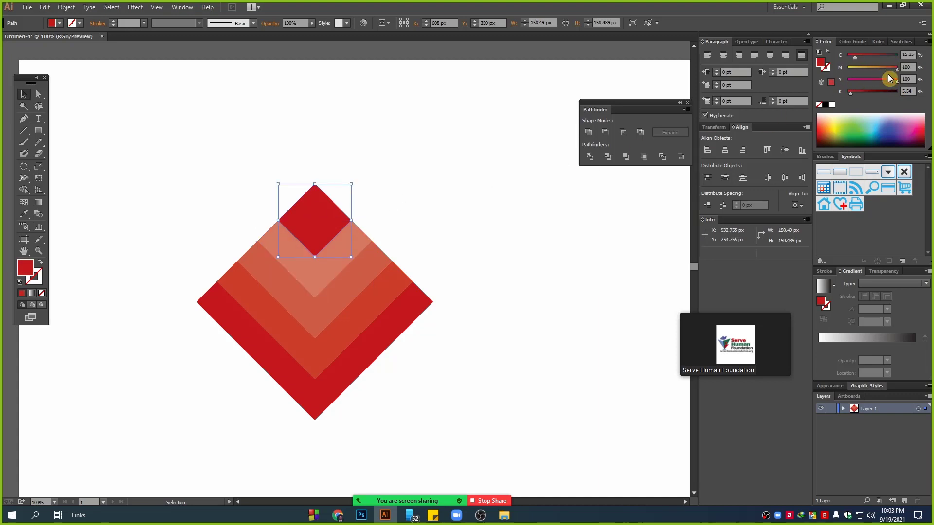
left_click_drag(897, 82, 875, 85)
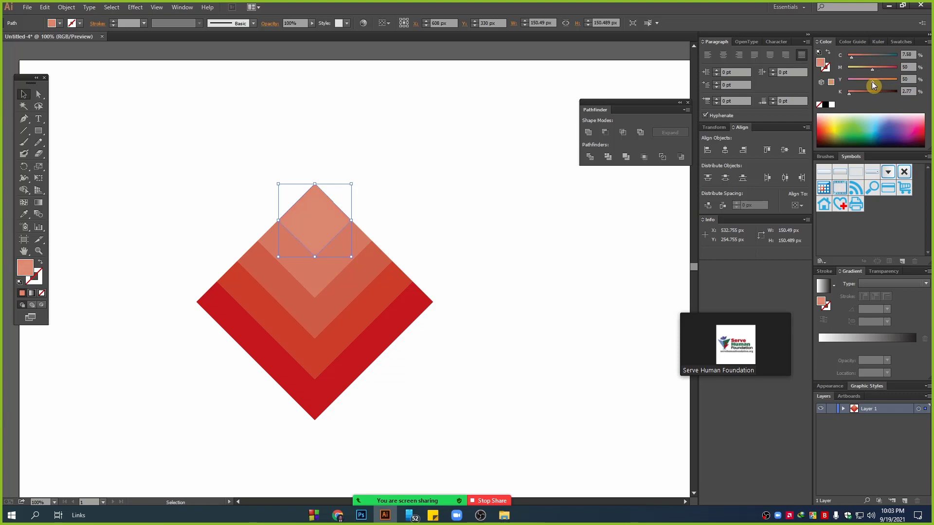
left_click(464, 163)
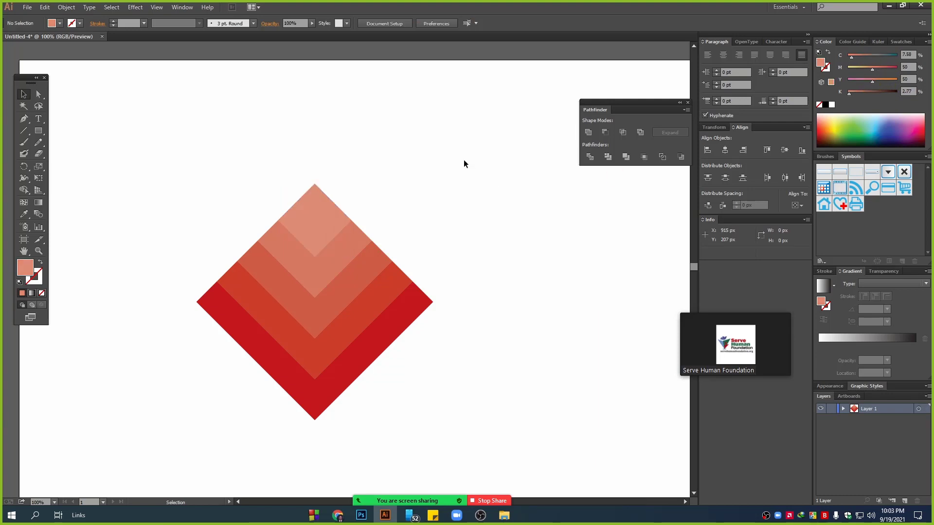
Step: Select the whole shaded diamond and move it across the artboard to X 1168 px and Y 566 px
left_click_drag(173, 130, 391, 329)
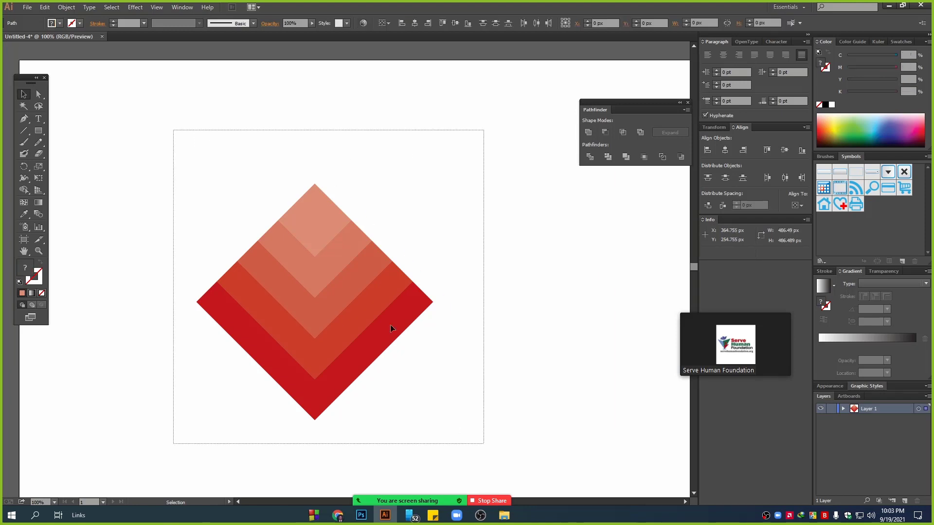
mouse_move(313, 219)
left_mouse_down()
mouse_move(589, 253)
mouse_move(328, 213)
left_mouse_up()
left_click(491, 207)
scroll(404, 360, "up", 1)
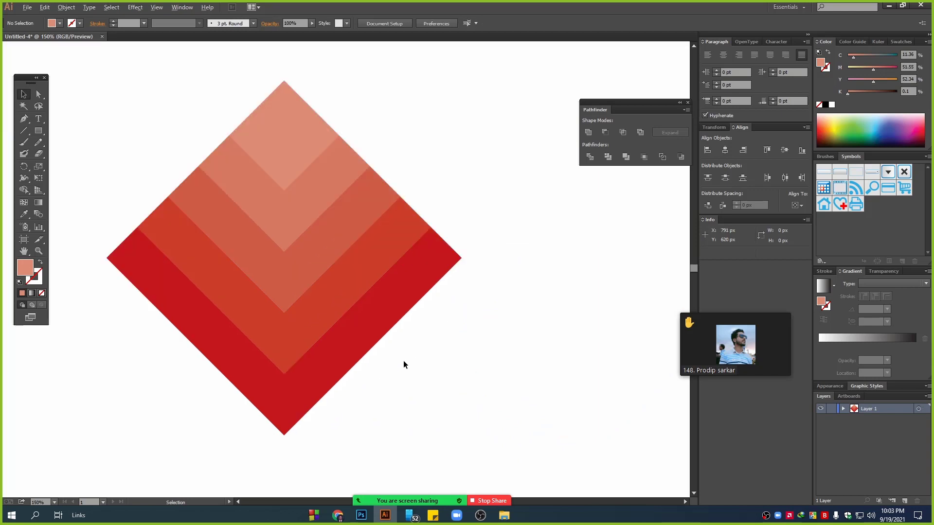
left_click_drag(498, 278, 555, 261)
Step: Undo the moves, the recolouring, the piece deletions and the Divide, back to the whole overlapping red diamonds
key("ctrl+z")
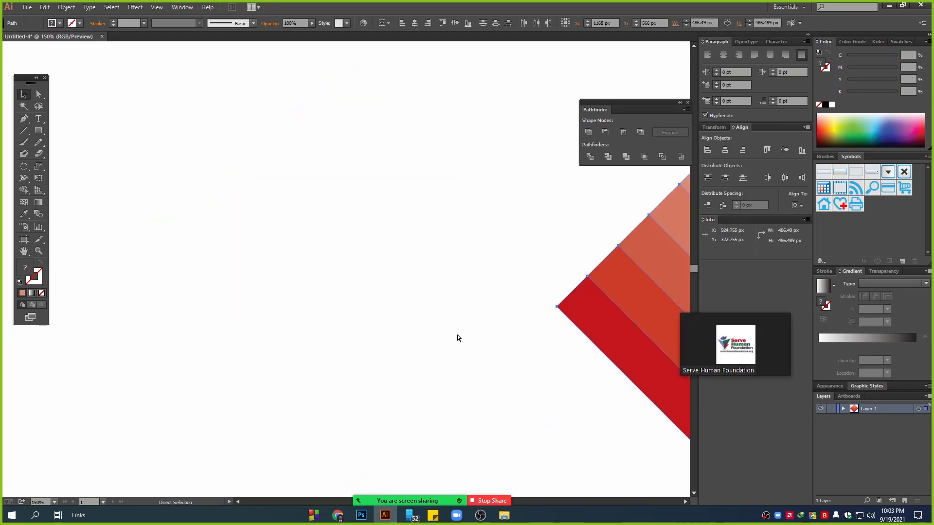
scroll(370, 317, "down", 3)
key("ctrl+z")
key("ctrl+z")
key("ctrl+z")
key("ctrl+z")
key("ctrl+z")
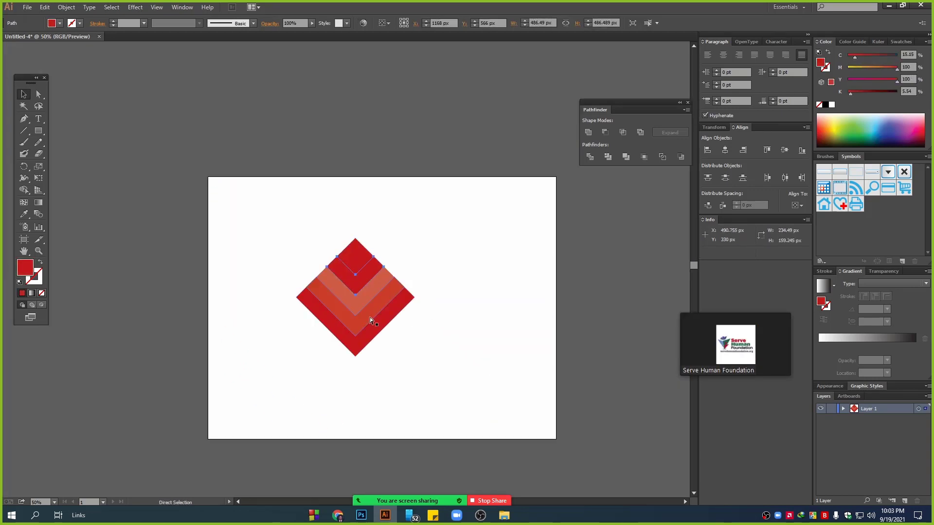
key("ctrl+z")
key("ctrl+z")
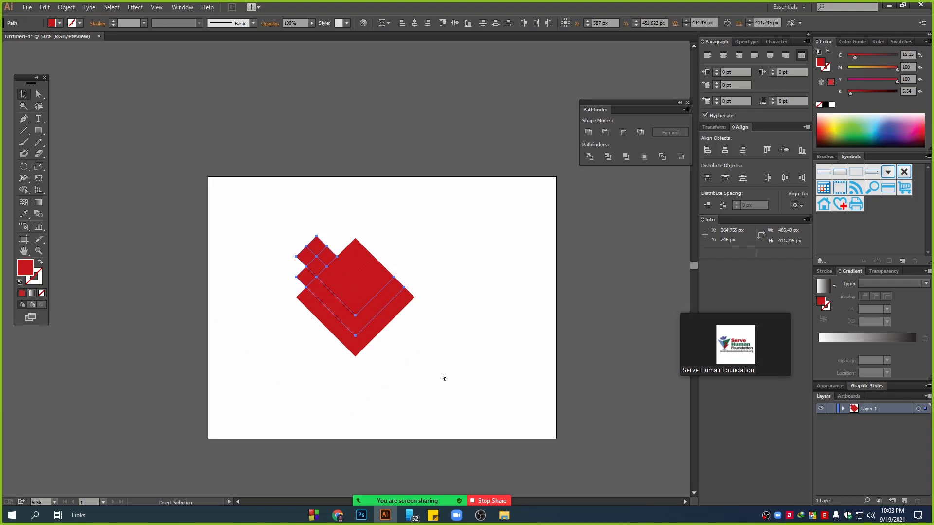
key("ctrl+z")
key("ctrl+z")
key("ctrl+z")
key("ctrl+z")
key("ctrl+z")
key("ctrl+z")
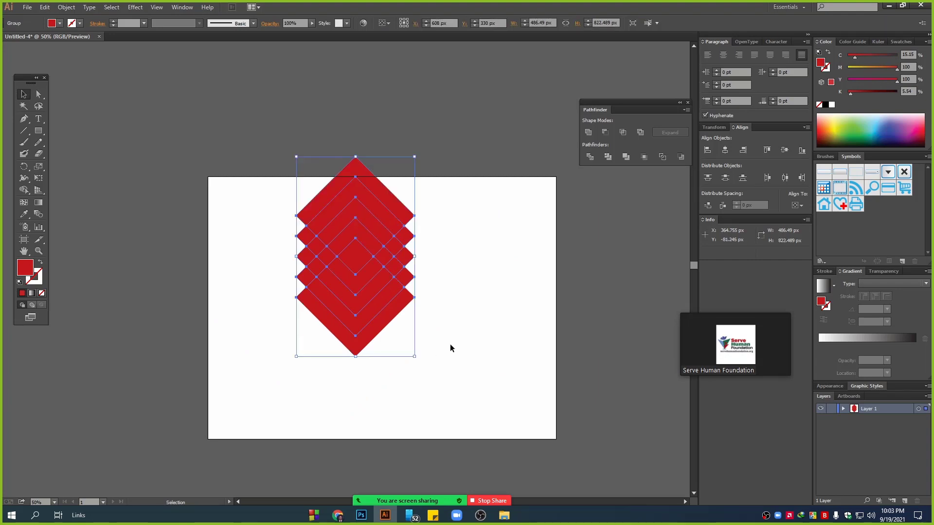
left_click(462, 331)
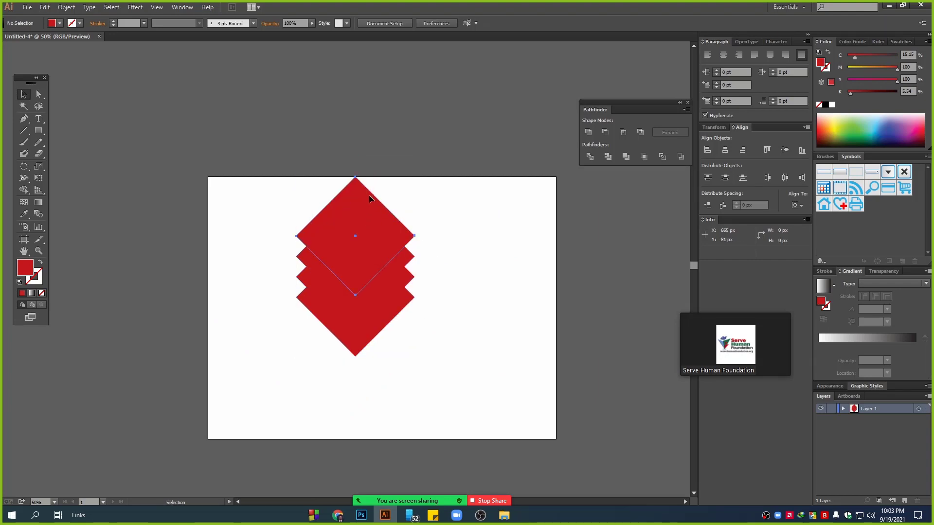
Step: Delete the overlapping diamond copies, keeping only the lowest red diamond on the artboard
left_click(369, 197)
scroll(394, 266, "up", 1)
left_click_drag(507, 399, 413, 244)
key("Delete")
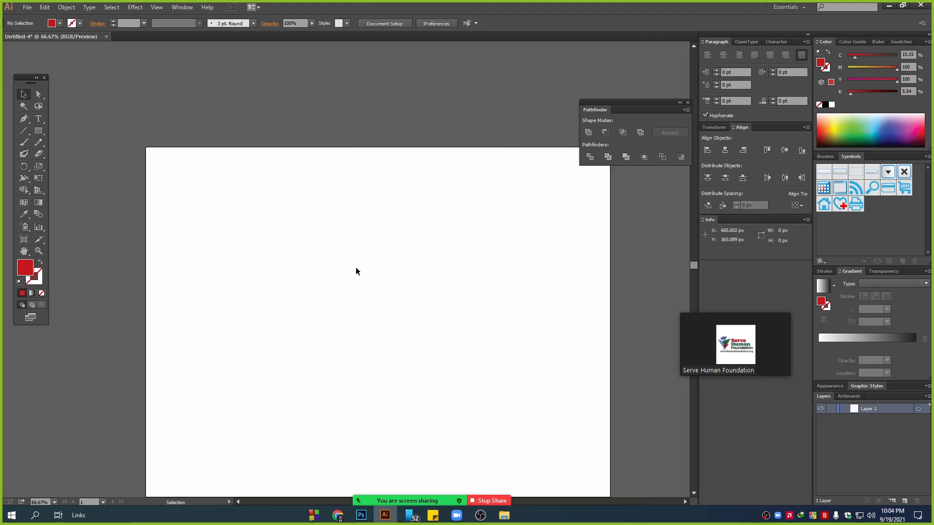
key("ctrl+z")
left_click_drag(484, 365, 240, 107)
key("Delete")
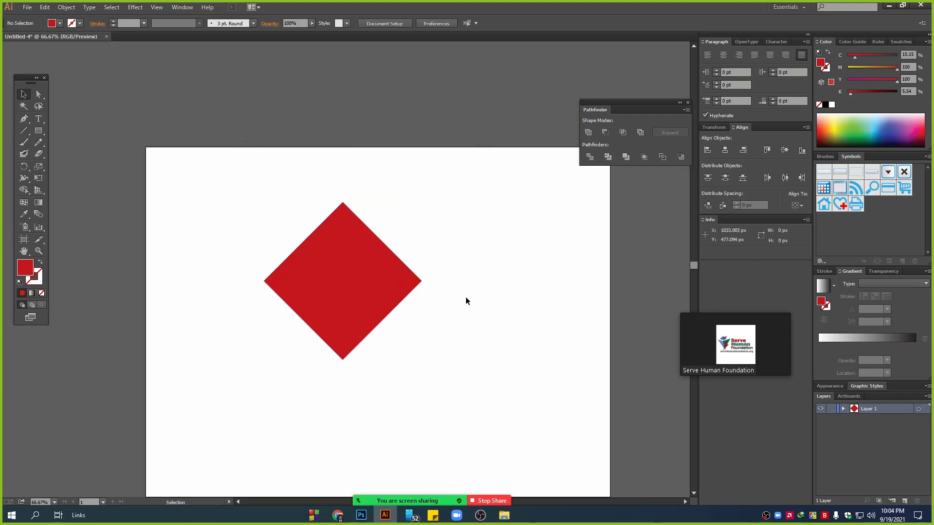
Step: Move the remaining diamond lower on the artboard, to X 550 px and Y 639 px
left_click_drag(320, 241, 302, 314)
scroll(327, 287, "down", 3)
scroll(350, 293, "up", 1)
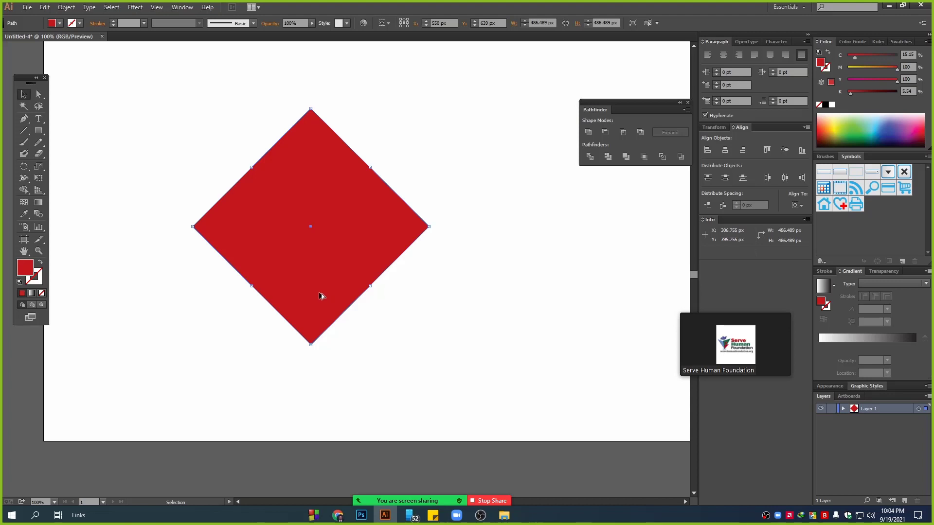
Step: Copy the diamond about 76 px straight up, and repeat the copy four more times for a stack of six
left_click_drag(311, 285, 311, 248)
key("ctrl+d")
key("ctrl+d")
key("ctrl+d")
key("ctrl+d")
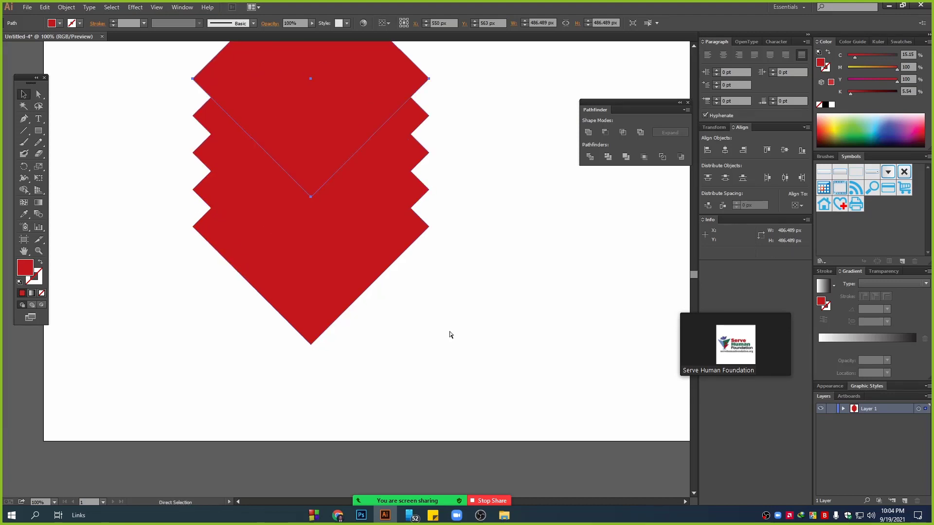
left_click(355, 266)
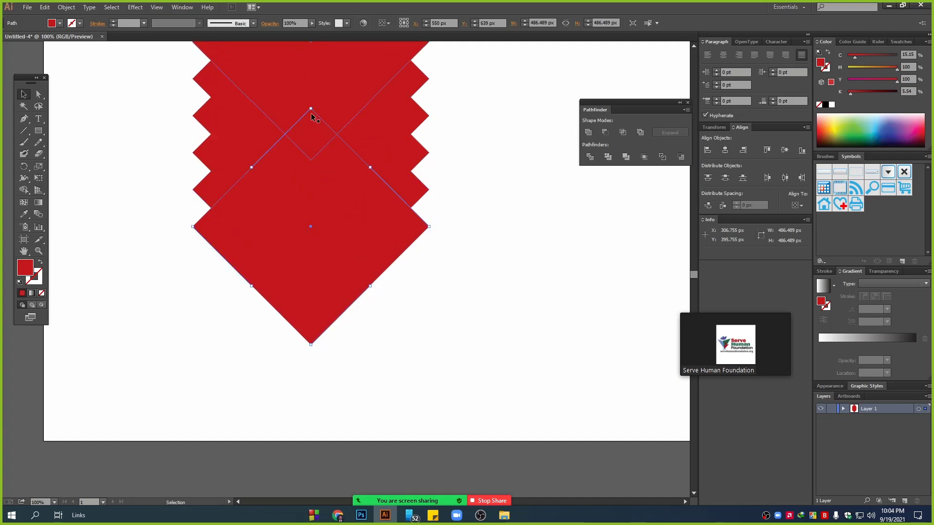
Step: Divide the six stacked red diamonds with Pathfinder and ungroup the resulting pieces
scroll(445, 275, "up", 3)
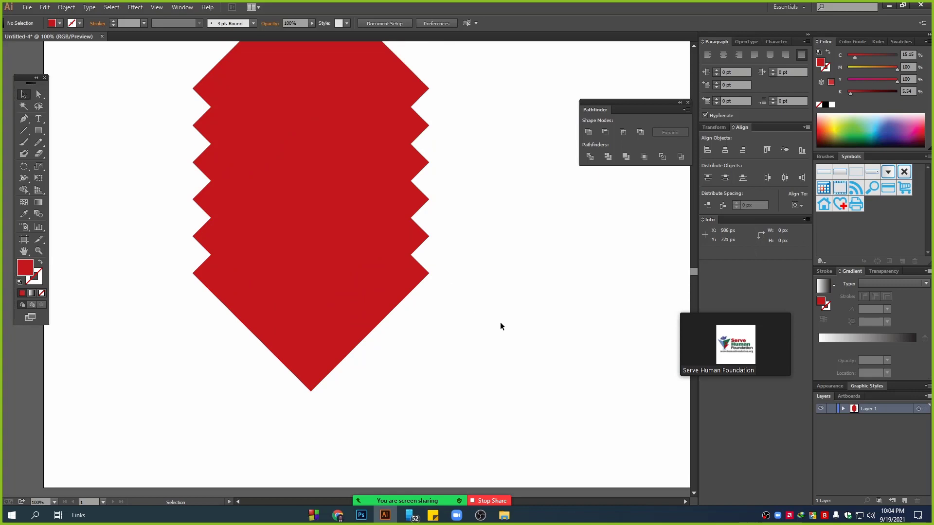
left_click_drag(527, 339, 176, 46)
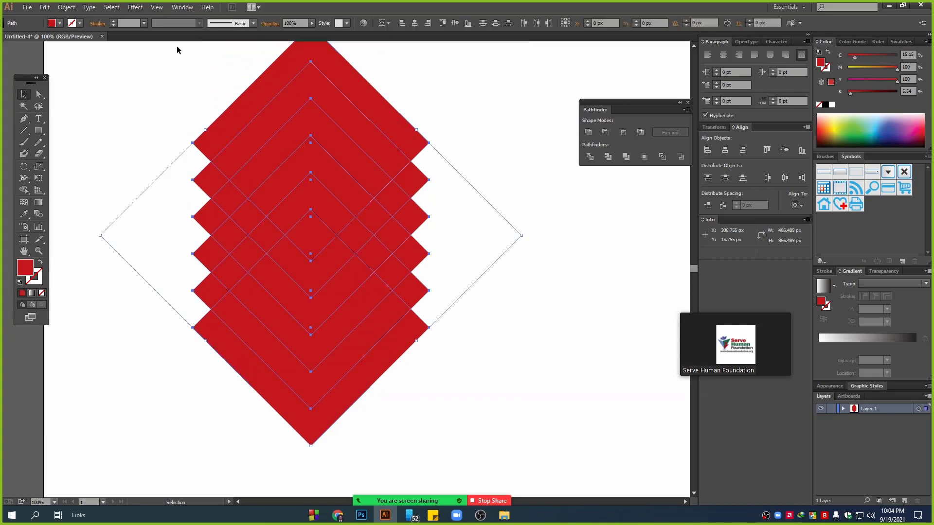
left_click(590, 156)
right_click(287, 101)
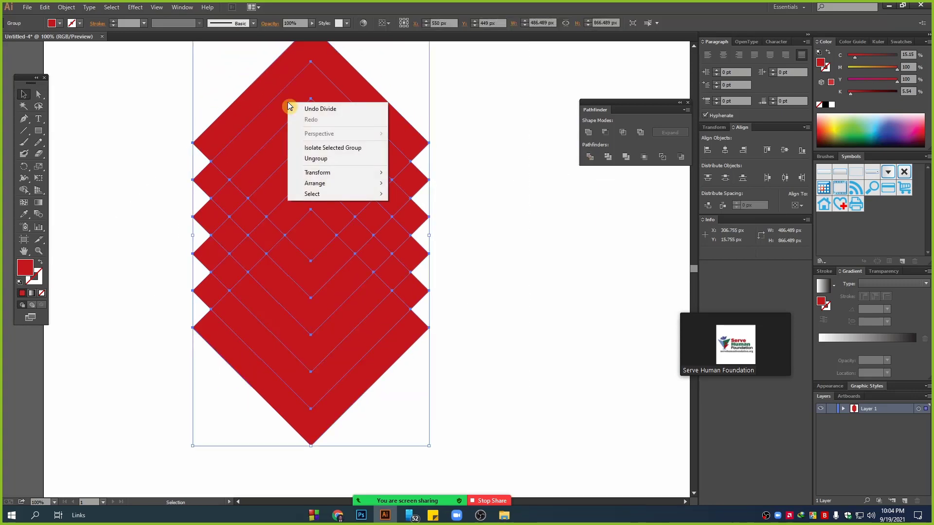
left_click(314, 159)
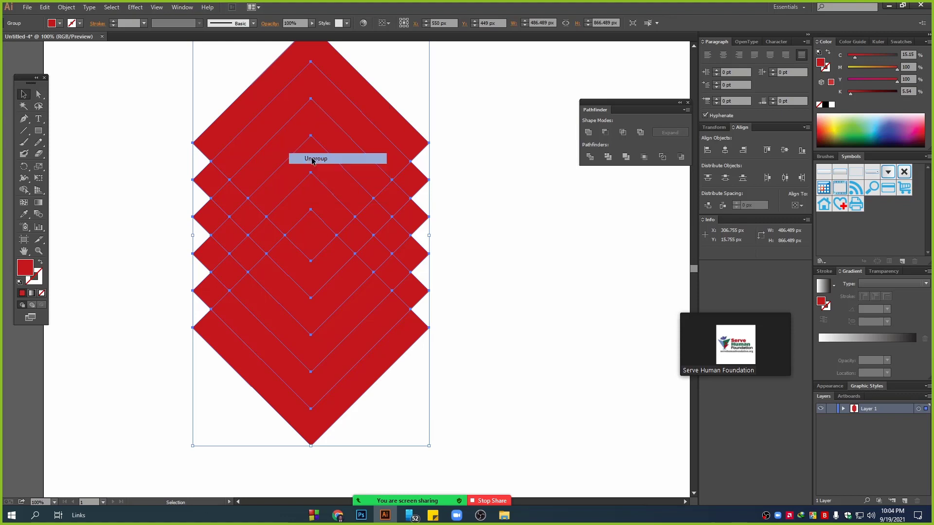
Step: Delete the divided pieces above the lowest diamond and those sticking out along its upper right edge
left_click(437, 148)
mouse_move(131, 41)
left_mouse_down()
mouse_move(383, 146)
mouse_move(147, 34)
left_mouse_up()
left_click_drag(223, 86, 448, 176)
key("Delete")
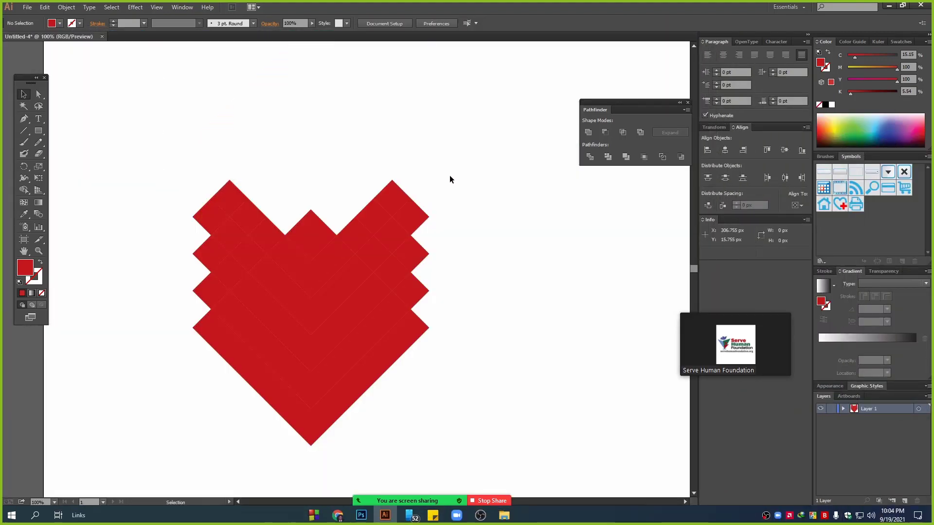
left_click_drag(421, 221, 425, 261)
key("Delete")
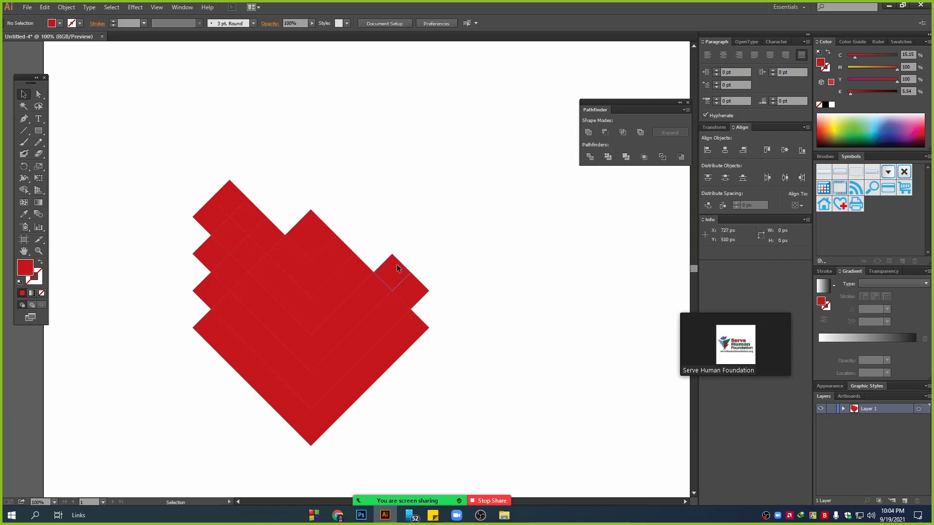
left_click(410, 287)
key("Delete")
Step: Delete the leftover pieces along the upper left edge, leaving only the lowest diamond's outline
left_click_drag(155, 154, 258, 227)
key("Delete")
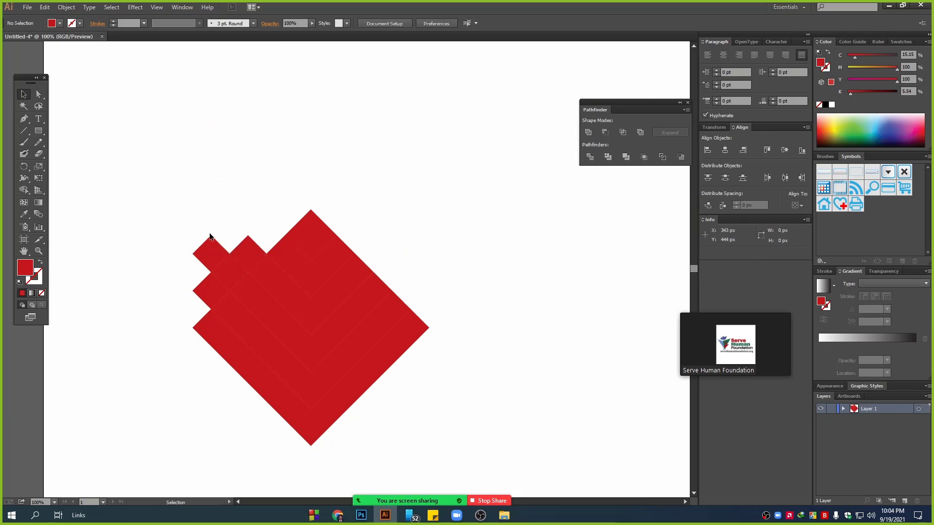
left_click(248, 263)
key("Delete")
left_click(228, 275)
key("Delete")
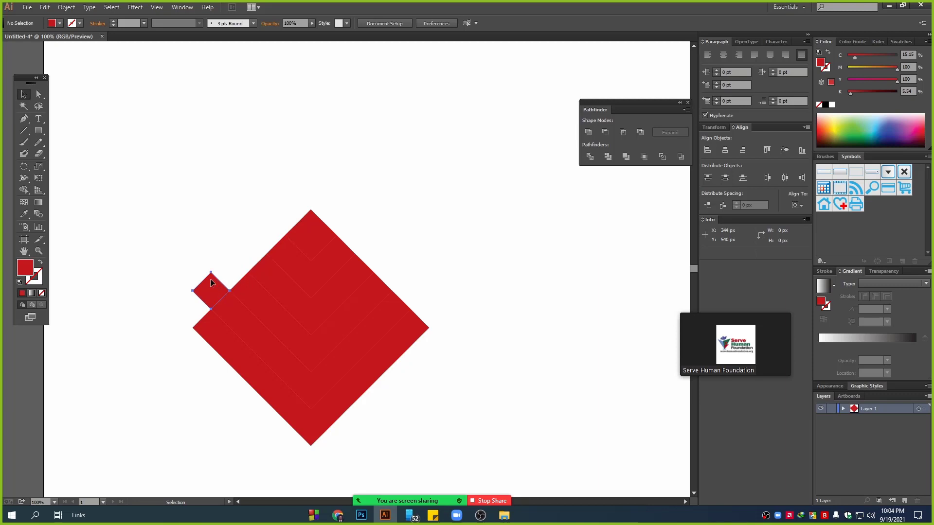
left_click(212, 285)
key("Delete")
Step: Tint all pieces above the lowest chevron to 89% magenta and yellow, and those above the second chevron to 77%
scroll(217, 219, "down", 2)
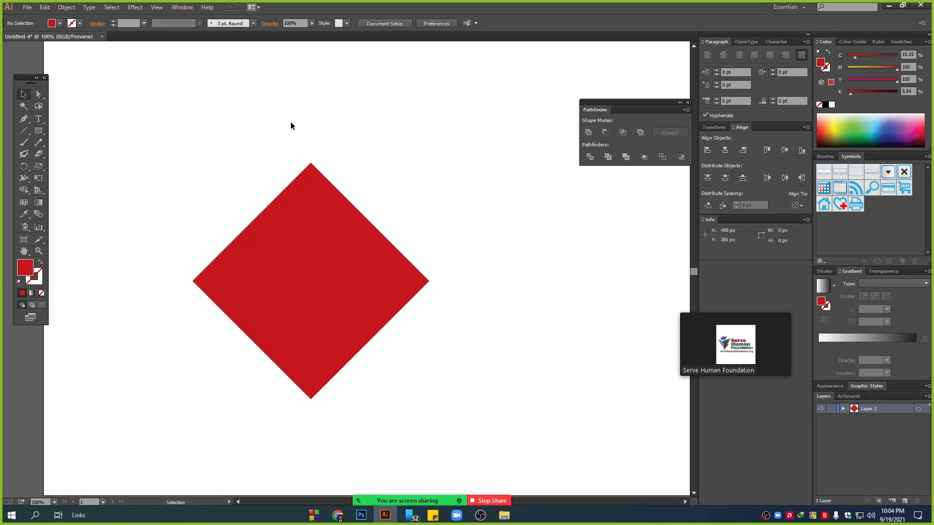
left_click_drag(286, 98, 315, 322)
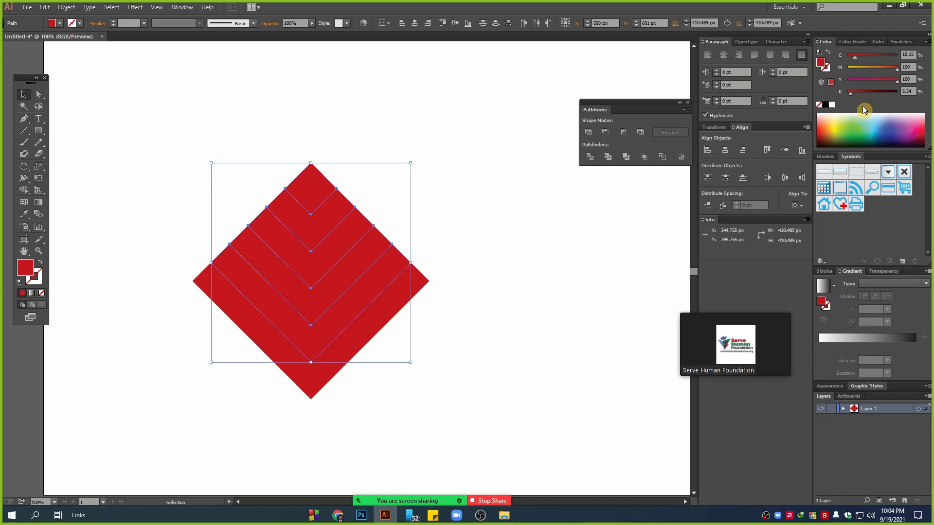
left_click(891, 80, "shift")
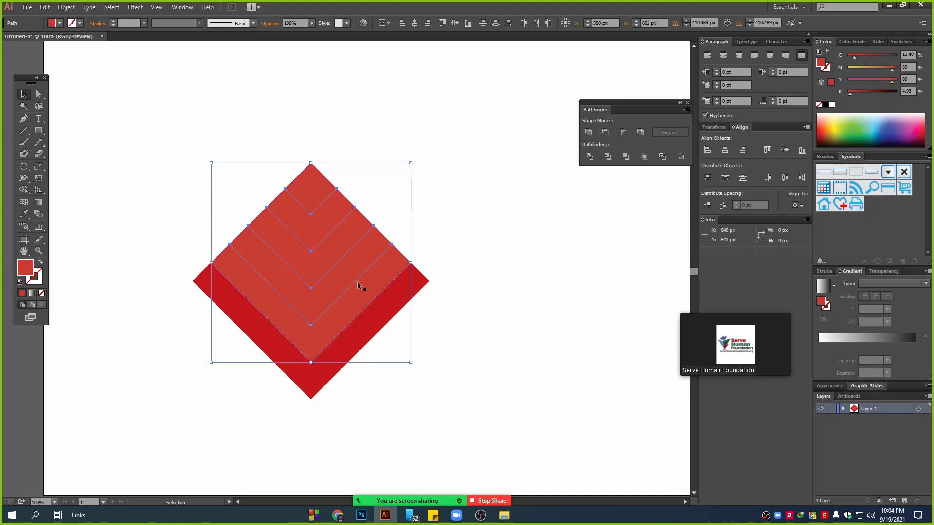
left_click(262, 148)
left_click_drag(325, 254, 325, 254)
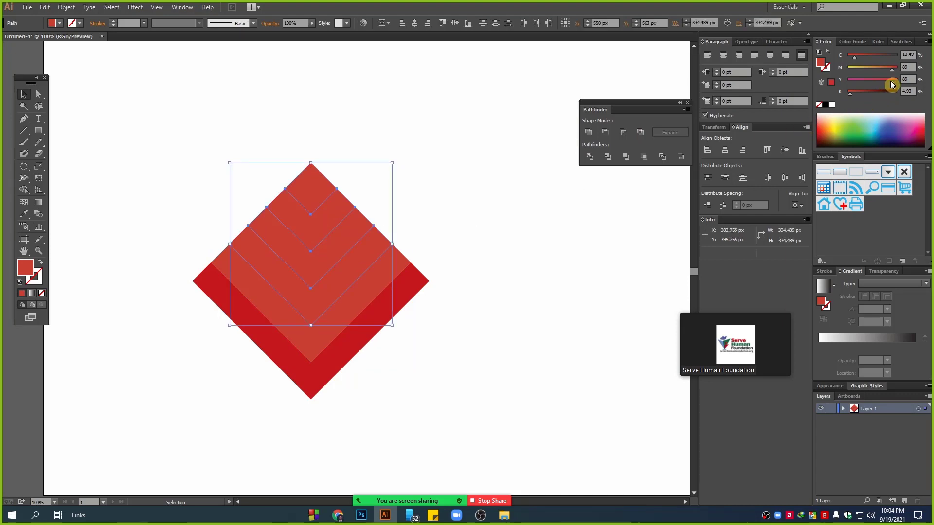
left_click_drag(891, 80, 886, 84)
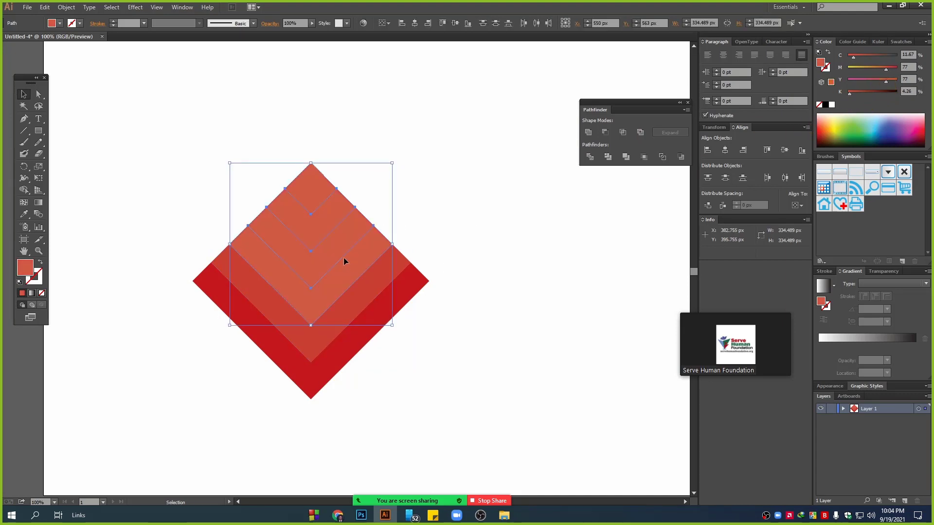
Step: Tint the pieces above the third chevron to 68% magenta and yellow, and those above the fourth to 56%
left_click(288, 145)
left_click_drag(288, 146, 323, 249)
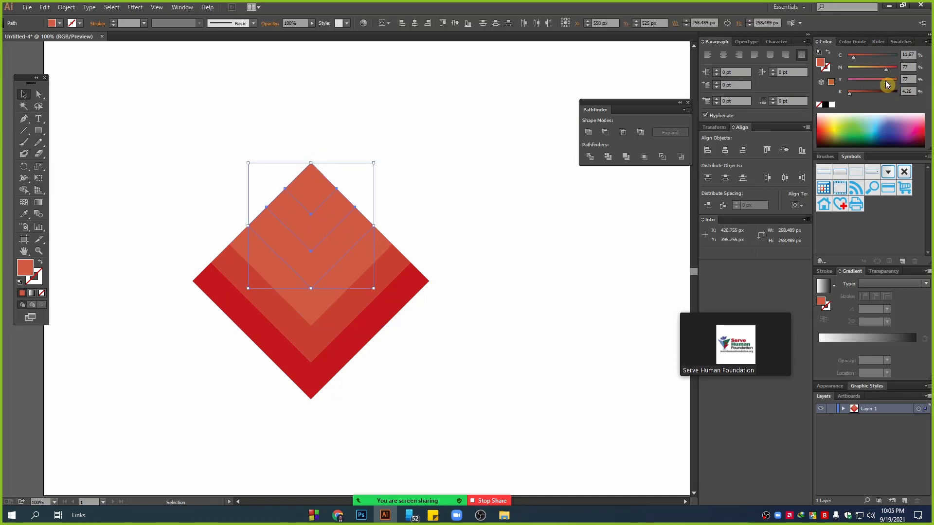
left_click_drag(886, 85, 881, 83)
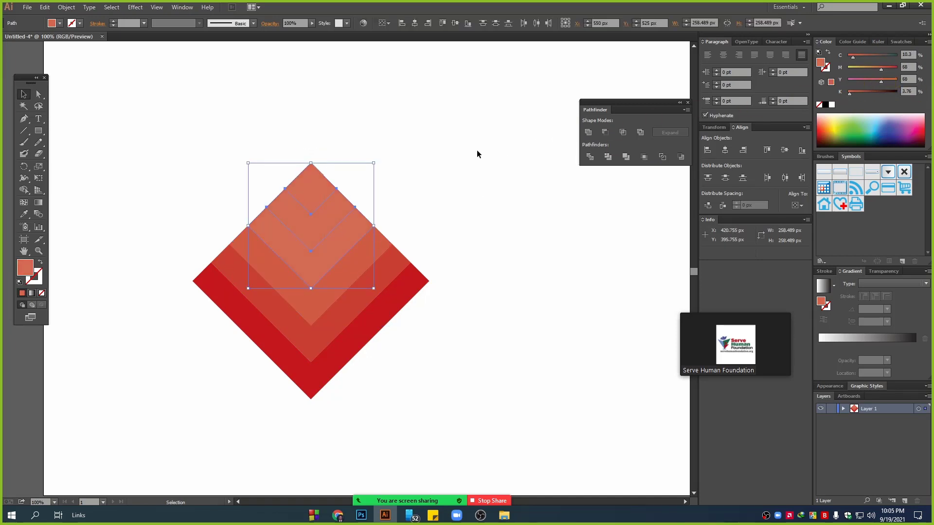
left_click(330, 154)
left_click_drag(325, 224, 329, 218)
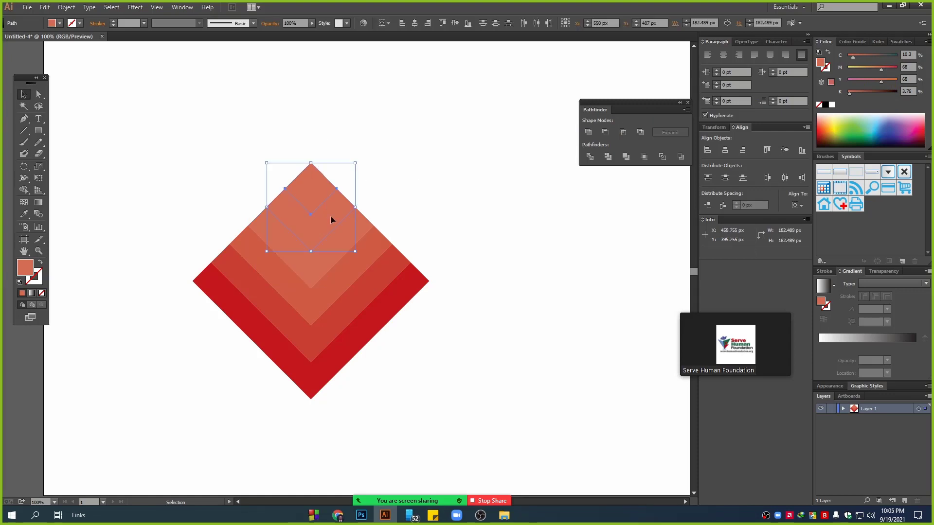
left_click_drag(882, 86, 876, 85)
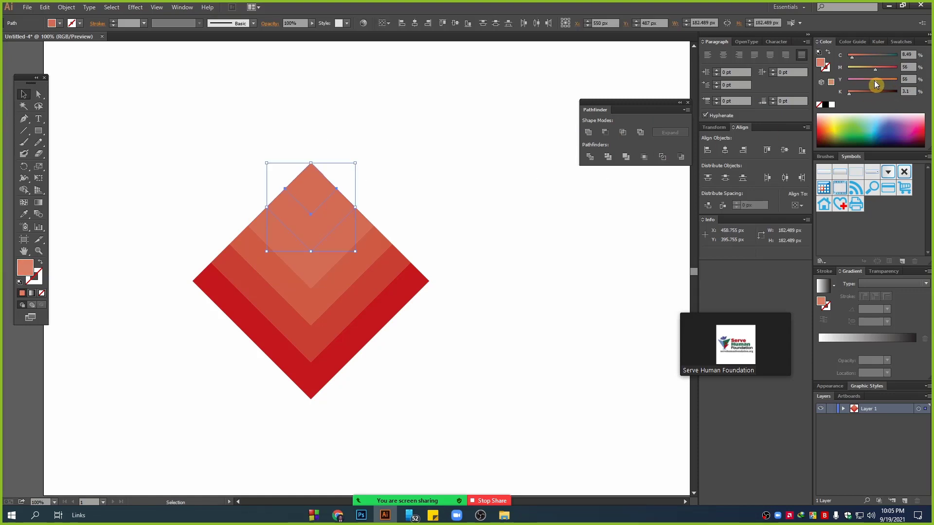
Step: Tint the small diamond piece at the top to 41% magenta and yellow
left_click_drag(284, 145, 325, 175)
left_click_drag(877, 85, 869, 85)
left_click(453, 177)
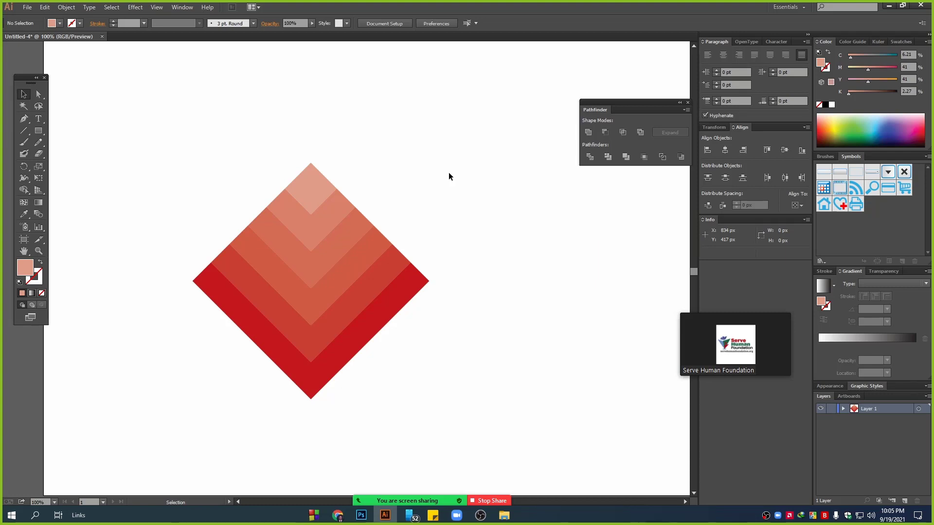
Step: Delete the whole shaded chevron diamond from the artboard
scroll(449, 174, "down", 2)
scroll(449, 172, "up", 2)
left_click_drag(144, 105, 472, 400)
key("Delete")
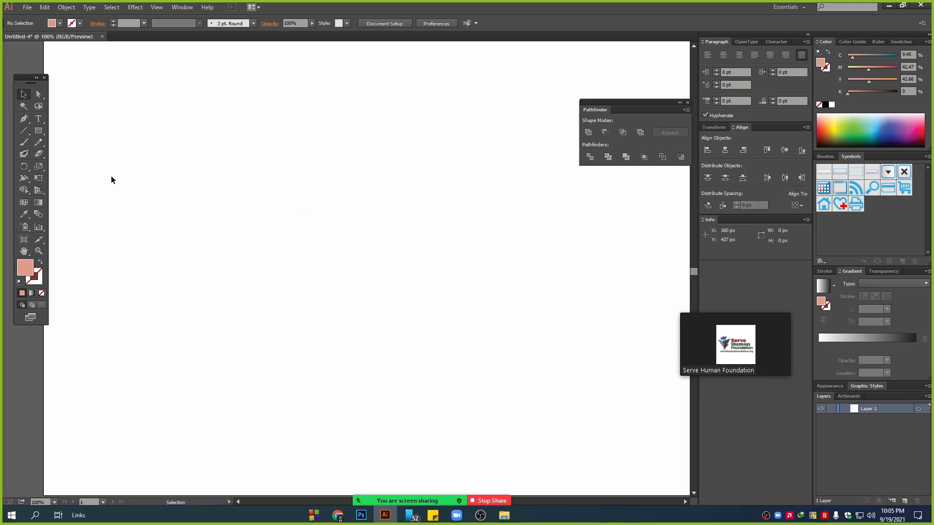
Step: Draw a tall vertical rectangle about 107 px wide and 592 px high on the left half of the artboard
left_click(39, 131)
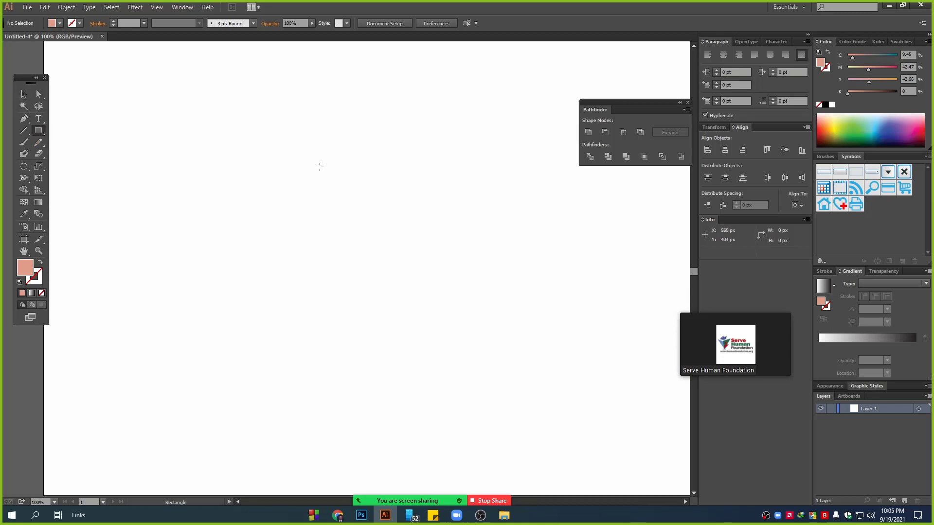
mouse_move(194, 103)
left_mouse_down()
mouse_move(223, 122)
mouse_move(325, 375)
mouse_move(246, 392)
left_mouse_up()
left_click(24, 94)
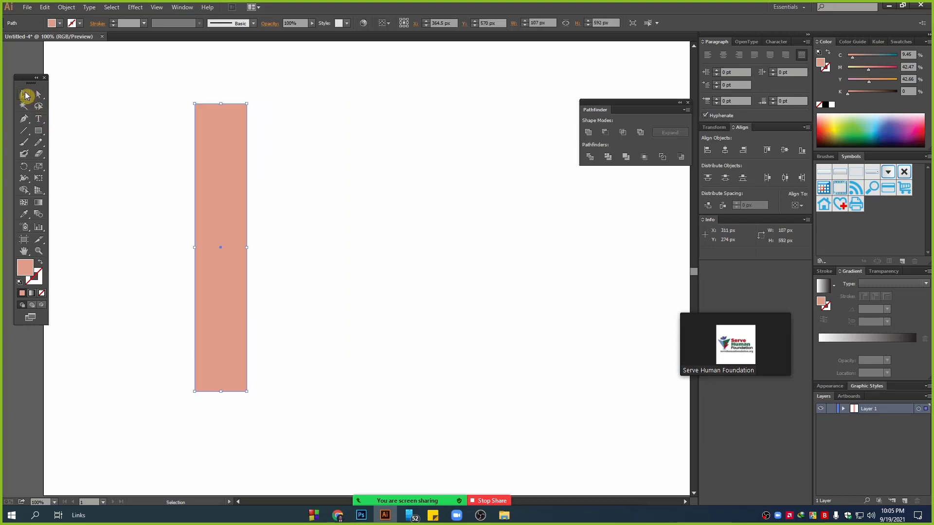
Step: Move the rectangle to X 463.5 px, Y 584 px and set its fill's cyan to 100%
left_click_drag(225, 151, 314, 163)
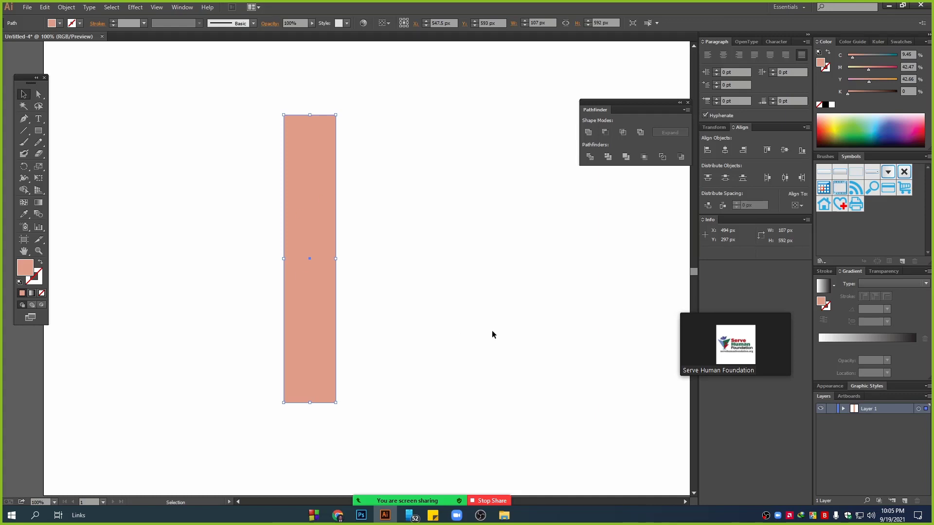
left_click_drag(313, 176, 273, 171)
left_click(896, 56)
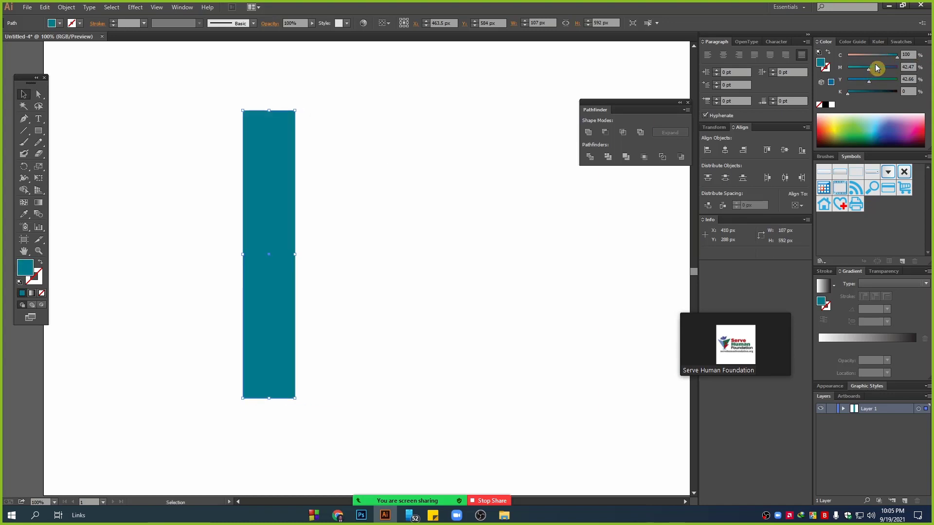
left_click(423, 224)
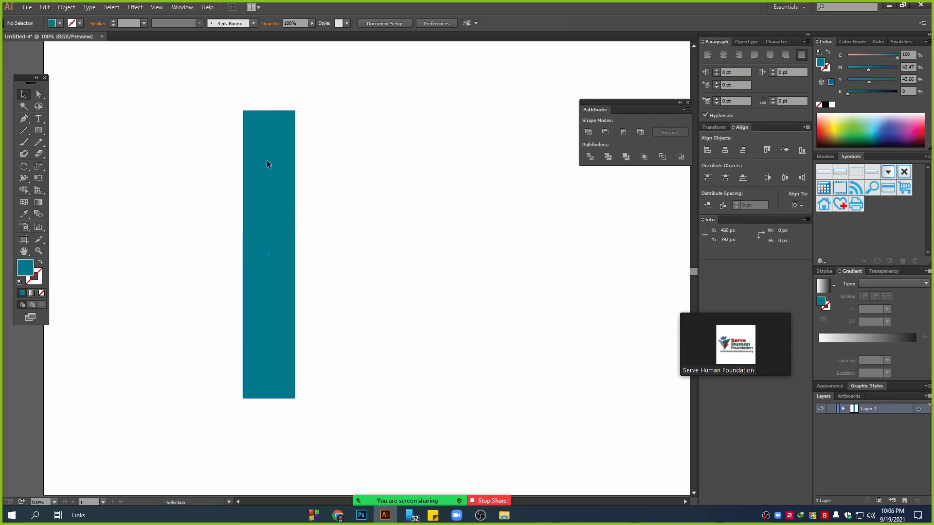
Step: Duplicate the teal rectangle in place and narrow the copy about its centre to 47 px wide
left_click(266, 162)
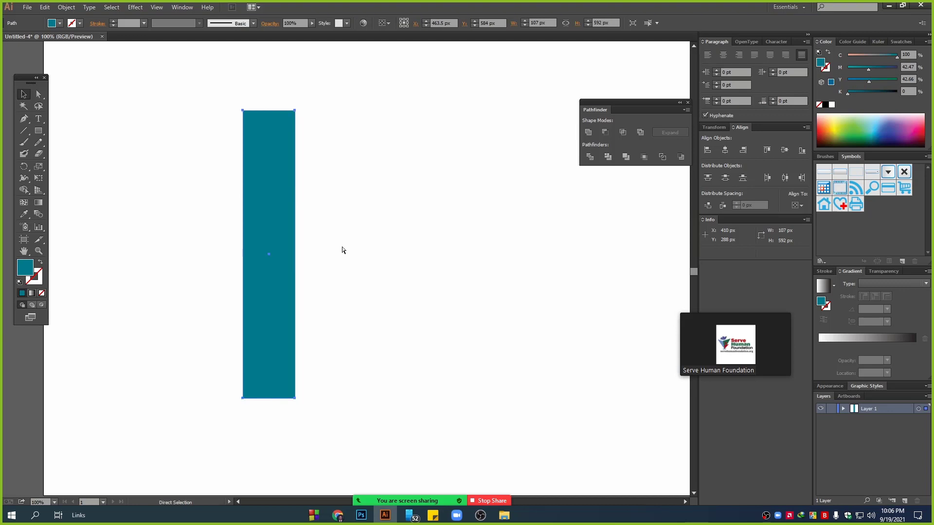
key("v")
left_click_drag(296, 254, 280, 254)
scroll(251, 283, "up", 1)
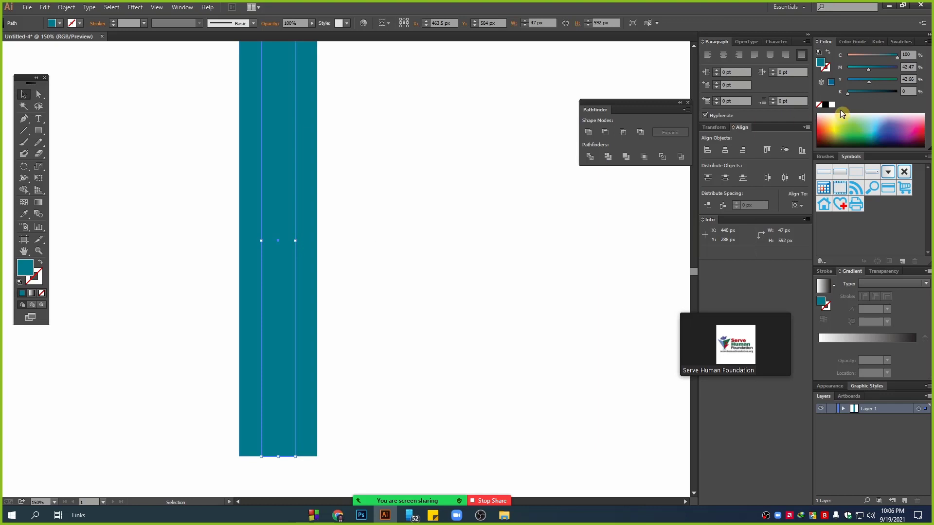
Step: Lighten the narrow centre strip's fill to C 75, M 31.86, Y 32
left_click_drag(870, 86, 864, 85)
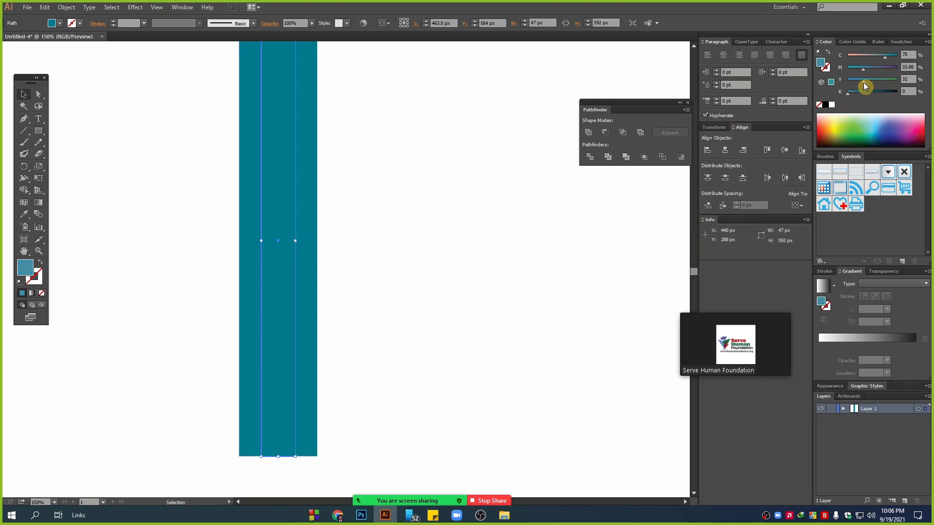
left_click(395, 291)
scroll(395, 290, "down", 2)
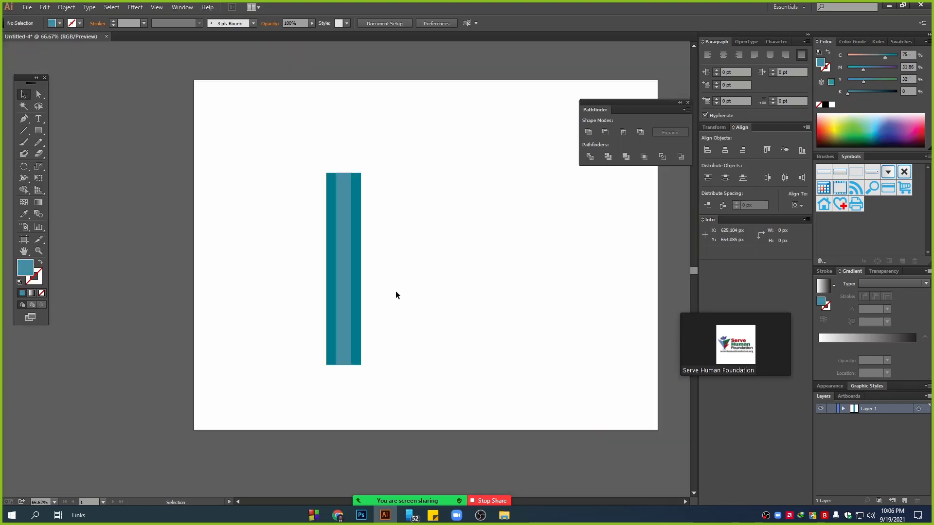
scroll(366, 270, "up", 2)
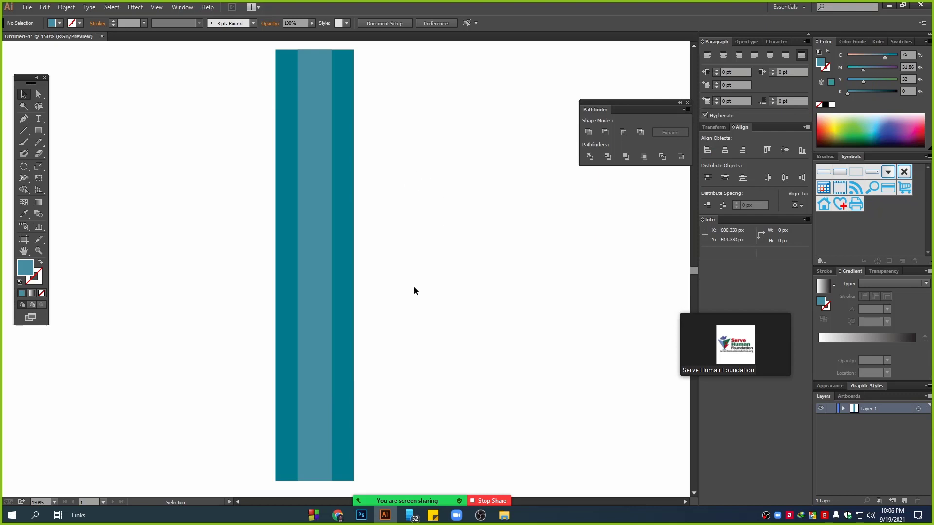
scroll(413, 287, "up", 1)
Step: Select both the dark bar and its light centre strip and extend them upward to 651 px high
left_click(325, 224)
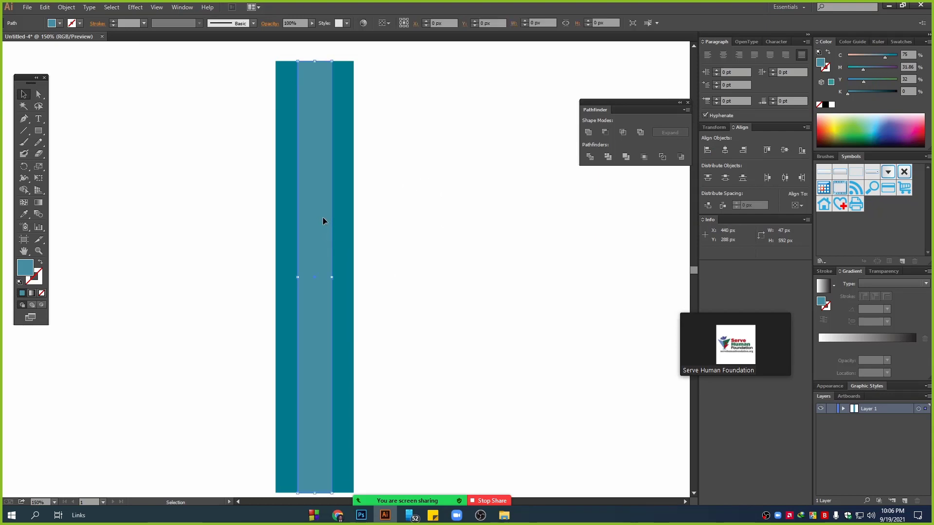
left_click(355, 209)
scroll(436, 322, "up", 3)
scroll(436, 322, "down", 1)
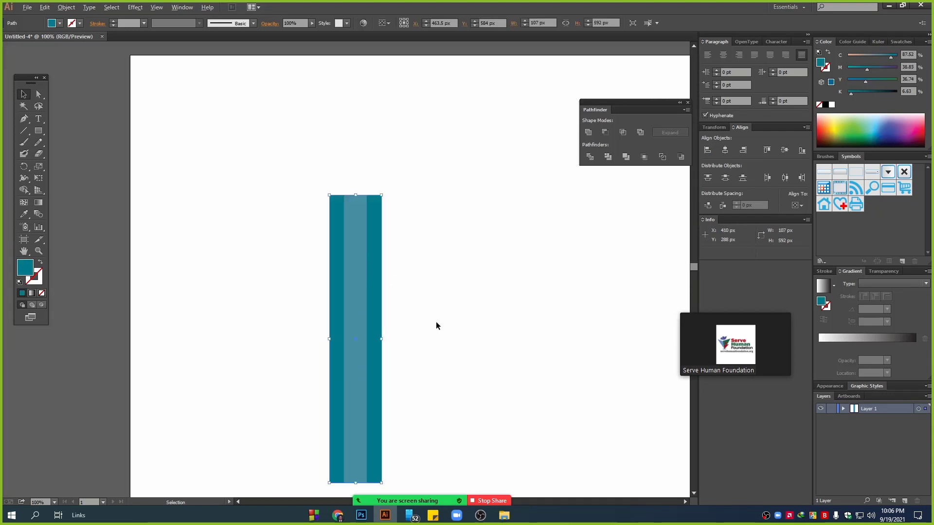
left_click_drag(481, 326, 408, 277)
left_click(309, 213)
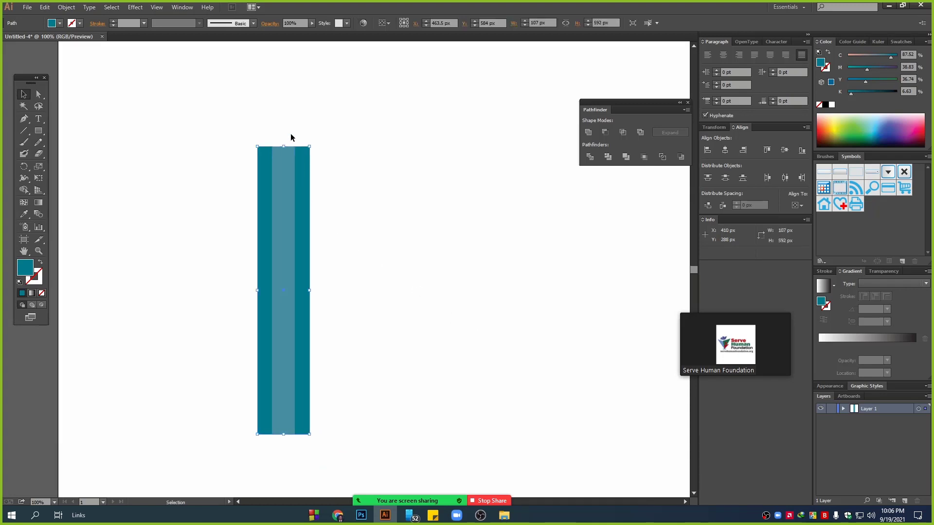
left_click_drag(223, 109, 286, 117)
scroll(251, 127, "up", 1)
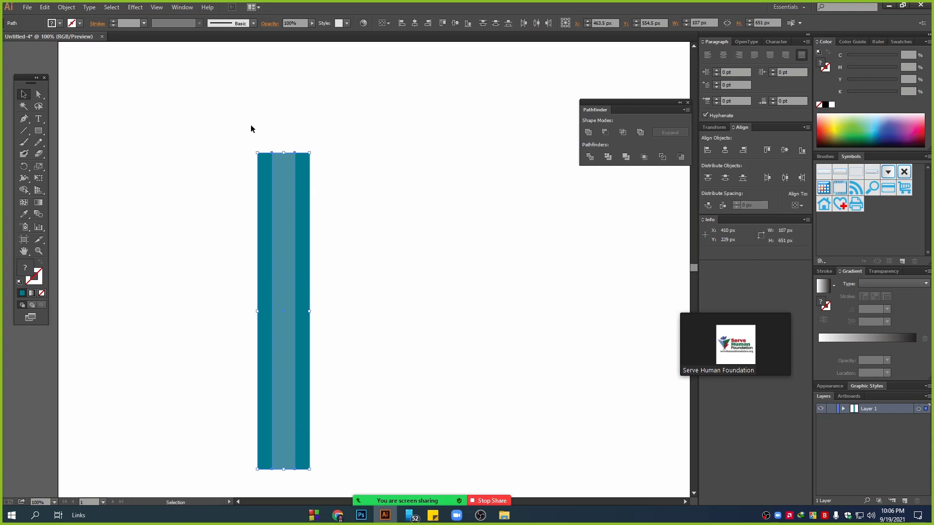
Step: Duplicate the dark bar in place and reshape the copy into a 42 px high cap directly above the bars
left_click(307, 250)
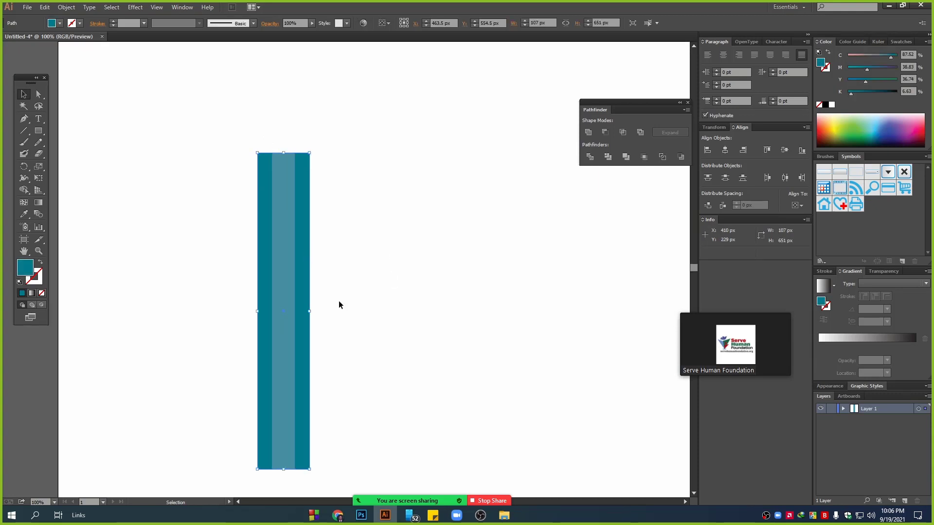
key("v")
left_click_drag(285, 470, 290, 132)
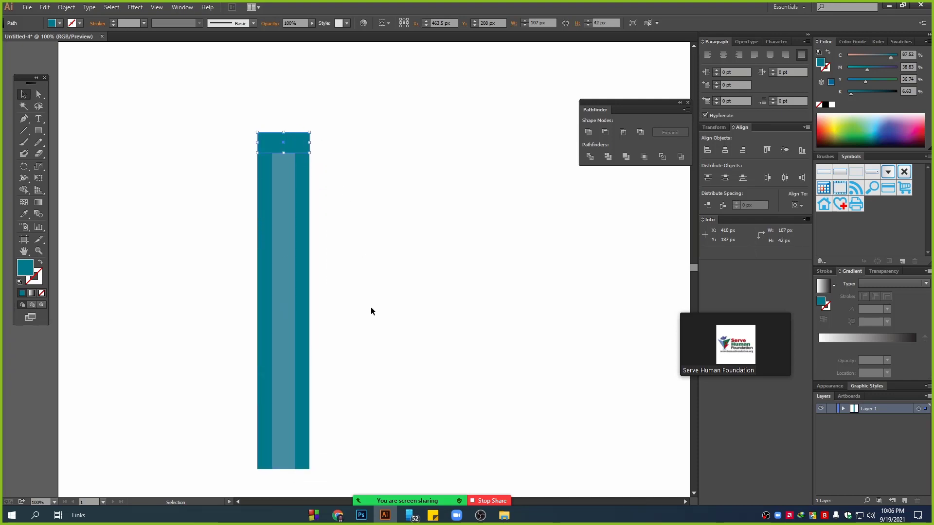
Step: Recolour the cap above the bars pink by setting its fill to C 11 and M 67
left_click(371, 308)
left_click(282, 142)
left_click_drag(891, 57, 853, 54)
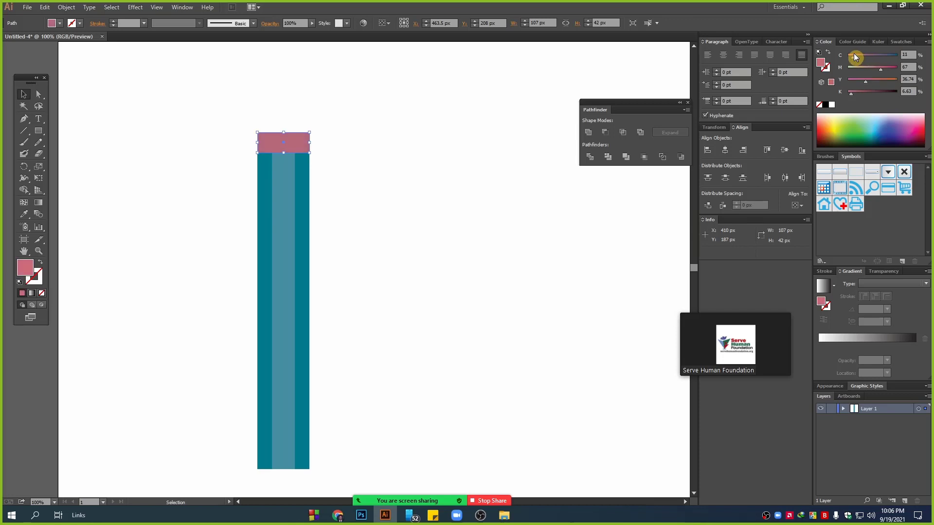
left_click(375, 231)
Step: Round the pink cap's two upper corners to a radius of about 14.67 px
scroll(304, 116, "up", 3)
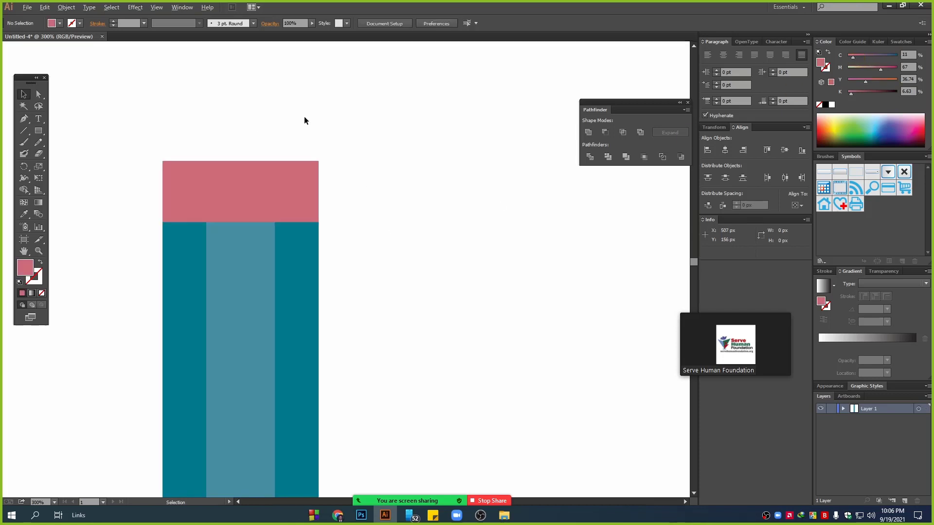
left_click_drag(128, 120, 367, 167)
key("a")
left_click_drag(116, 112, 296, 183)
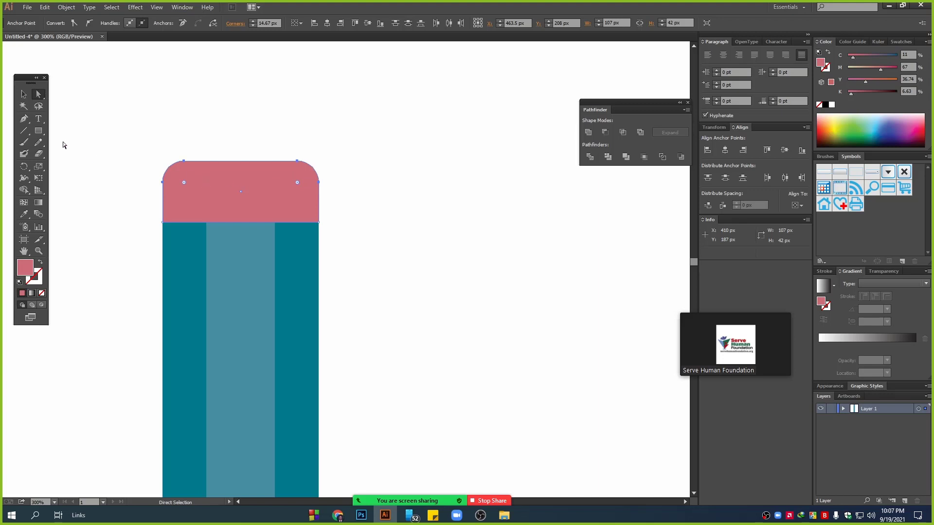
left_click(23, 94)
left_click(399, 121)
Step: Draw a circle about 92 px wide beside the cap and reshape it into an ellipse about 96 × 68 px
scroll(372, 167, "down", 2, "alt")
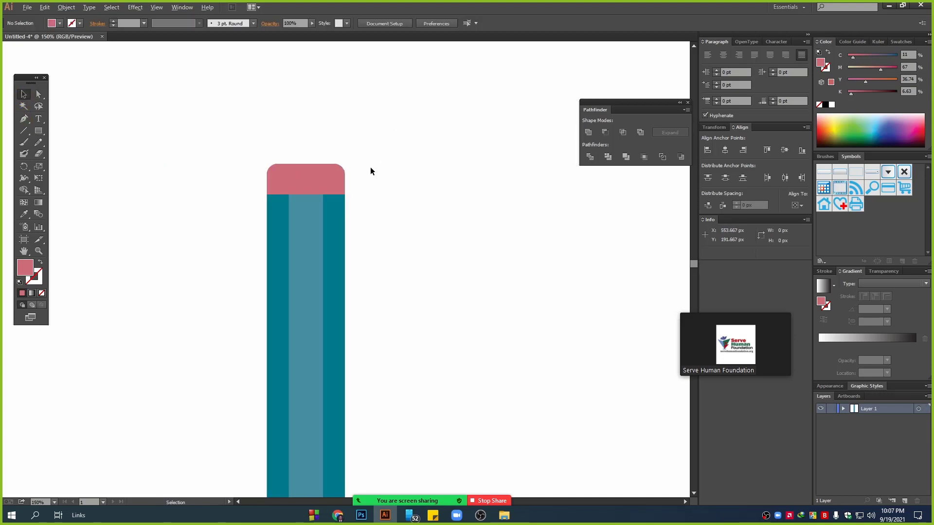
scroll(370, 168, "up", 2, "alt")
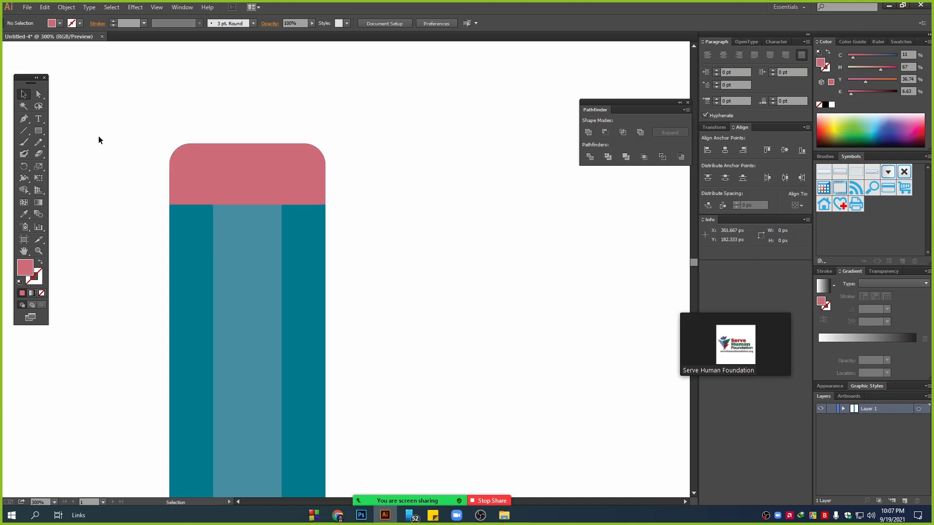
left_click_drag(38, 131, 60, 154)
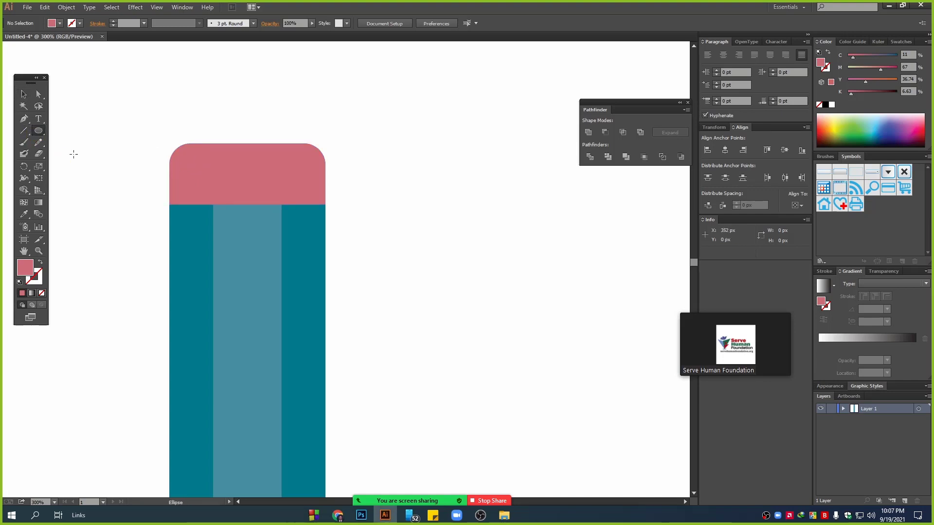
left_click_drag(437, 156, 560, 290)
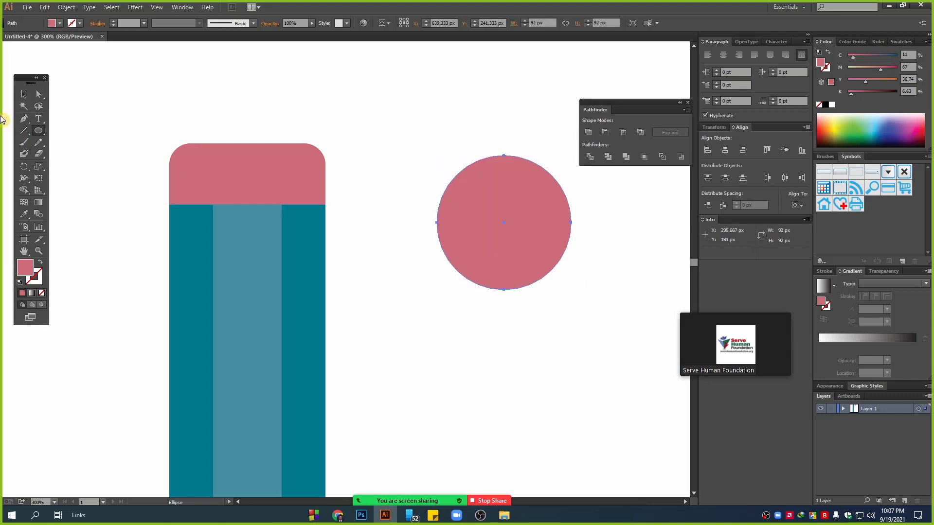
left_click(24, 94)
key("alt")
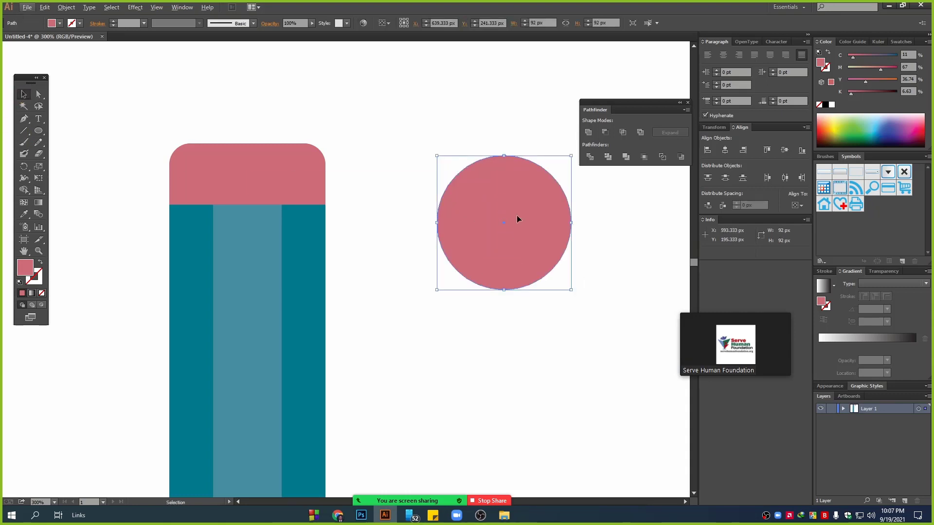
left_click_drag(571, 289, 577, 253)
Step: Duplicate the ellipse slightly offset, stretch the copy to about 75 px high and fill it white
left_click_drag(480, 194, 480, 187)
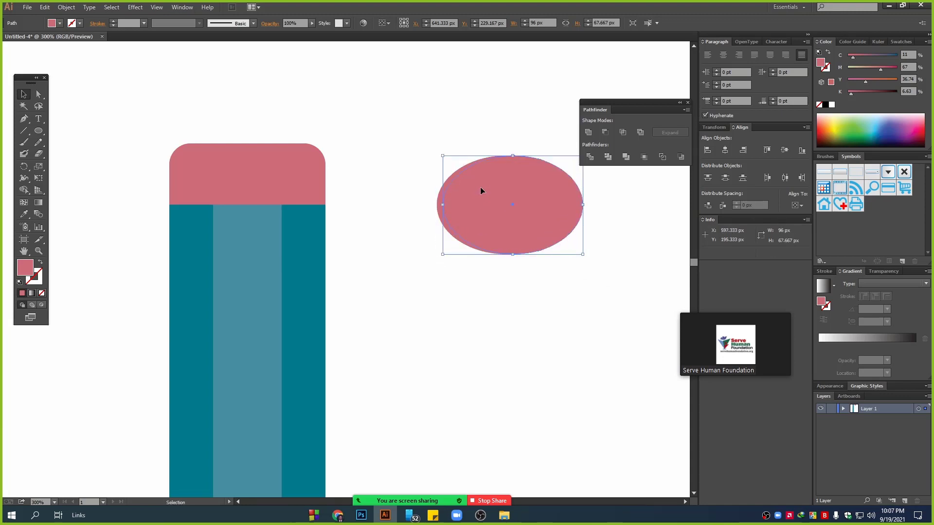
scroll(480, 187, "up", 2, "alt")
left_click_drag(540, 125, 541, 113)
left_click(832, 105)
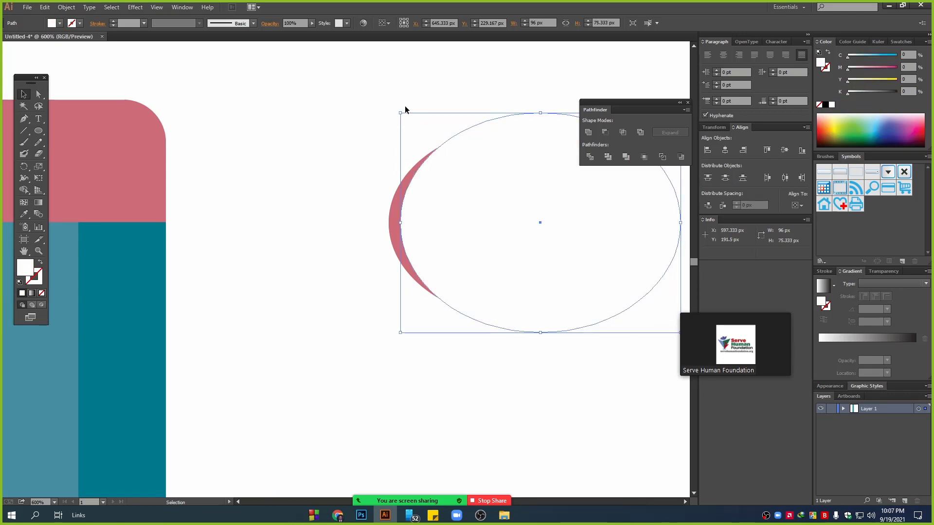
left_click(405, 106)
Step: Enlarge the white ellipse to about 111 × 87 px and position it so only a thin upper-left crescent of the pink ellipse shows
scroll(381, 208, "down", 2, "alt")
scroll(440, 207, "up", 1, "alt")
left_click_drag(448, 206, 482, 208)
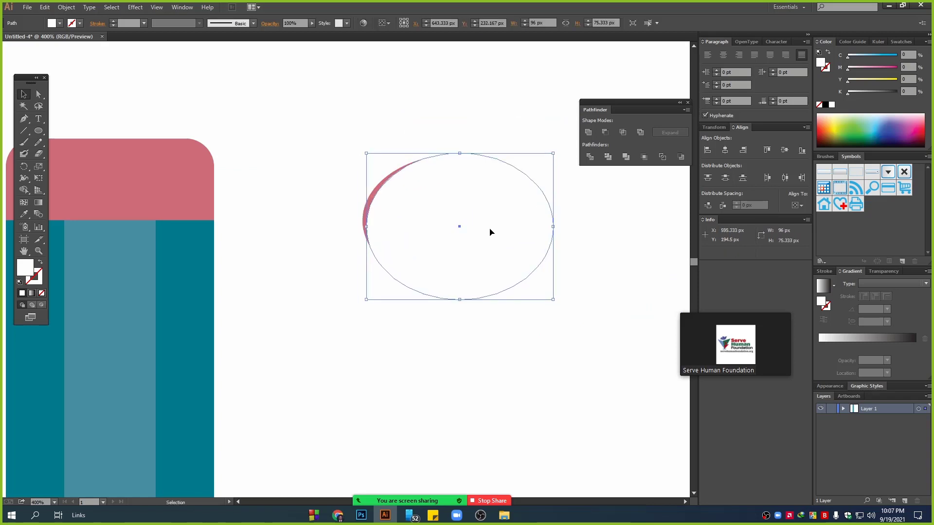
left_click_drag(553, 299, 583, 323)
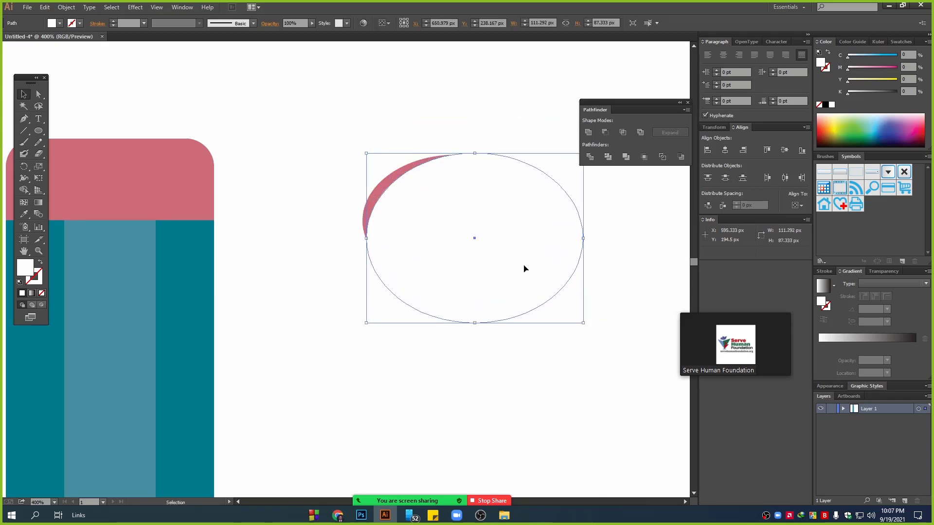
left_click_drag(524, 267, 521, 264)
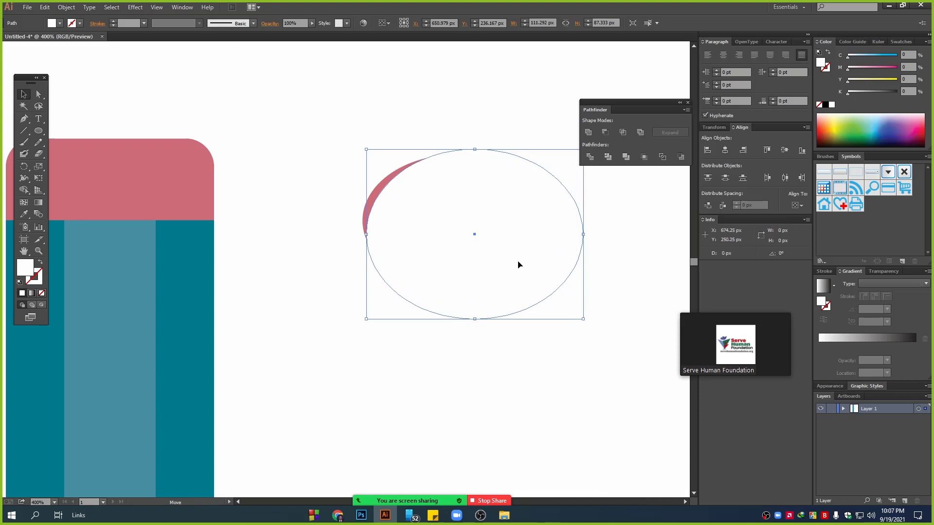
Step: Subtract the white ellipse from the pink one with Minus Front, leaving a crescent
left_click_drag(274, 88, 474, 232)
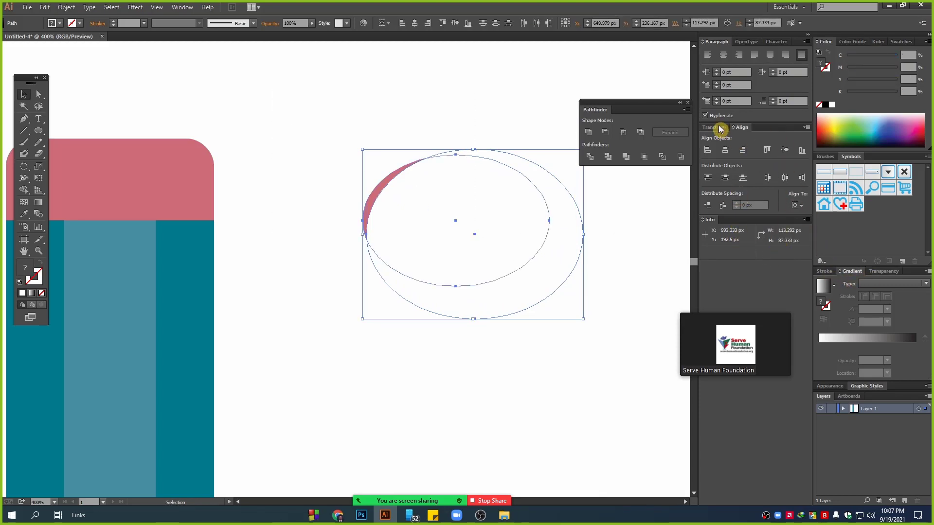
left_click(606, 134)
left_click(436, 124)
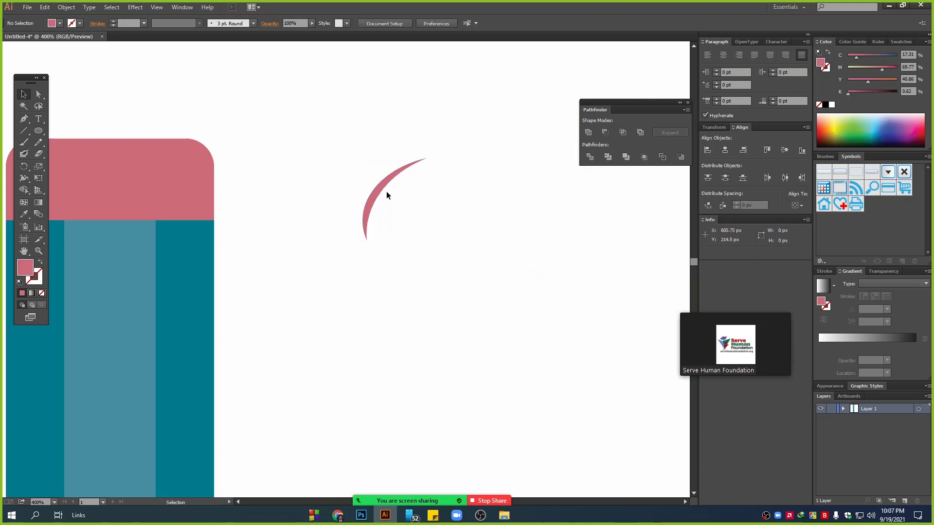
Step: Shrink the crescent to about 11 × 14 px, fill it white and place it inside the cap's upper-left corner
left_click_drag(427, 158, 384, 189)
key("space")
left_click_drag(304, 150, 610, 159)
left_click(832, 104)
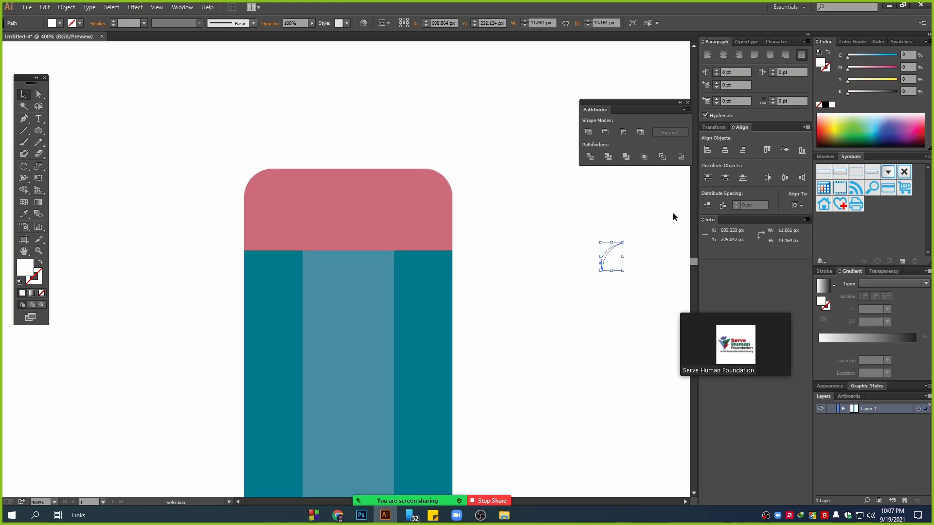
left_click_drag(603, 261, 257, 192)
left_click(347, 122)
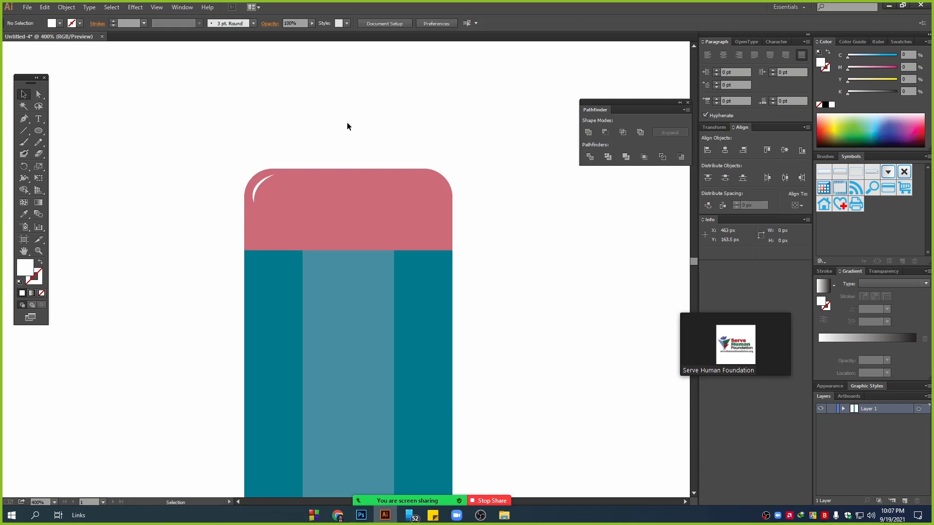
Step: Tint the white crescent highlight pale pink by setting its magenta to 11
scroll(330, 125, "down", 2)
scroll(336, 129, "down", 1)
scroll(343, 133, "up", 4)
left_click(195, 196)
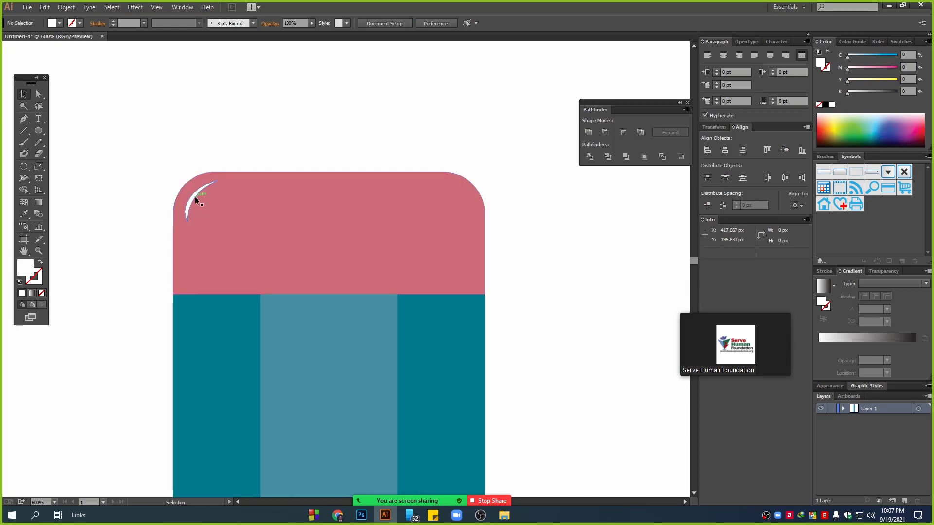
left_click_drag(849, 71, 856, 71)
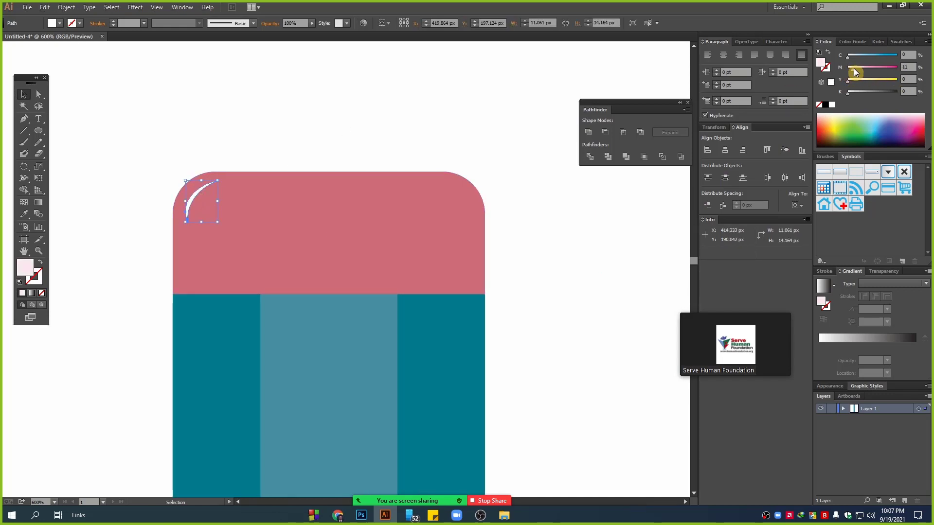
left_click(355, 107)
Step: Enlarge the crescent highlight slightly within the cap's upper-left corner
scroll(288, 121, "down", 3)
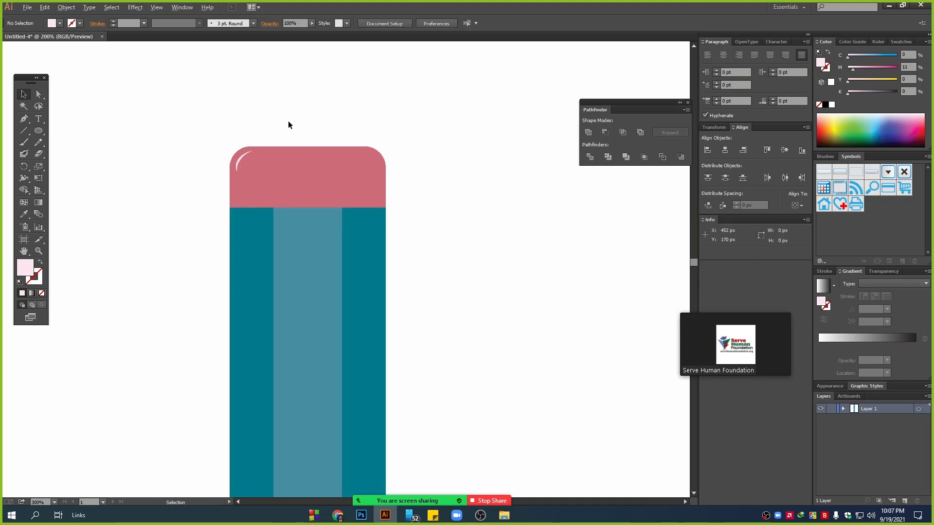
scroll(266, 140, "up", 1)
left_click(294, 125)
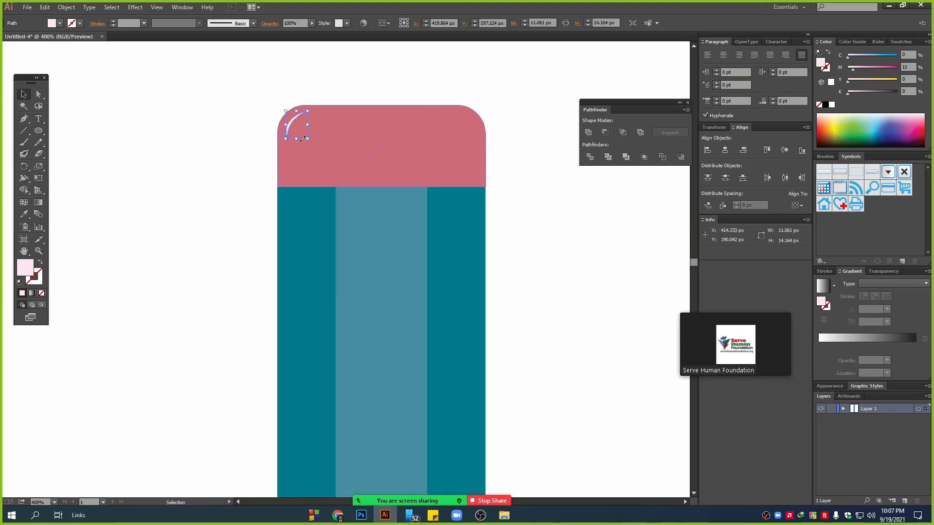
left_click(240, 92)
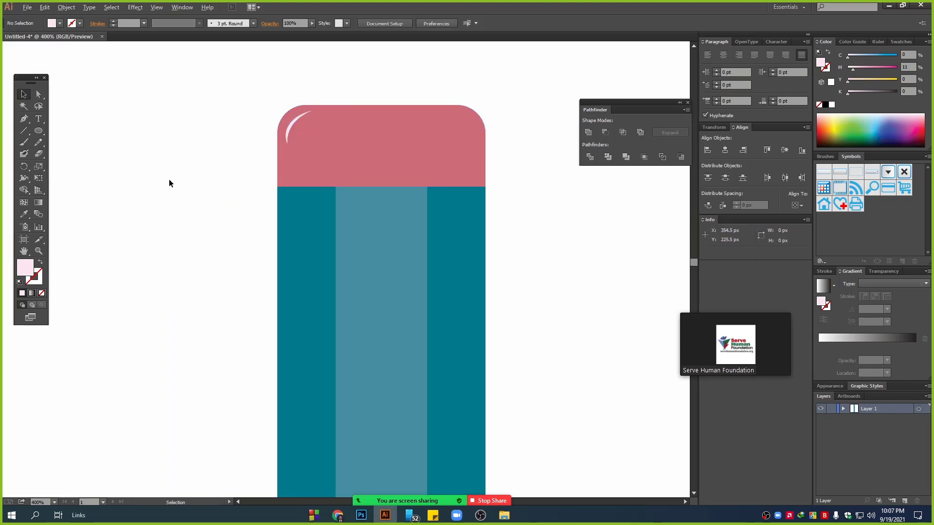
Step: Draw a triangle about 201 × 174 px with the Star tool at the lower-left corner of the teal bar
scroll(168, 179, "down", 2)
scroll(392, 198, "down", 2)
mouse_move(387, 265)
left_mouse_down()
mouse_move(380, 203)
mouse_move(332, 192)
left_mouse_up()
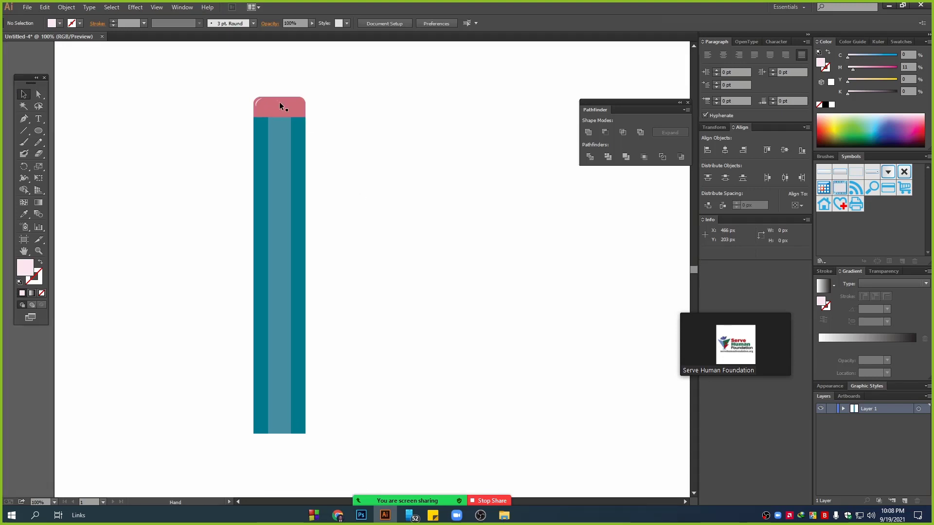
scroll(349, 235, "down", 1)
scroll(330, 369, "up", 1)
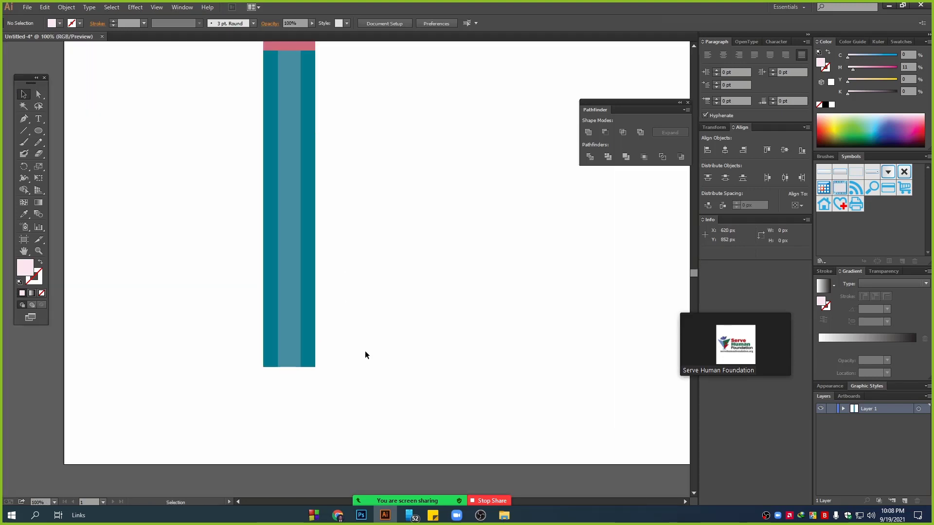
left_click_drag(365, 352, 396, 261)
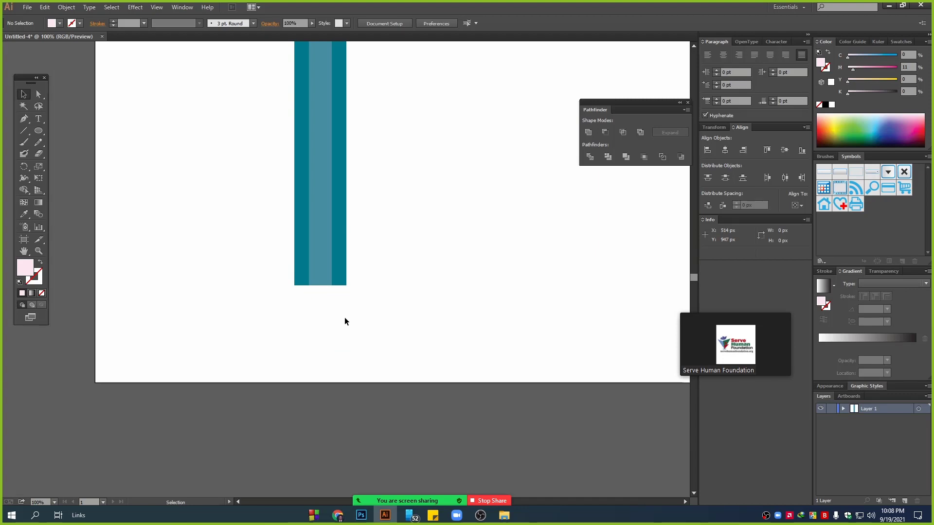
left_click(42, 130)
scroll(329, 321, "up", 1)
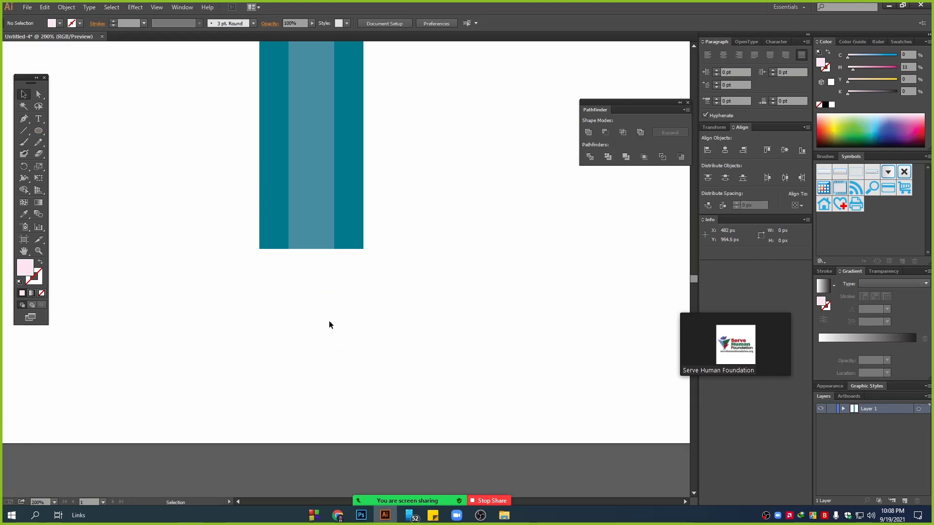
left_click(39, 133)
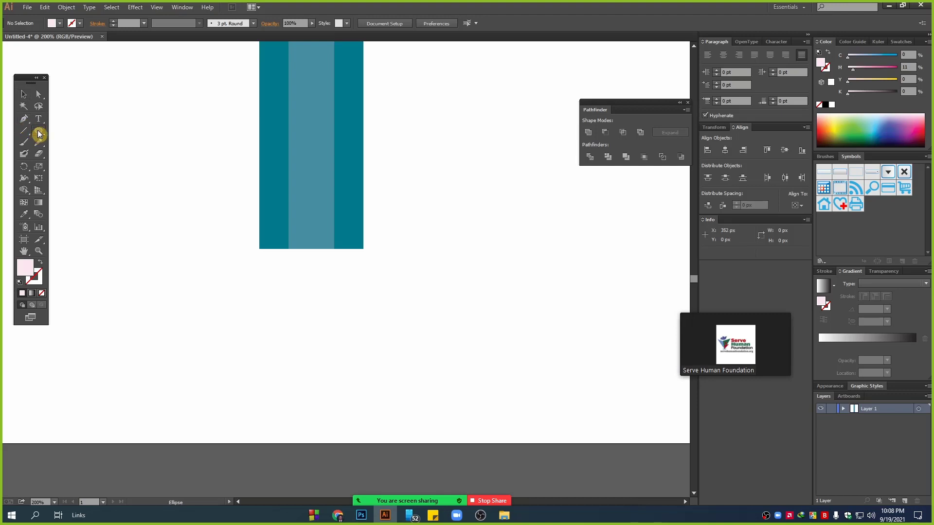
left_click_drag(39, 134, 71, 179)
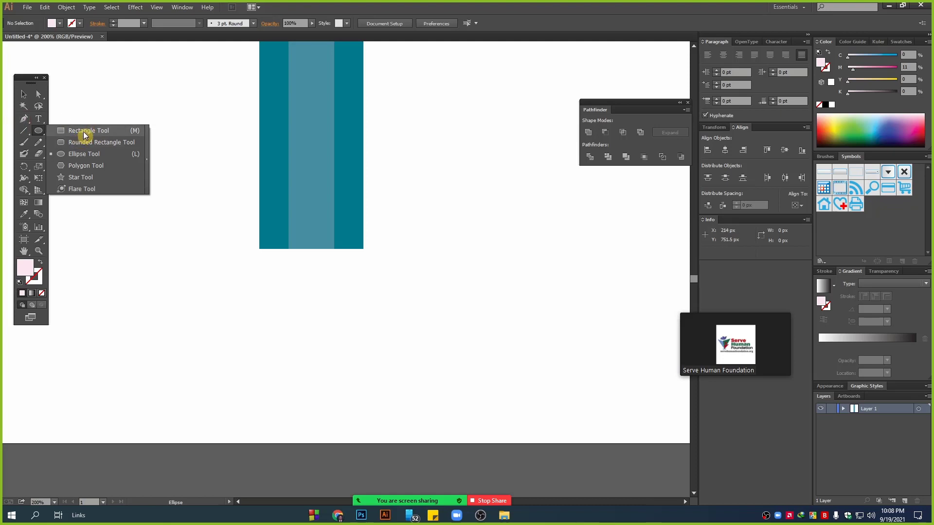
left_click(76, 179)
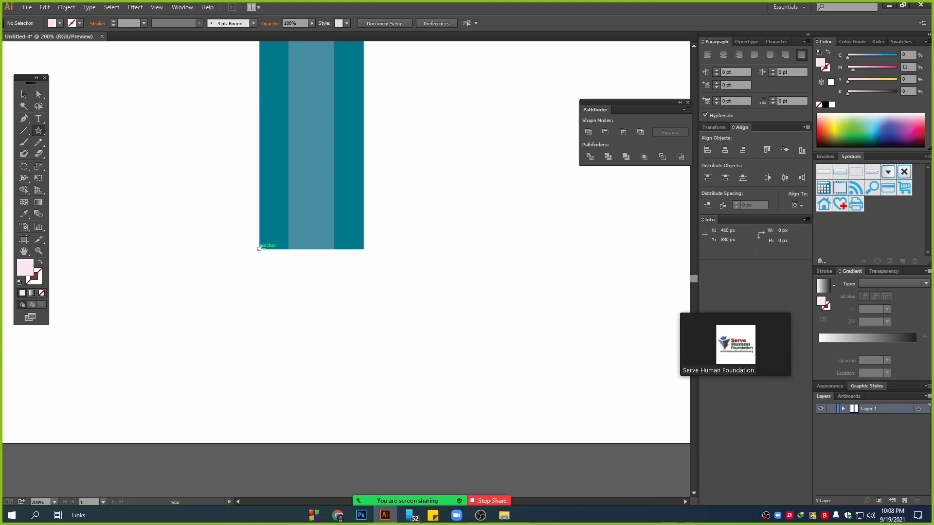
left_click_drag(259, 249, 357, 306)
left_click(23, 94)
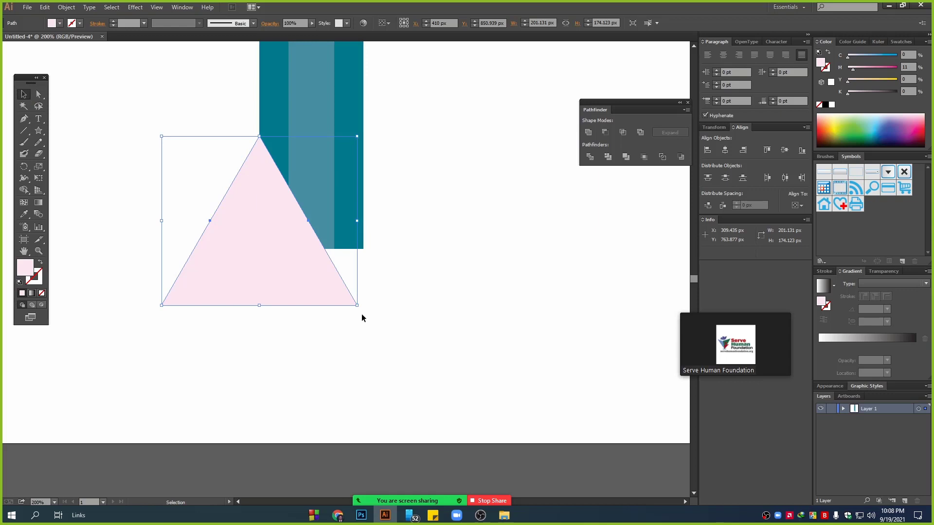
Step: Turn the triangle to point downward and place it directly below the bar, its upper-left corner near the bar's lower-left corner
left_click_drag(361, 308, 129, 123)
left_click_drag(195, 156, 301, 196)
scroll(253, 319, "up", 2)
scroll(265, 180, "up", 8)
left_click(170, 215)
left_click_drag(348, 215, 336, 214)
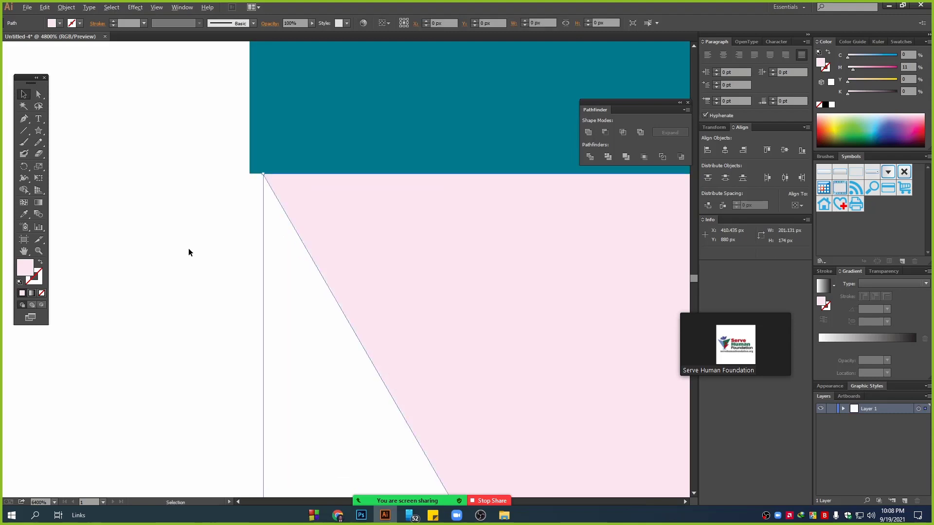
scroll(188, 248, "down", 9)
scroll(191, 250, "down", 5)
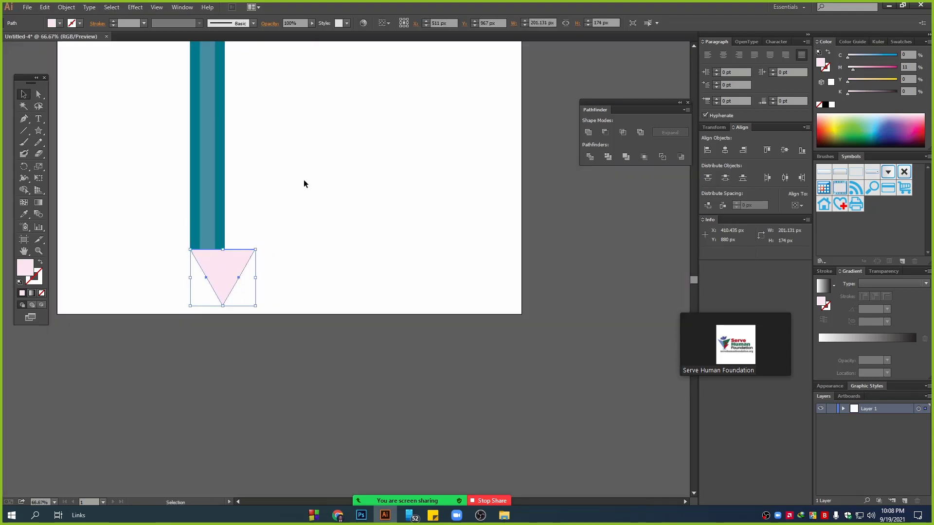
Step: Group the pink cap, its highlight and the teal bars into one object
left_click_drag(351, 261, 182, 109)
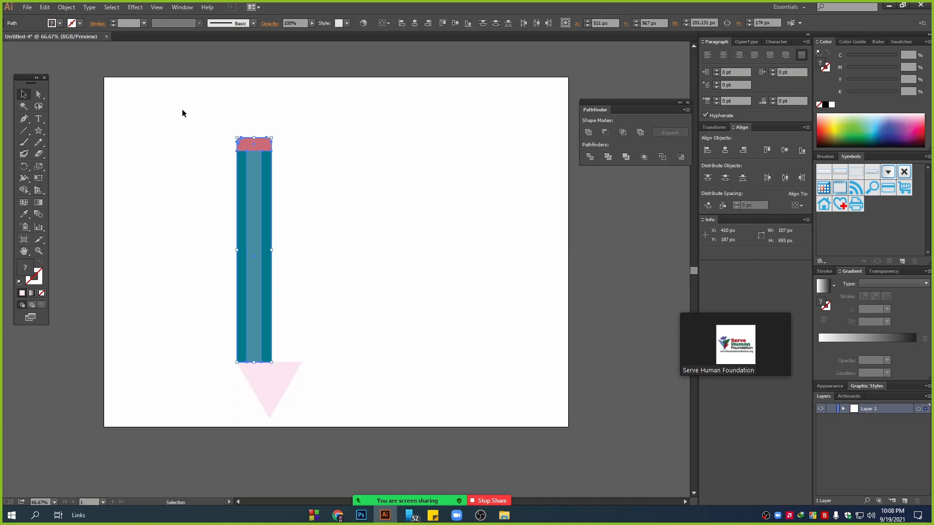
right_click(246, 198)
left_click(275, 246)
left_click_drag(323, 382, 232, 289)
left_click(384, 25)
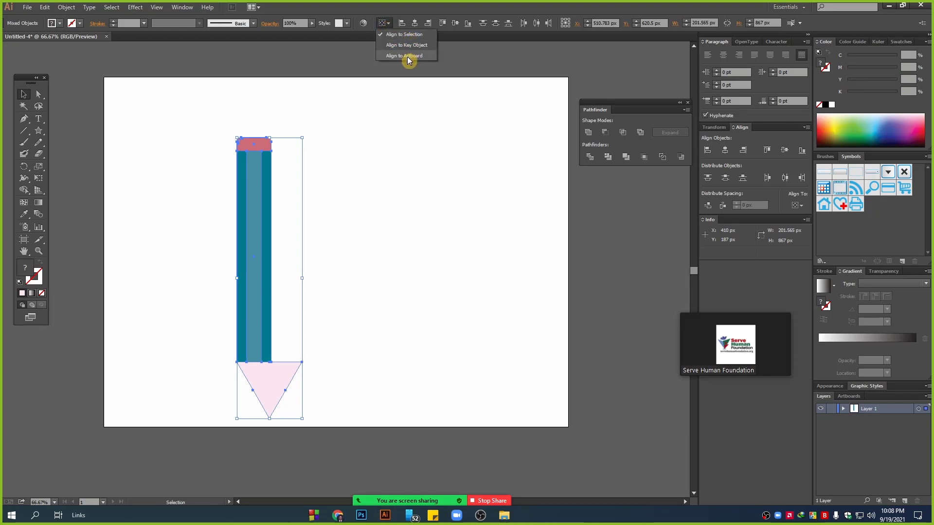
left_click(405, 25)
Step: Resize the triangle below the teal bar to about 107 × 130 px so its upper edge matches the bar's width
left_click(273, 382)
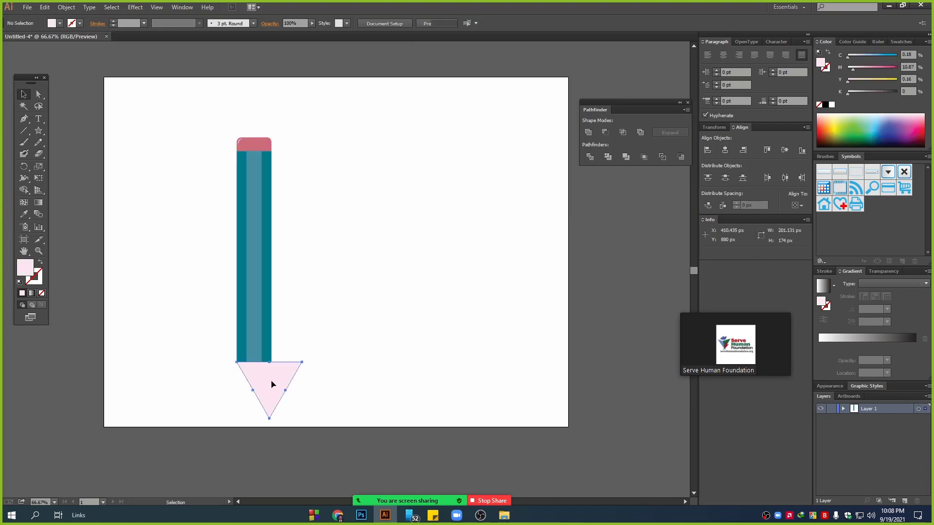
mouse_move(302, 421)
left_mouse_down()
mouse_move(267, 401)
mouse_move(271, 391)
mouse_move(251, 396)
mouse_move(251, 406)
mouse_move(332, 335)
left_mouse_up()
left_click(248, 390)
left_click(251, 389)
left_click(293, 397)
left_click(298, 310)
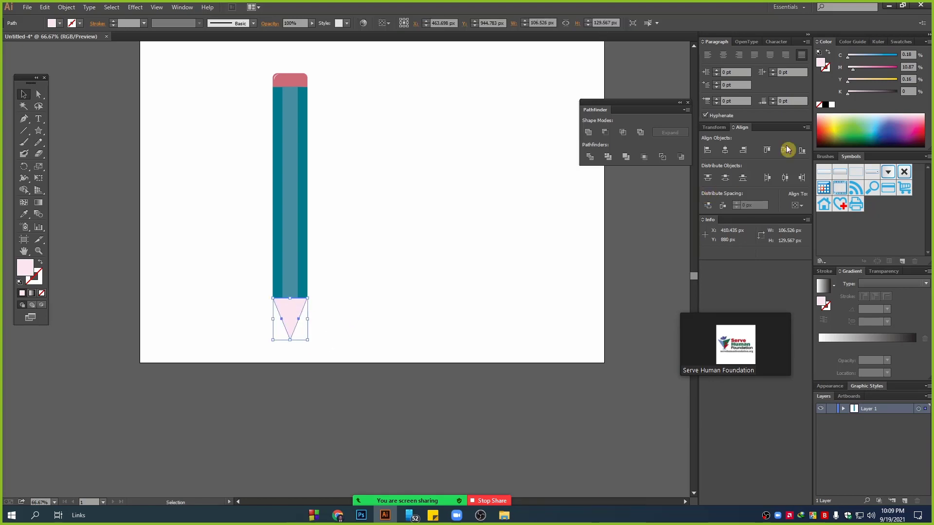
Step: Mix a reddish-brown fill for the triangular tip with C 0, M 58, Y 70 and K 28
left_click(865, 80)
left_click(876, 67)
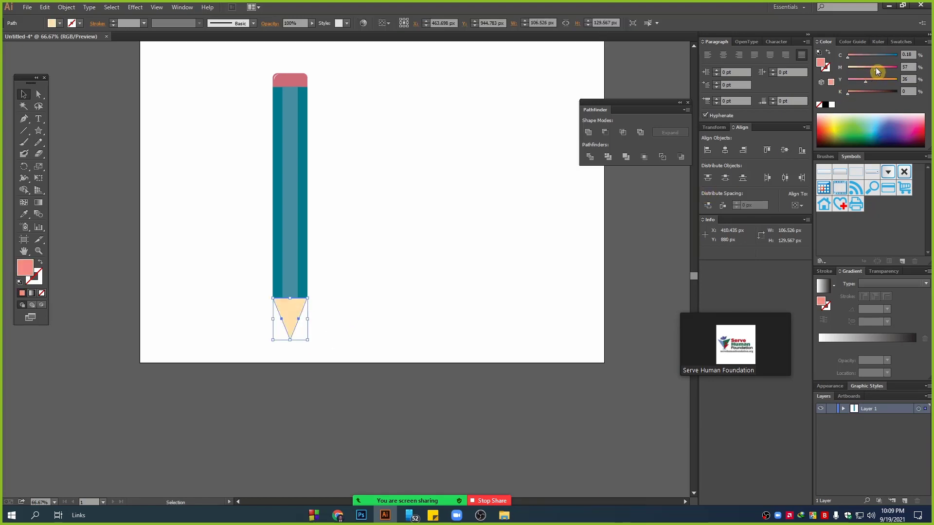
left_click(885, 67)
left_click(883, 79)
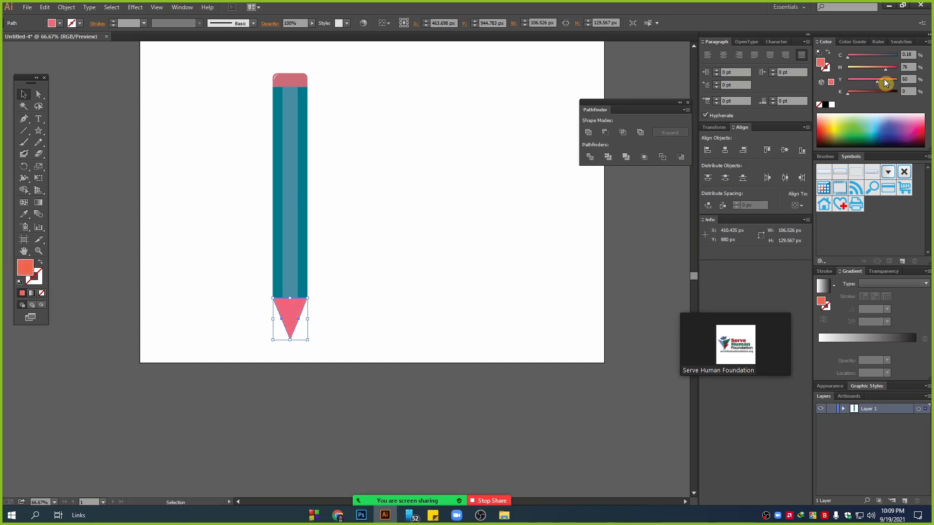
left_click(862, 68)
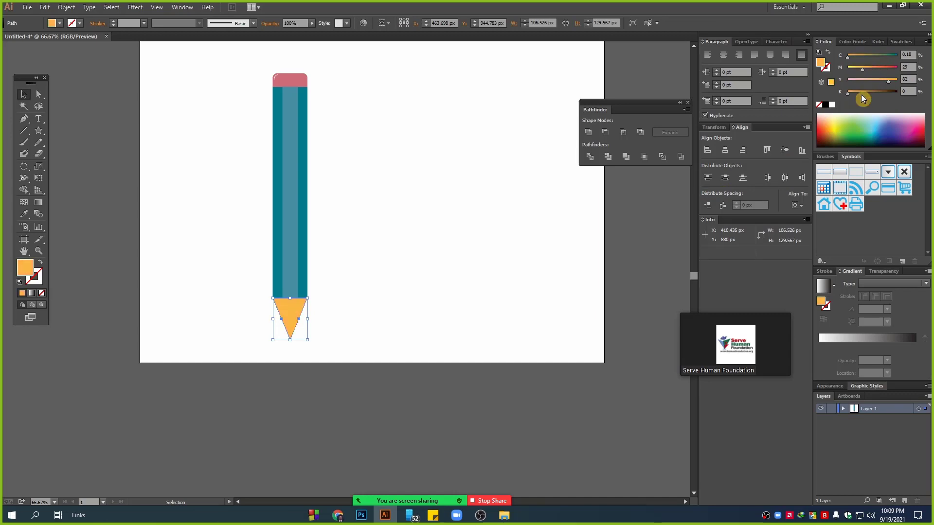
left_click_drag(888, 81, 917, 83)
left_click(854, 57)
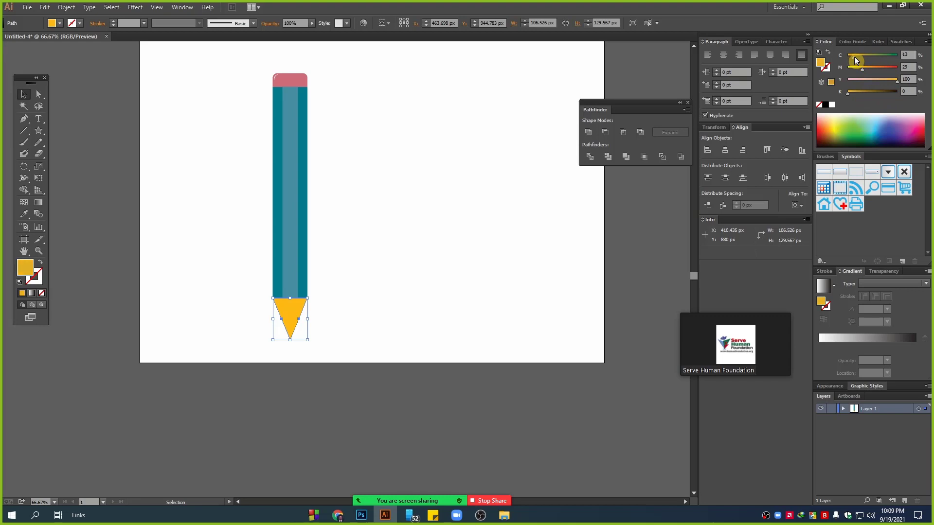
left_click(857, 91)
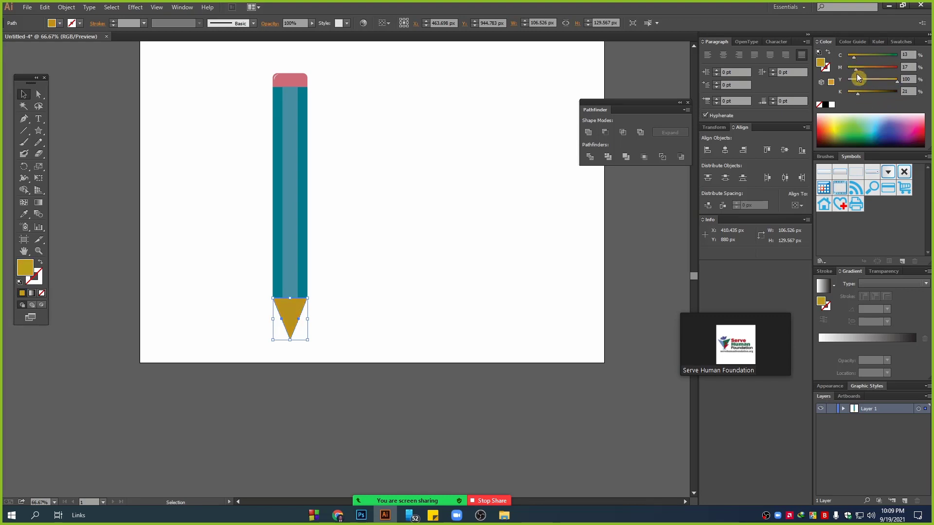
left_click_drag(857, 92, 846, 93)
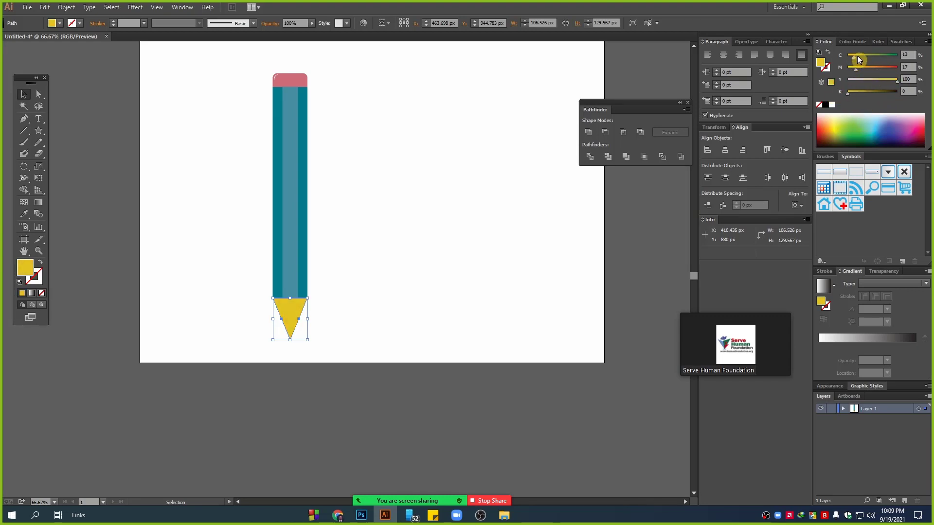
left_click_drag(859, 60, 839, 57)
left_click(870, 69)
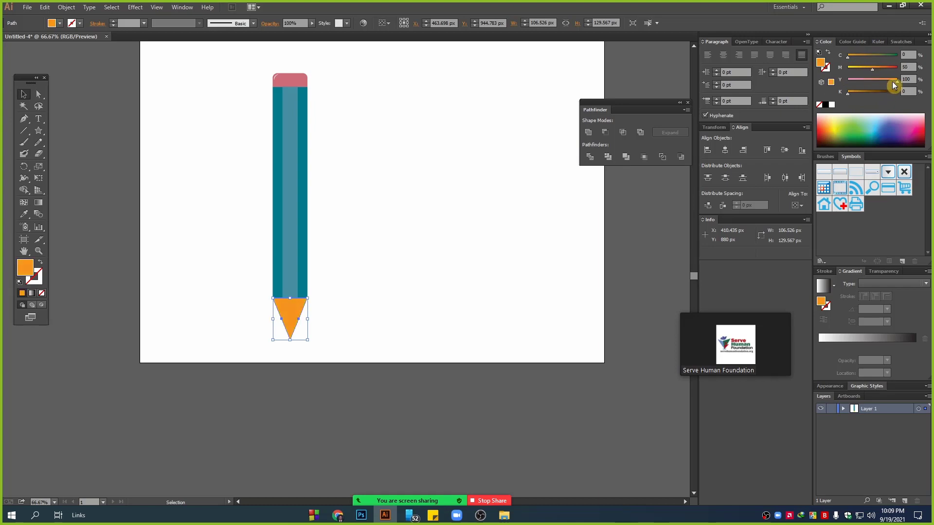
left_click_drag(852, 92, 856, 92)
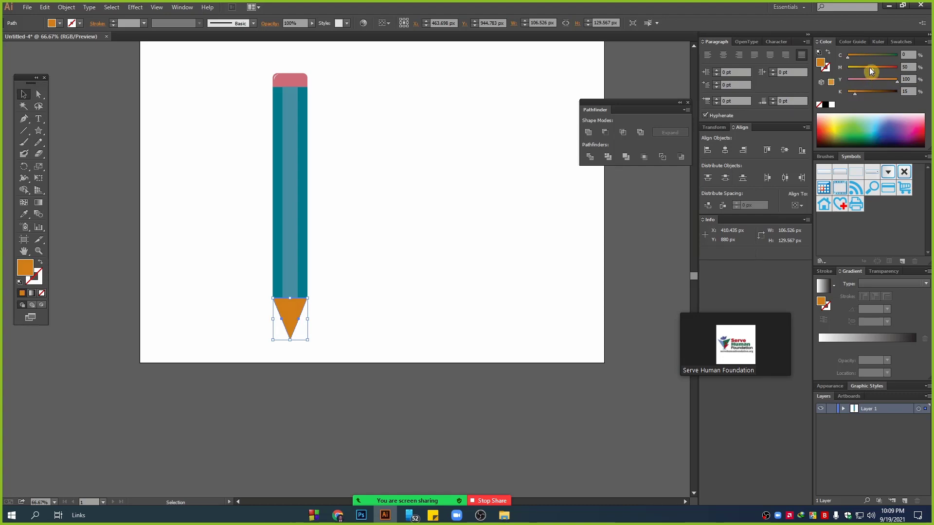
left_click_drag(850, 57, 876, 68)
mouse_move(859, 94)
left_mouse_down()
mouse_move(883, 81)
mouse_move(861, 96)
left_mouse_up()
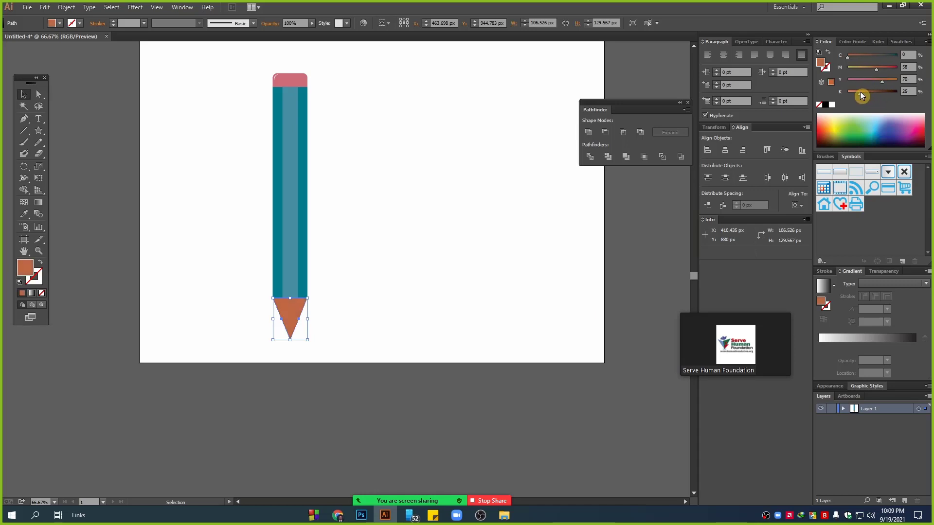
left_click(449, 255)
Step: Set the yellow component of the triangular tip's fill to 92% for a more orange brown
scroll(257, 380, "up", 3)
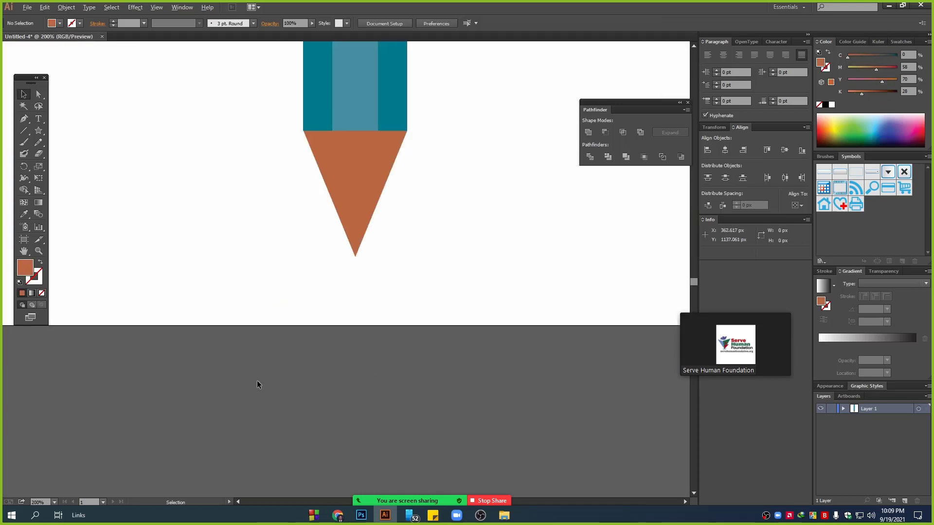
left_click_drag(387, 289, 340, 297)
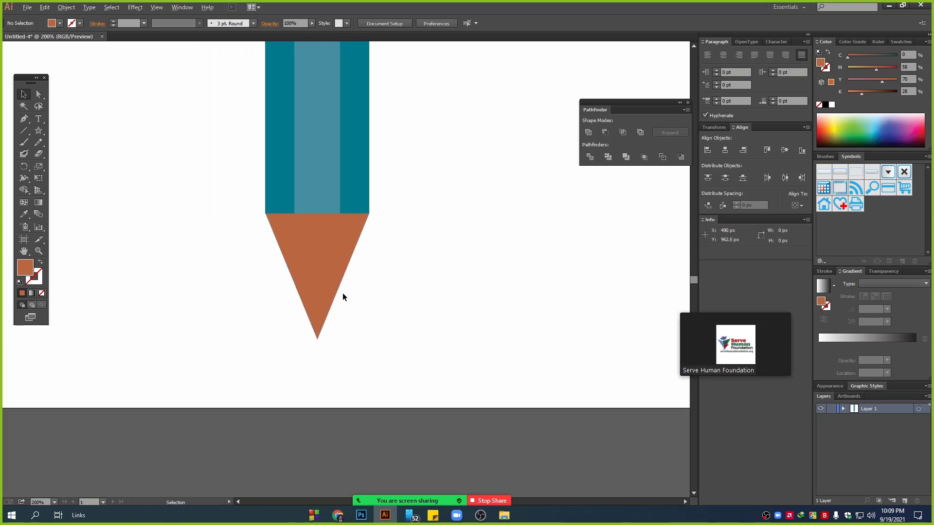
scroll(342, 292, "up", 2)
left_click(335, 274)
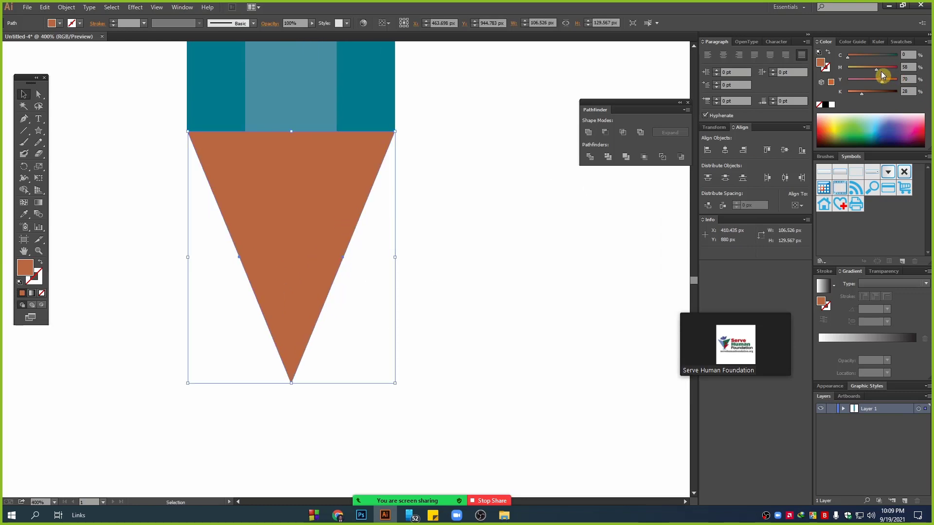
left_click_drag(884, 83, 896, 84)
left_click(399, 336)
scroll(396, 340, "up", 1)
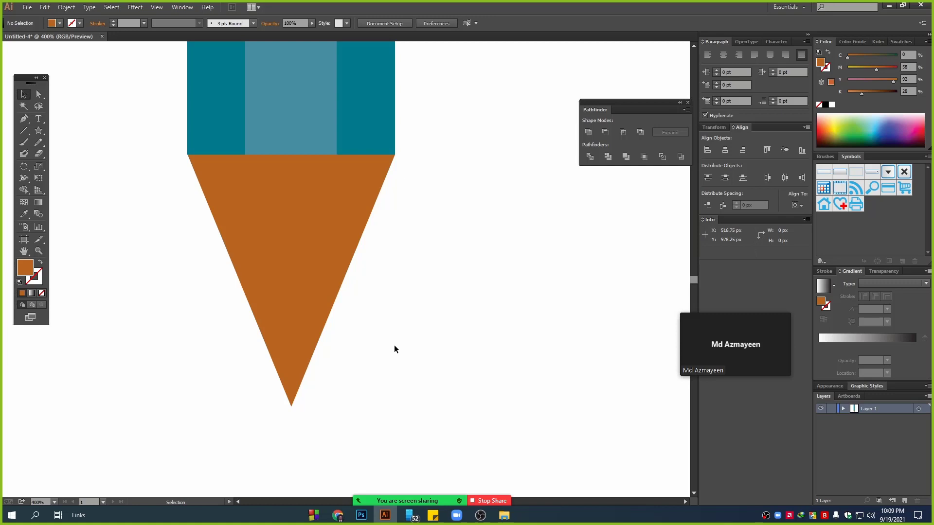
scroll(394, 346, "up", 1)
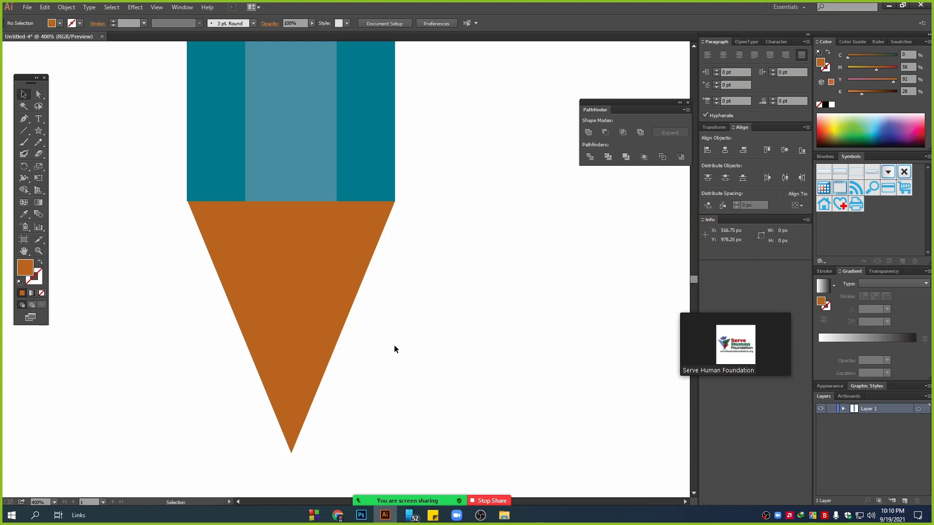
scroll(394, 348, "down", 4)
scroll(386, 359, "up", 5)
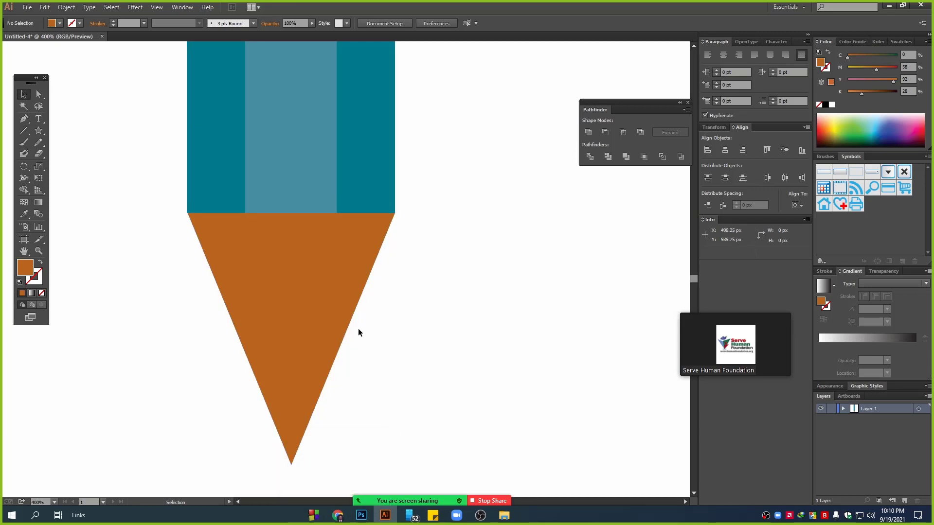
scroll(408, 271, "up", 3)
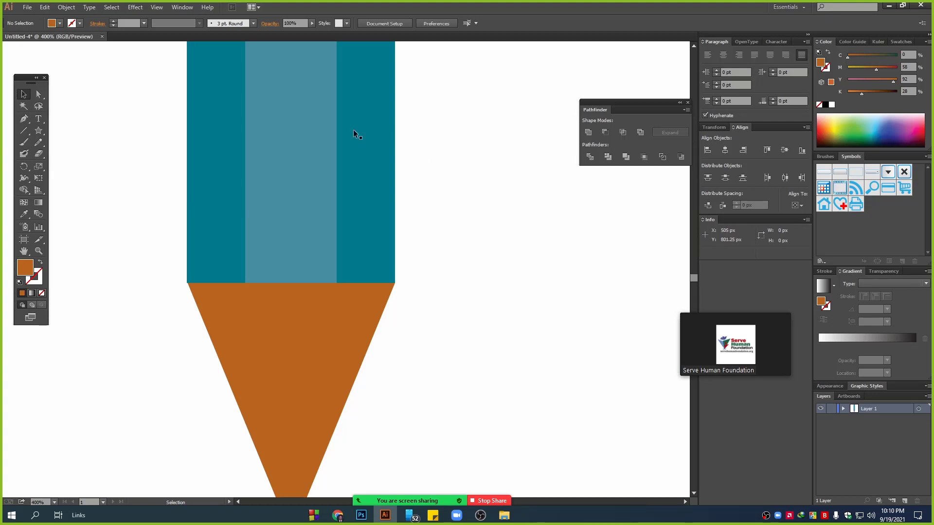
scroll(454, 346, "down", 2)
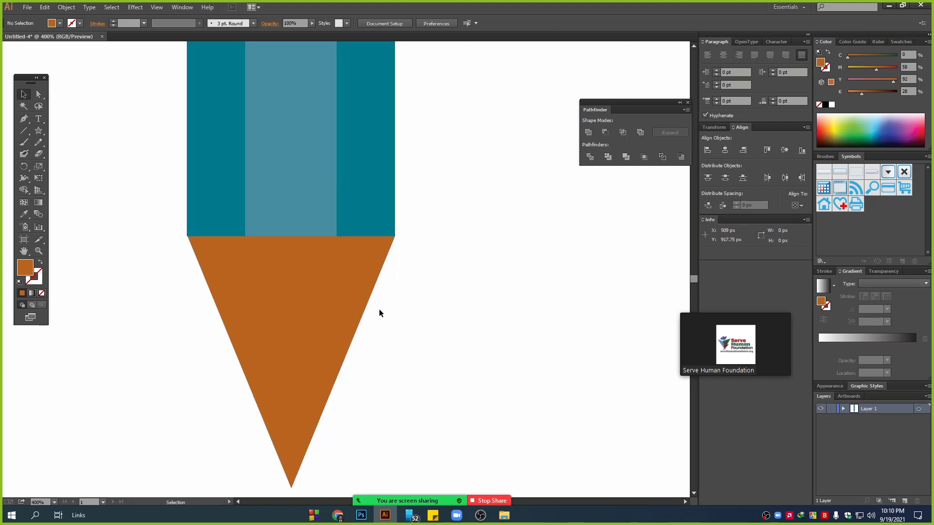
scroll(379, 310, "down", 3)
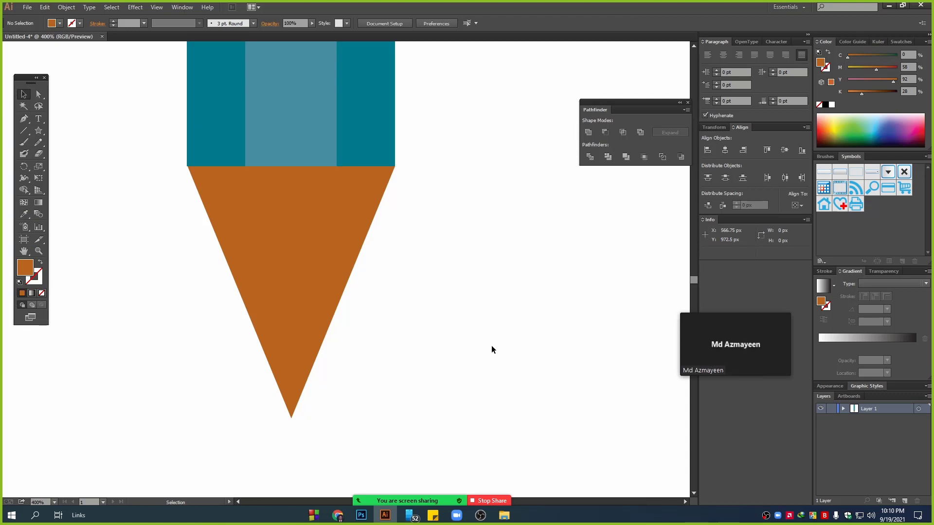
scroll(380, 313, "down", 2)
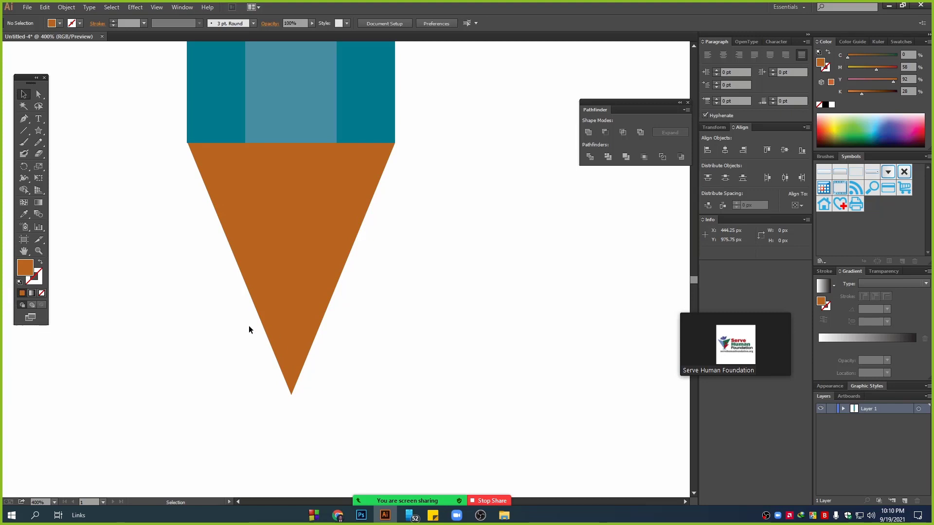
Step: Draw a horizontal line about 104 px long with the Line Segment tool across the lower part of the brown tip
left_click(25, 134)
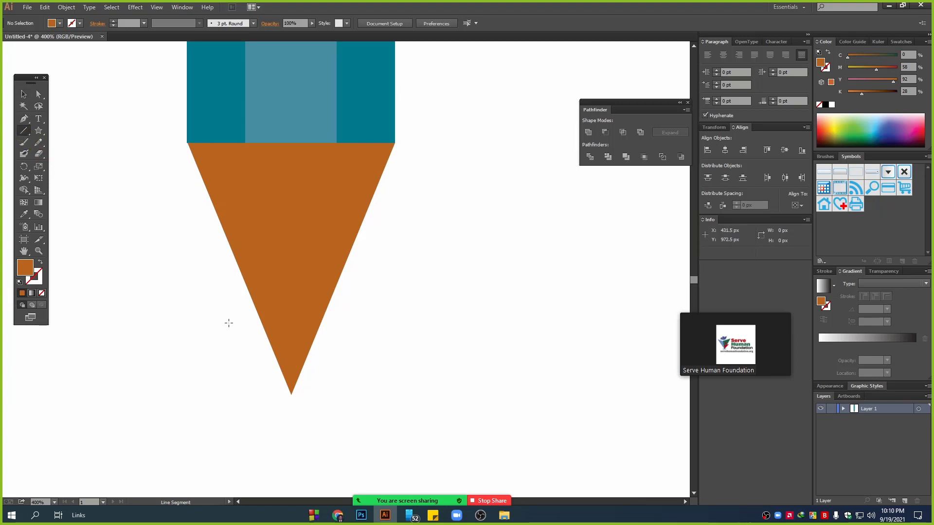
left_click_drag(210, 320, 412, 322)
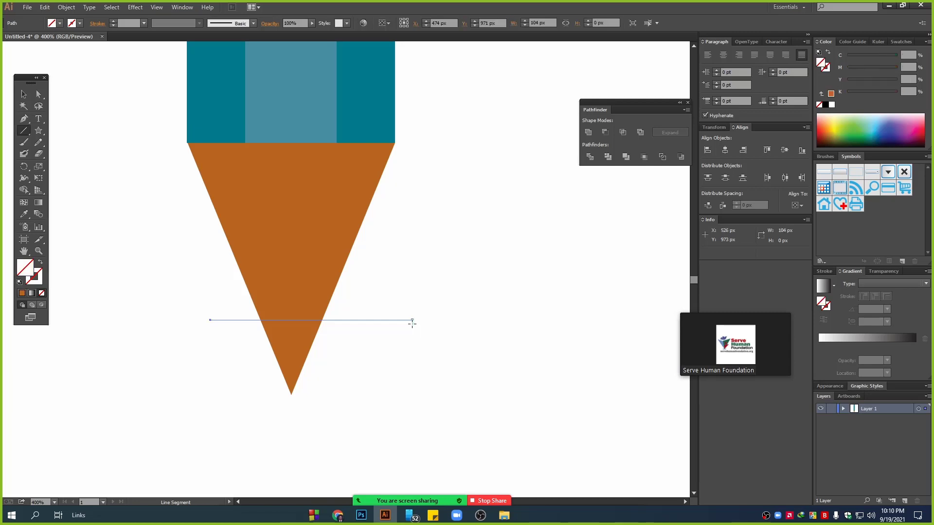
left_click(25, 97)
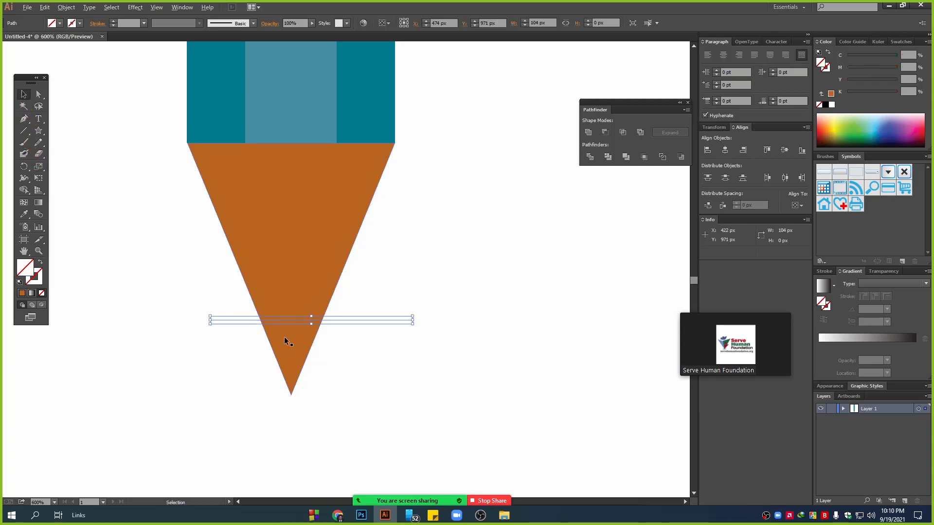
Step: Give the horizontal line a black 1 pt stroke and shift it about 2 px to the left across the tip
scroll(285, 336, "up", 2)
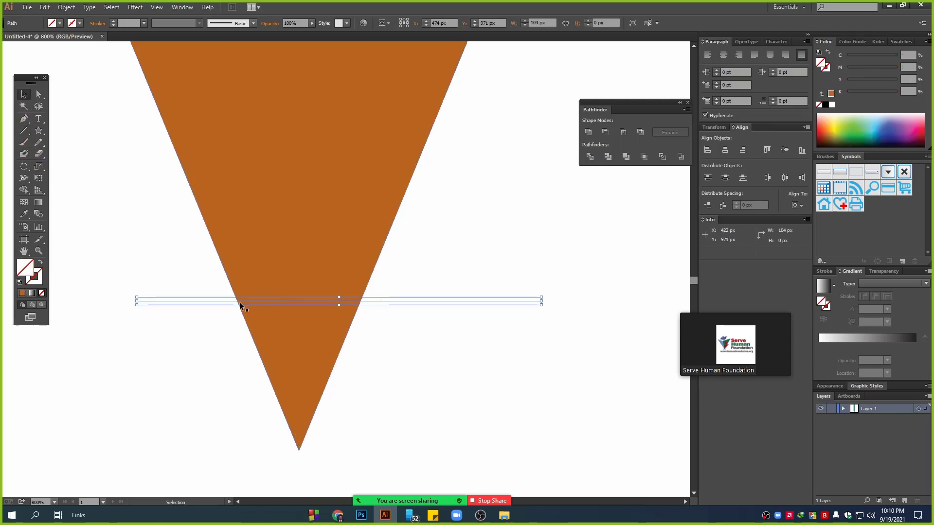
left_click(33, 282)
left_click(825, 104)
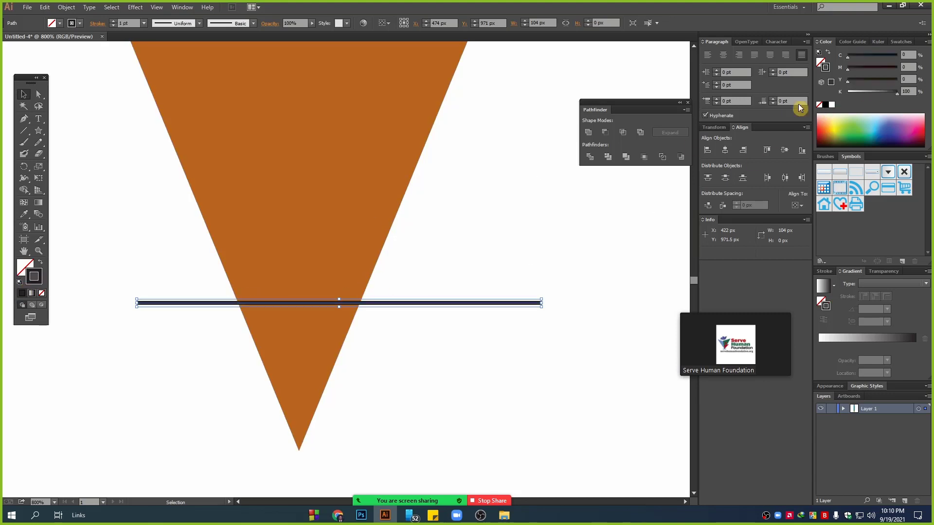
left_click_drag(426, 305, 418, 305)
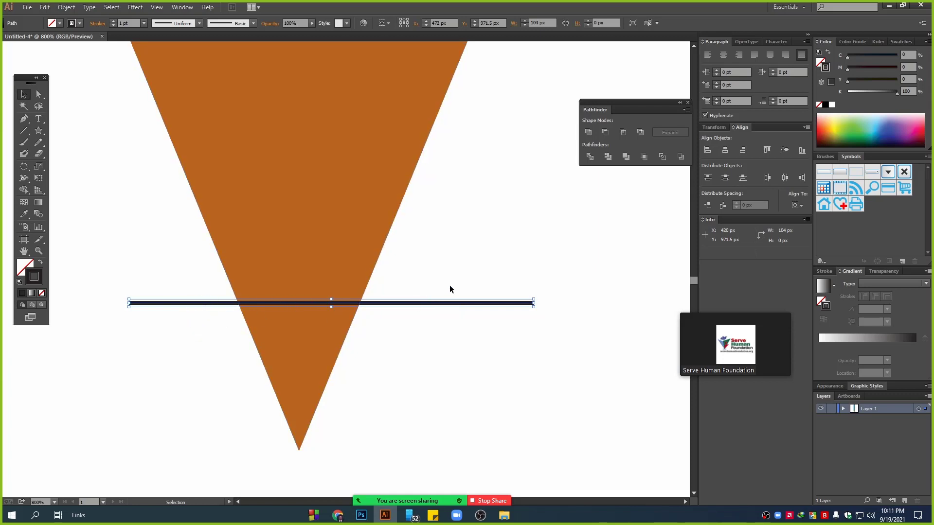
Step: Start a Zig Zag effect on the horizontal line across the brown tip, with preview on and a size of 5 px
scroll(451, 289, "down", 1)
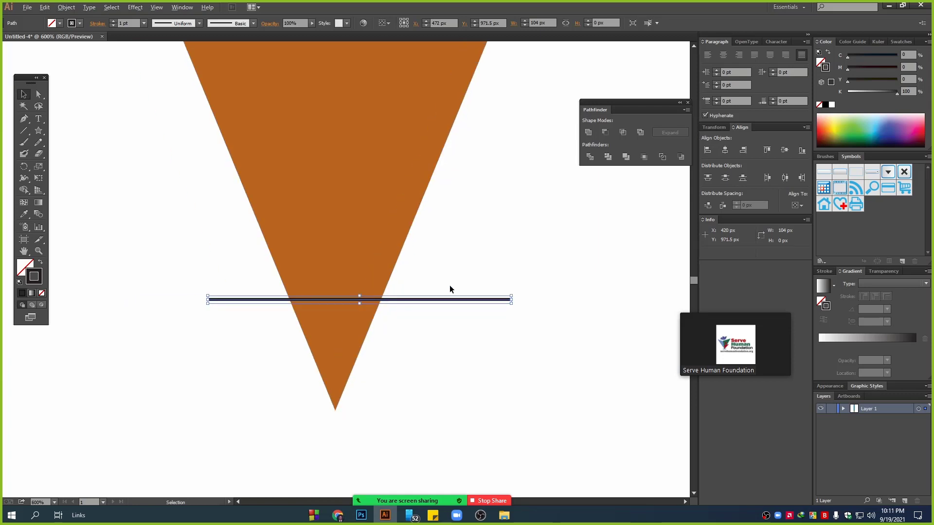
scroll(456, 339, "up", 1)
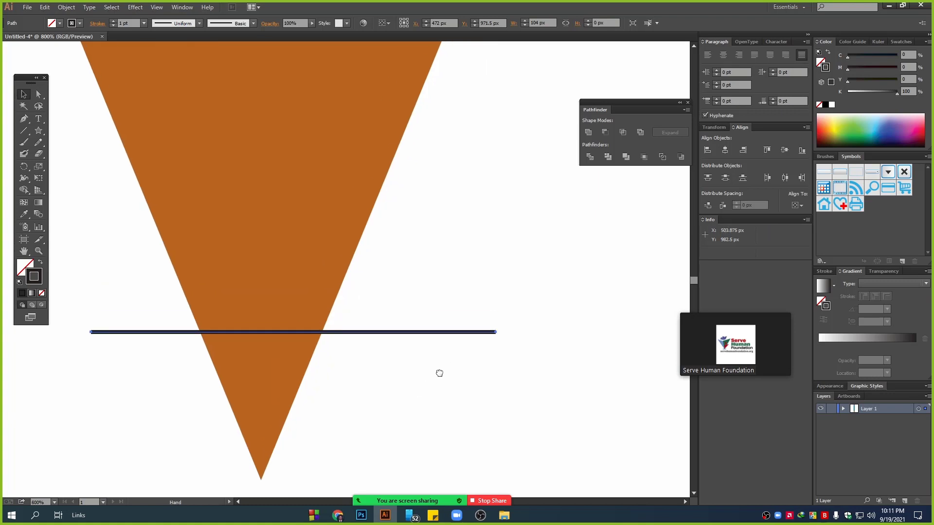
scroll(446, 363, "down", 1)
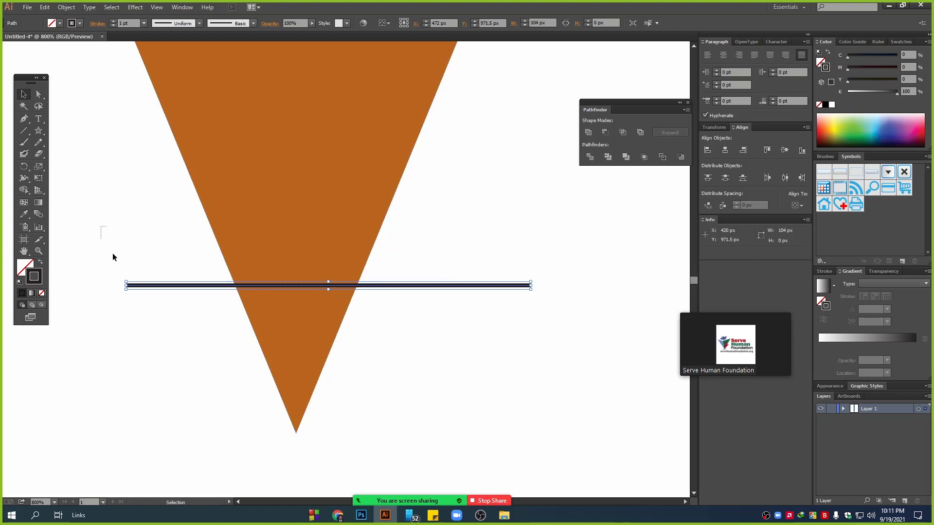
left_click_drag(92, 203, 228, 360)
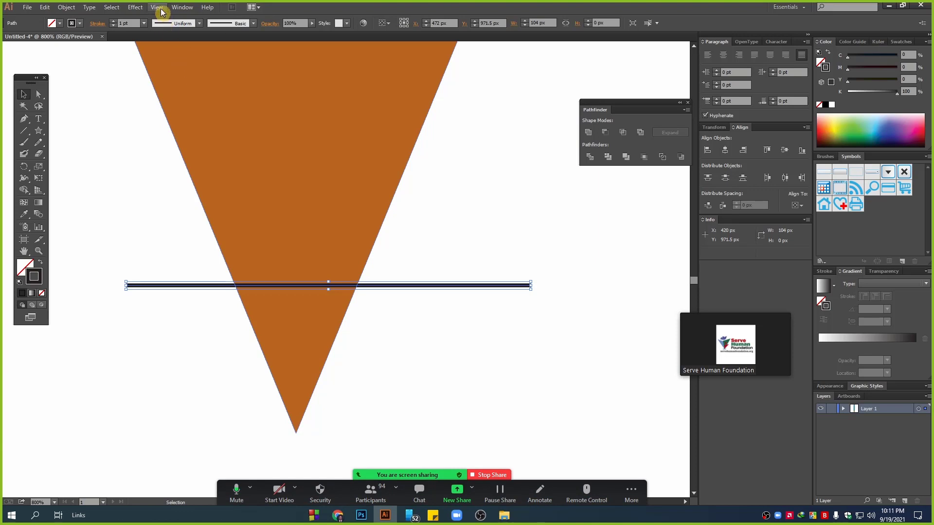
left_click(135, 6)
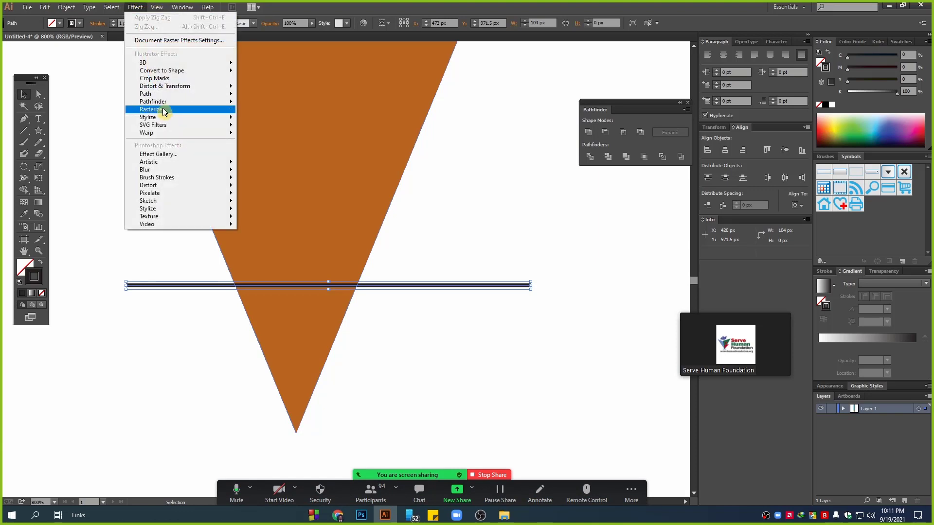
mouse_move(174, 88)
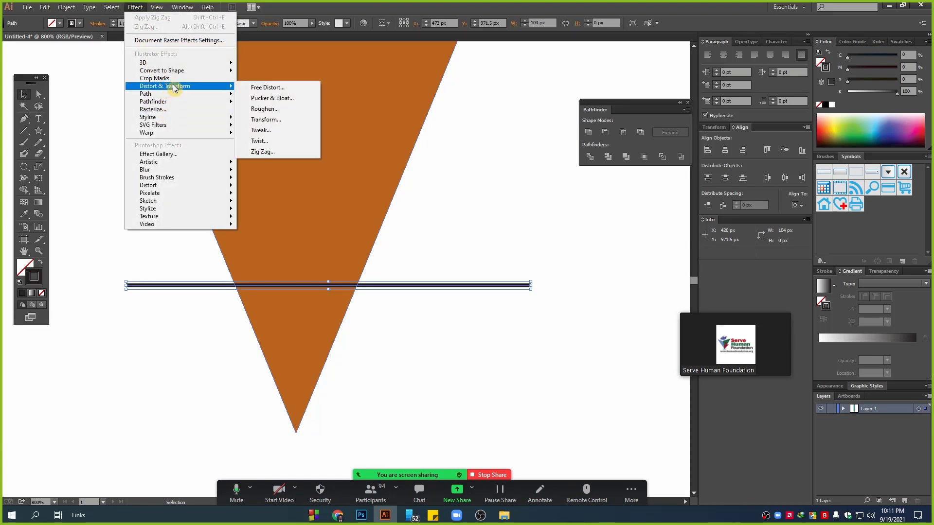
left_click(272, 151)
left_click_drag(528, 105, 466, 99)
left_click(441, 222)
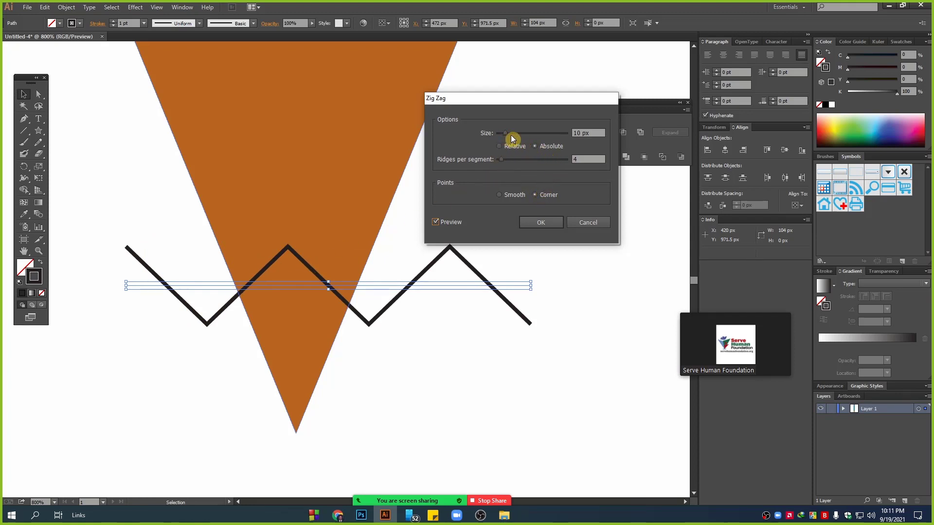
left_click_drag(506, 135, 513, 135)
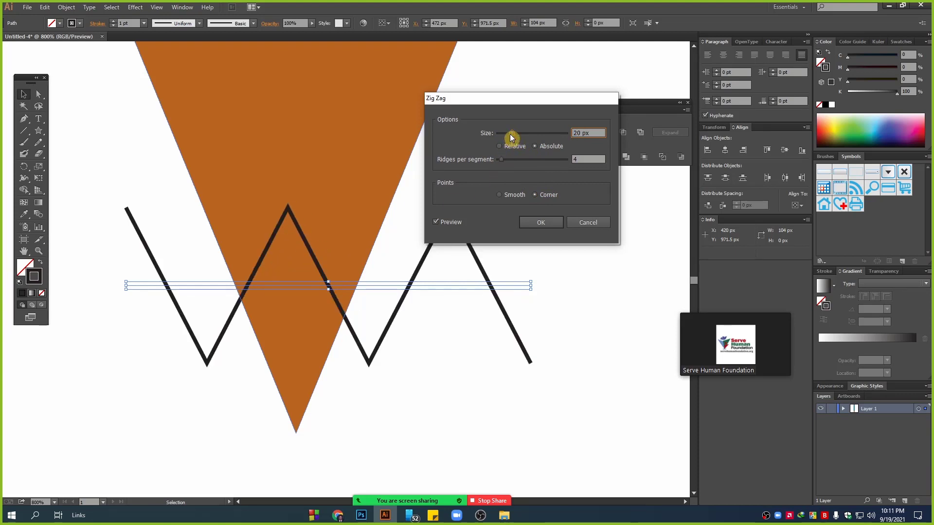
left_click_drag(512, 135, 501, 137)
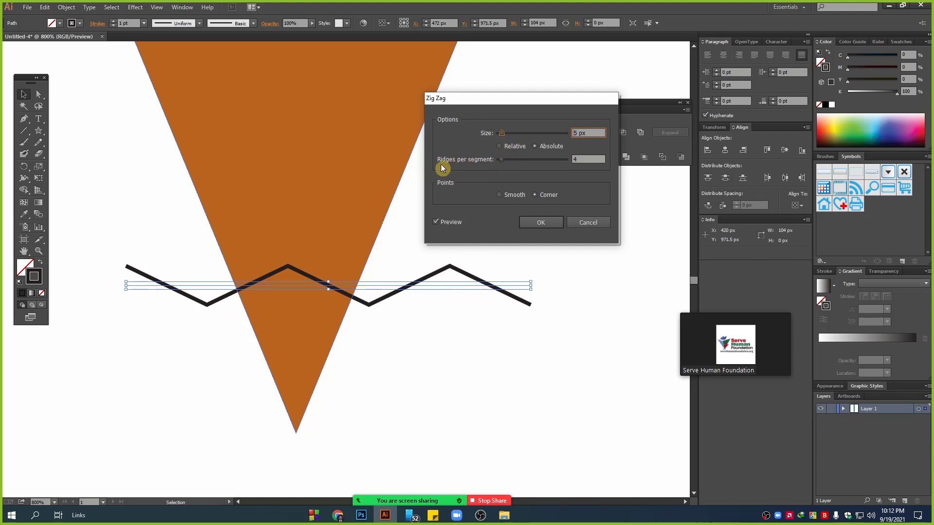
Step: Try 29 ridges per segment in the Zig Zag preview, and set the value back to 4
left_click(502, 162)
left_click_drag(502, 164, 517, 161)
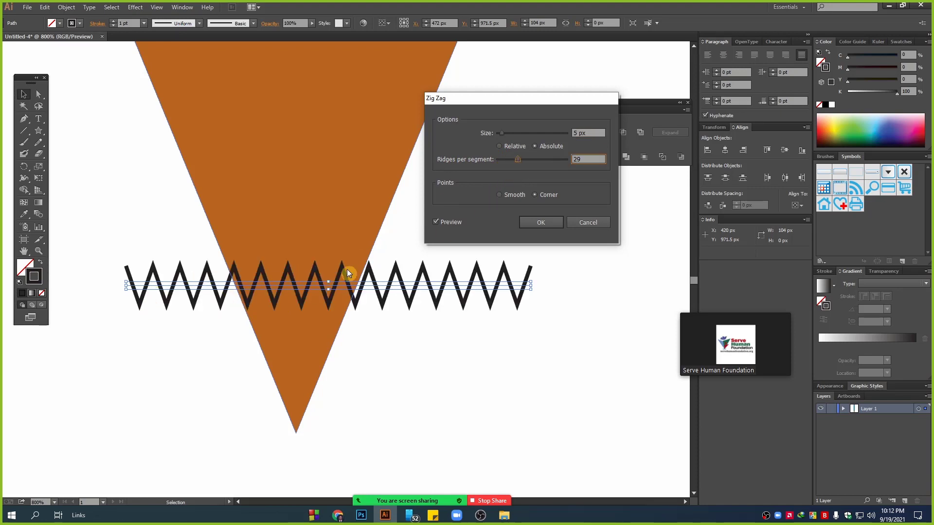
double_click(578, 159)
type("4")
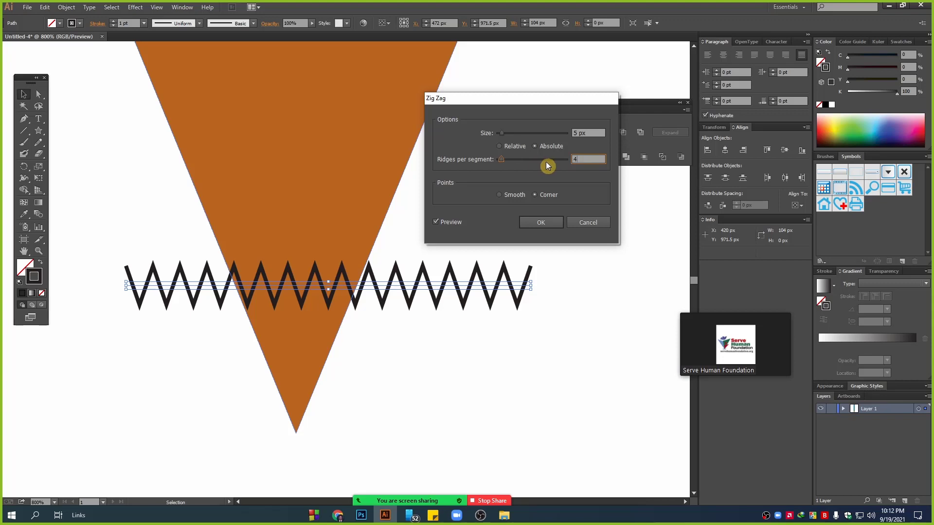
Step: Set the Zig Zag effect to 5 ridges per segment with smooth points and apply it to the line
left_click(585, 134)
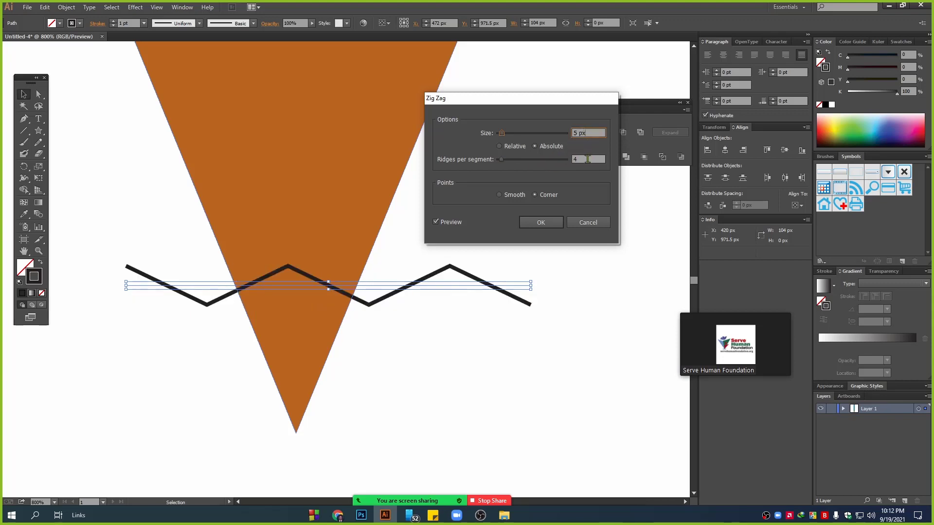
left_click_drag(587, 160, 555, 162)
type("5")
left_click(589, 133)
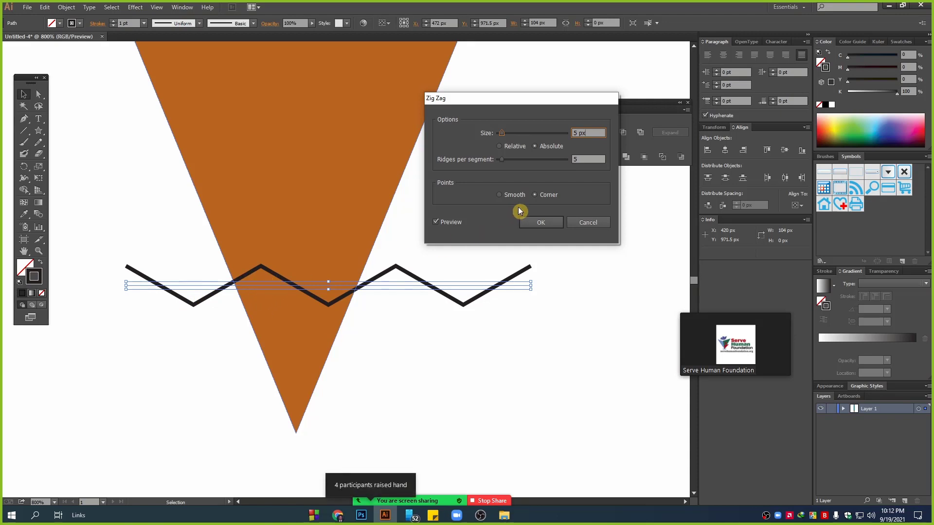
left_click(510, 194)
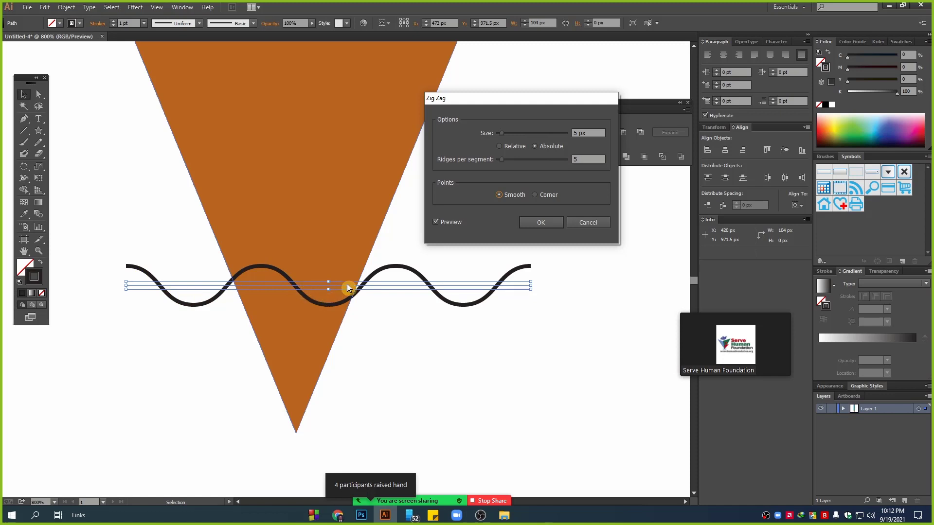
left_click(549, 222)
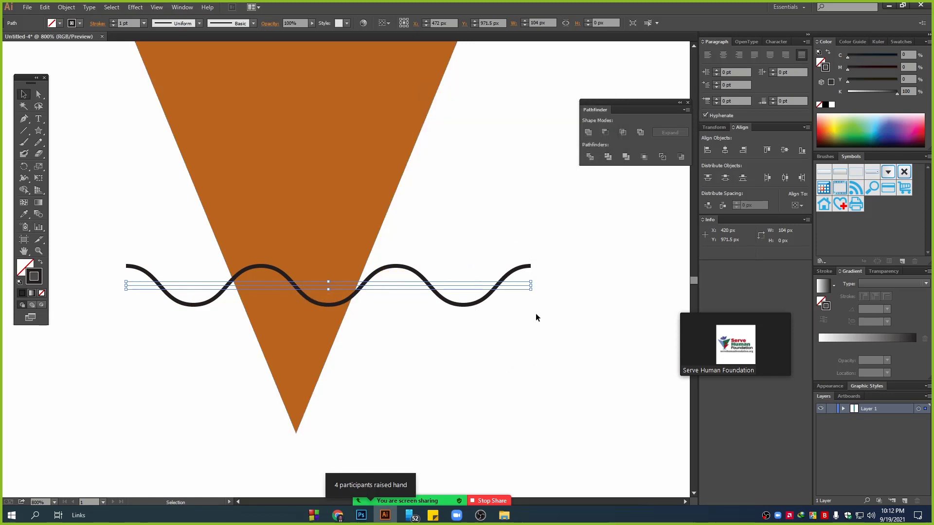
Step: Expand the appearance of the wavy line into an editable path
scroll(468, 335, "down", 2)
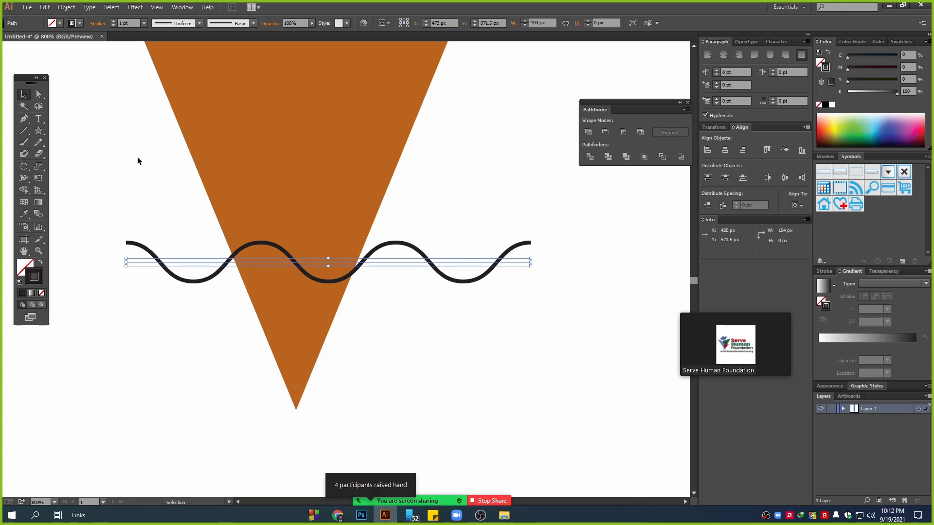
left_click(68, 11)
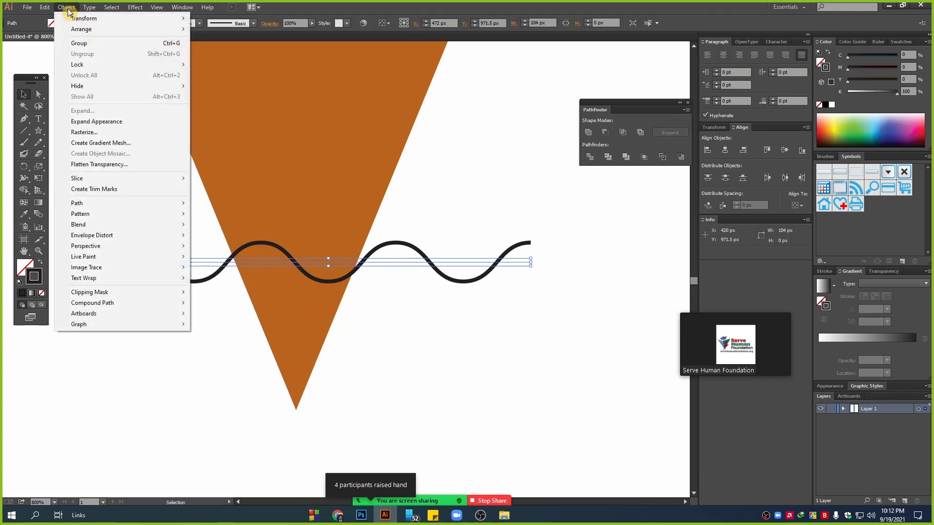
left_click(86, 123)
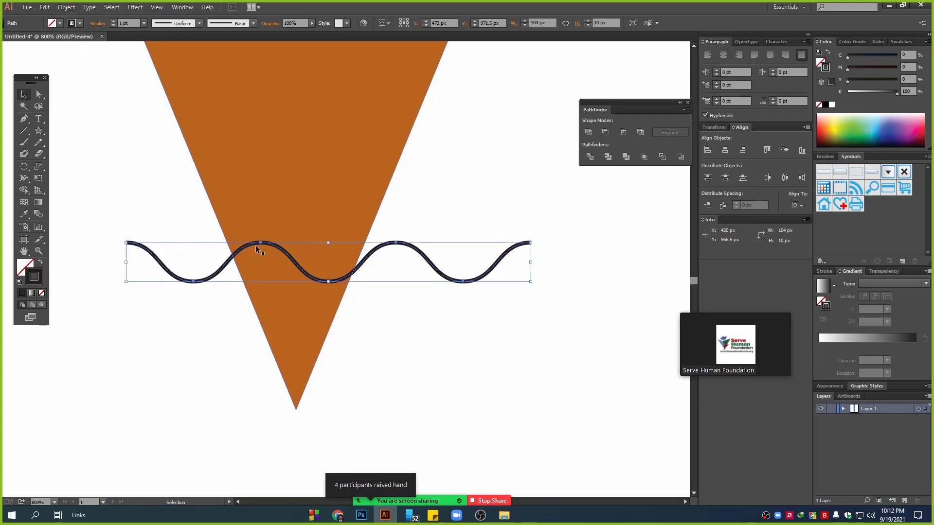
Step: Divide the brown tip along the wavy line with Pathfinder and ungroup the resulting pieces
left_click_drag(420, 332, 267, 218)
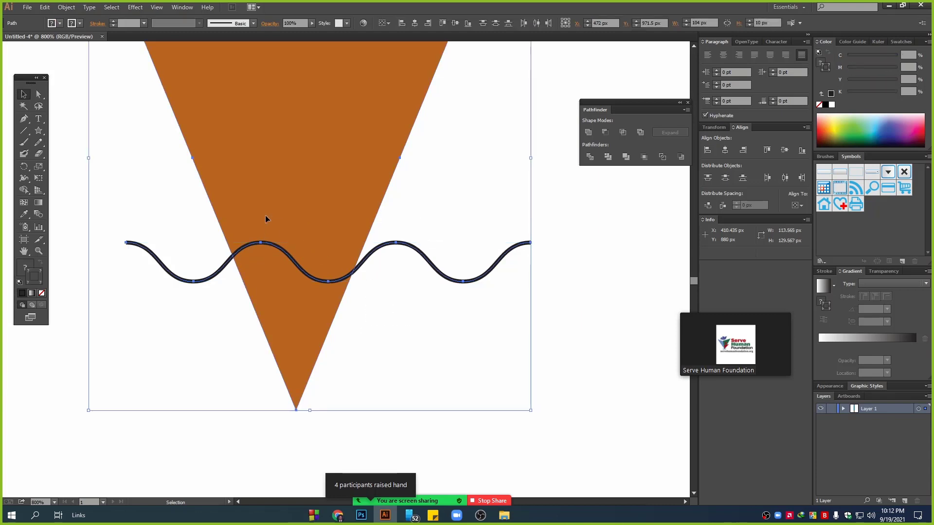
left_click(589, 156)
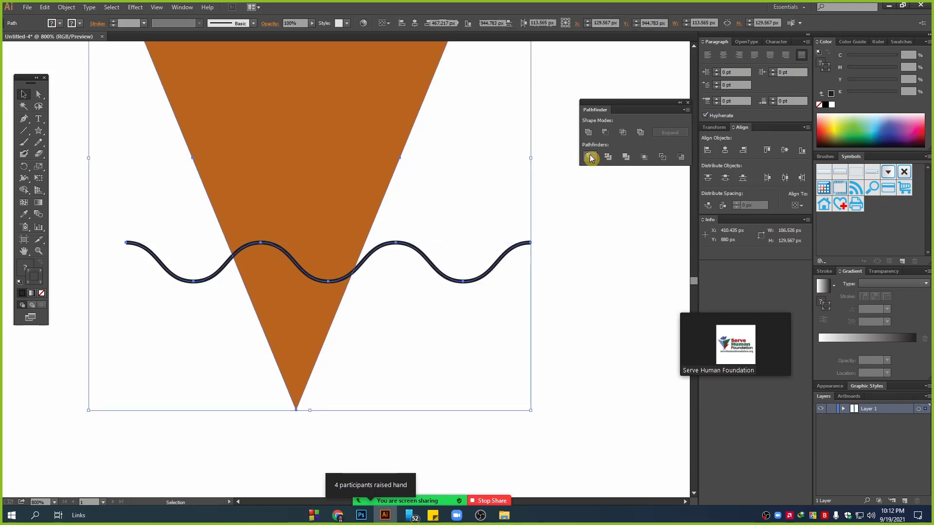
left_click(585, 247)
scroll(305, 248, "down", 2)
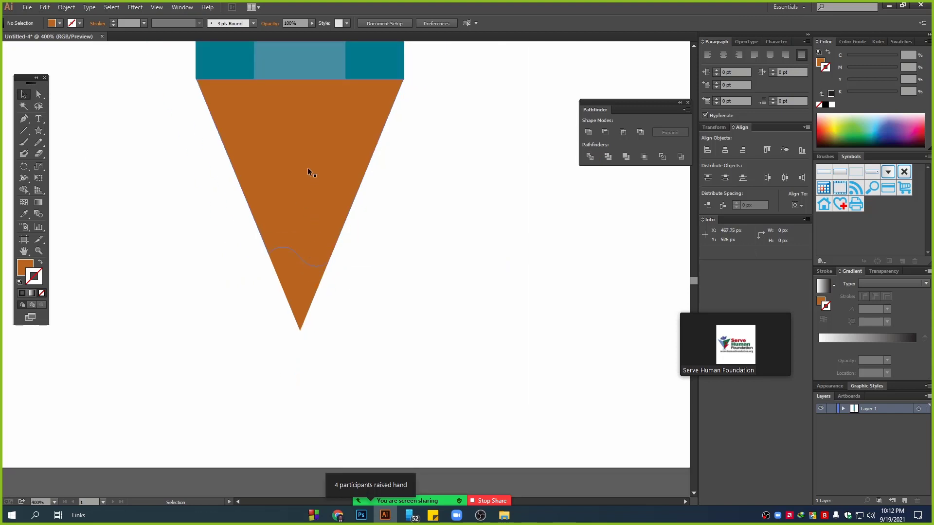
left_click(297, 174)
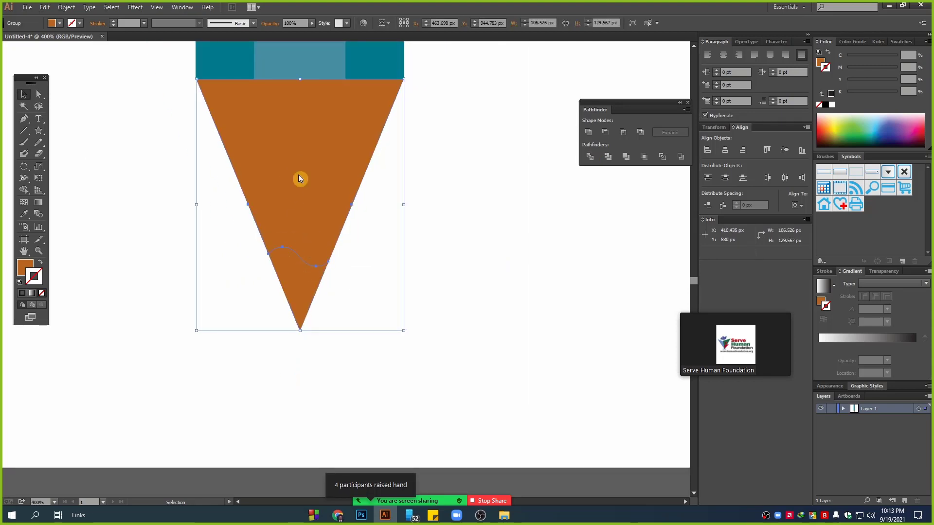
right_click(299, 174)
left_click(326, 231)
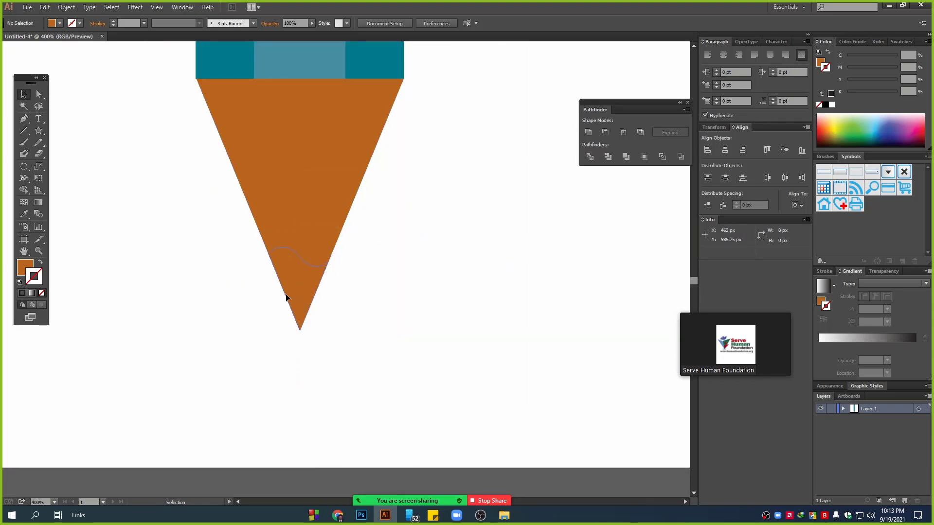
Step: Fill the small lower piece of the divided tip with black to form the pencil lead
left_click_drag(287, 298, 215, 348)
key("ctrl+z")
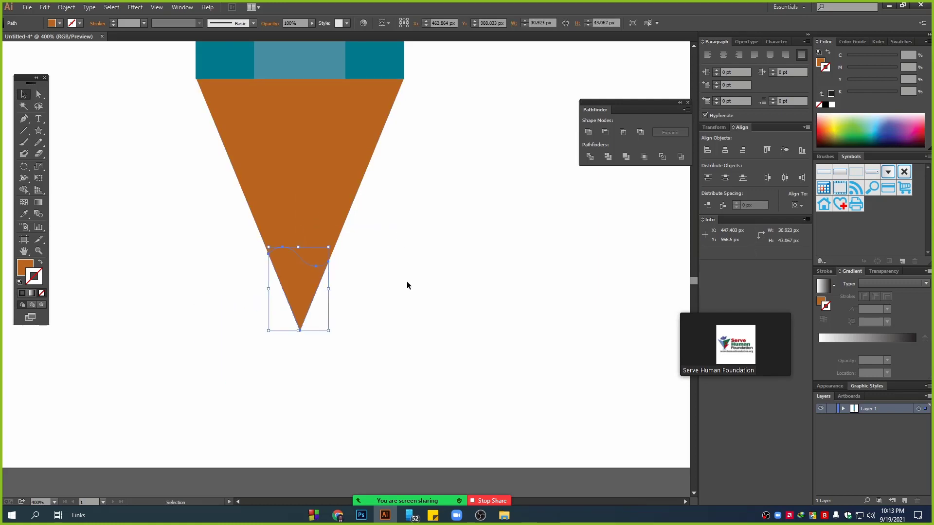
left_click(407, 283)
left_click(293, 273)
left_click(825, 105)
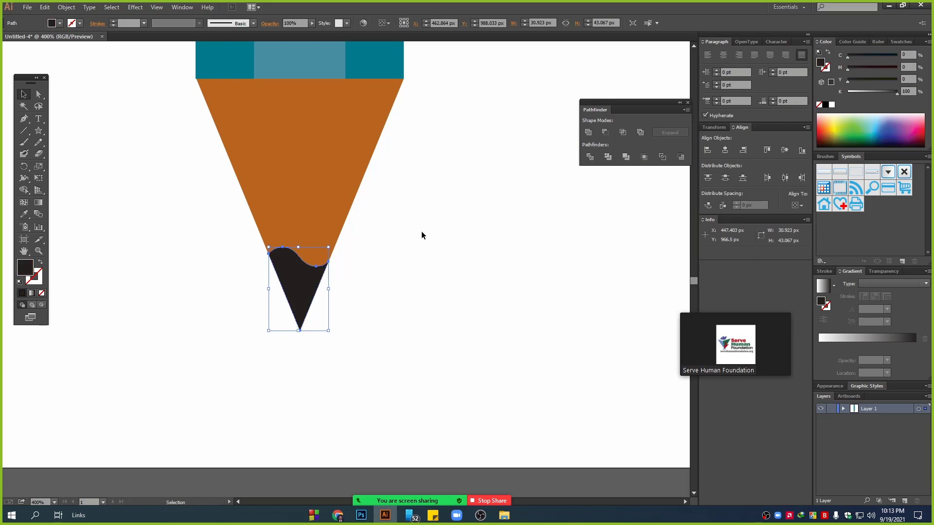
left_click(381, 276)
Step: Place a duplicate of the whole pencil about 231 px to the right of the original
scroll(381, 276, "down", 7)
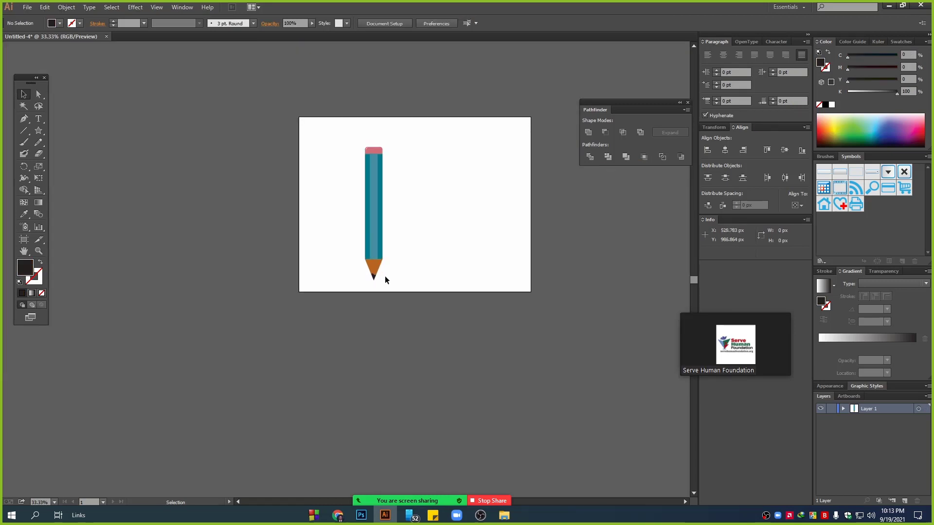
scroll(384, 276, "up", 2)
key("space")
left_click_drag(461, 246, 380, 351)
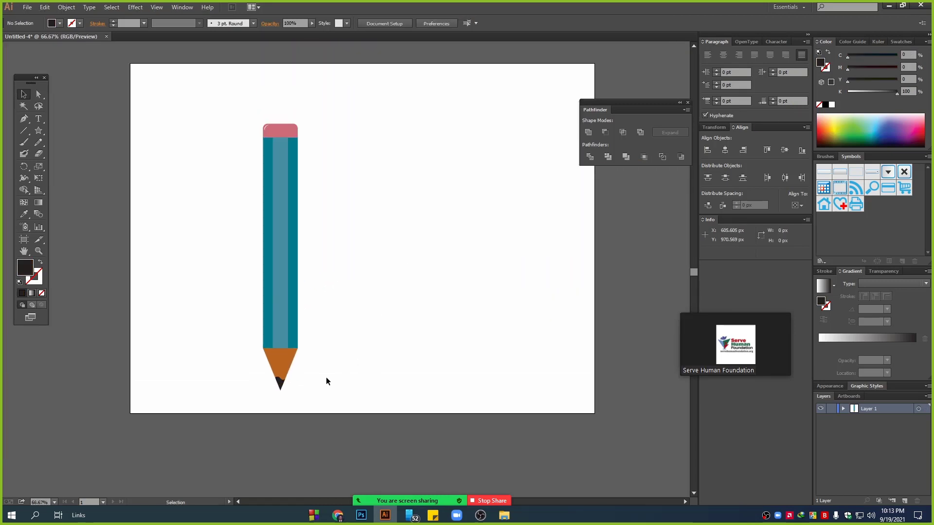
mouse_move(376, 390)
left_mouse_down()
mouse_move(255, 176)
mouse_move(109, 133)
left_mouse_up()
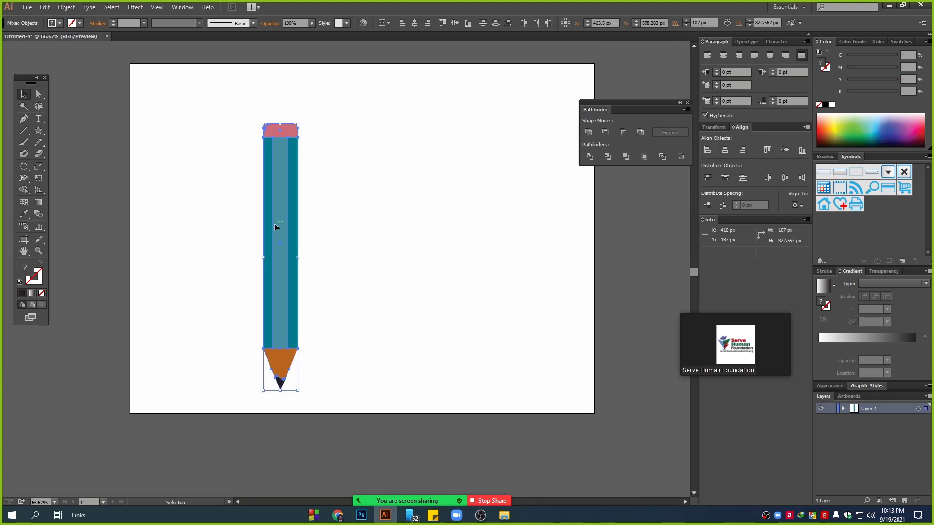
left_click(343, 337)
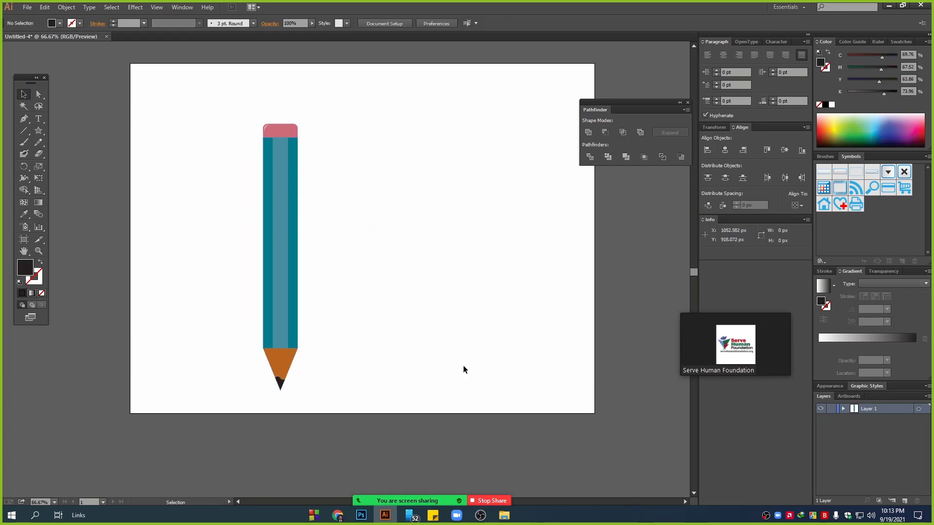
mouse_move(338, 388)
left_mouse_down()
mouse_move(296, 314)
mouse_move(238, 131)
mouse_move(264, 134)
mouse_move(408, 291)
left_mouse_up()
mouse_move(329, 387)
left_mouse_down()
mouse_move(237, 208)
mouse_move(191, 64)
left_mouse_up()
left_click(271, 162, "shift")
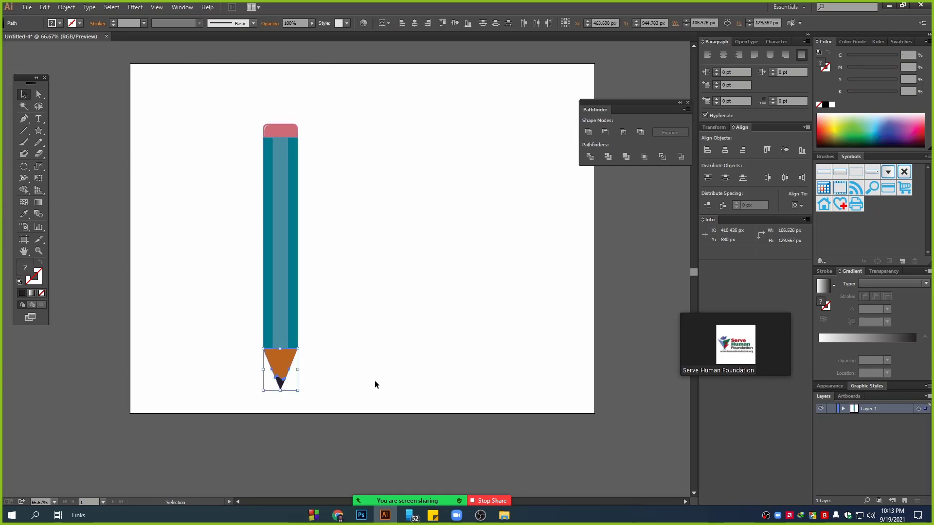
left_click_drag(375, 381, 223, 130)
left_click_drag(282, 172, 357, 173)
left_click(431, 224)
Step: Ungroup the teal body of the duplicated pencil
scroll(381, 276, "up", 2)
left_click(355, 212)
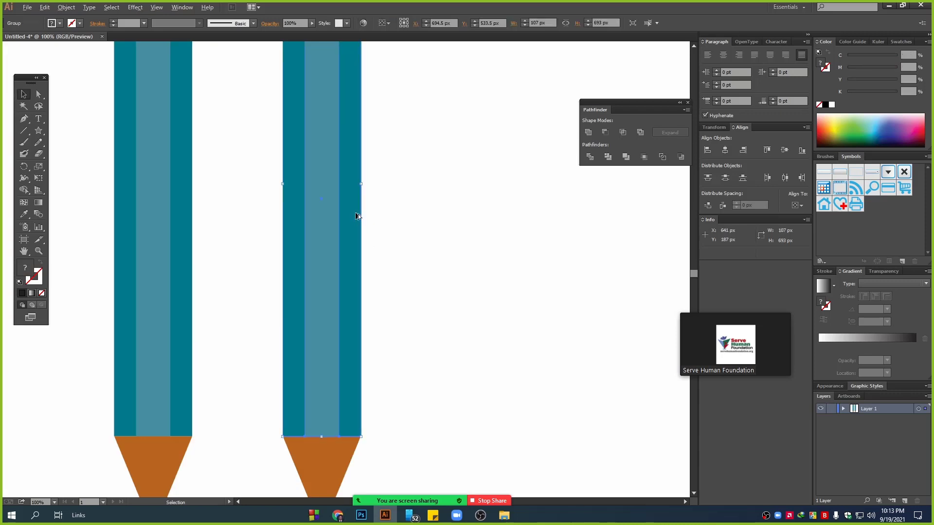
scroll(355, 211, "down", 1)
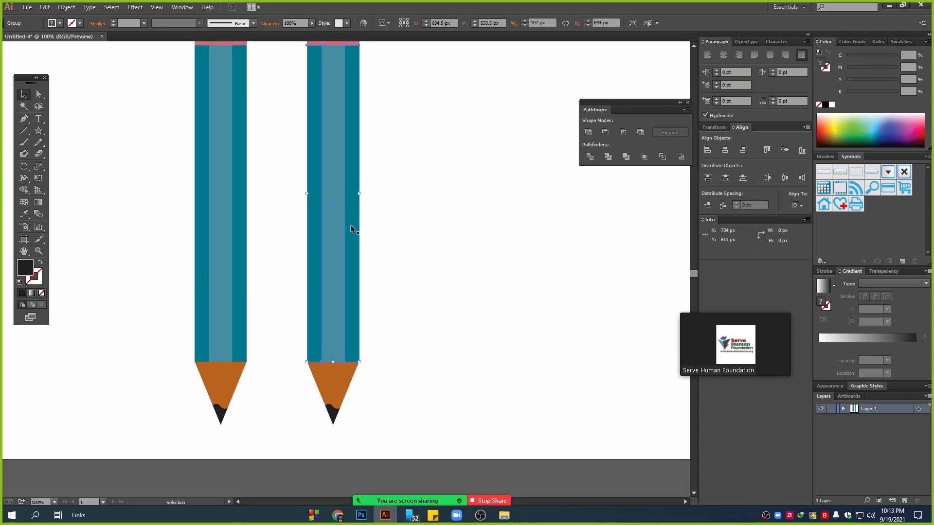
right_click(346, 208)
left_click(366, 260)
Step: Recolor the dark teal body of the duplicated pencil to bright blue with C 100, M 0 and Y 0
left_click(357, 210)
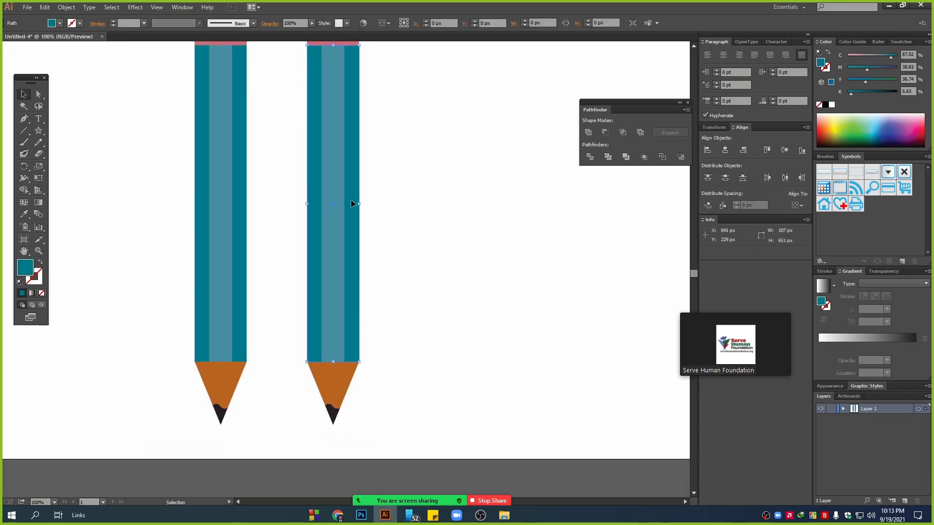
left_click_drag(806, 78, 805, 77)
left_click_drag(866, 81, 794, 83)
left_click_drag(890, 58, 931, 47)
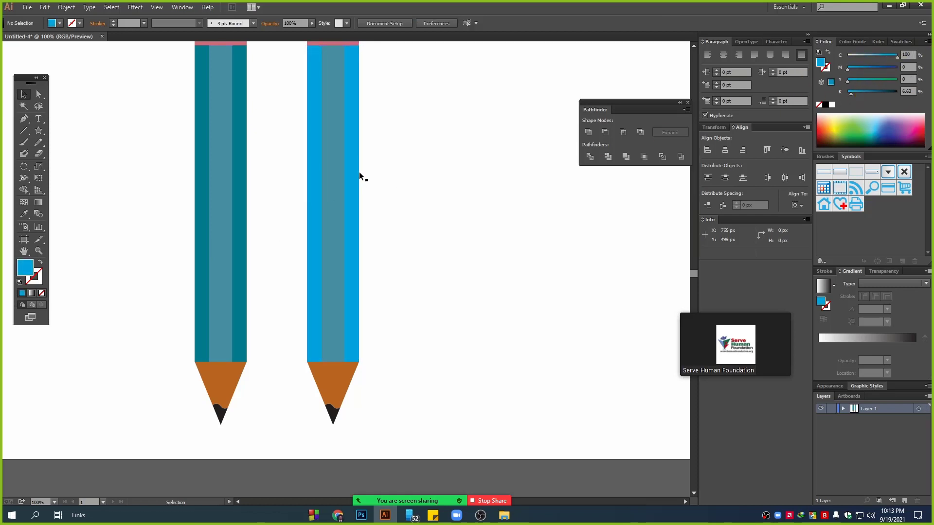
Step: Recolor the middle strip of the blue pencil to a lighter blue with C 79, M 0, Y 0 and K 0
left_click(332, 139)
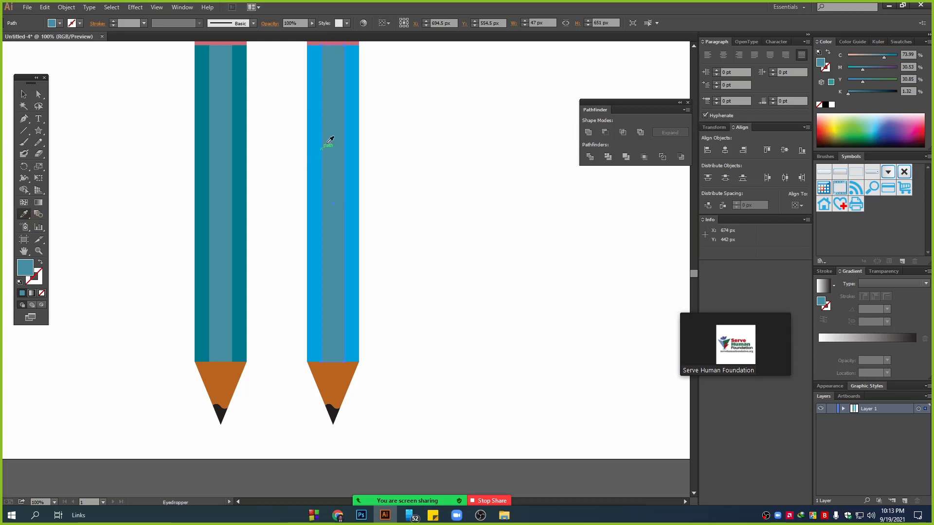
left_click(351, 121)
left_click(23, 96)
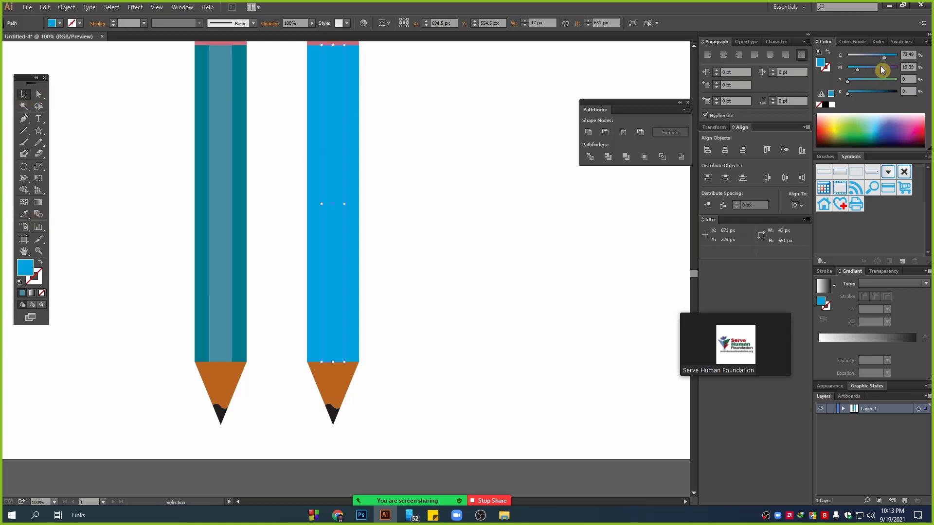
left_click_drag(884, 58, 823, 73)
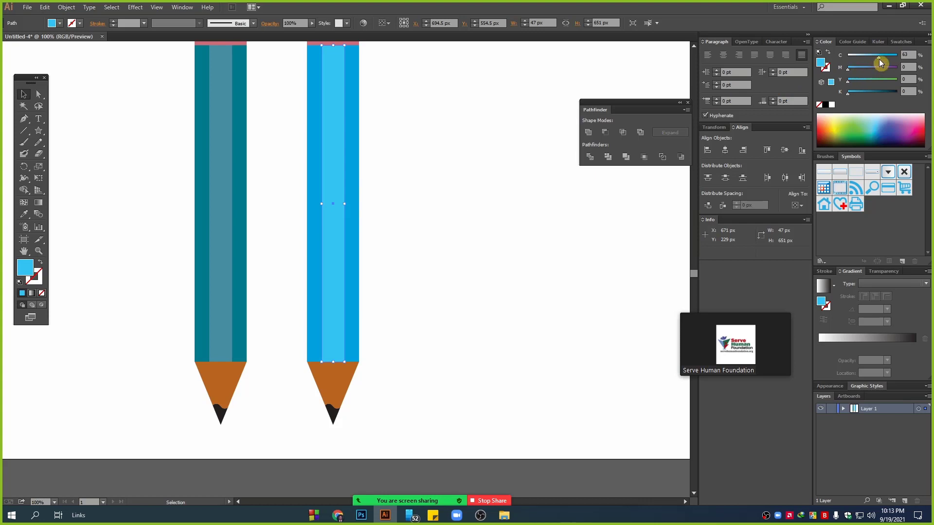
left_click_drag(880, 57, 890, 59)
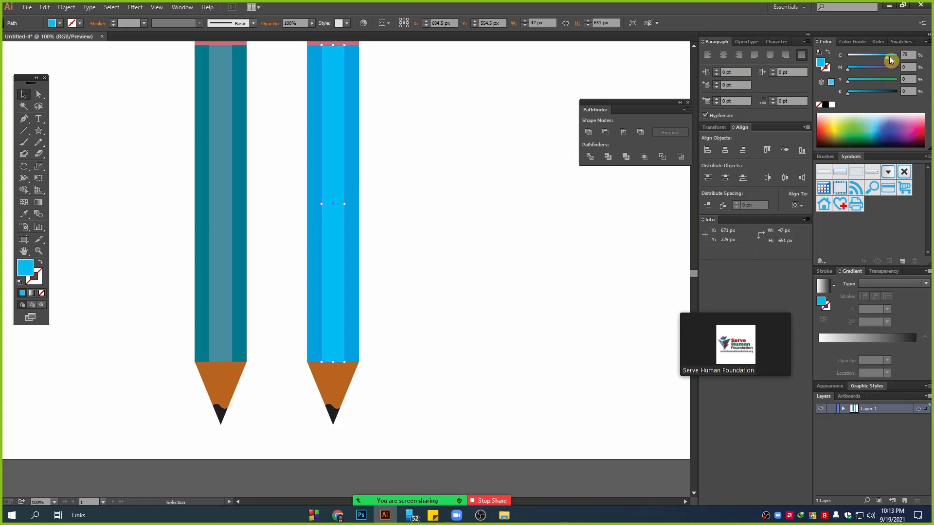
left_click(483, 235)
Step: Lighten the wooden tip of the blue pencil to pale beige by lowering its yellow to 39
scroll(458, 246, "right", 2)
scroll(459, 246, "up", 3)
left_click(300, 445)
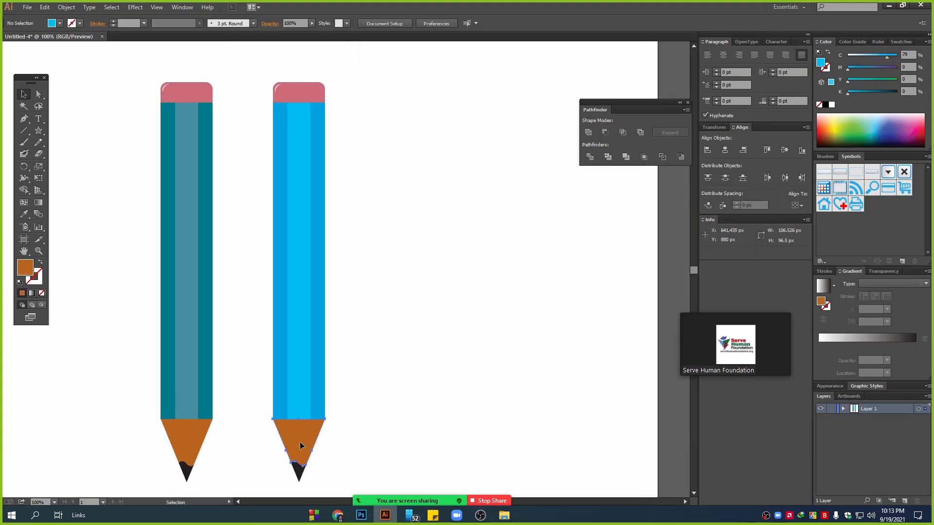
left_click(300, 445)
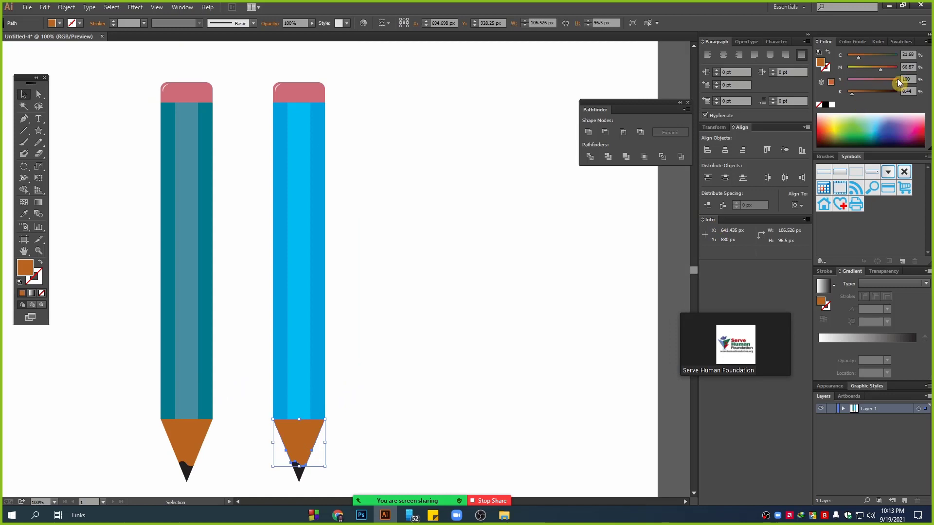
left_click_drag(899, 83, 870, 81)
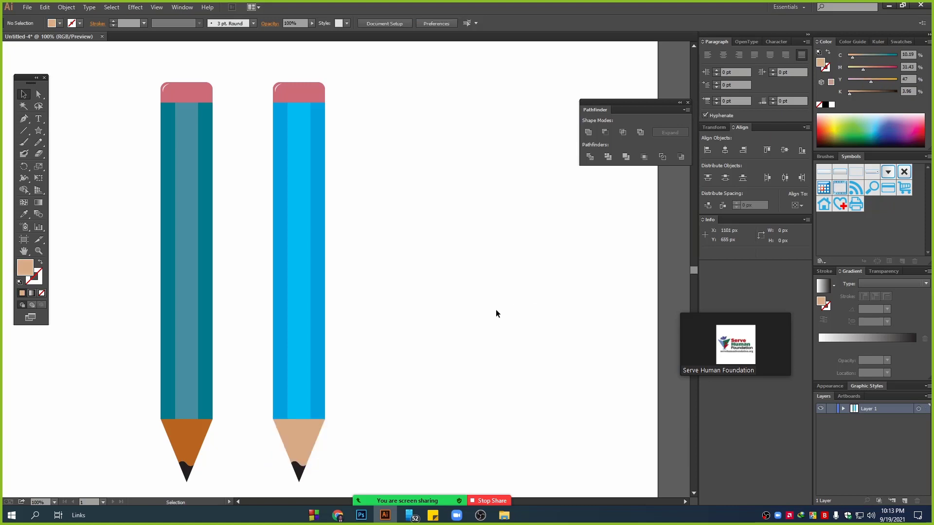
scroll(495, 310, "down", 3)
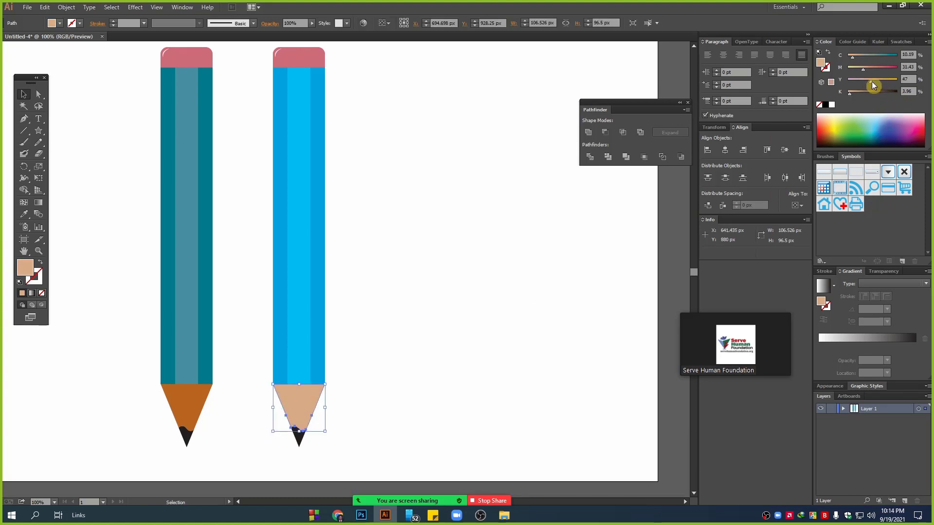
left_click_drag(872, 81, 867, 80)
left_click(516, 259)
Step: Lighten the eraser of the blue pencil to a paler pink by lowering its yellow to 29
key("space")
left_click_drag(453, 188, 435, 274)
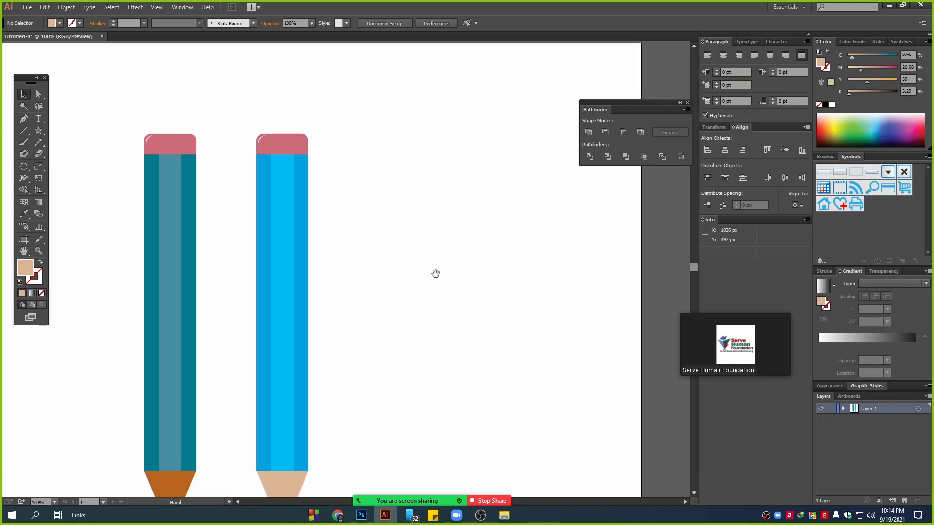
left_click(298, 148)
left_click_drag(868, 80, 863, 80)
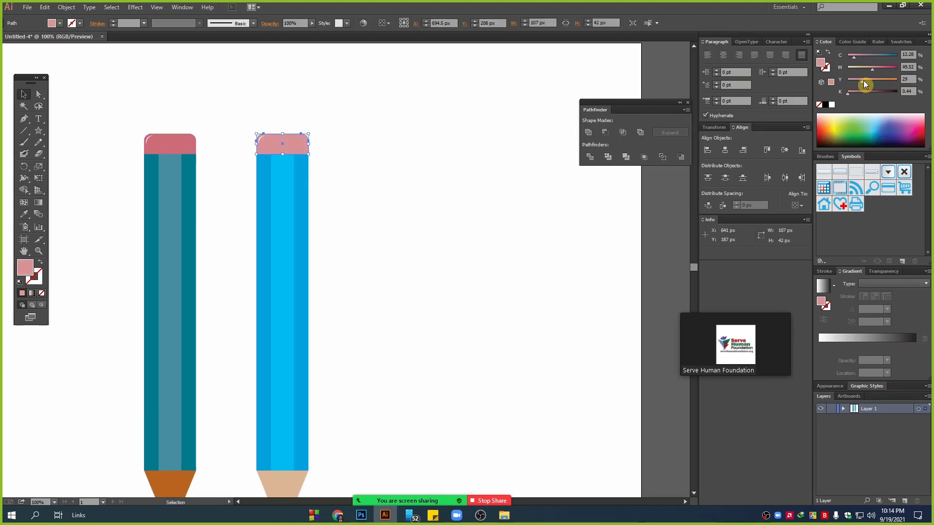
left_click(444, 313)
scroll(445, 314, "down", 1, "alt")
left_click_drag(432, 369, 397, 324)
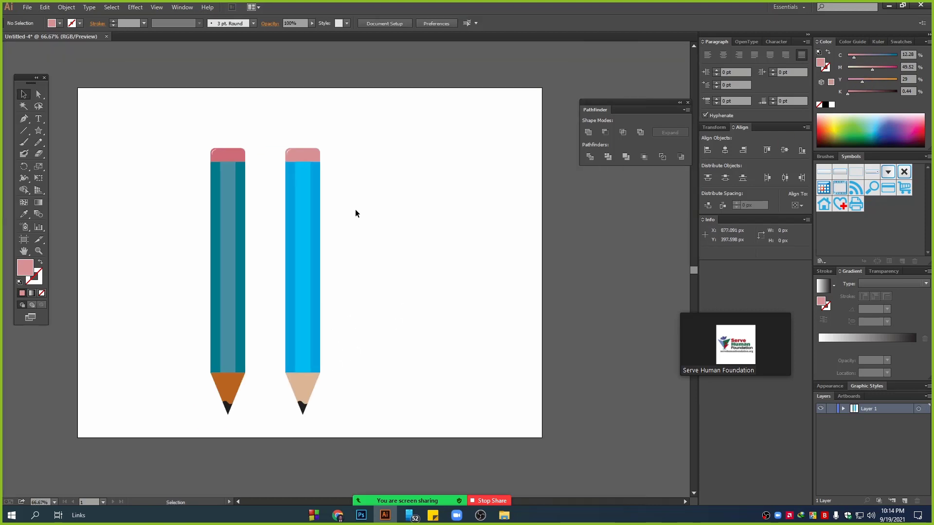
scroll(316, 284, "down", 1)
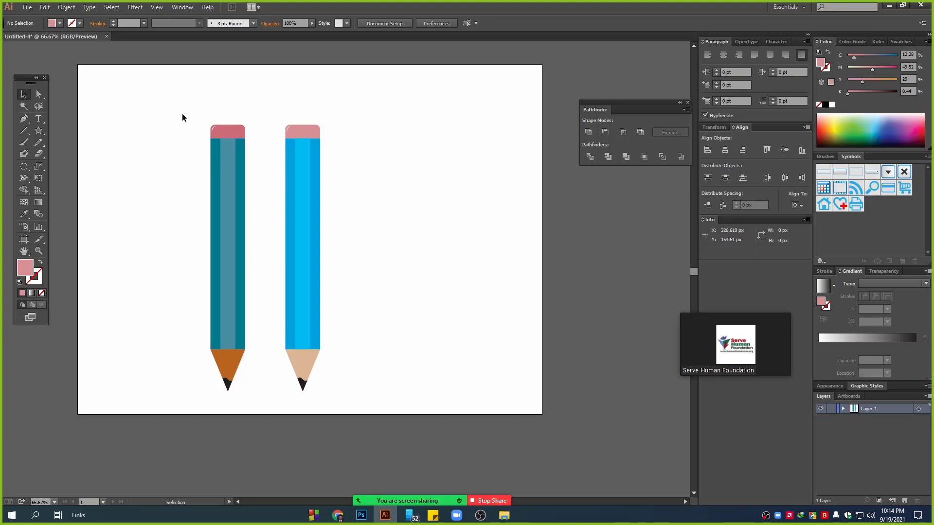
left_click(229, 150)
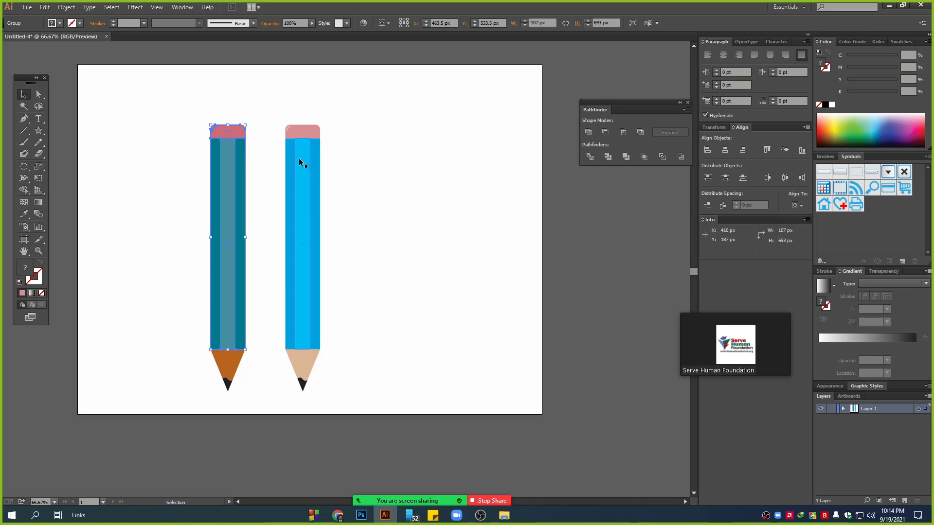
left_click(389, 205)
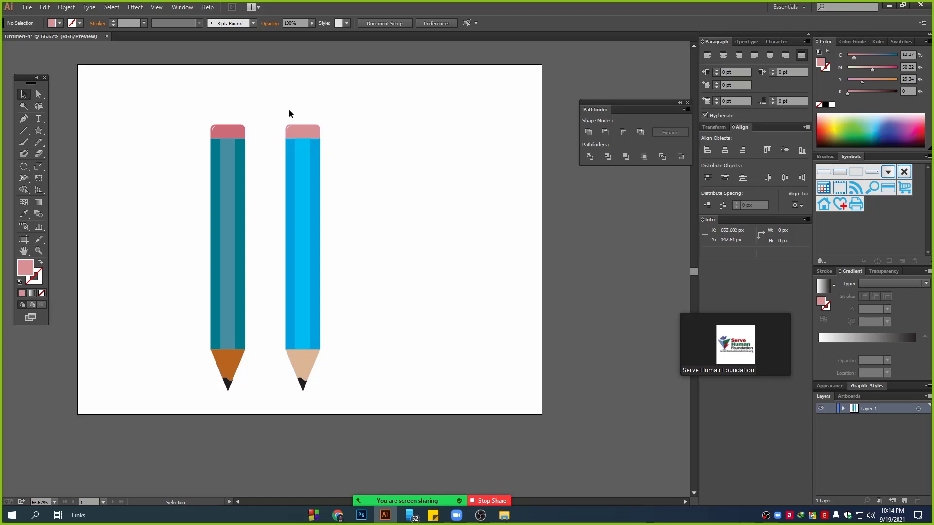
left_click_drag(271, 95, 383, 398)
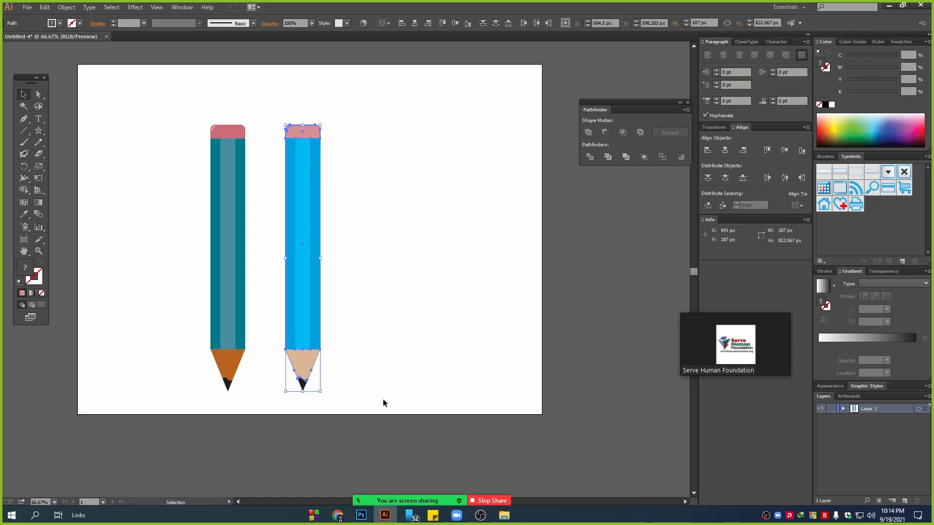
left_click(494, 351)
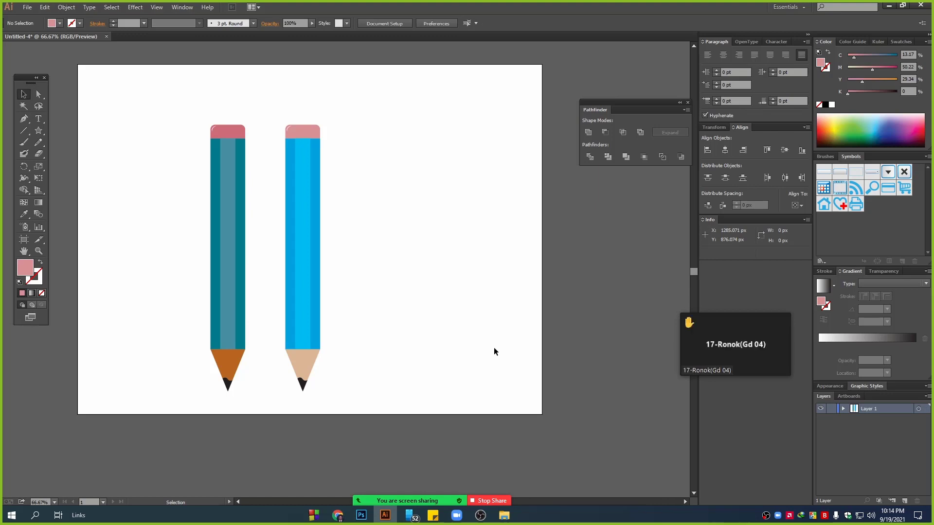
scroll(438, 341, "down", 1)
scroll(394, 336, "up", 2)
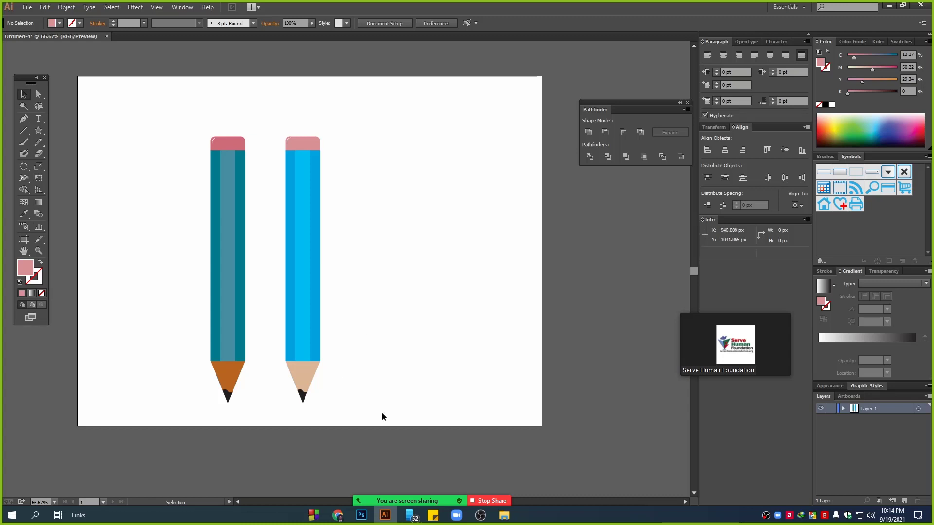
Step: Select all parts of both pencils
left_click_drag(150, 89, 165, 108)
left_click_drag(411, 395, 416, 416)
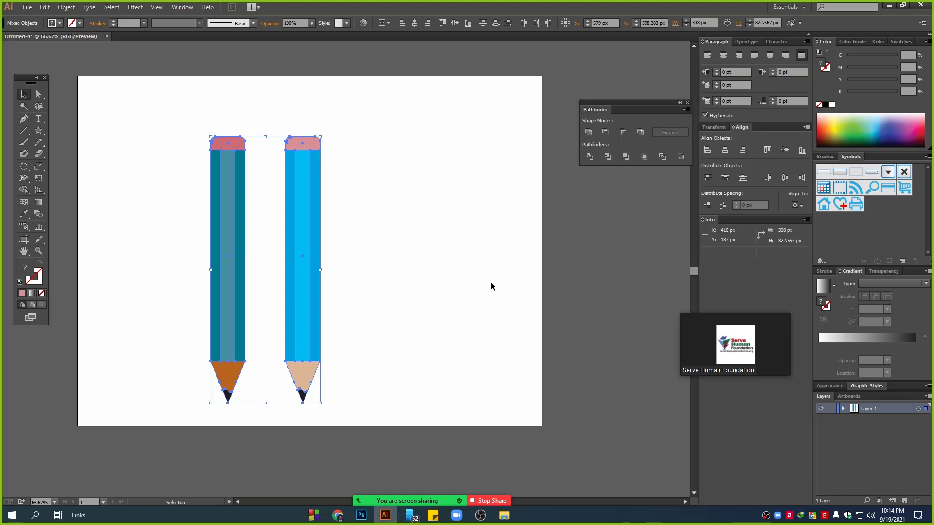
Step: Switch to Chrome and search Google Images for "pencil vector"
left_click(338, 516)
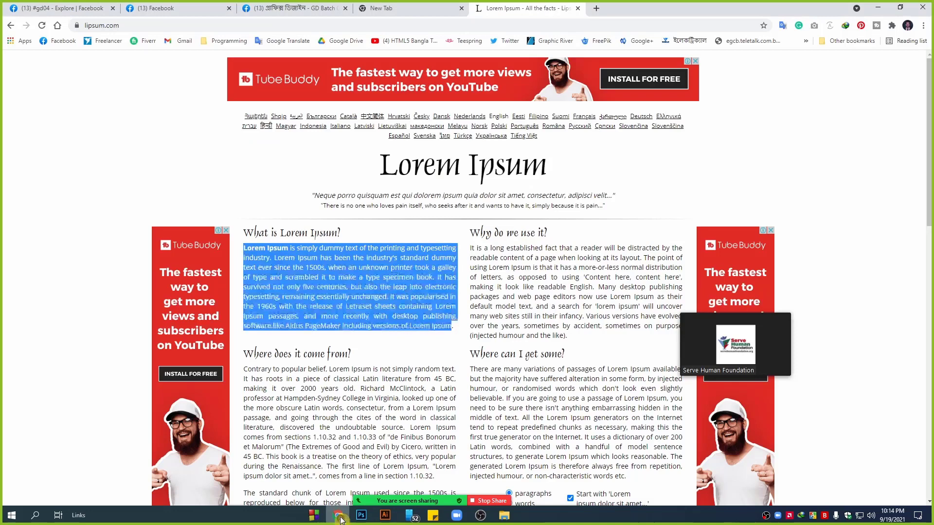
left_click(476, 26)
key("ctrl+a")
type("pencil")
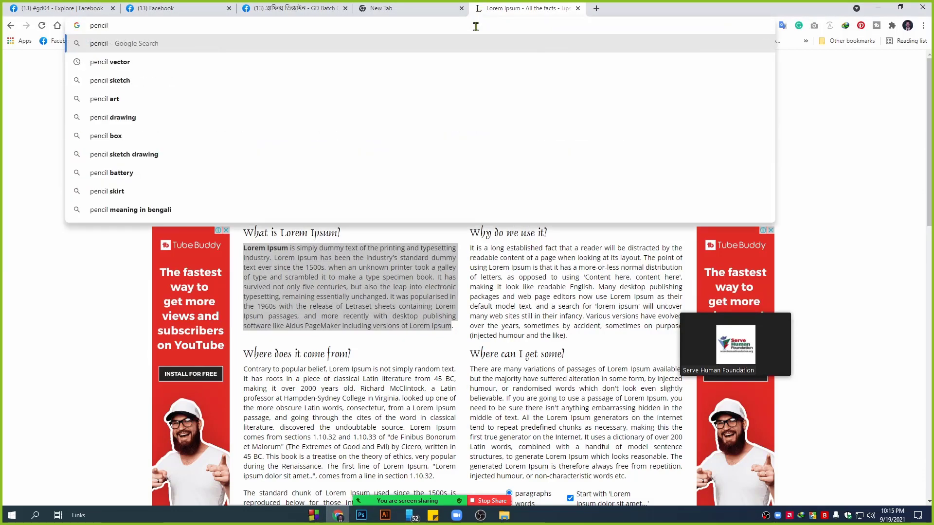
left_click(109, 62)
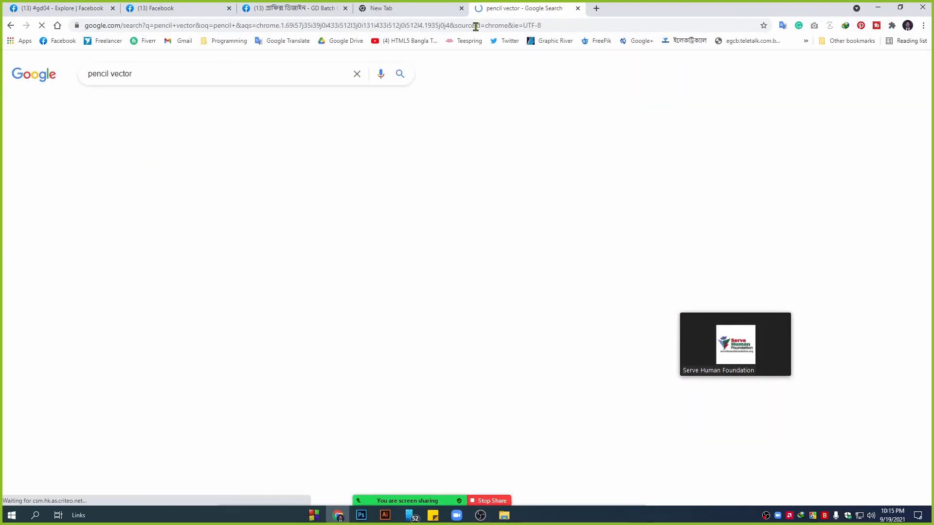
left_click(131, 105)
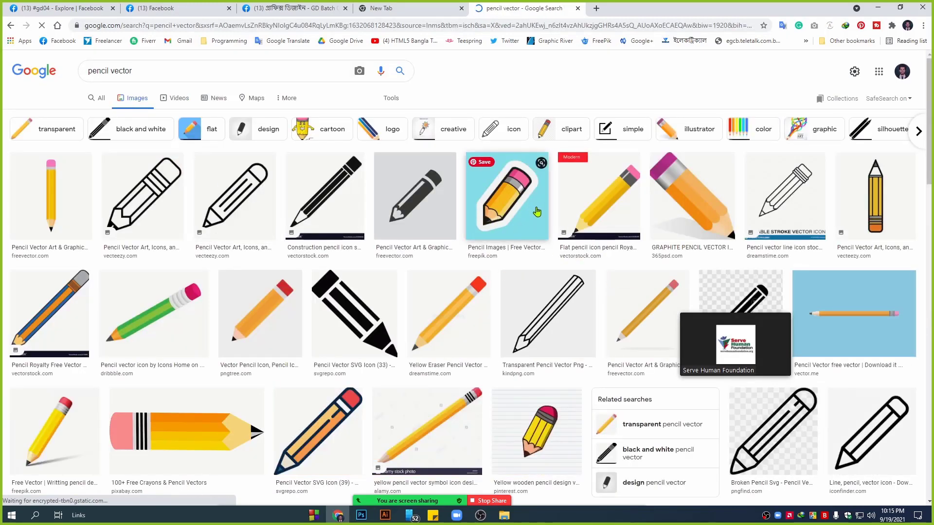
Step: Examine the pencil vector image results, previewing the outlined Freepik pencil and the Pixabay orange pencil as design references
left_click(516, 202)
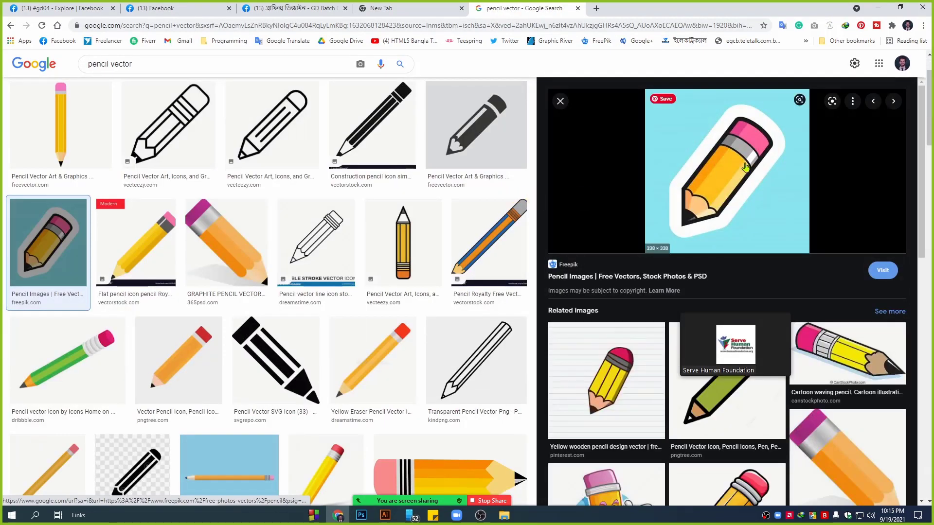
scroll(728, 243, "down", 10)
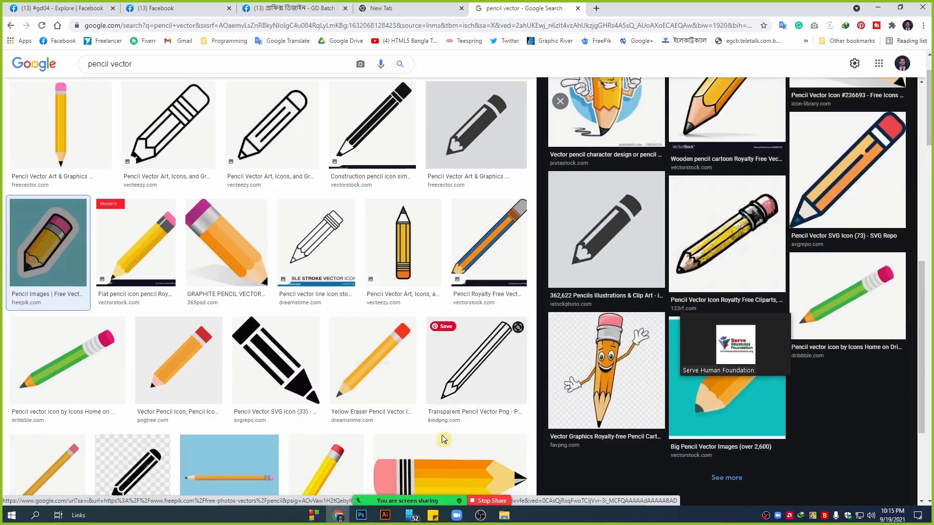
left_click(429, 470)
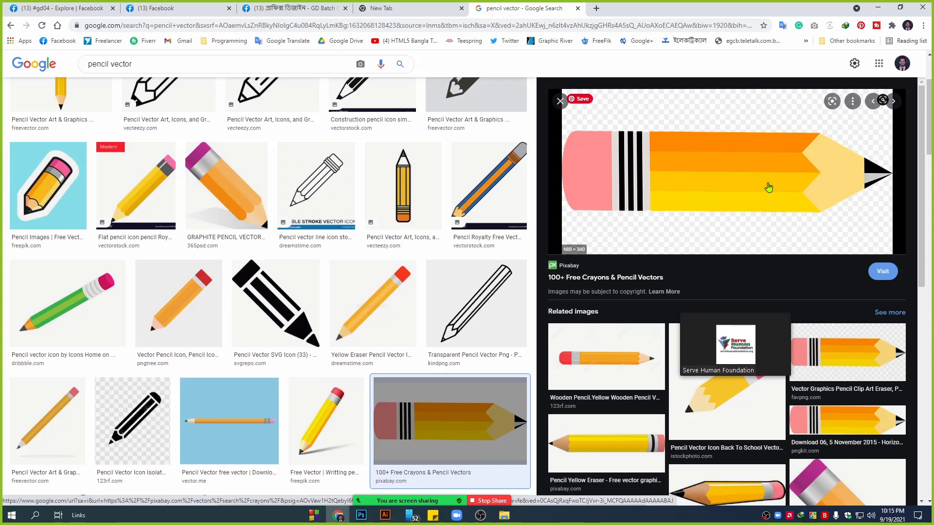
left_click(48, 184)
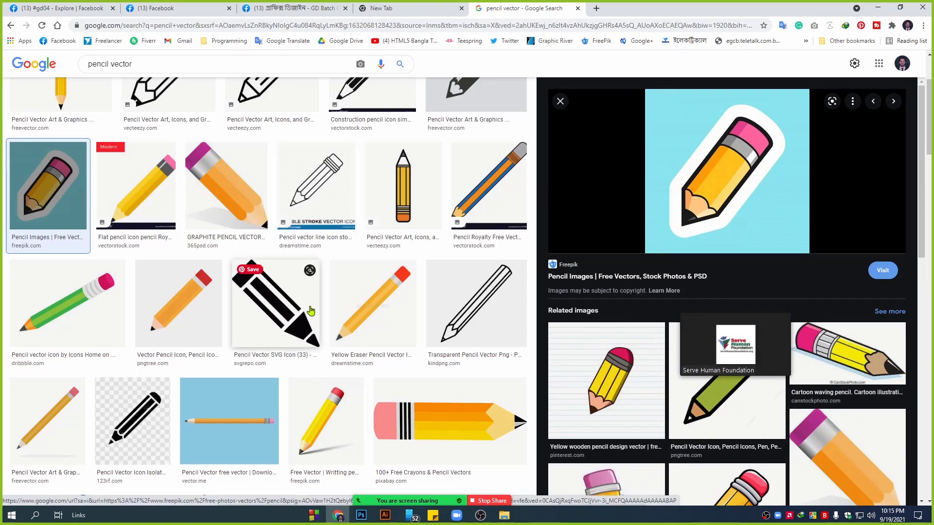
scroll(311, 310, "down", 15)
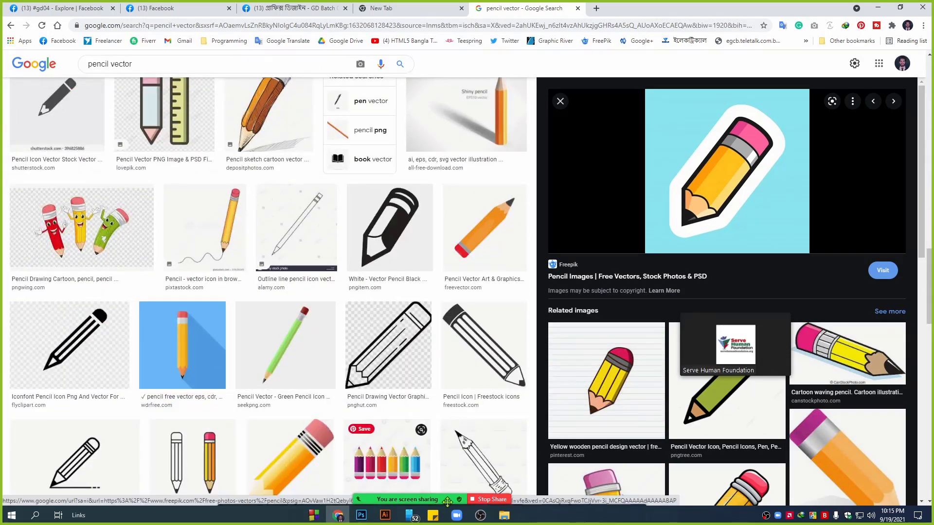
Step: Restart the screen share in the Zoom meeting
left_click(486, 477)
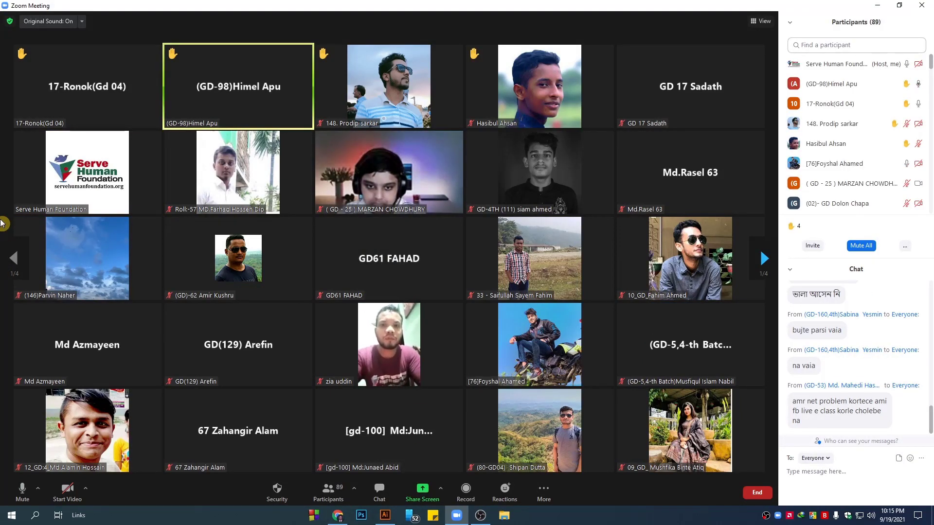
left_click(424, 496)
left_click(655, 351)
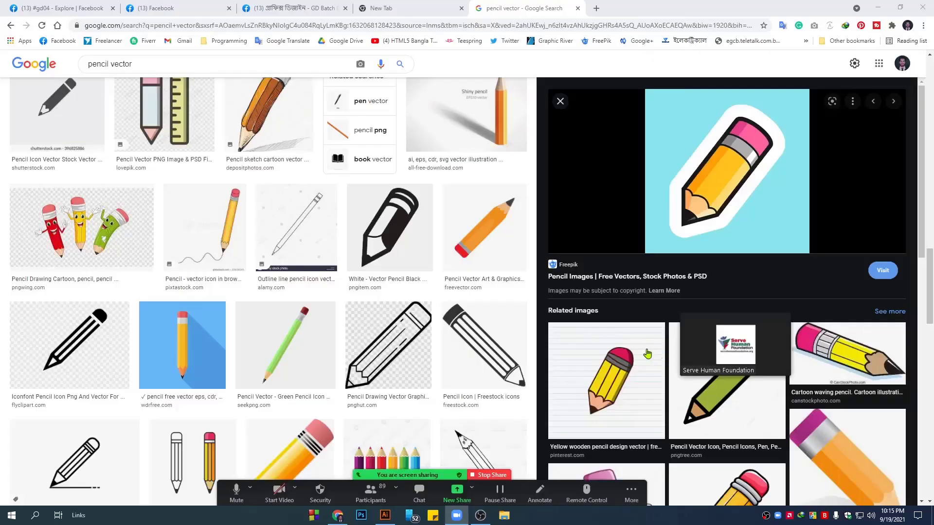
Step: Switch back to Illustrator and group the two selected pencils
key("alt+Tab")
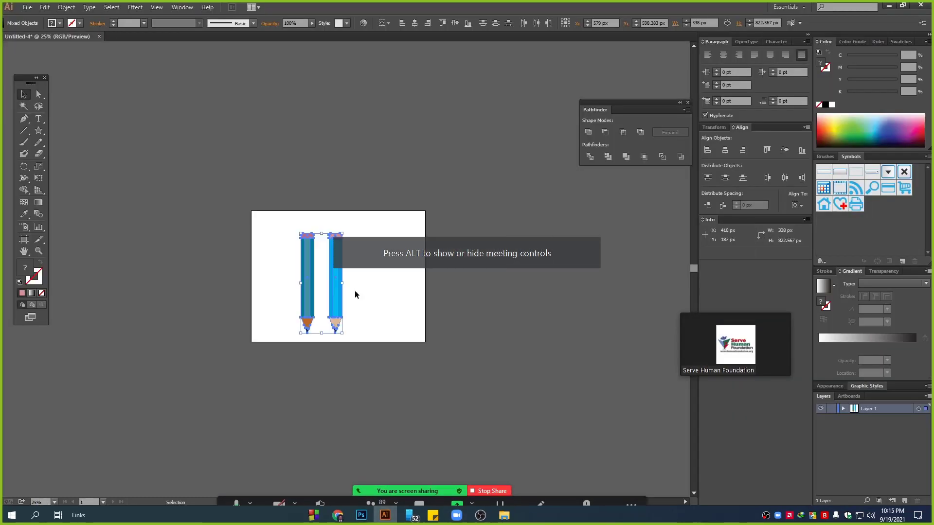
key("ctrl+g")
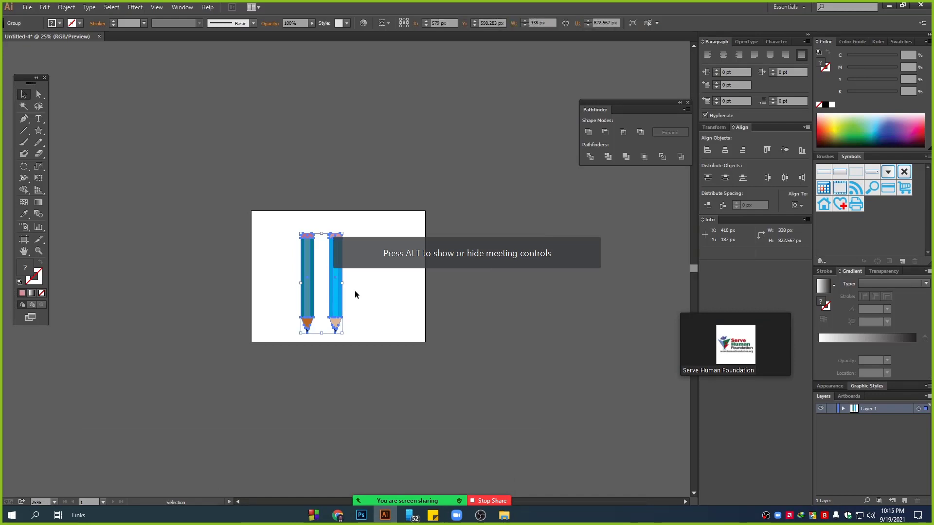
left_click(367, 319)
Step: Draw a 1432 by 1080 px rectangle covering the whole artboard and send it behind the pencils
scroll(367, 322, "up", 1)
left_click_drag(411, 343, 345, 346)
left_click_drag(39, 130, 66, 129)
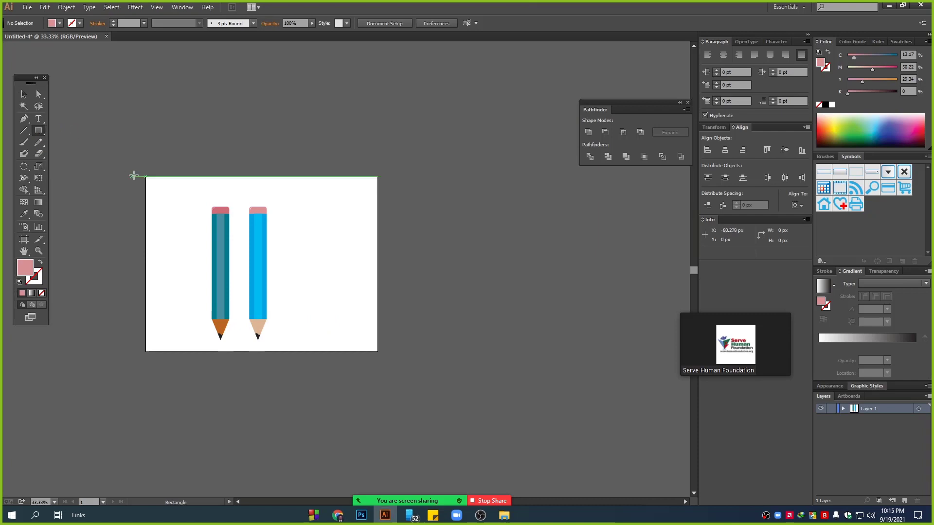
left_click_drag(145, 174, 378, 352)
right_click(303, 267)
mouse_move(377, 407)
left_click(428, 434)
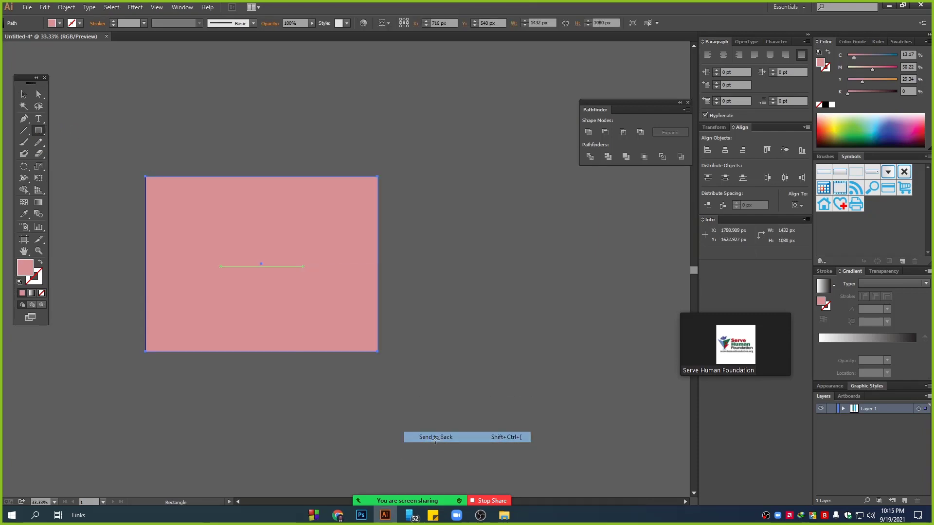
Step: Recolor the background rectangle to pale blue by setting its magenta and yellow to 0
left_click_drag(872, 69, 855, 70)
left_click_drag(861, 82, 848, 67)
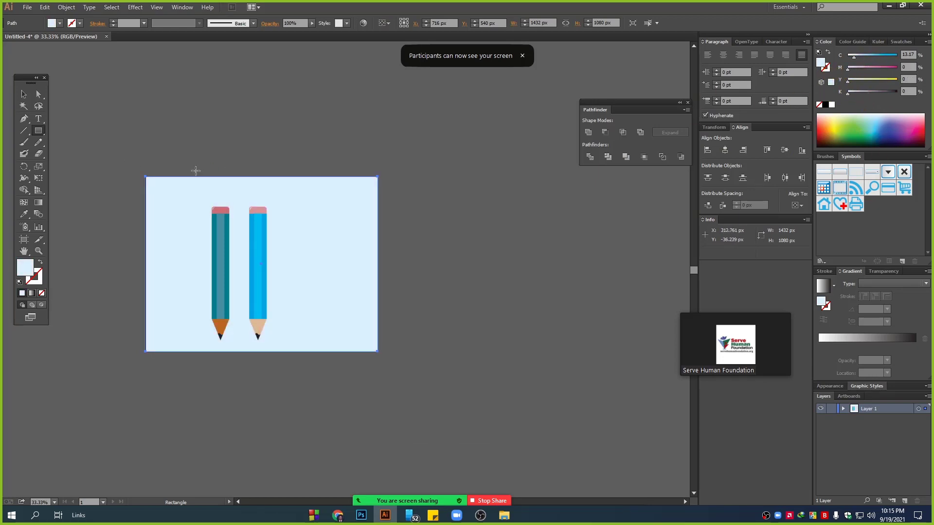
left_click(32, 96)
scroll(314, 265, "up", 2)
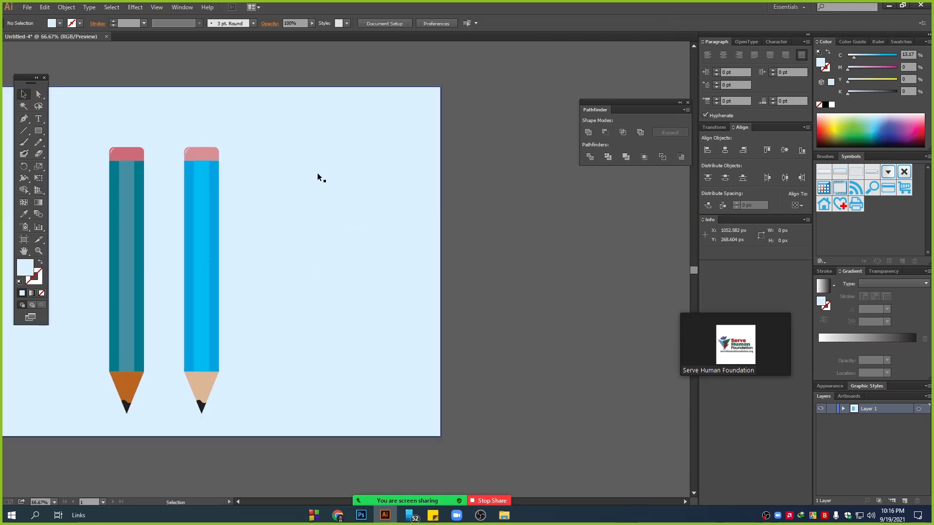
Step: Delete the pale blue background rectangle behind the two pencils
left_click_drag(318, 174, 497, 203)
scroll(414, 216, "down", 2)
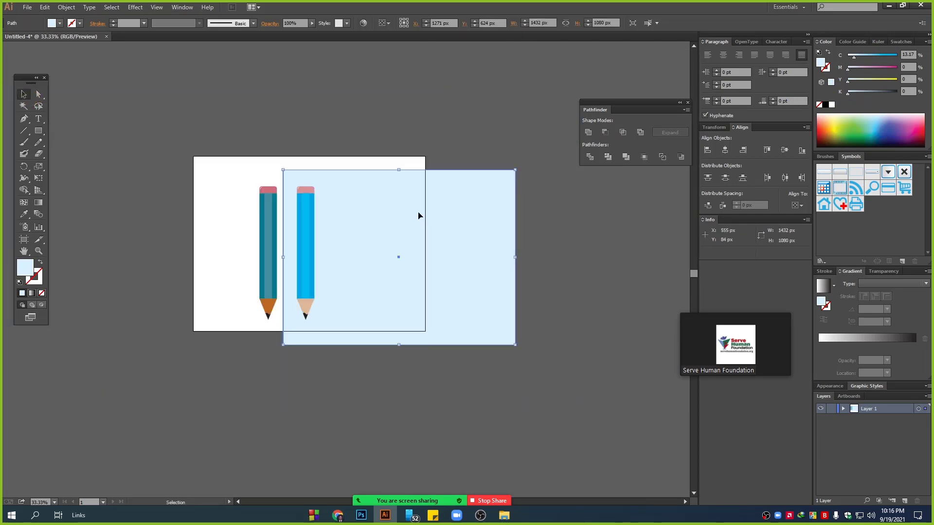
left_click_drag(417, 214, 347, 187)
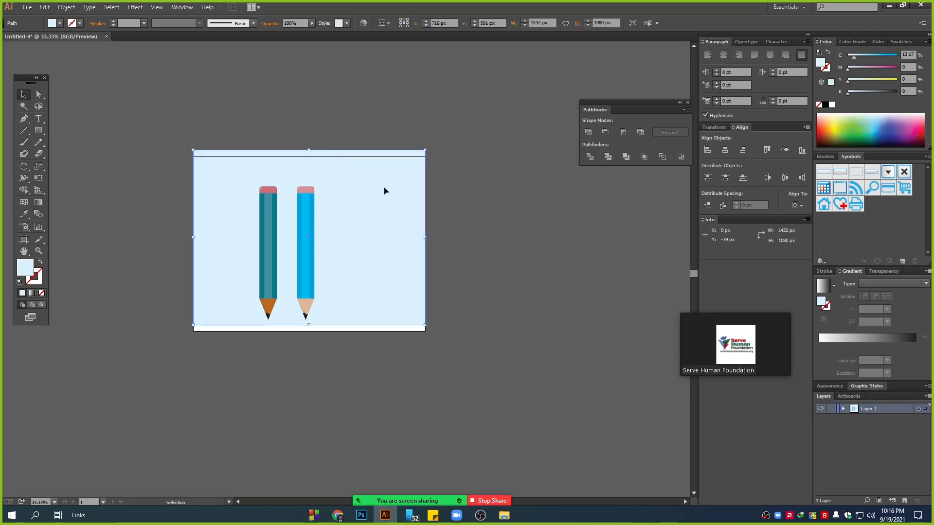
key("Delete")
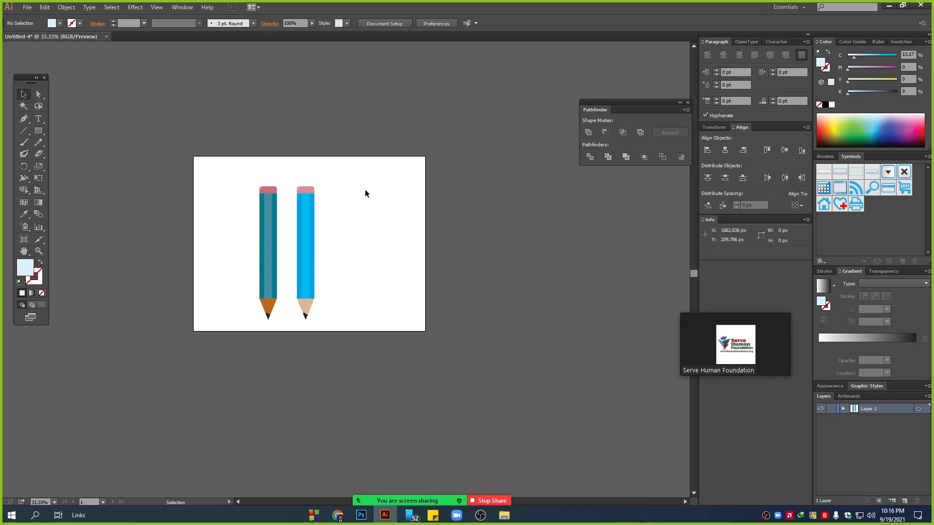
Step: Align the grouped pencils to the artboard, centered both horizontally and vertically
scroll(367, 188, "down", 1)
left_click_drag(227, 132, 356, 292)
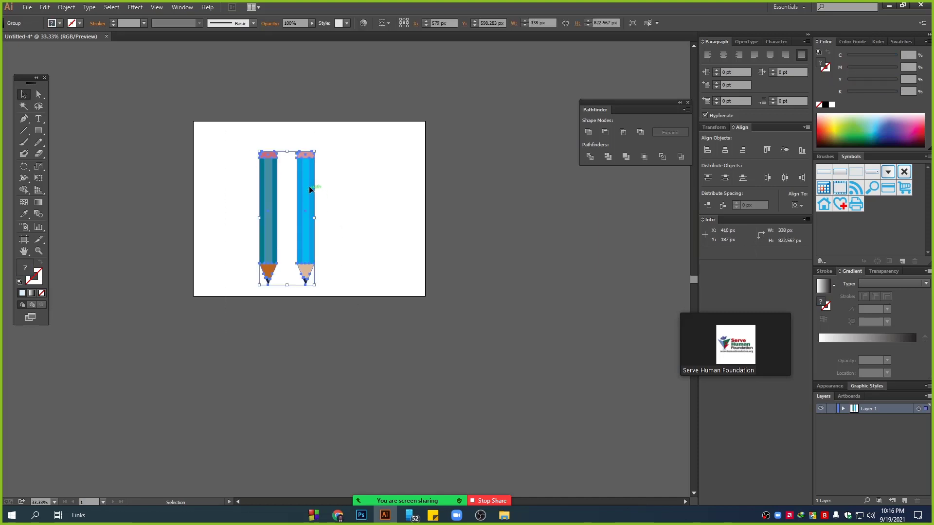
left_click_drag(309, 182, 322, 184)
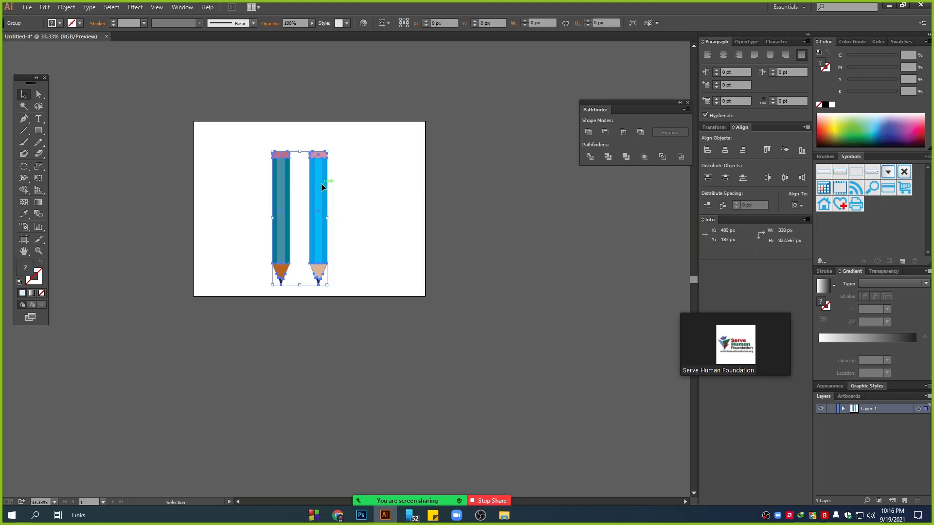
left_click(384, 23)
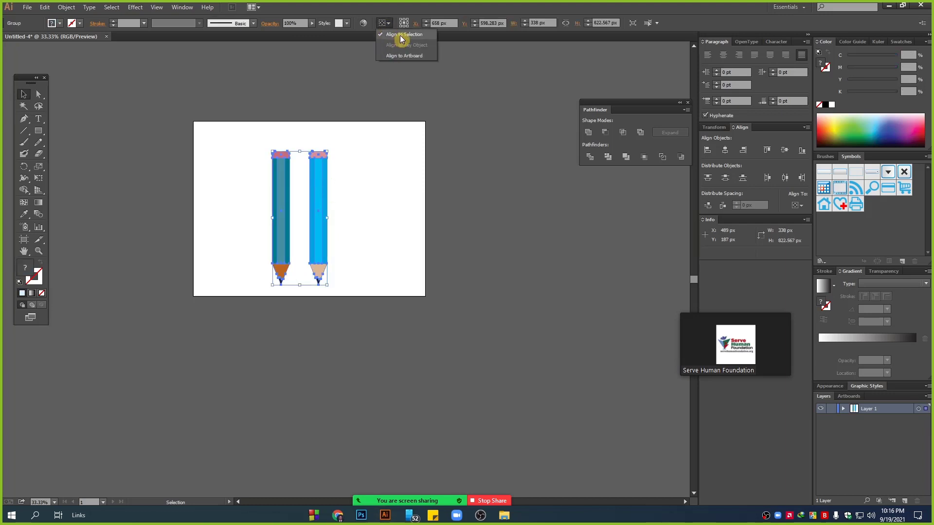
left_click(397, 55)
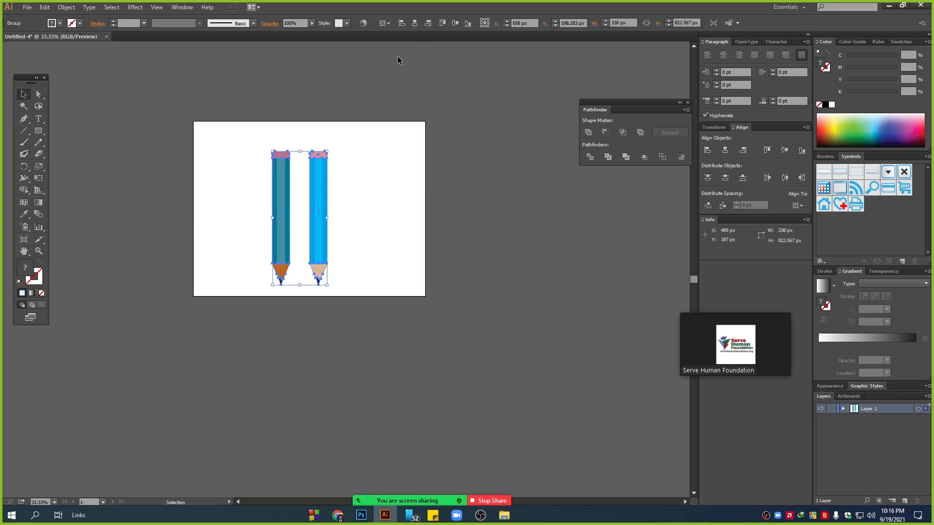
left_click(425, 25)
left_click(455, 23)
left_click(396, 185)
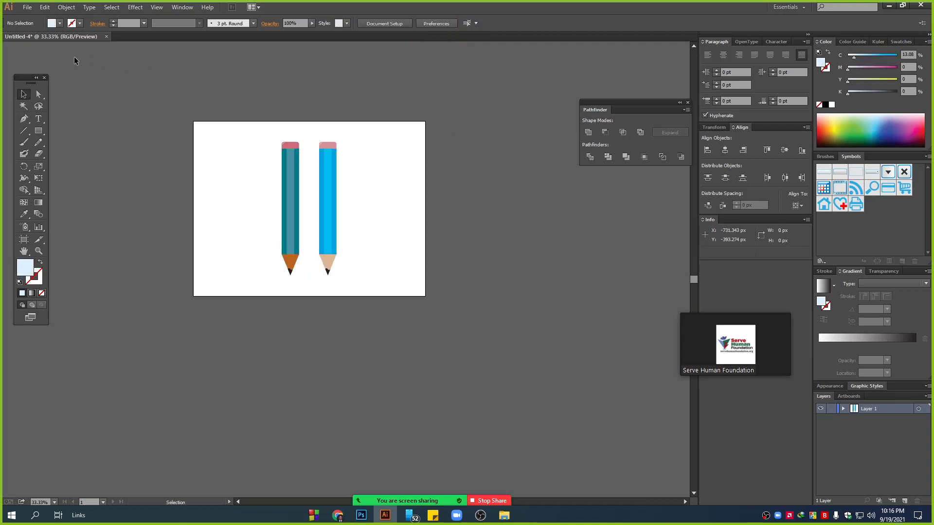
Step: Narrow the artboard equally on both sides of the pencils to about 1216 px wide
left_click(24, 239)
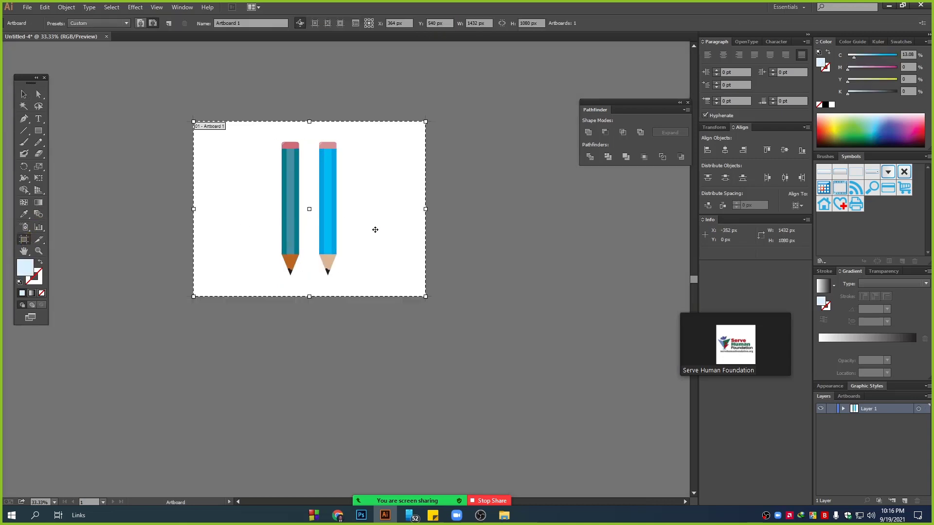
left_click_drag(426, 208, 407, 204)
left_click(24, 94)
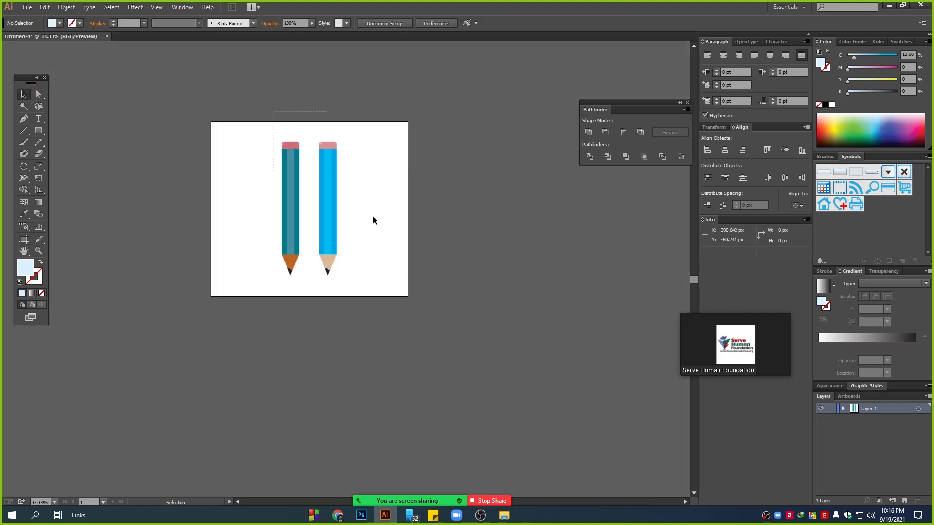
Step: Scale both pencils down proportionally about their center to leave wider margins on the artboard
key("ctrl+a")
left_click_drag(337, 143, 342, 151)
left_click(342, 151)
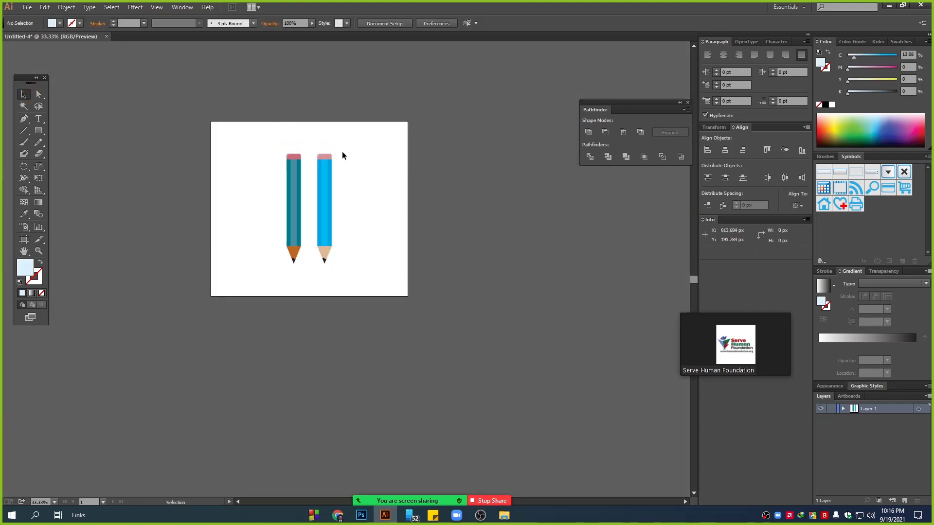
Step: Start a Save for Web export of the artwork and set its file format to JPEG
left_click(29, 8)
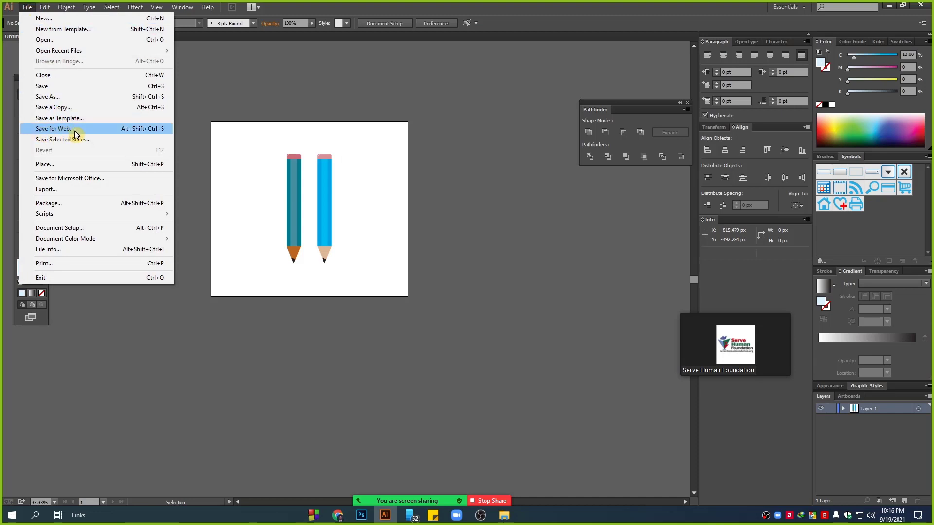
left_click(55, 129)
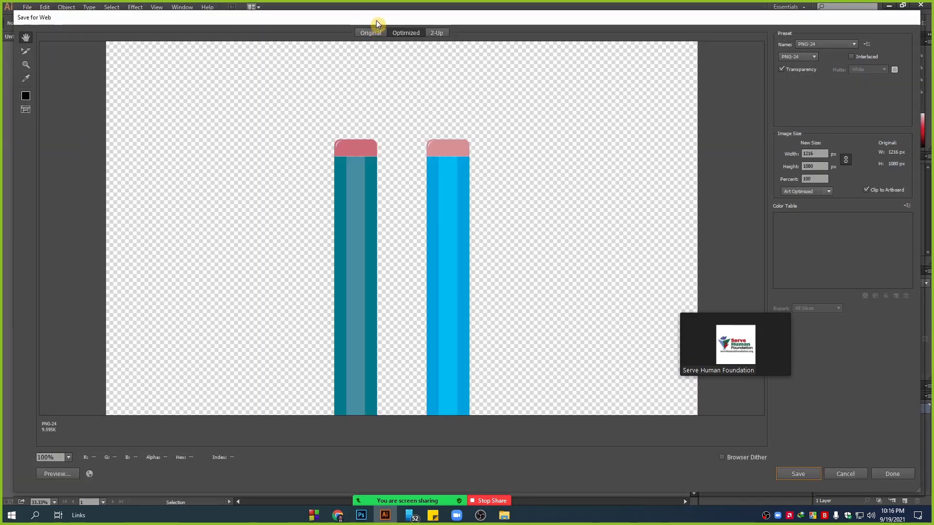
mouse_move(377, 23)
left_mouse_down()
mouse_move(437, 34)
mouse_move(368, 37)
left_mouse_up()
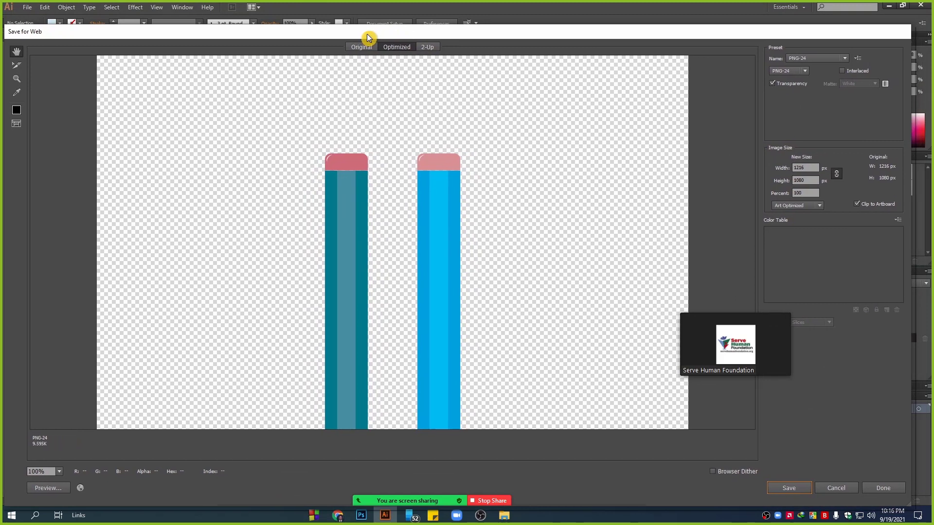
left_click(815, 59)
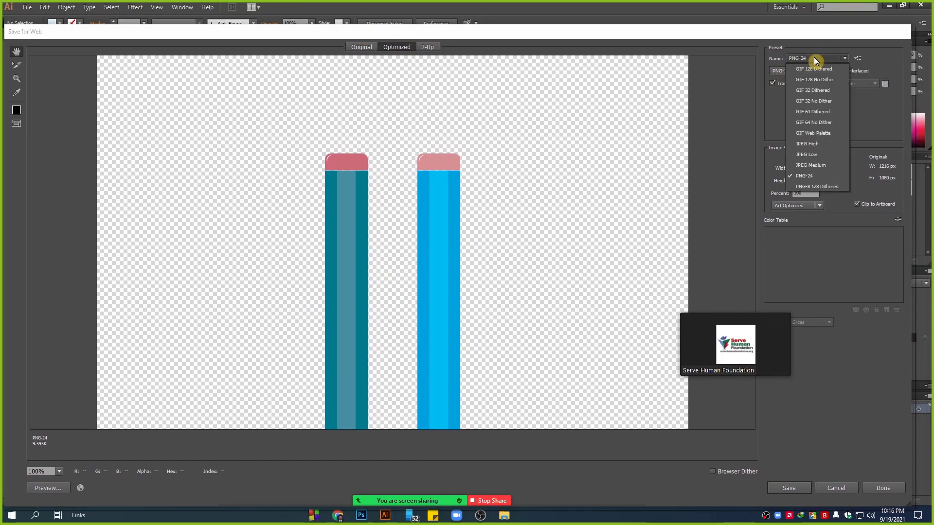
left_click(815, 60)
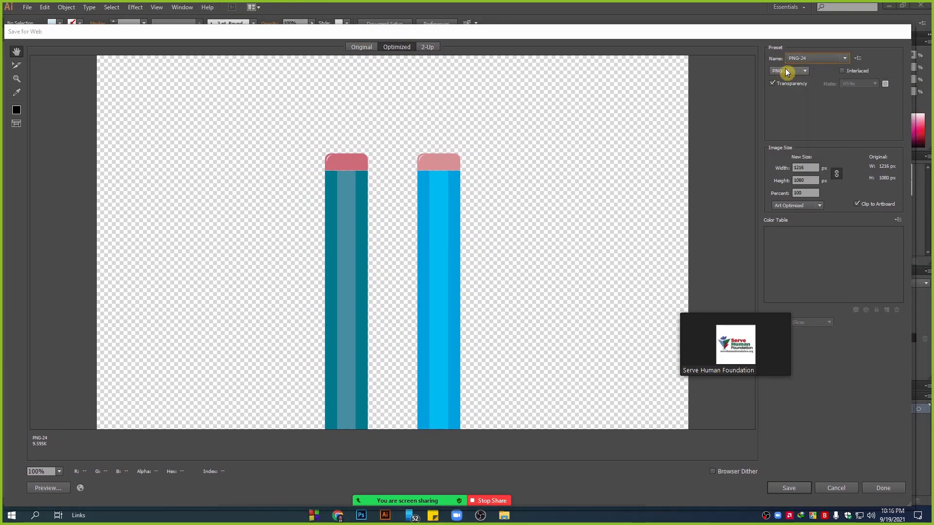
left_click(802, 74)
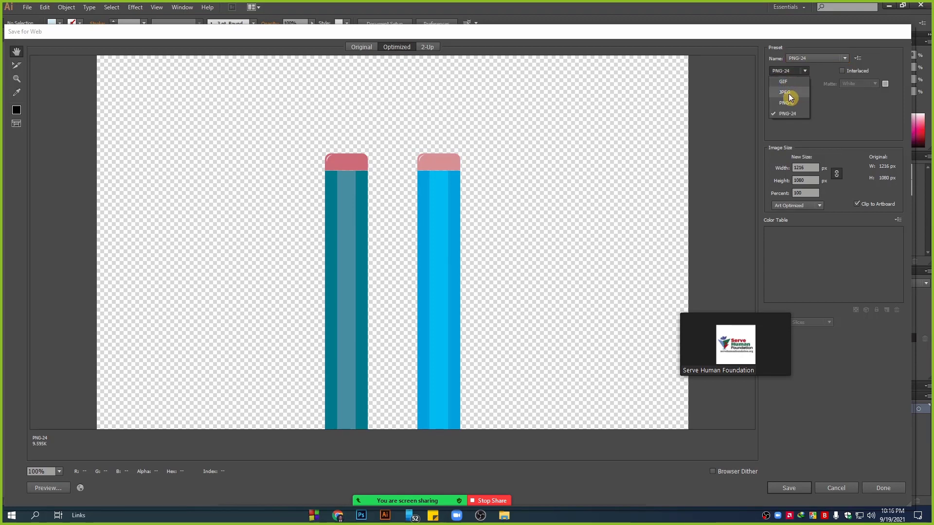
left_click(793, 94)
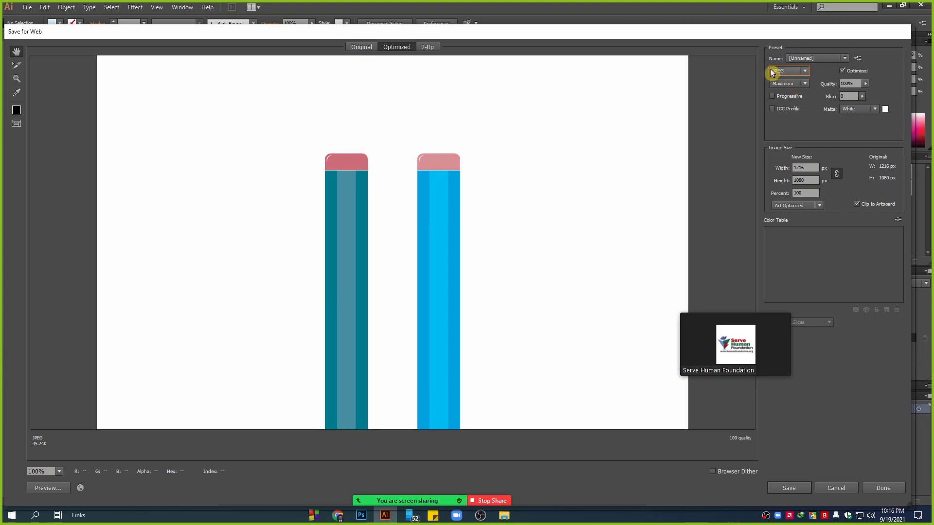
Step: Set the exported image size to 300 percent and inspect the enlarged pencils in the preview
mouse_move(475, 268)
left_mouse_down()
mouse_move(461, 104)
mouse_move(390, 223)
mouse_move(425, 234)
mouse_move(305, 247)
left_mouse_up()
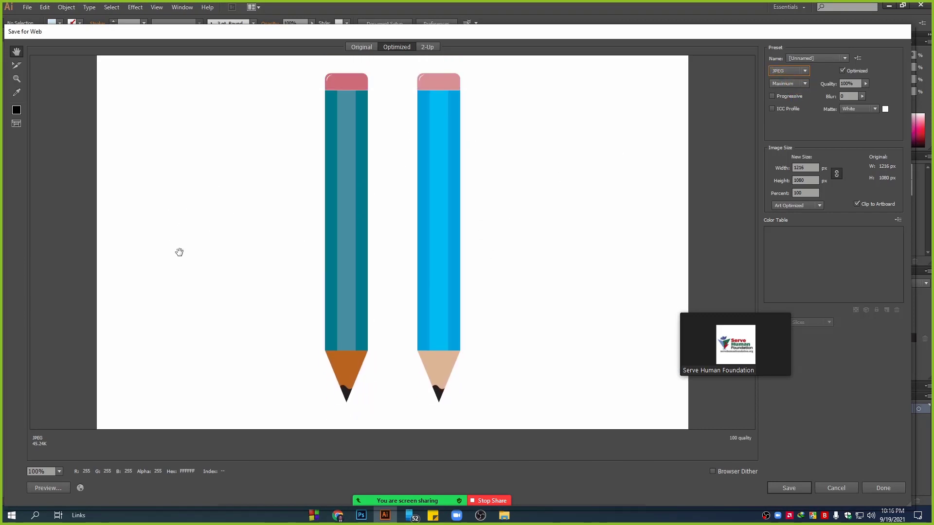
left_click_drag(211, 246, 238, 175)
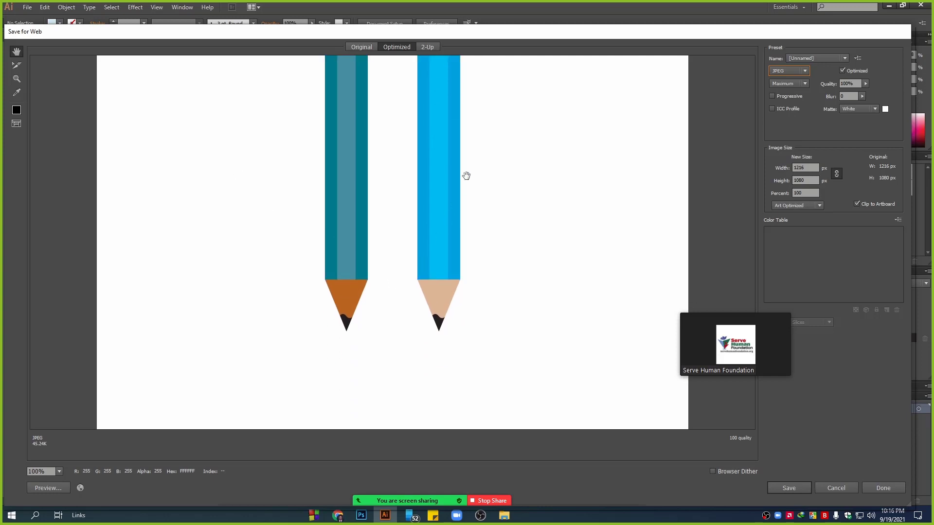
left_click_drag(466, 176, 465, 280)
left_click_drag(456, 197, 456, 232)
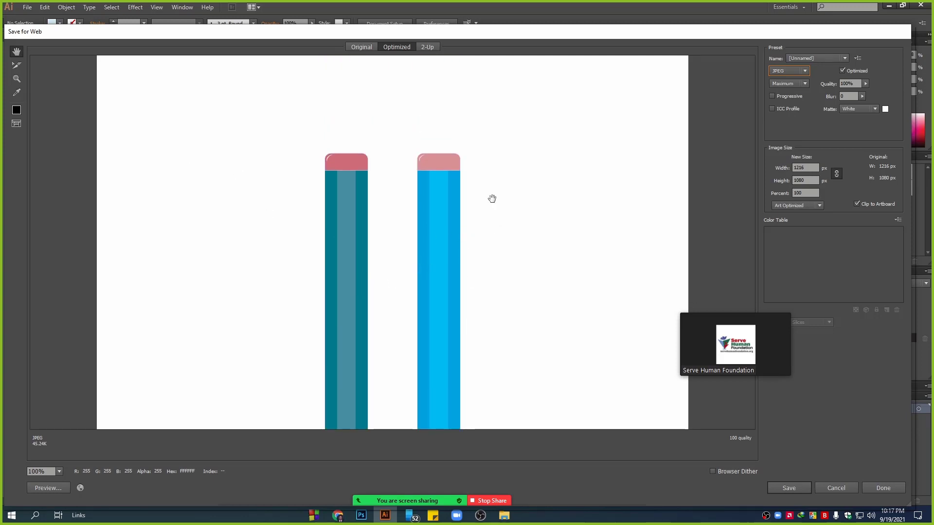
left_click_drag(485, 269, 472, 138)
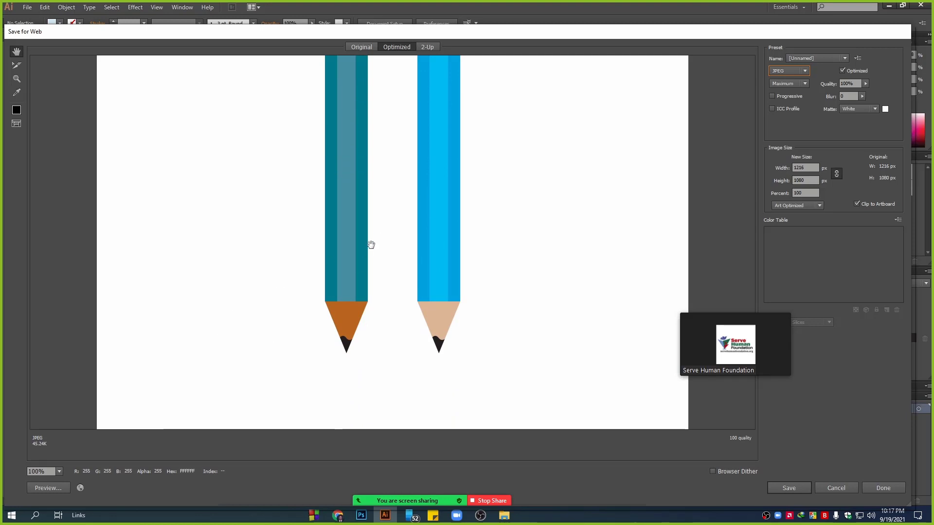
left_click_drag(418, 219, 424, 276)
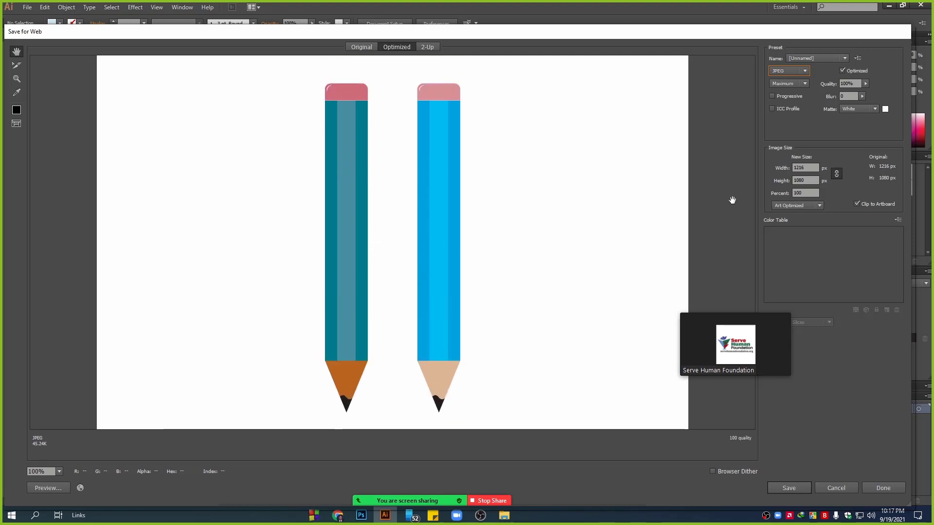
left_click(806, 194)
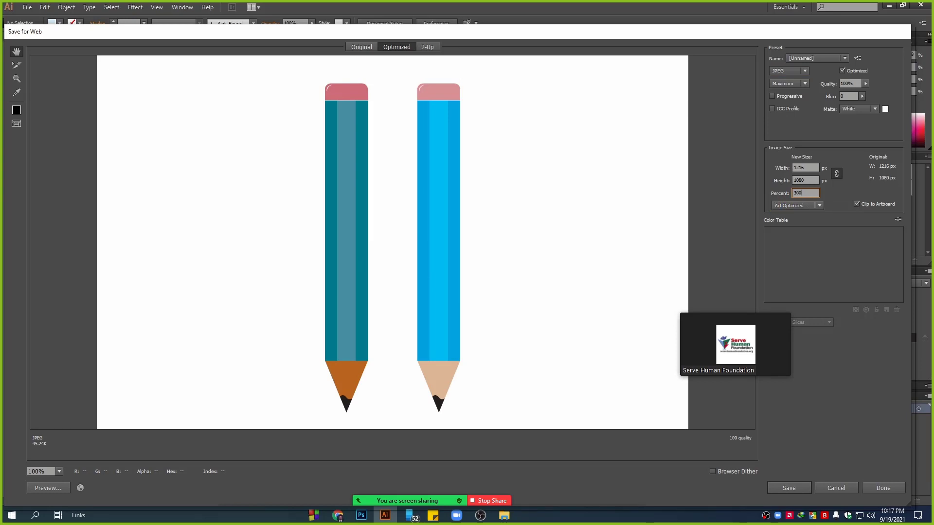
left_click(804, 181)
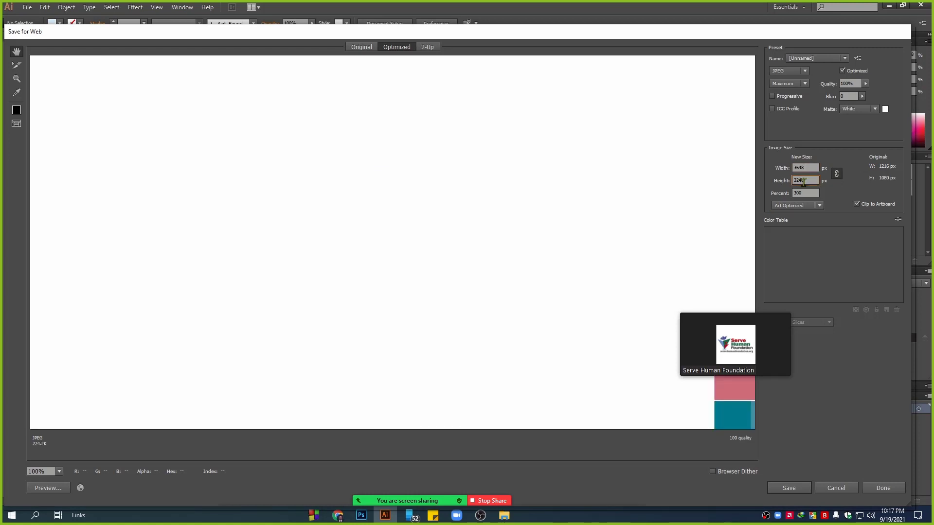
left_click_drag(708, 424, 389, 231)
left_click_drag(541, 302, 210, 237)
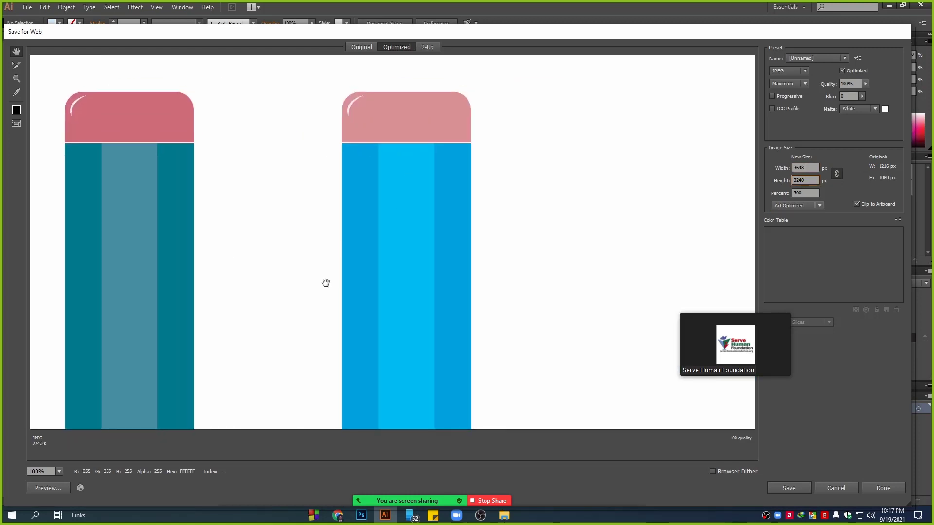
mouse_move(430, 332)
left_mouse_down()
mouse_move(437, 265)
mouse_move(467, 185)
left_mouse_up()
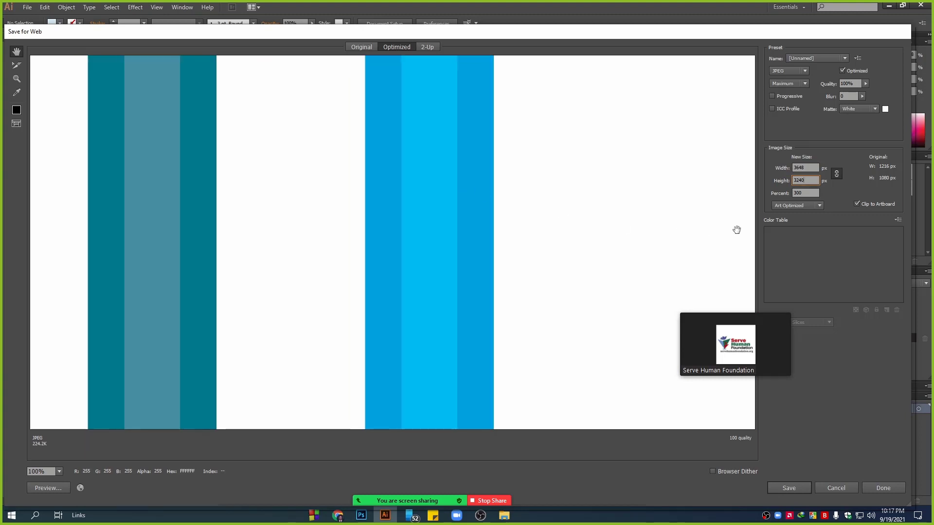
Step: Save the optimized JPEG to the Desktop under the file name pencile
left_click(792, 488)
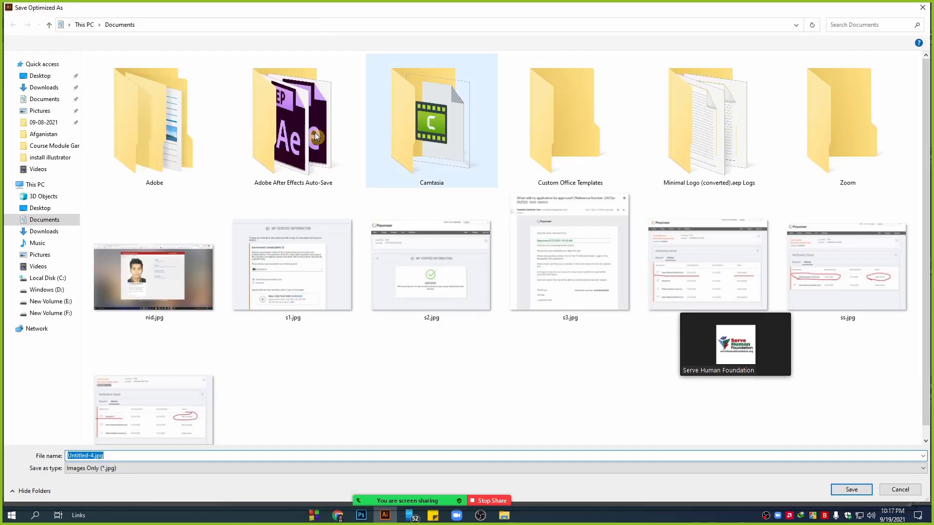
left_click(40, 76)
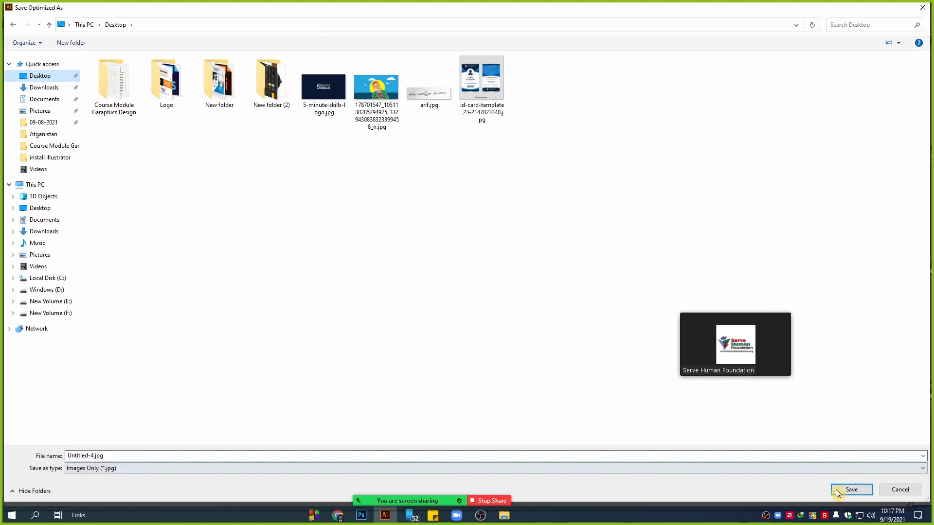
left_click(284, 455)
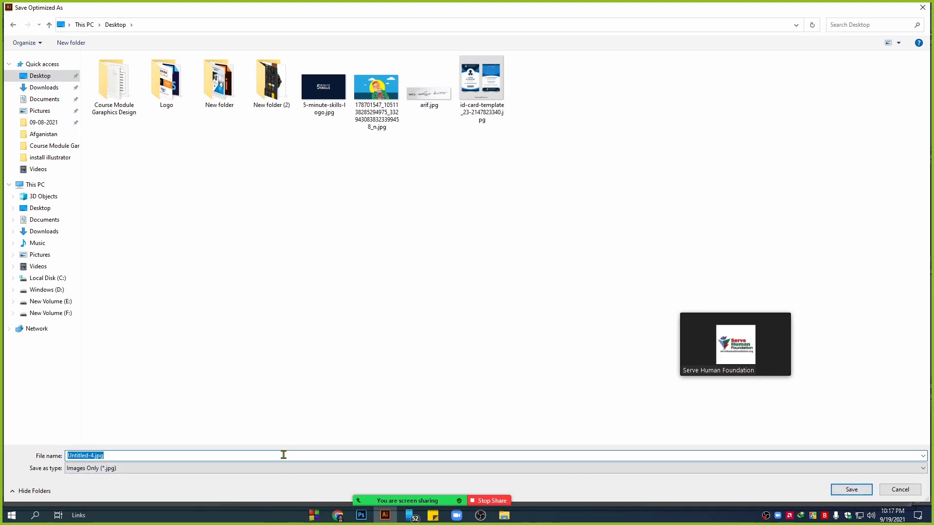
type("pencile")
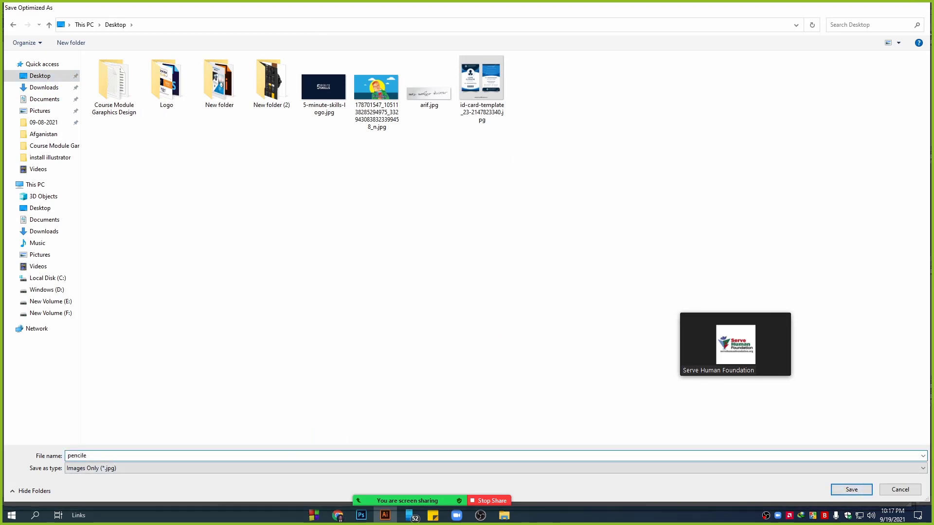
key("Return")
Step: Switch to the Windows desktop, view the exported pencile.jpg in Photos, and close the viewer
key("super+d")
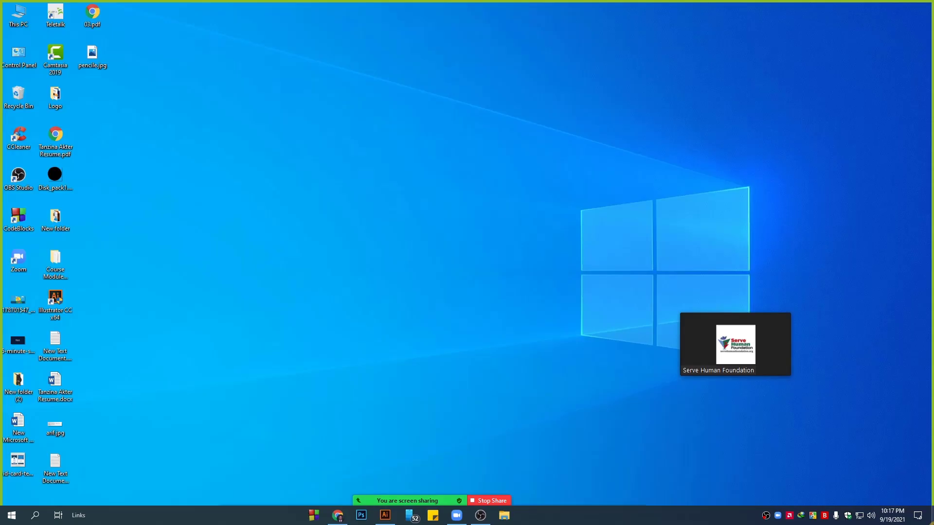
double_click(94, 57)
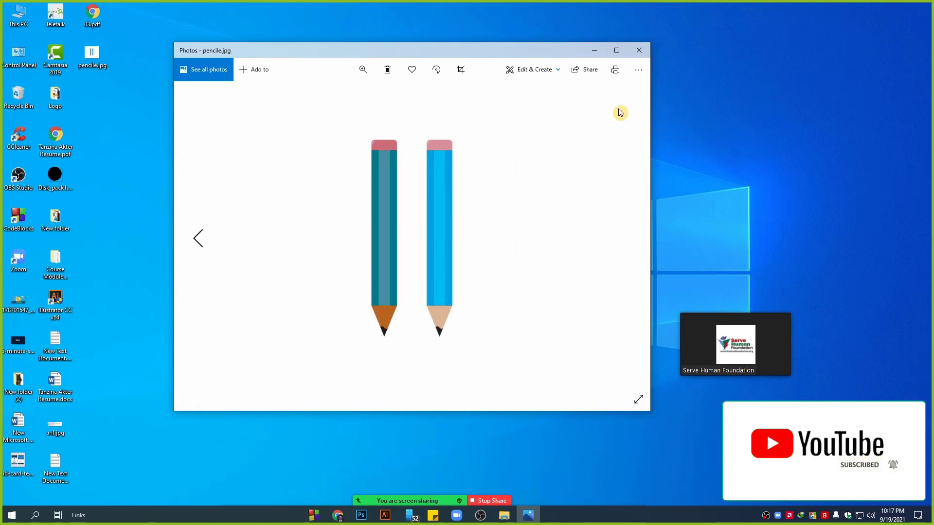
left_click(638, 50)
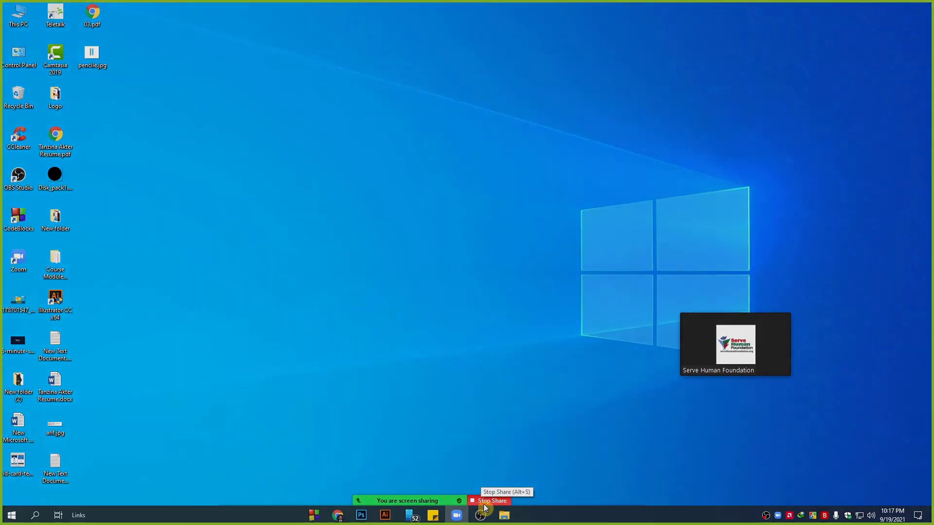